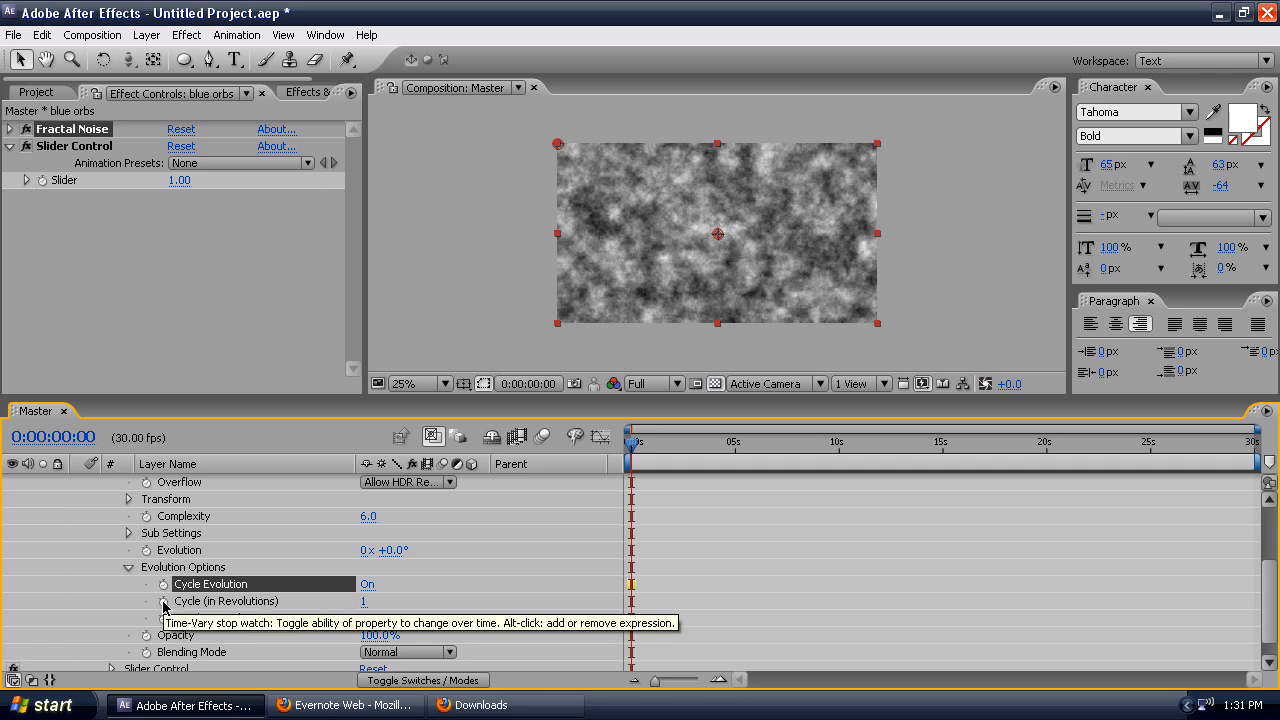
# - Link Cycle (in Revolutions) to the Slider Control's slider with an expression and rename that effect Evolution Amount
pyautogui.moveTo(420, 618); pyautogui.dragTo(86, 182)
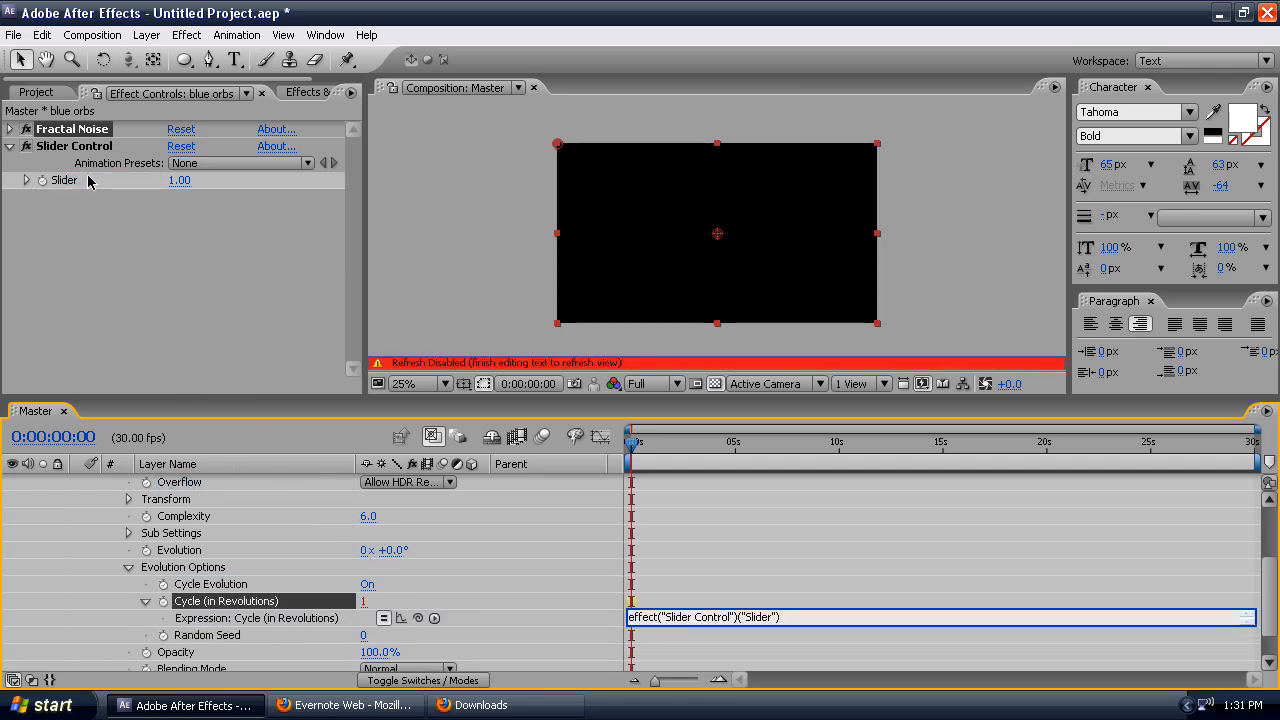
pyautogui.click(100, 147)
pyautogui.press('Return')
pyautogui.write('Evolution')
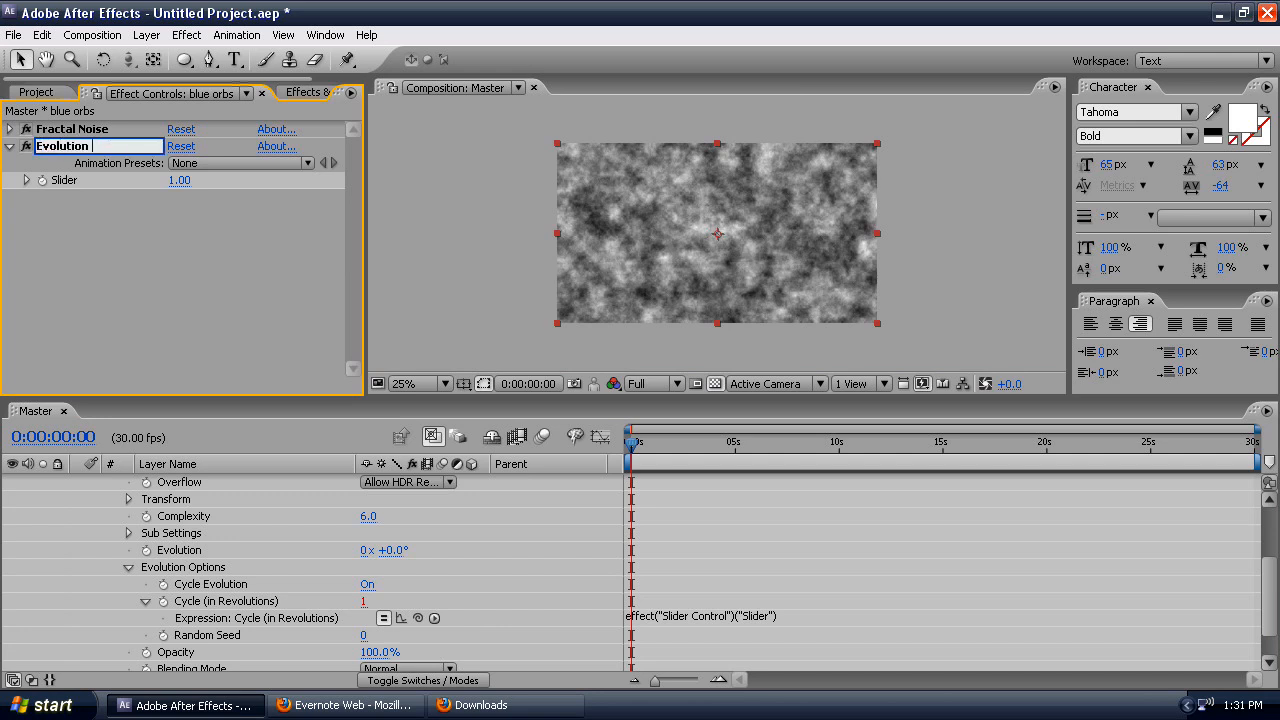
pyautogui.write(' Amount')
pyautogui.press('Return')
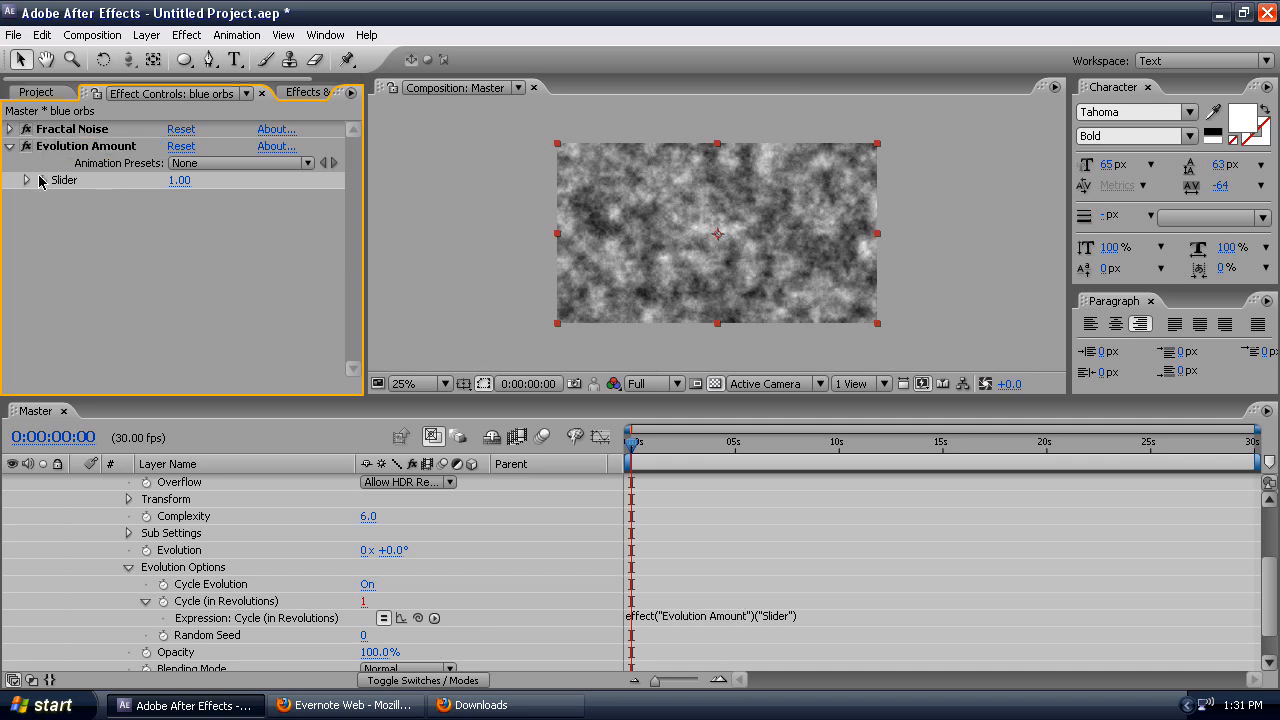
# - Enable an expression on Evolution and copy the time/out_point expression from the Fractal Noise Linking note in Firefox
pyautogui.keyDown('alt'); pyautogui.click(146, 551); pyautogui.keyUp('alt')
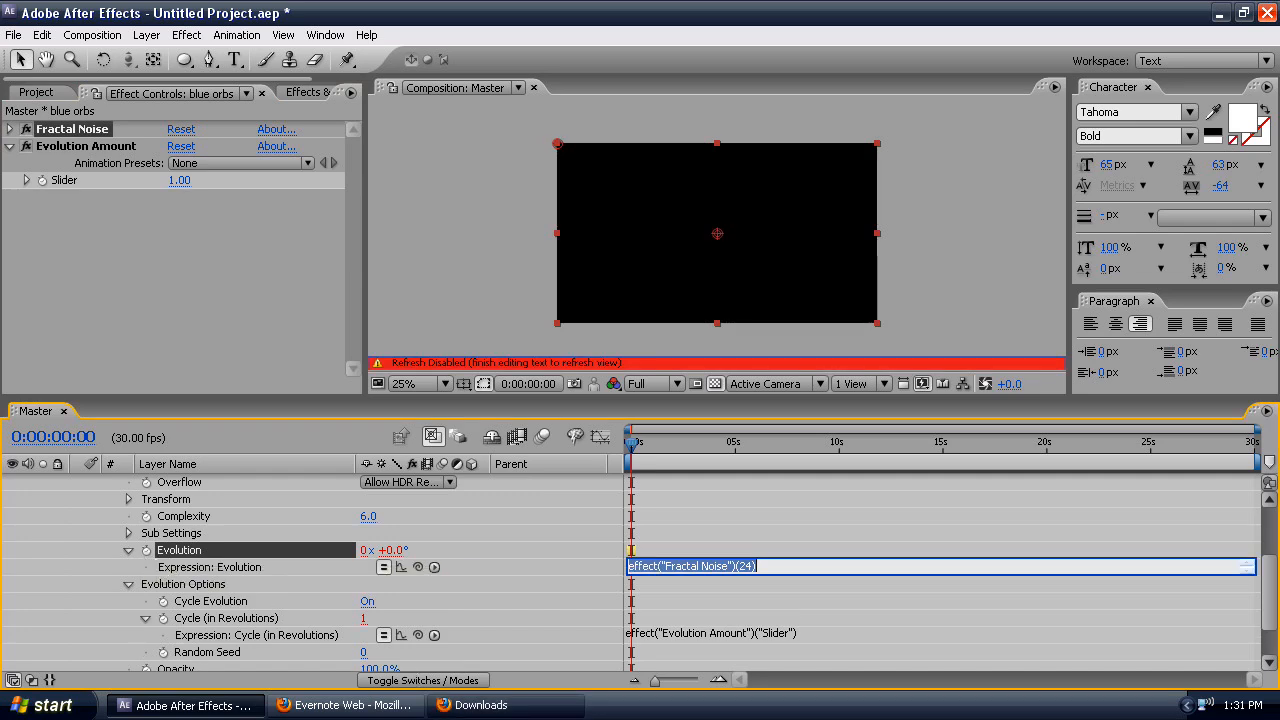
pyautogui.click(345, 705)
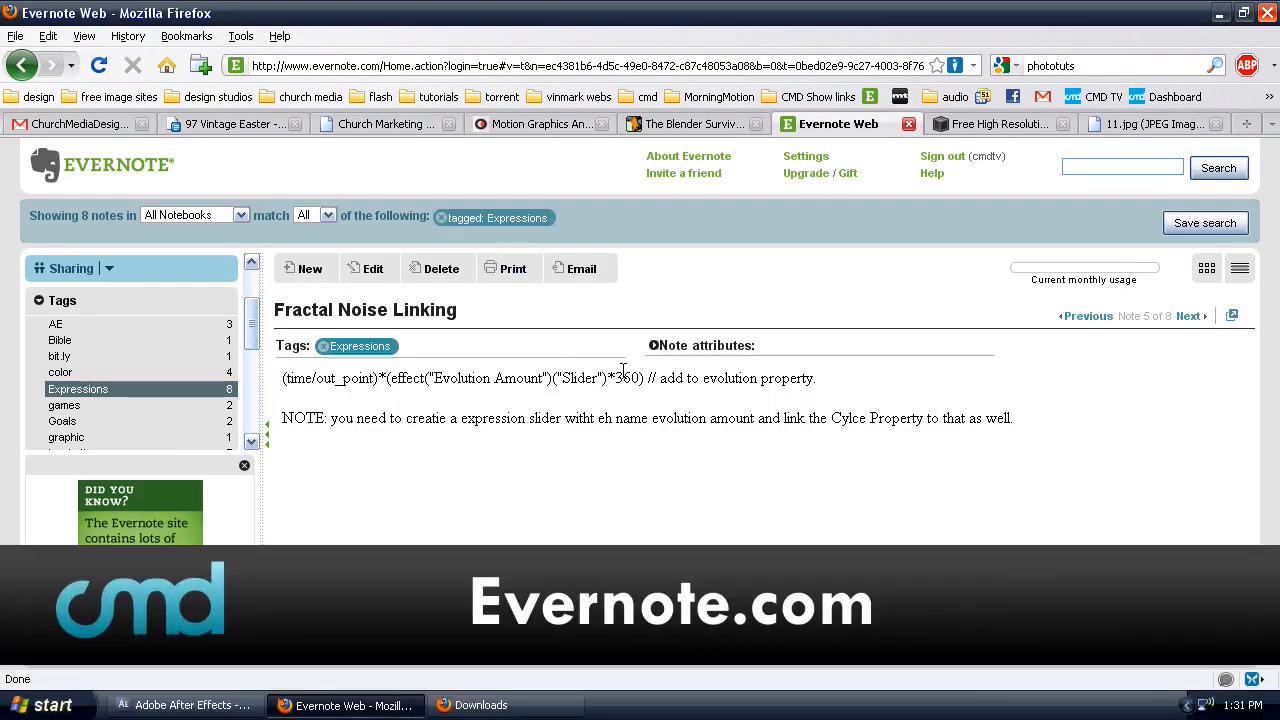
pyautogui.moveTo(641, 378); pyautogui.dragTo(259, 388)
pyautogui.hotkey('ctrl', 'c')
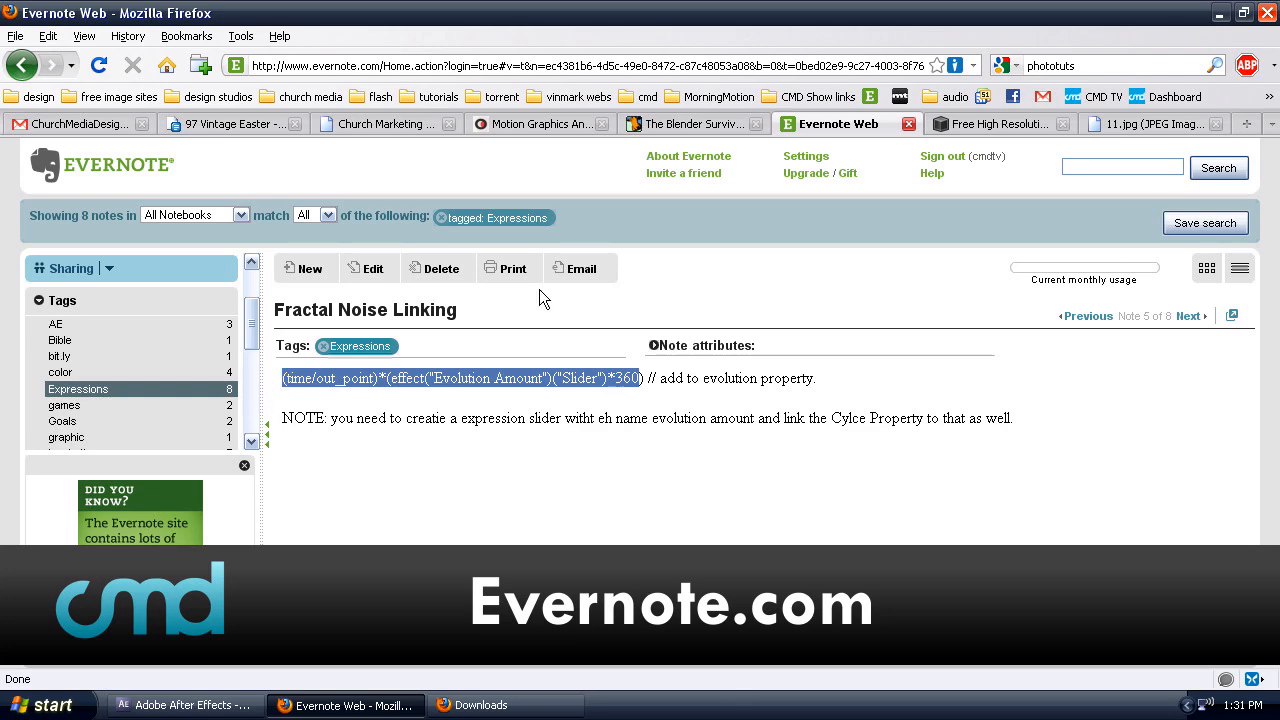
# - Back in After Effects, replace the Evolution expression with (time/out_point)*(effect("Evolution Amount")("Slider")*360)
pyautogui.click(1219, 14)
pyautogui.click(685, 567)
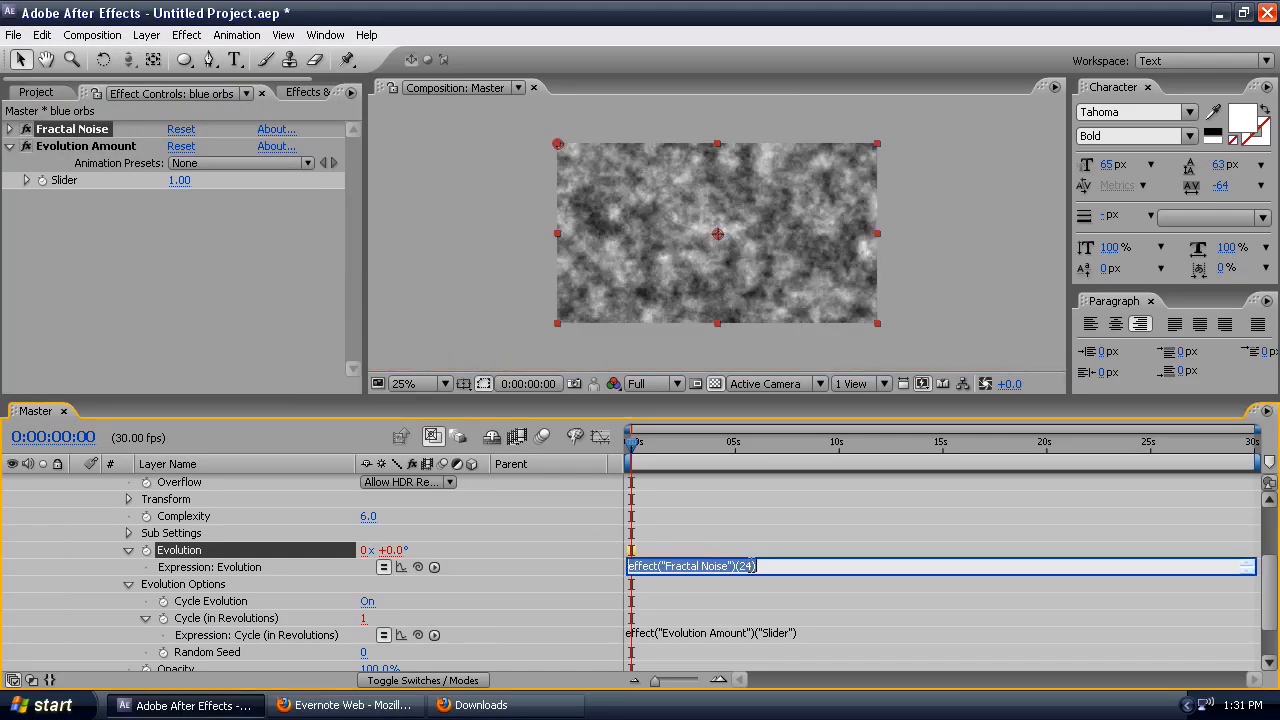
pyautogui.hotkey('ctrl', 'a')
pyautogui.hotkey('ctrl', 'v')
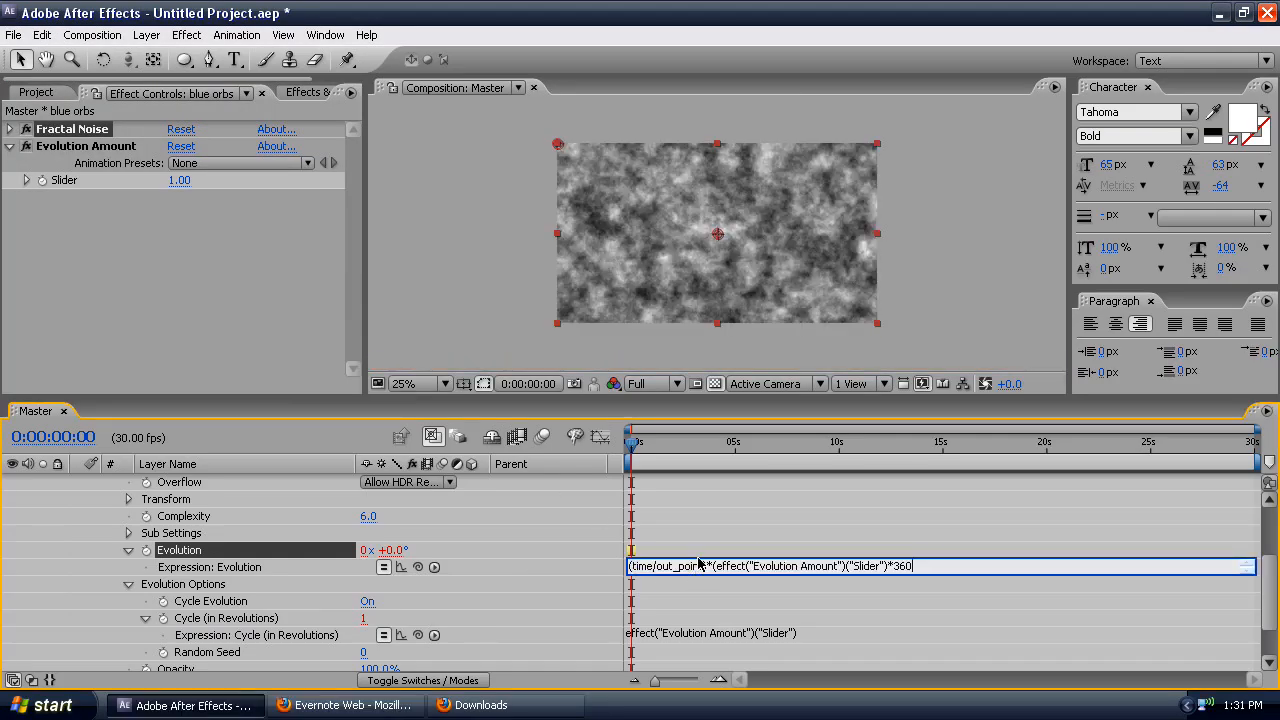
pyautogui.click(758, 553)
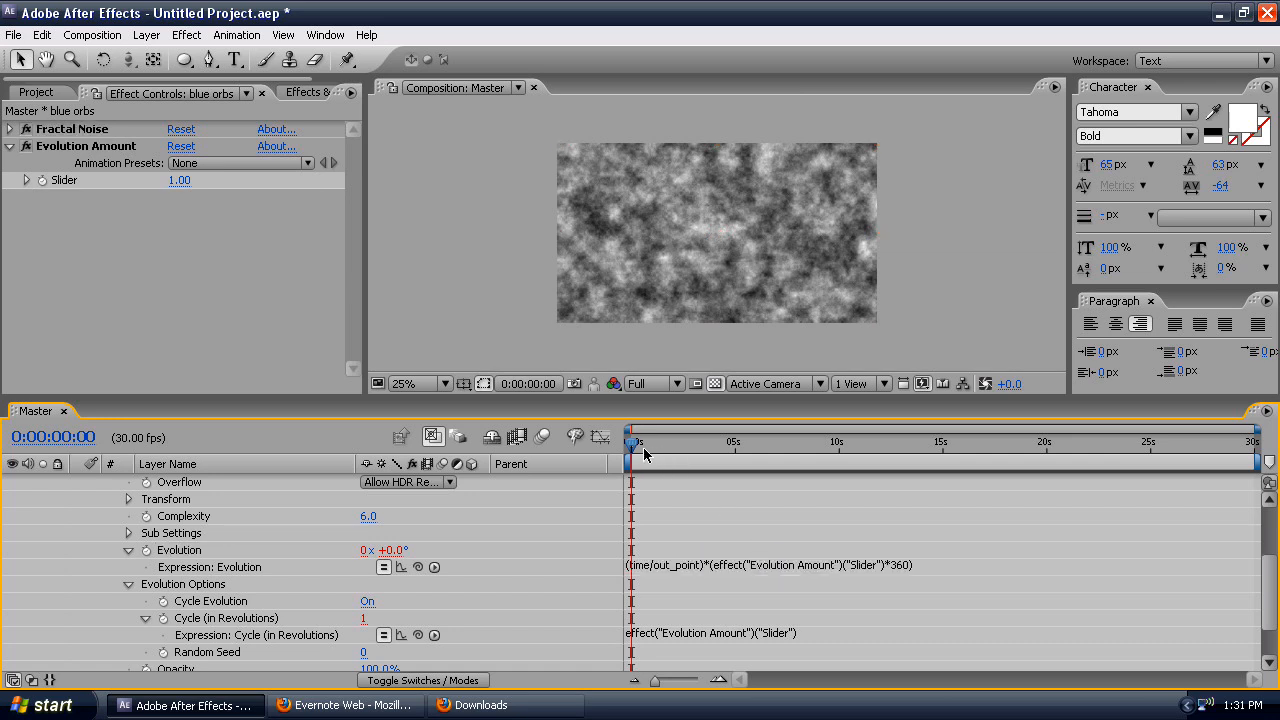
# - Scrub through the composition and compare its first and last frames to check that the noise loops
pyautogui.moveTo(637, 444); pyautogui.dragTo(1256, 444)
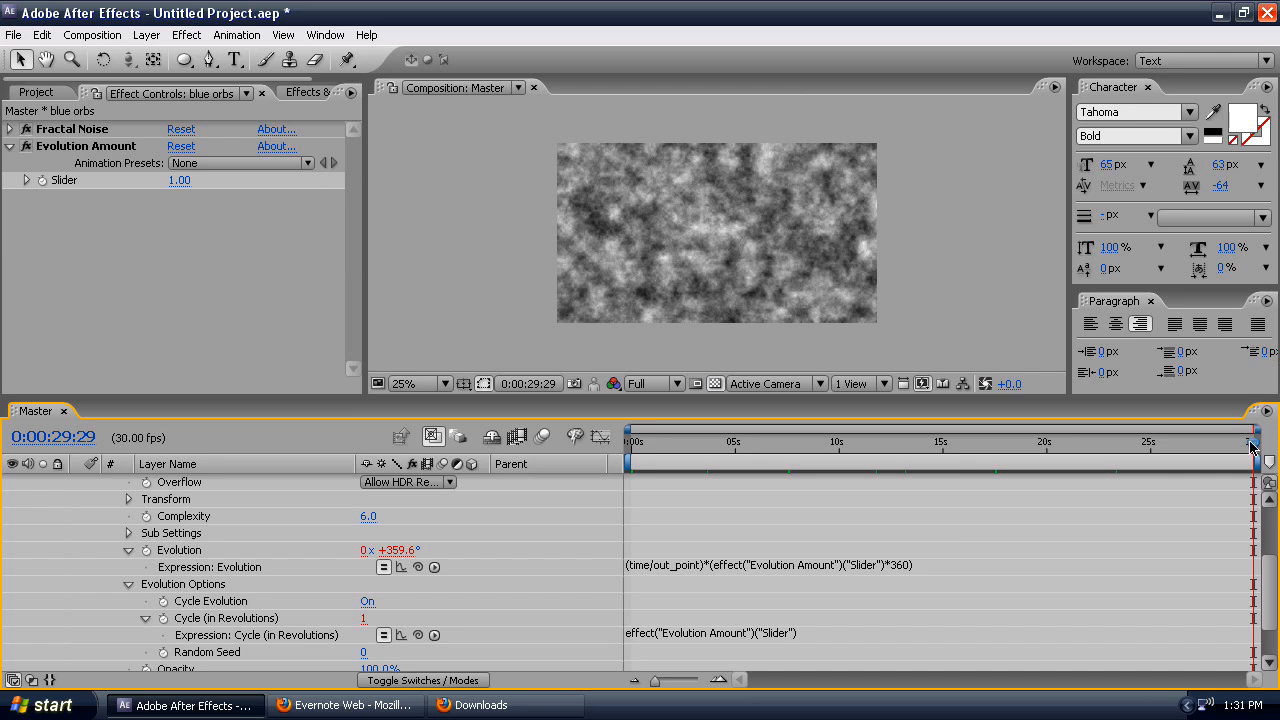
pyautogui.press('Home')
pyautogui.press('End')
pyautogui.press('Home')
pyautogui.press('End')
pyautogui.press('Home')
pyautogui.press('End')
pyautogui.moveTo(999, 453); pyautogui.dragTo(524, 460)
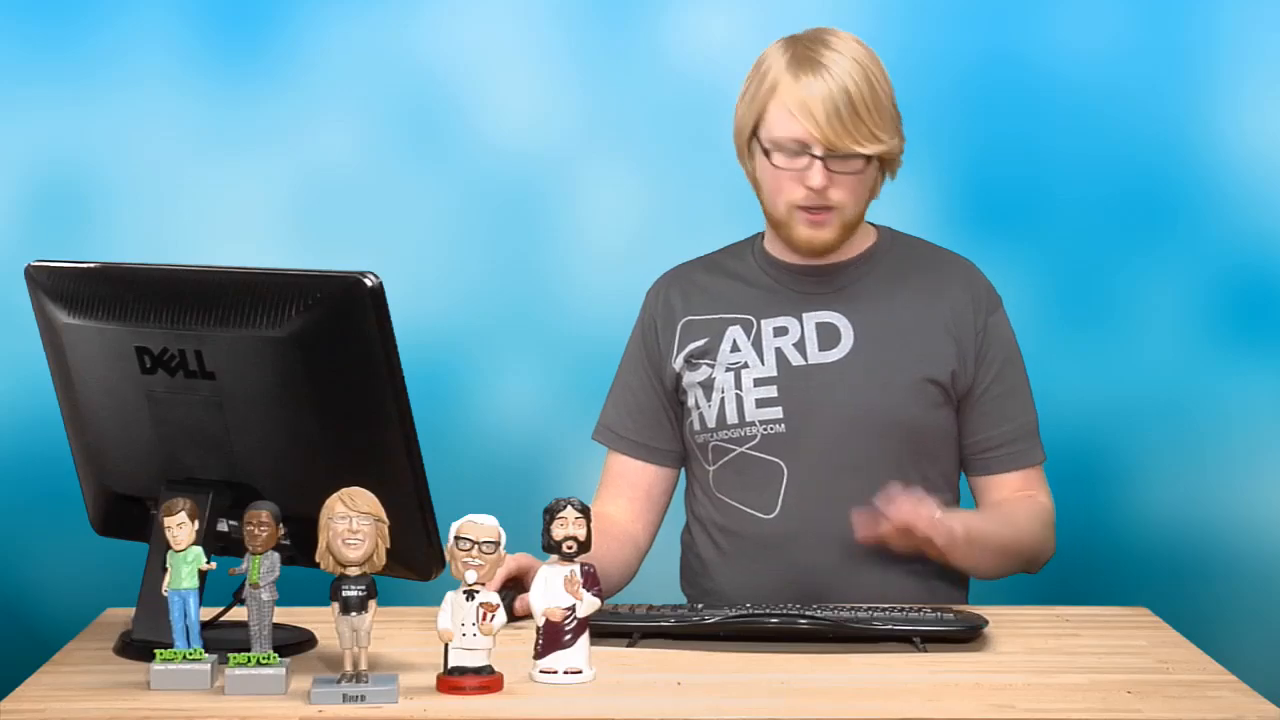
pyautogui.click(75, 131)
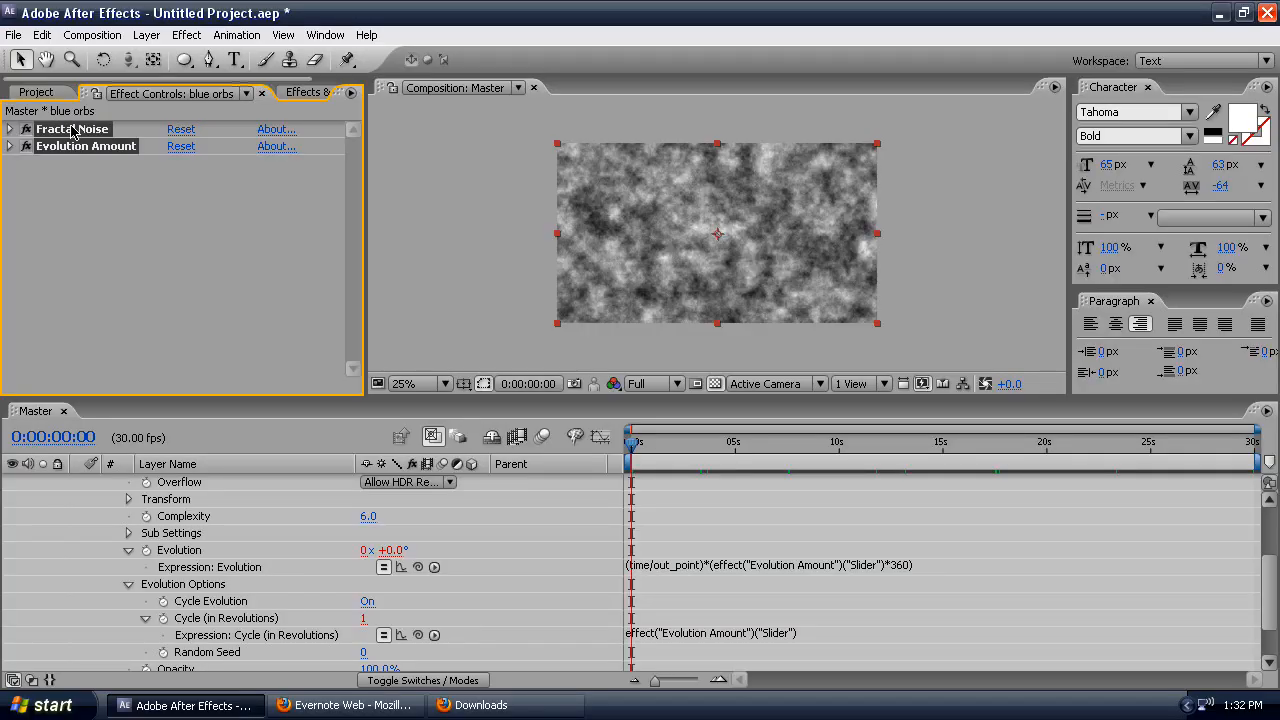
pyautogui.click(236, 35)
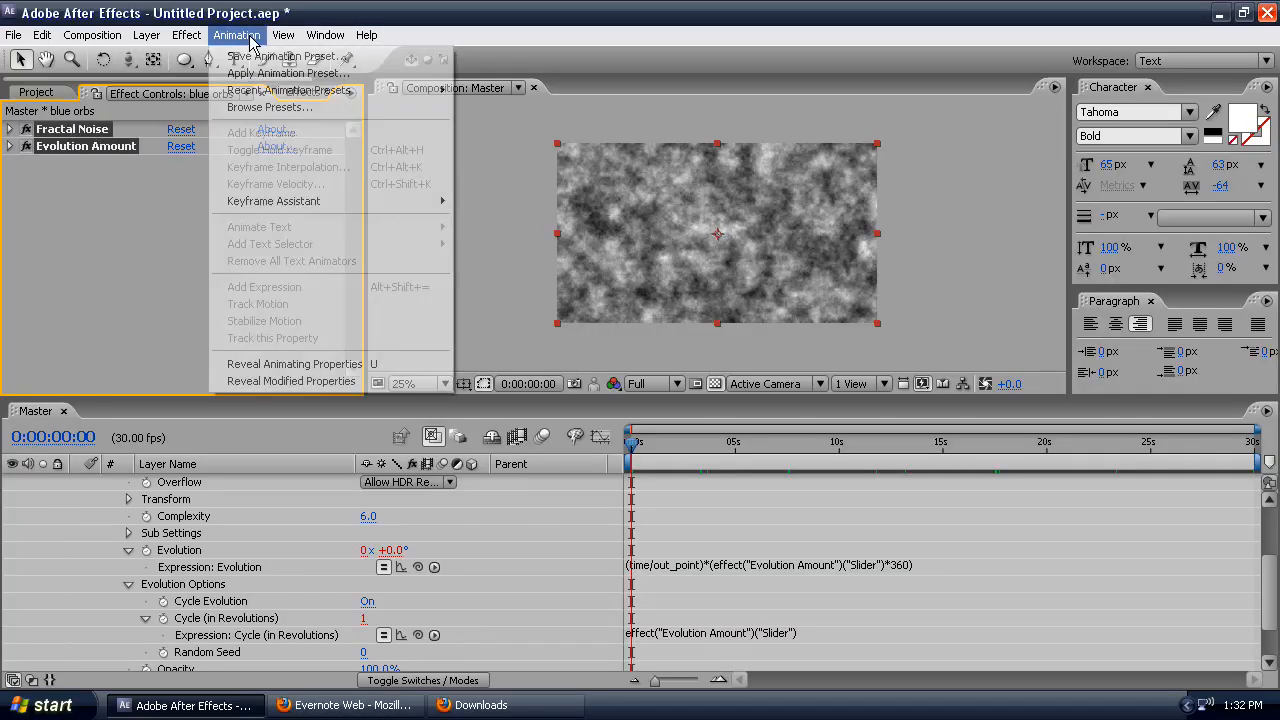
pyautogui.click(252, 57)
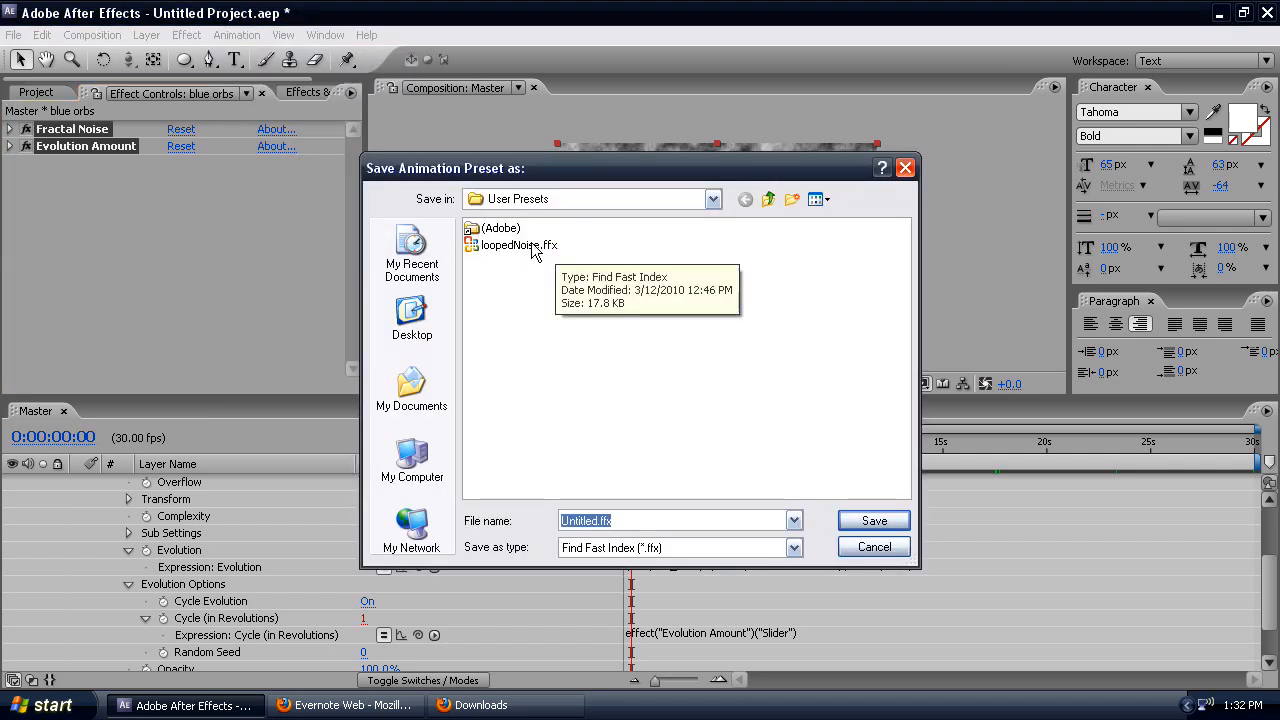
pyautogui.click(873, 547)
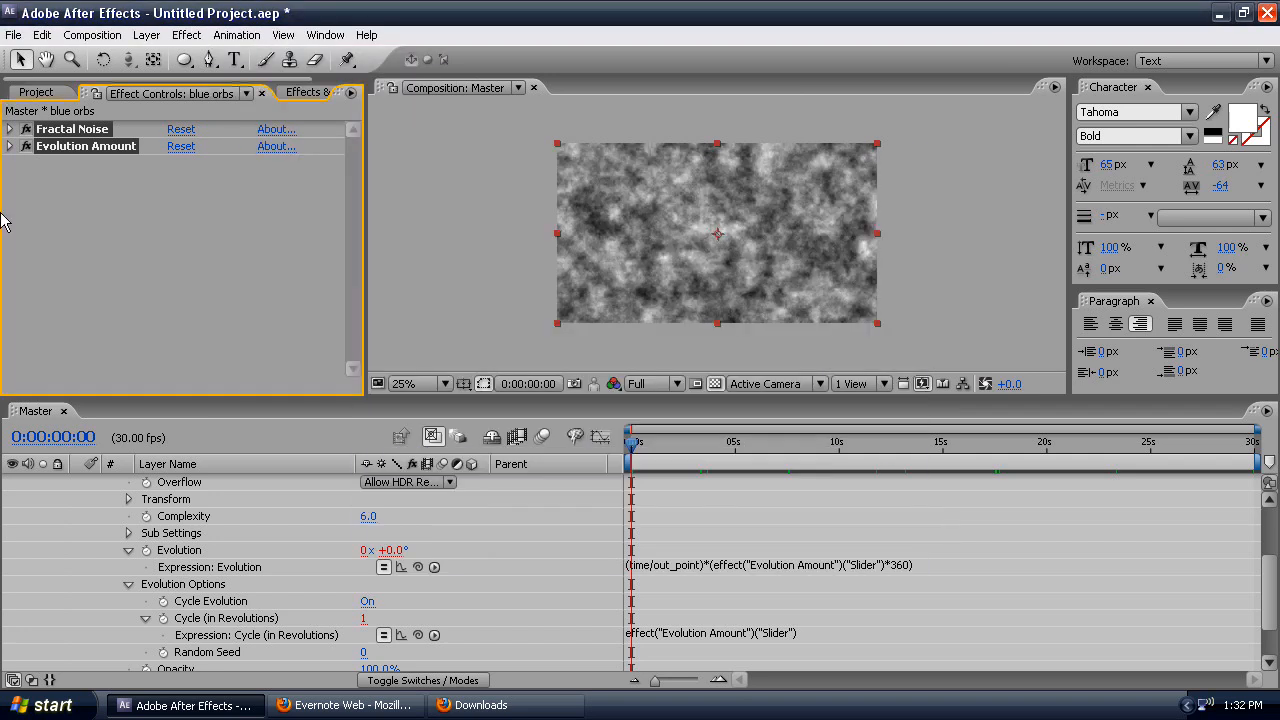
# - Delete the Fractal Noise and Evolution Amount effects from the blue orbs layer
pyautogui.scroll(3, 497, 594)
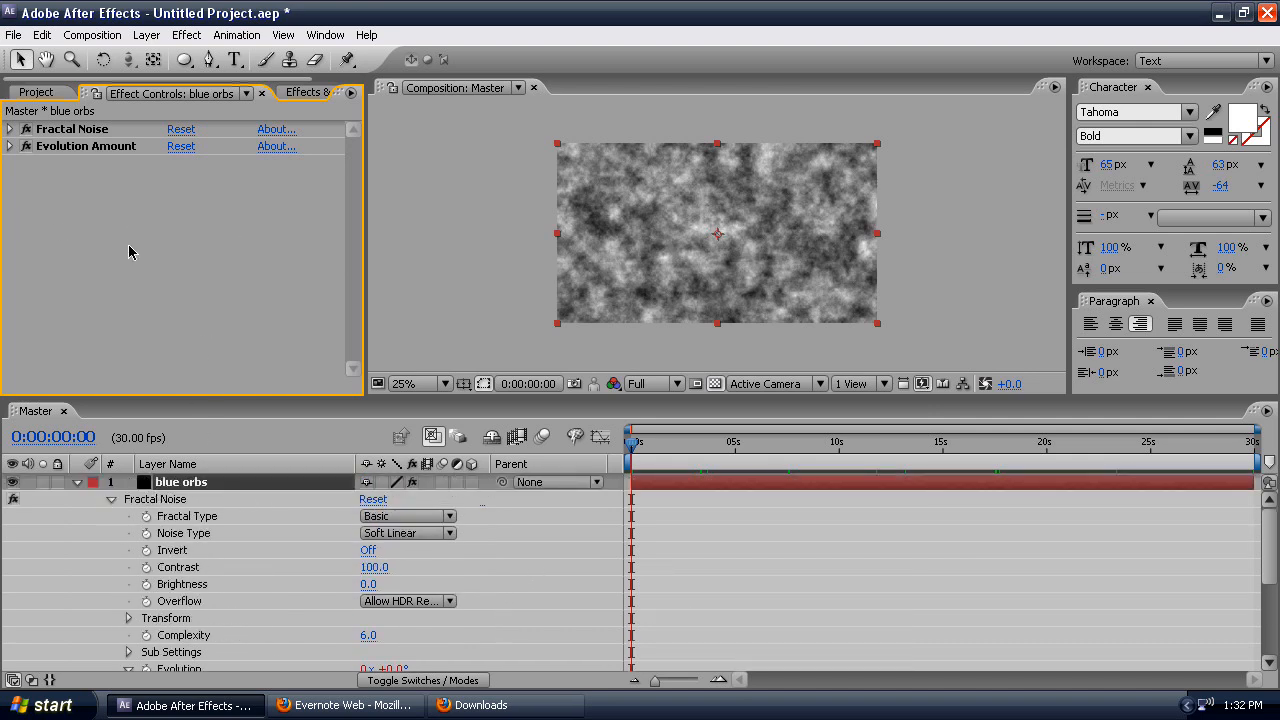
pyautogui.click(84, 130)
pyautogui.keyDown('shift'); pyautogui.click(83, 147); pyautogui.keyUp('shift')
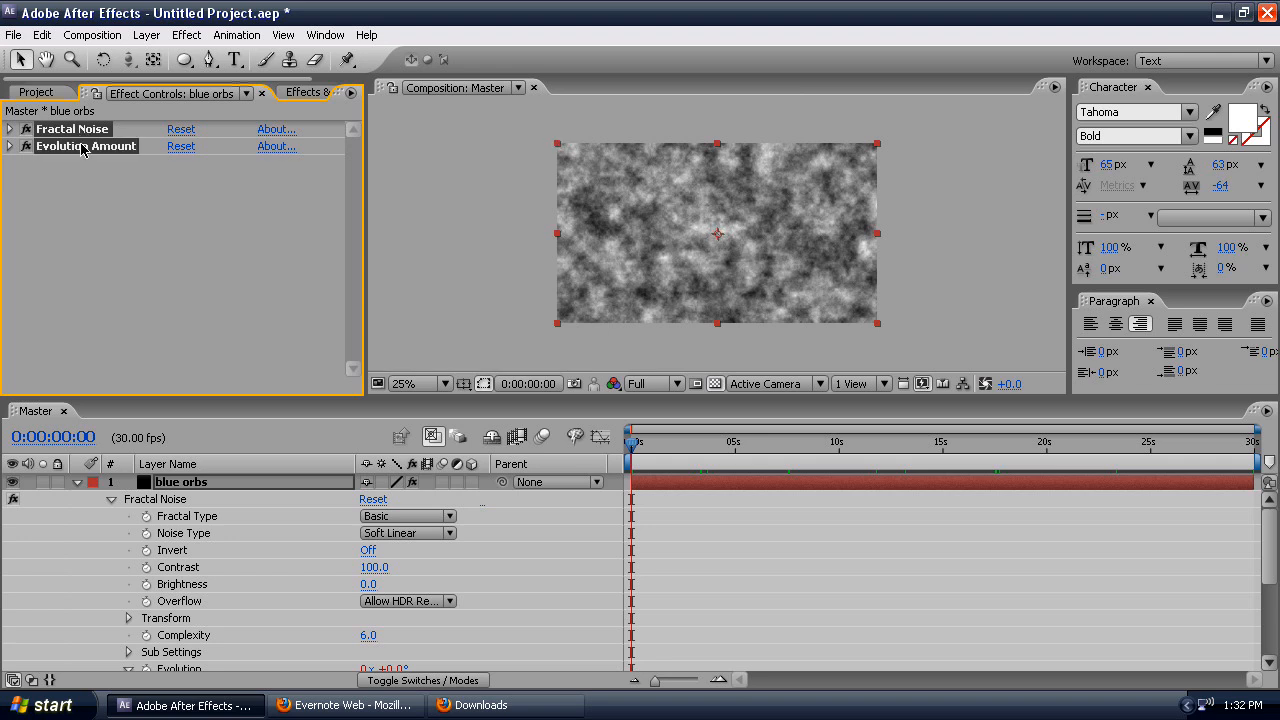
pyautogui.press('Delete')
pyautogui.click(244, 600)
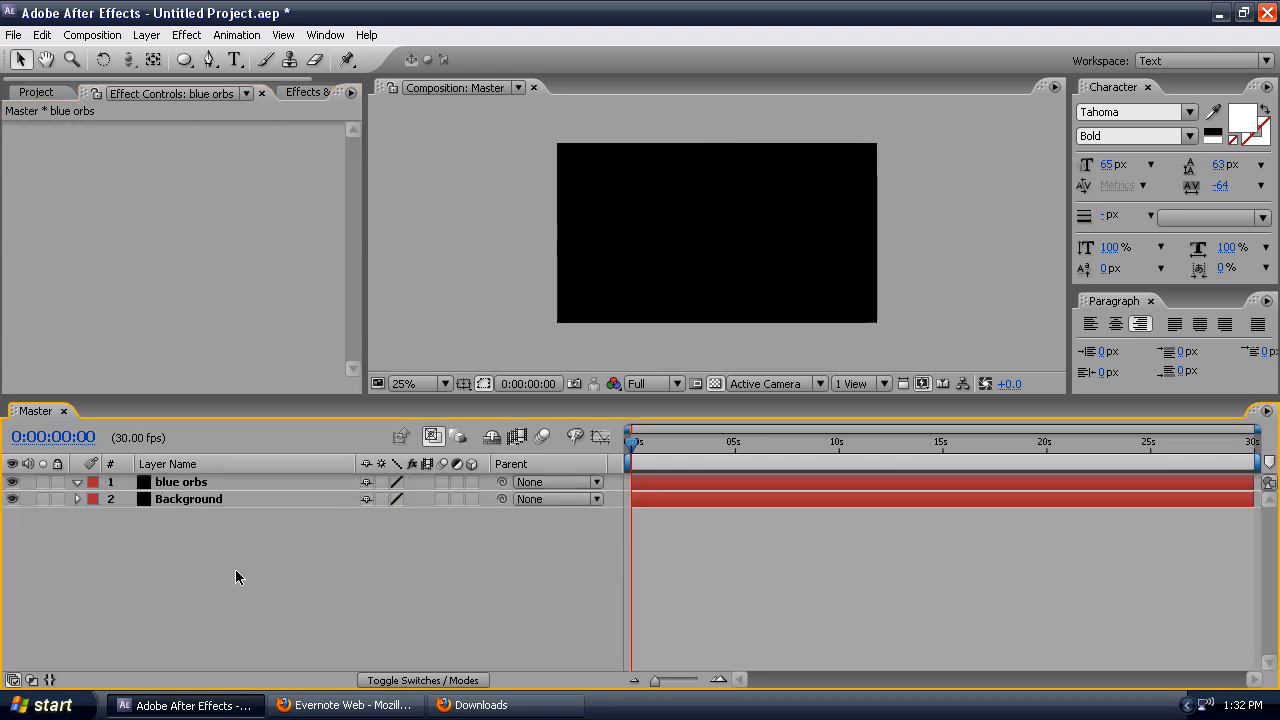
# - Apply the loopedNoise animation preset to the blue orbs layer and preview the noise along the timeline
pyautogui.click(185, 482)
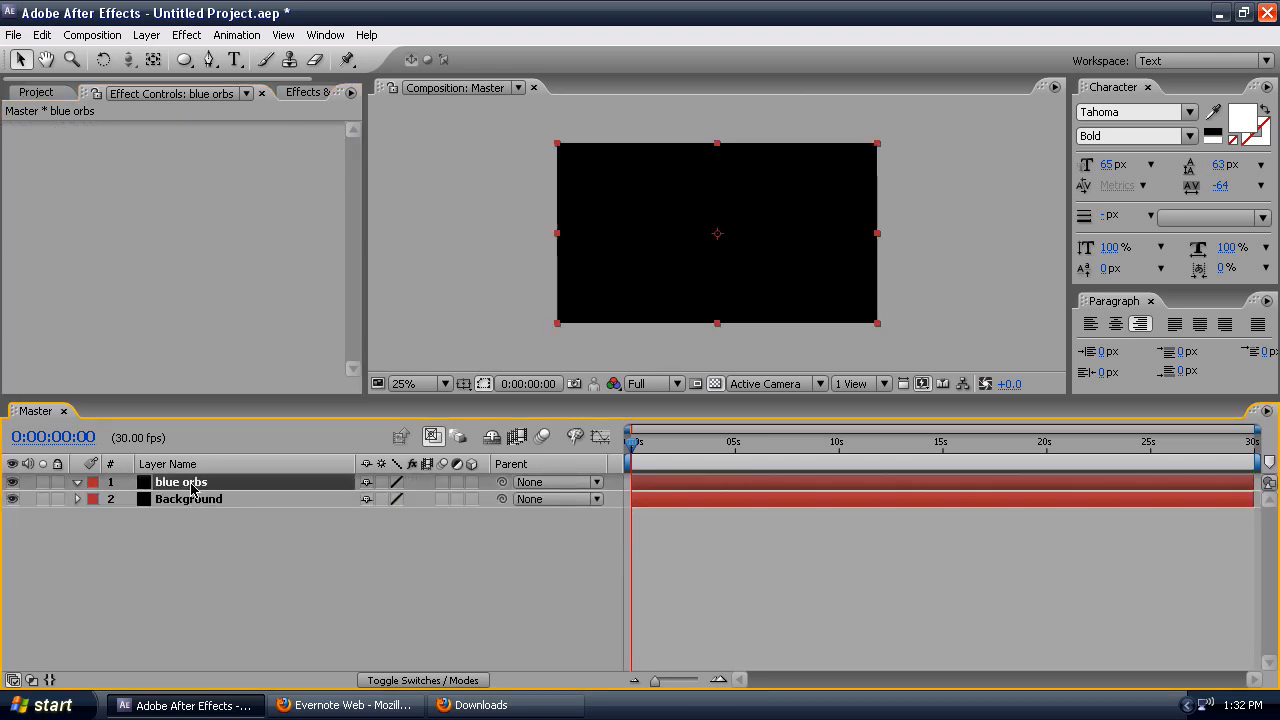
pyautogui.click(308, 92)
pyautogui.moveTo(90, 185); pyautogui.dragTo(197, 487)
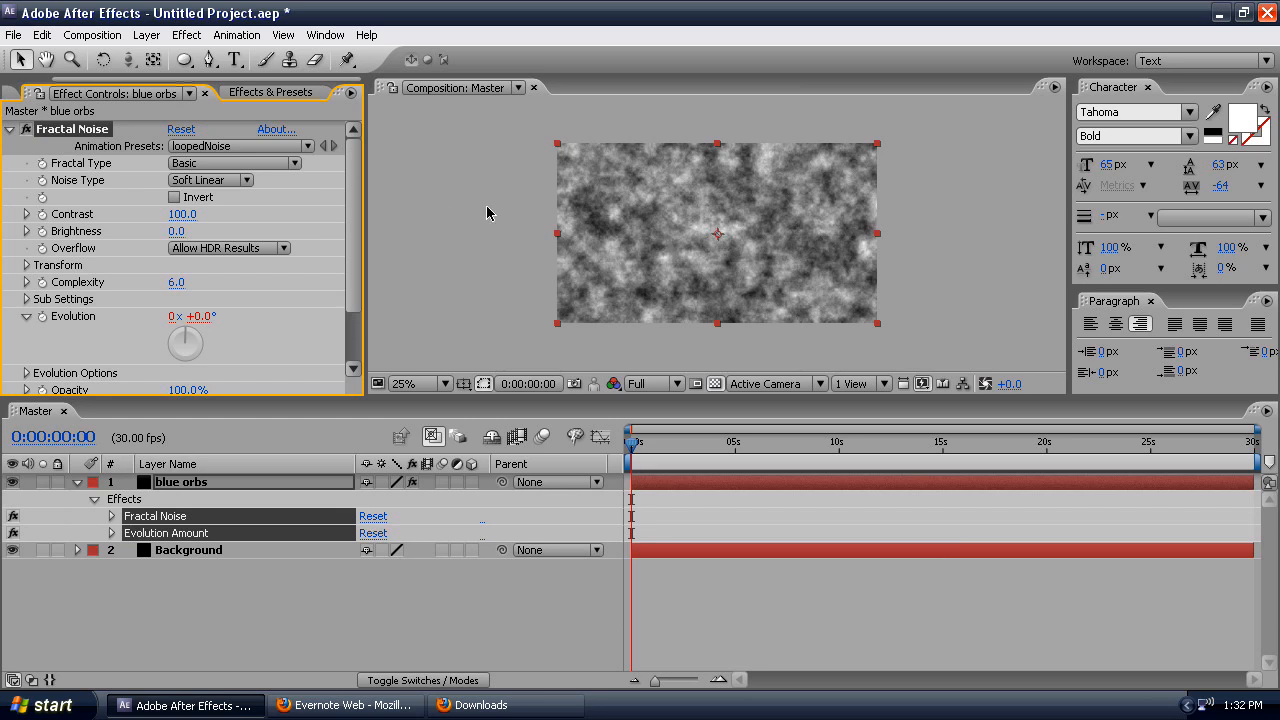
pyautogui.moveTo(632, 446); pyautogui.dragTo(345, 465)
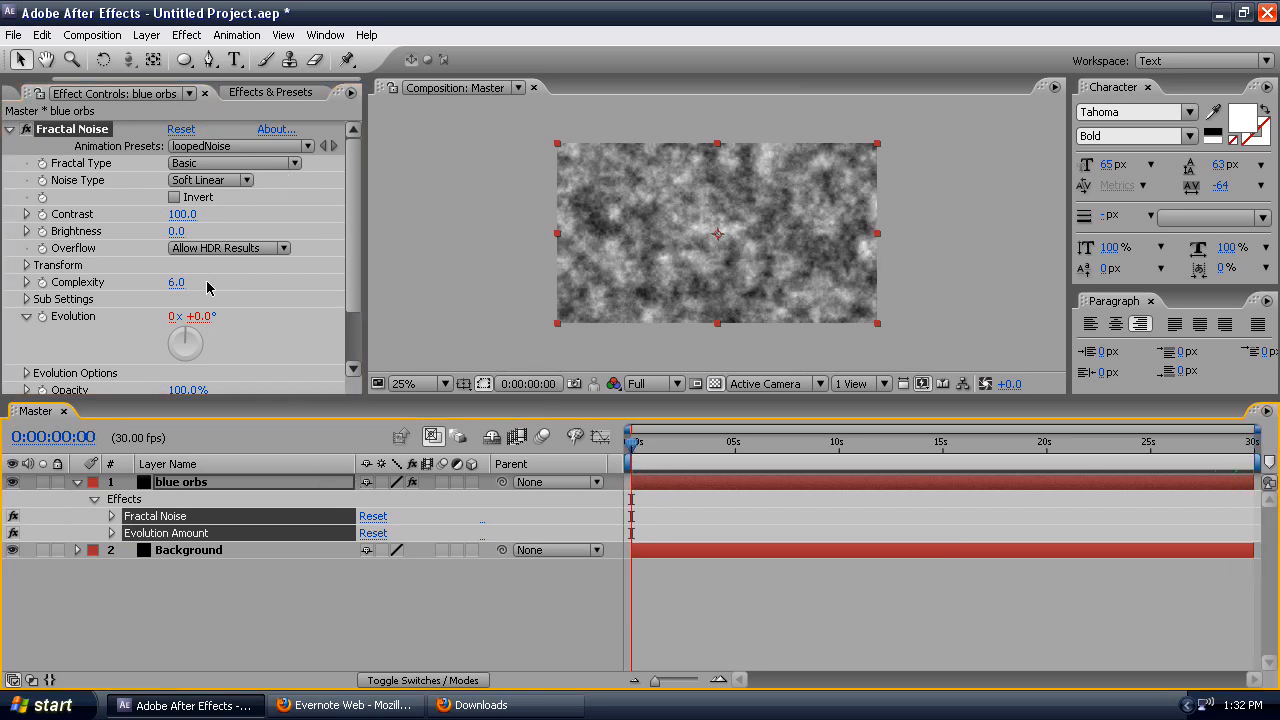
# - Set the Fractal Noise complexity to 1, compare it with a complexity of 10, and set it back to 1
pyautogui.click(173, 283)
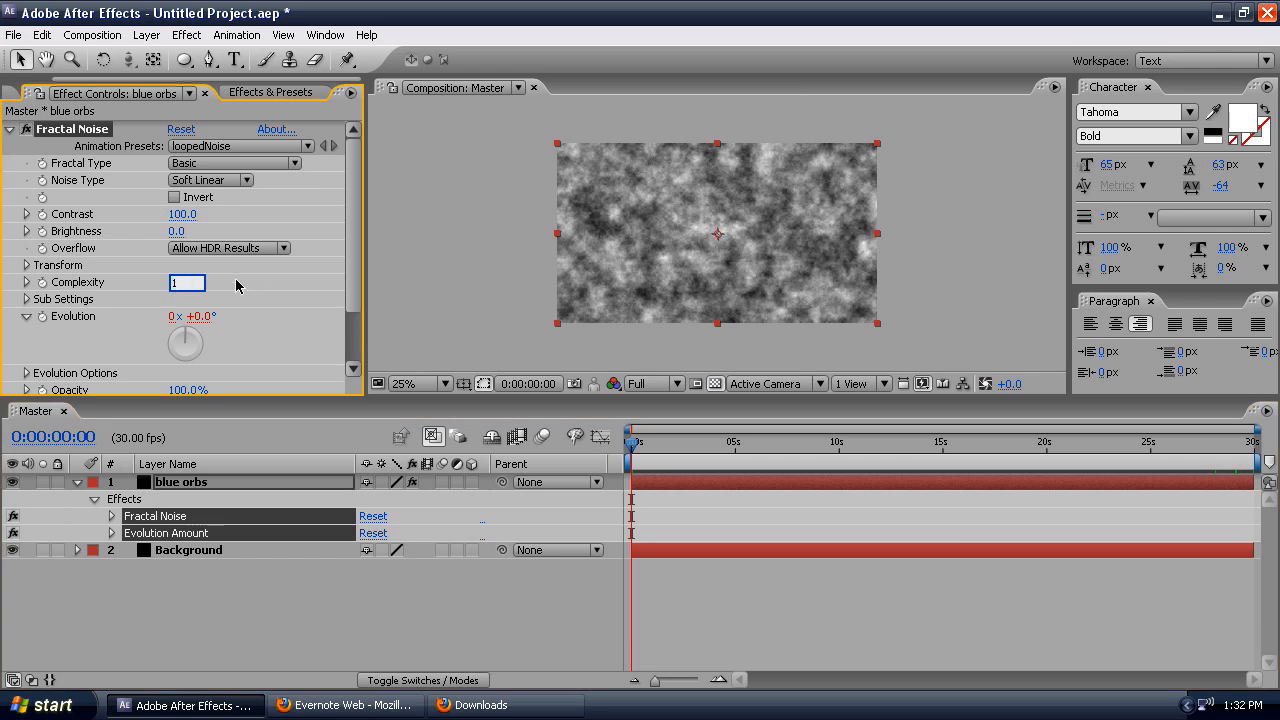
pyautogui.press('Return')
pyautogui.click(180, 282)
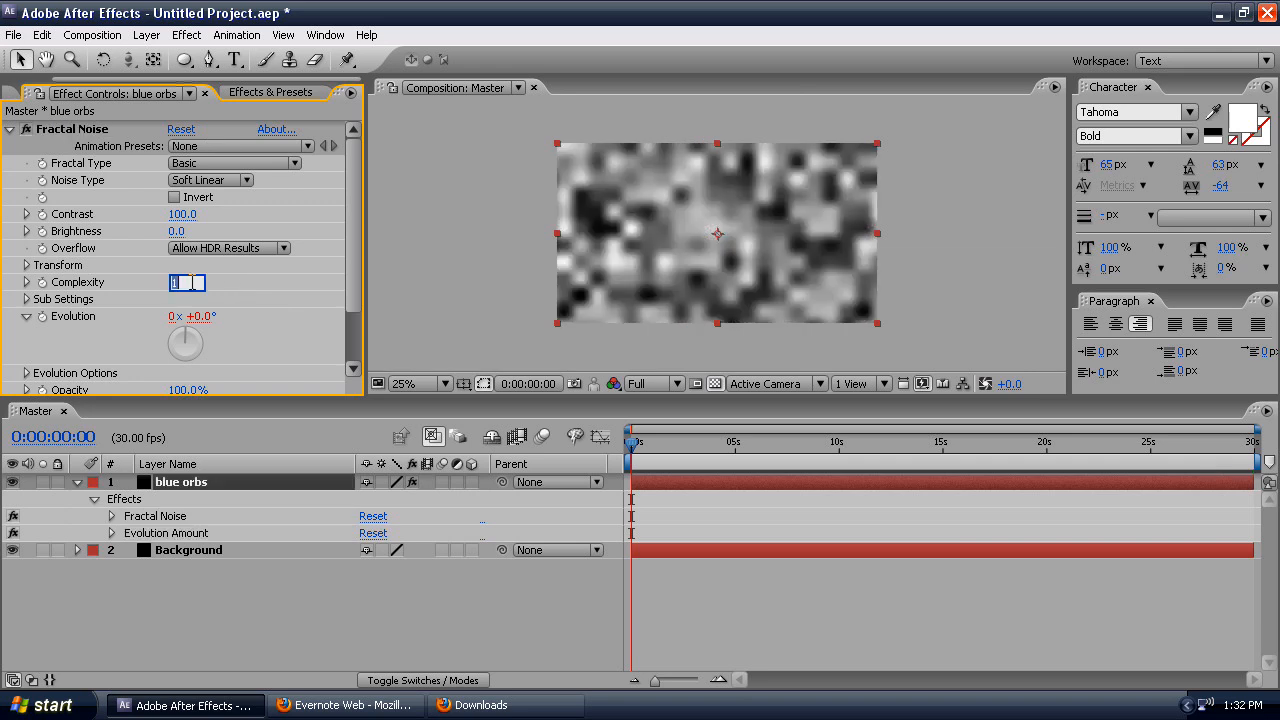
pyautogui.write('10')
pyautogui.press('Return')
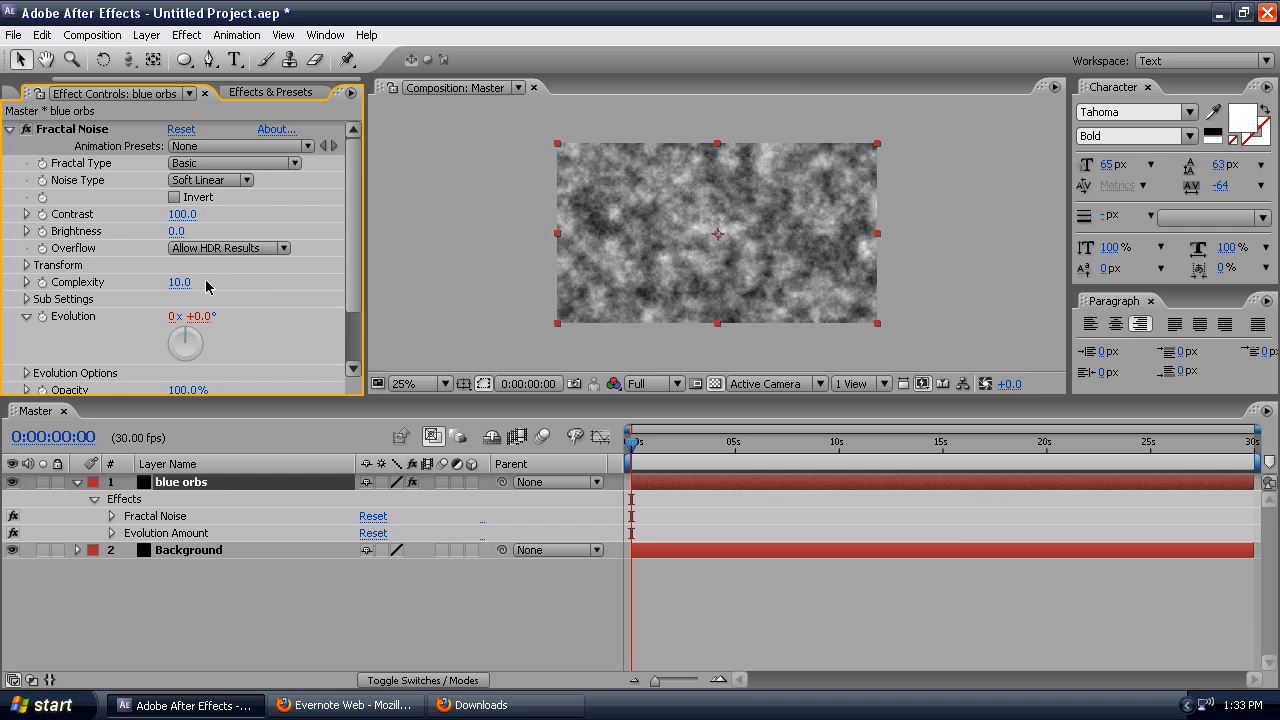
pyautogui.click(180, 282)
pyautogui.write('1')
pyautogui.press('Return')
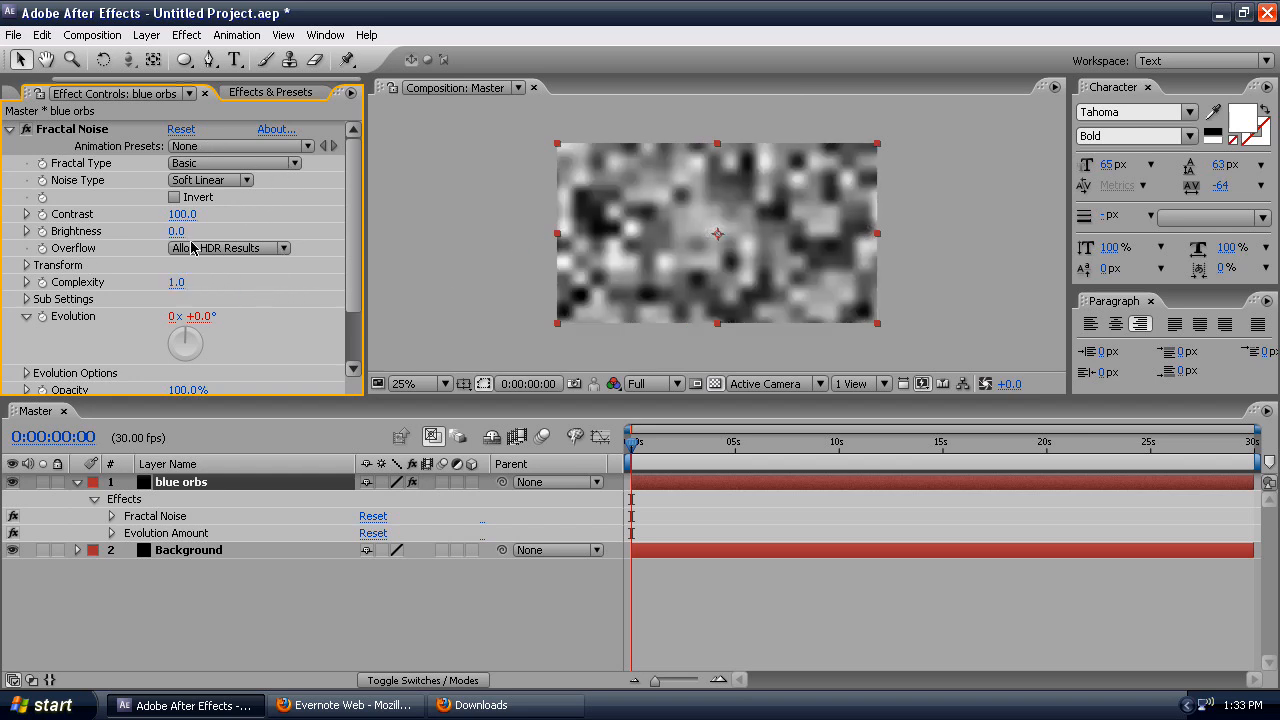
# - Scale the fractal noise up to about 862, set contrast to 135 and brightness to -7, and preview the full timeline
pyautogui.click(26, 266)
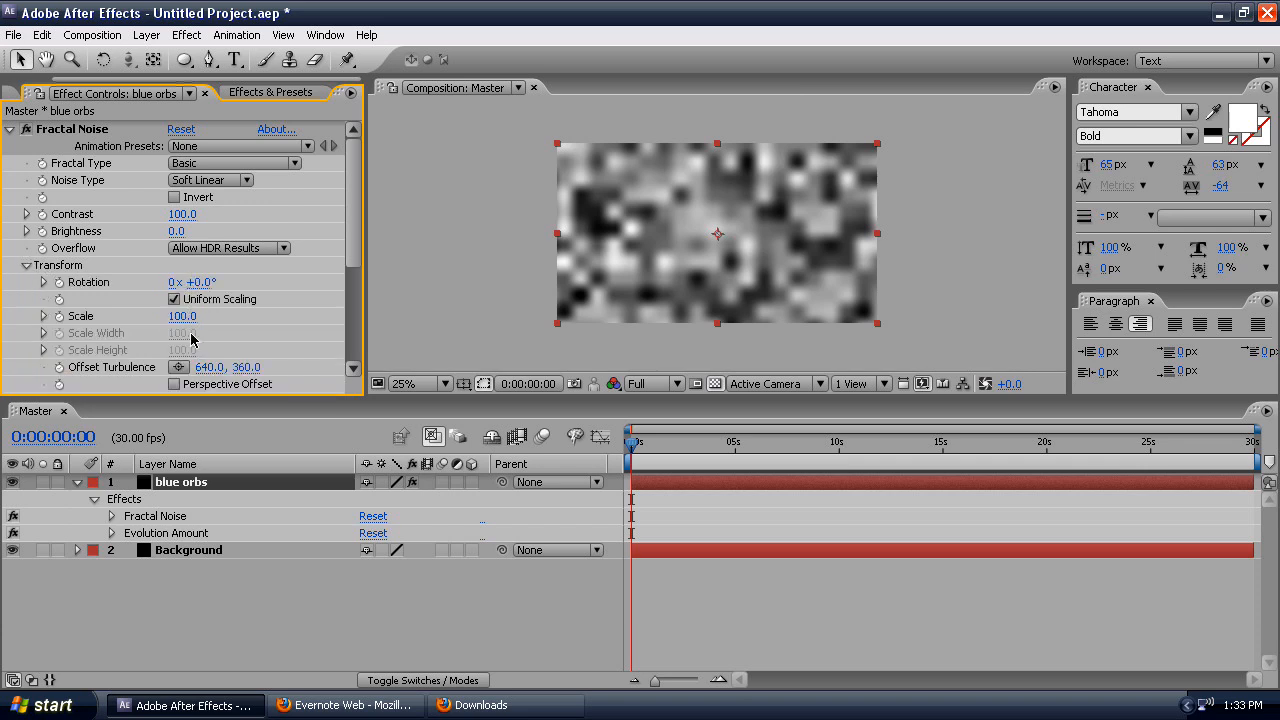
pyautogui.moveTo(189, 317); pyautogui.dragTo(895, 257)
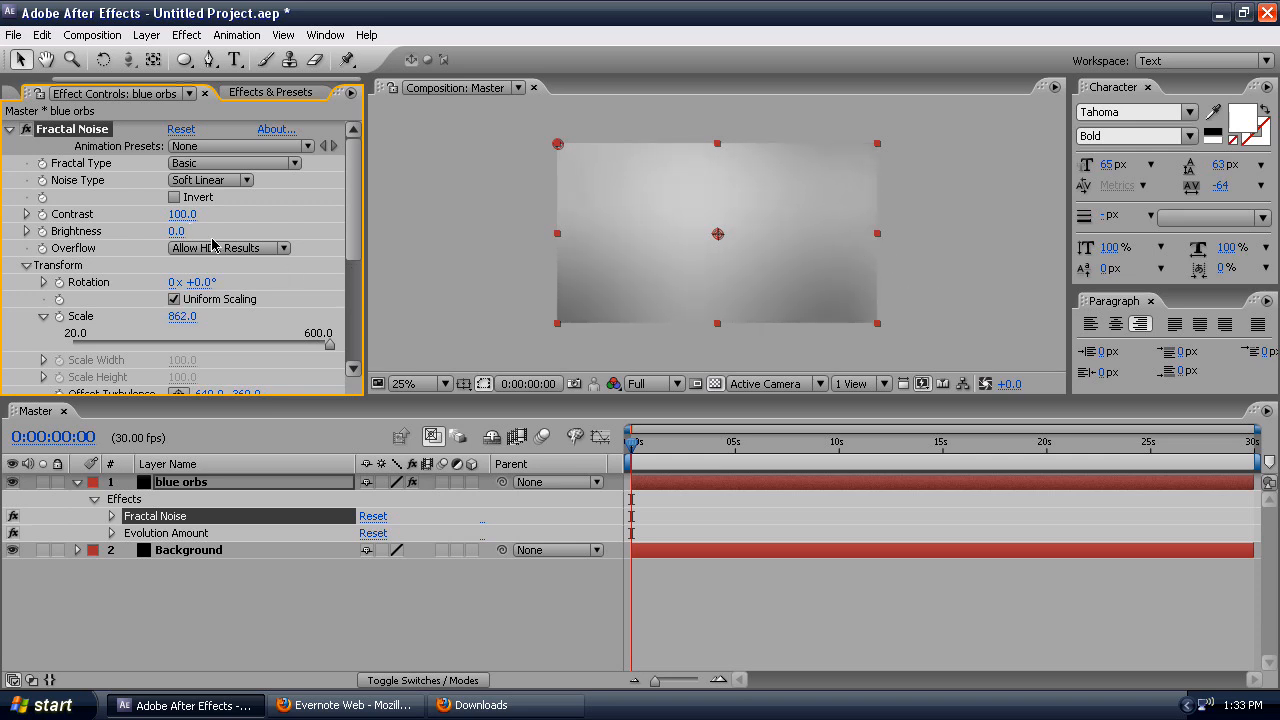
pyautogui.moveTo(176, 233); pyautogui.dragTo(226, 209)
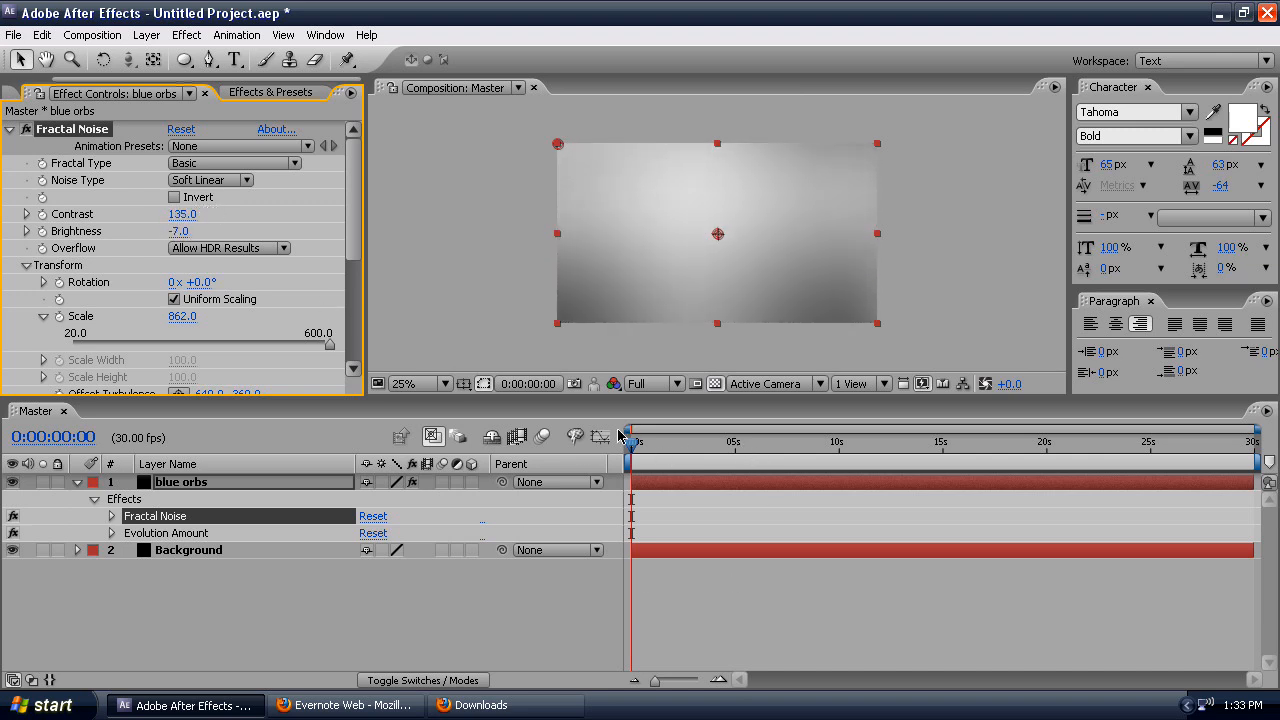
pyautogui.moveTo(630, 448); pyautogui.dragTo(1275, 437)
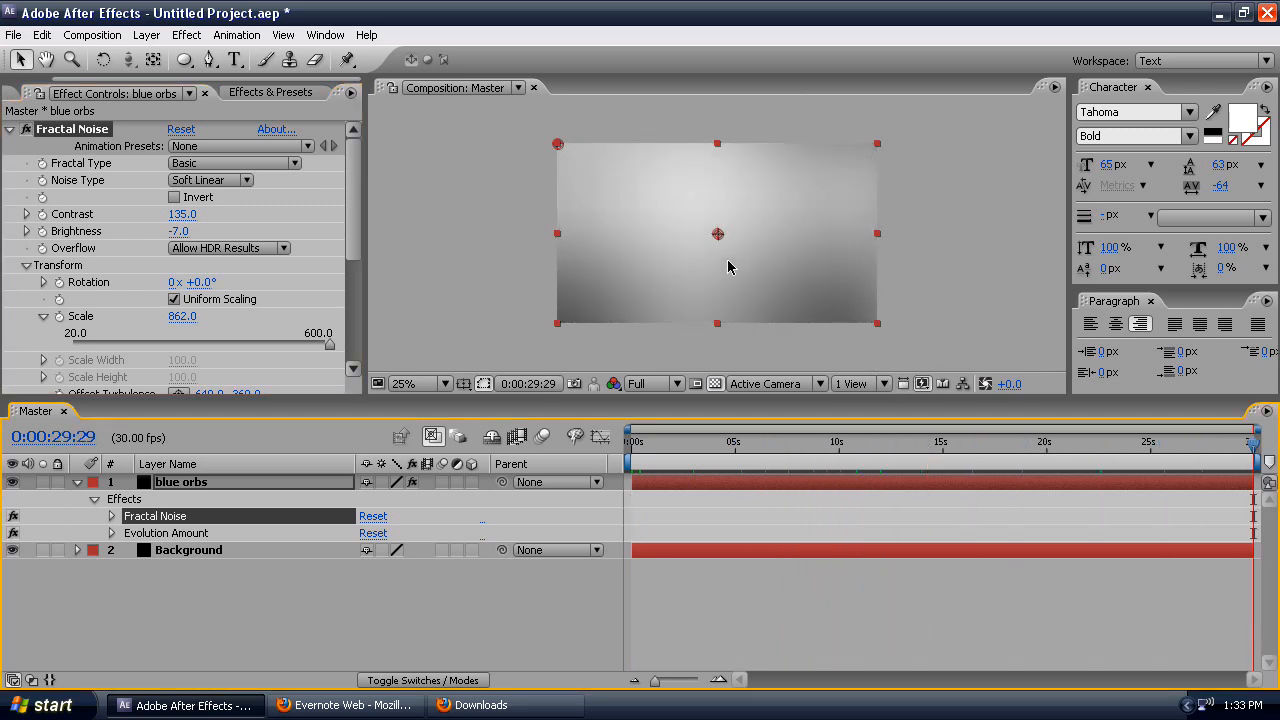
# - Move the noise's Offset Turbulence point to about 1144, 420 and raise the brightness to 5, previewing the timeline
pyautogui.scroll(-3, 256, 304)
pyautogui.click(84, 210)
pyautogui.moveTo(715, 228); pyautogui.dragTo(844, 249)
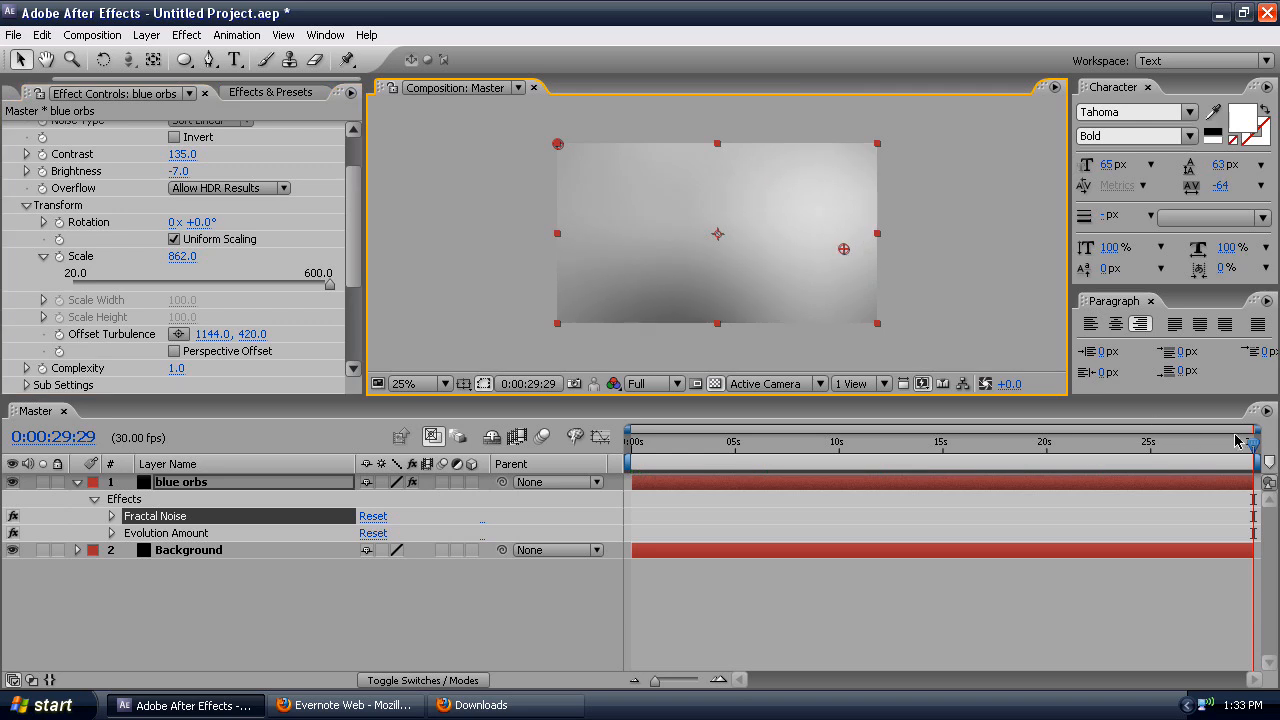
pyautogui.moveTo(1255, 447); pyautogui.dragTo(952, 455)
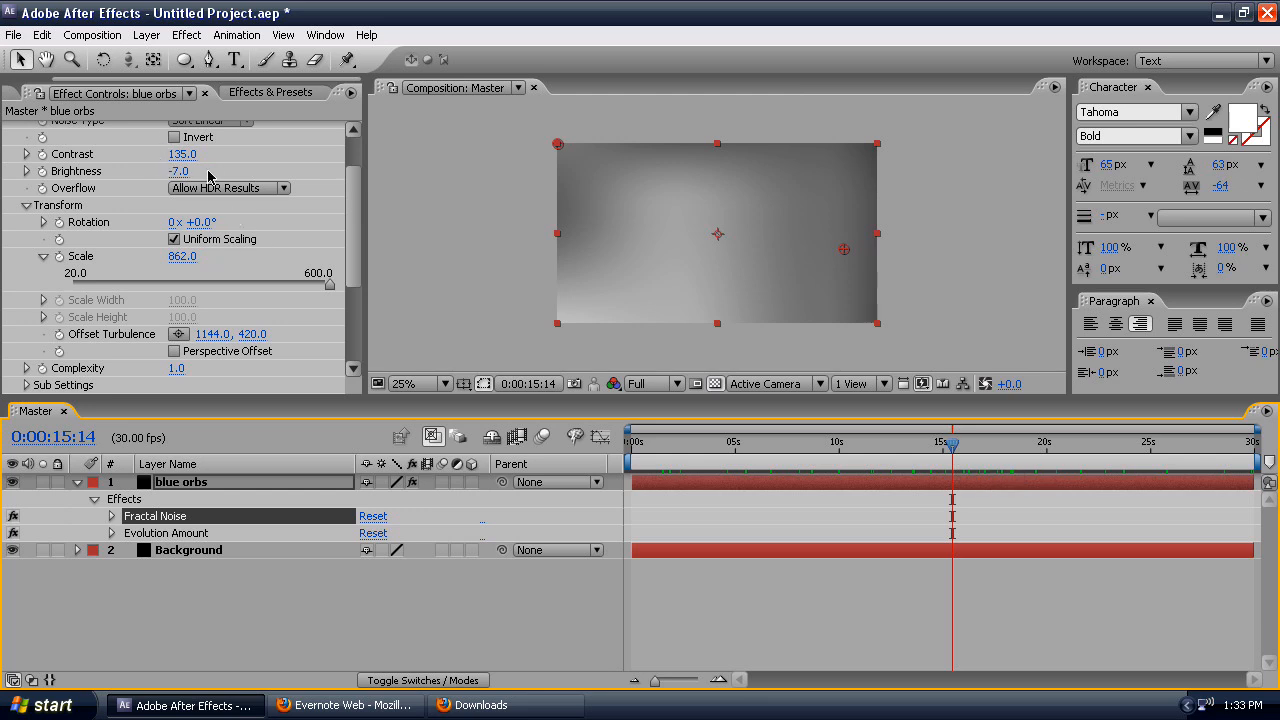
pyautogui.moveTo(175, 172); pyautogui.dragTo(211, 160)
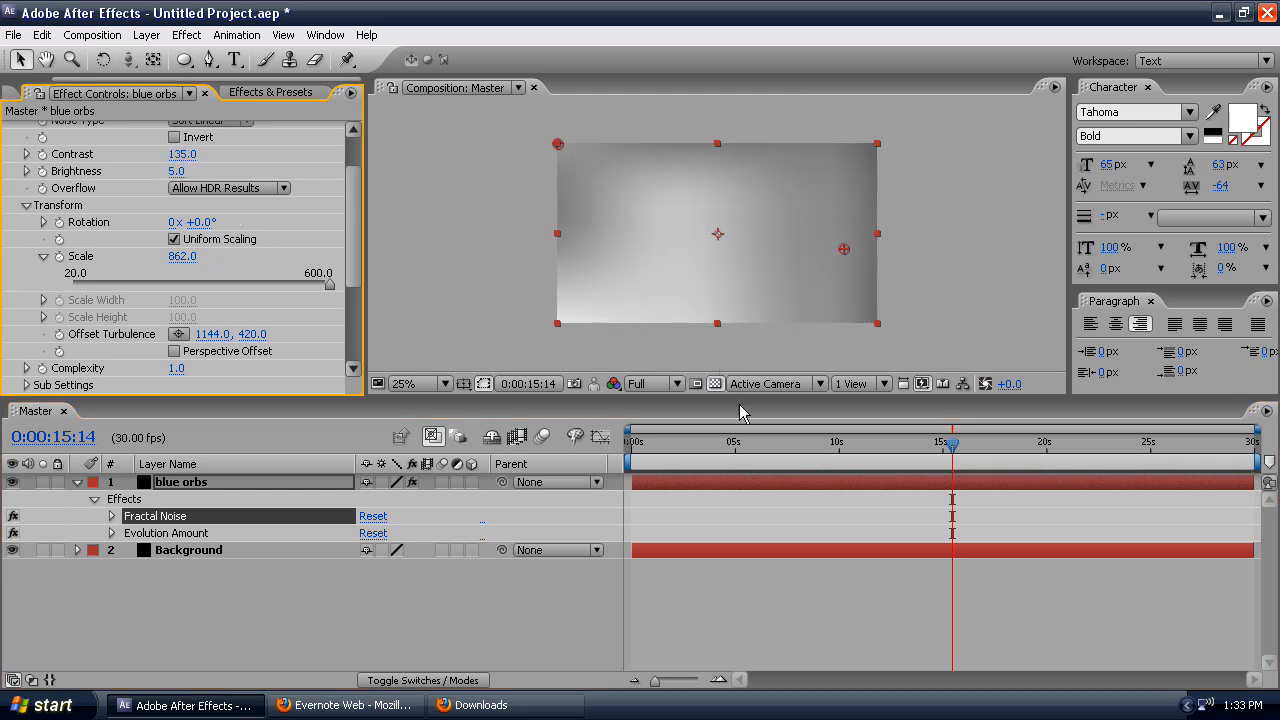
pyautogui.moveTo(950, 445); pyautogui.dragTo(545, 467)
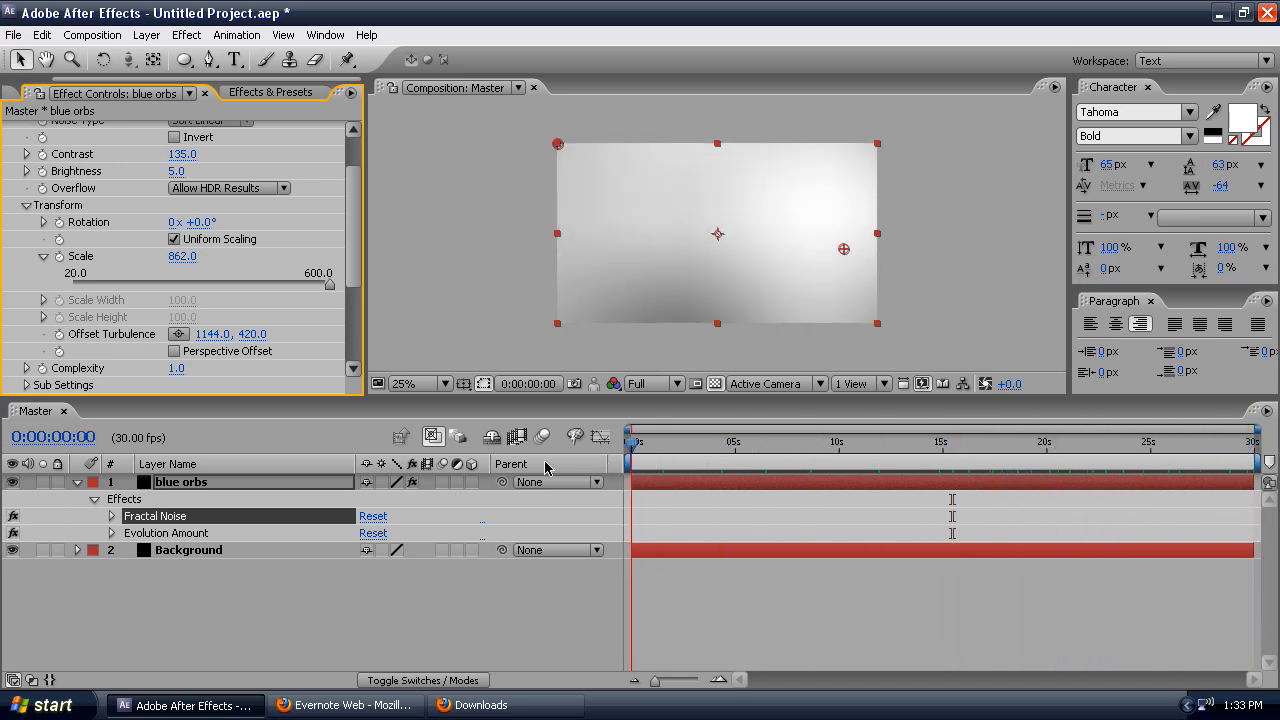
# - Collapse the Fractal Noise settings and add a Fill effect to the blue orbs layer
pyautogui.scroll(2, 238, 250)
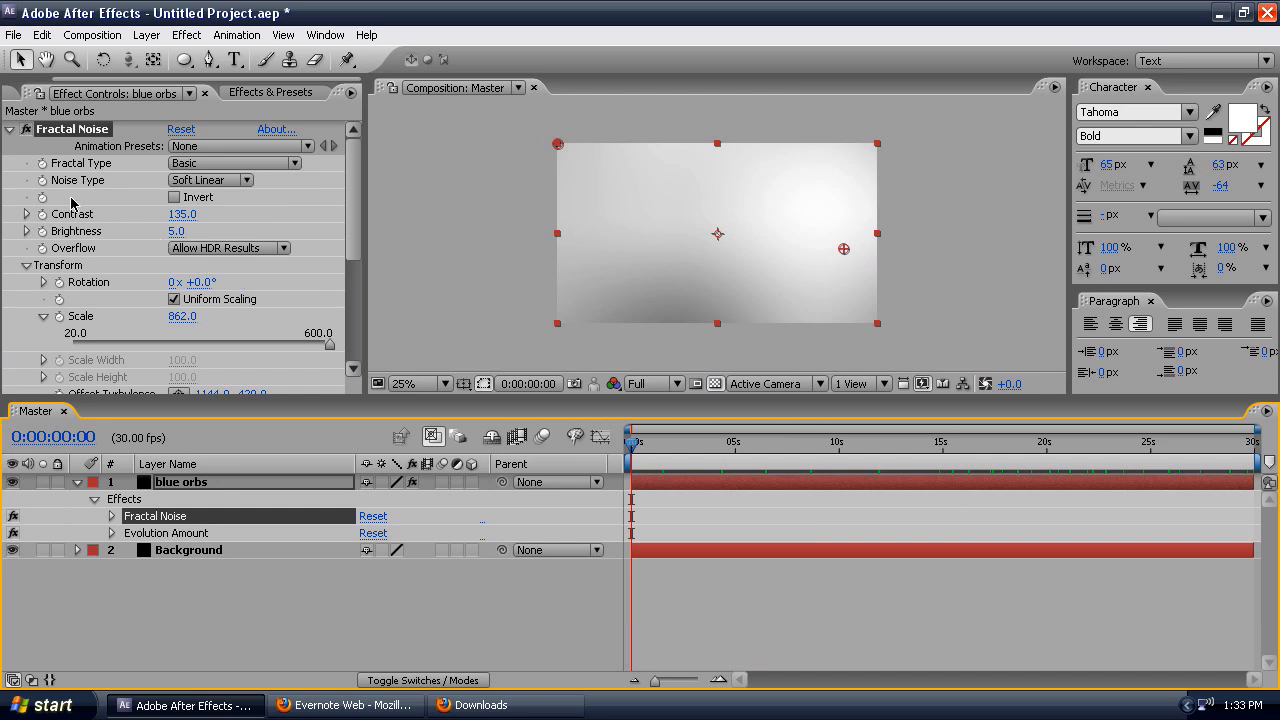
pyautogui.click(6, 140)
pyautogui.click(8, 140)
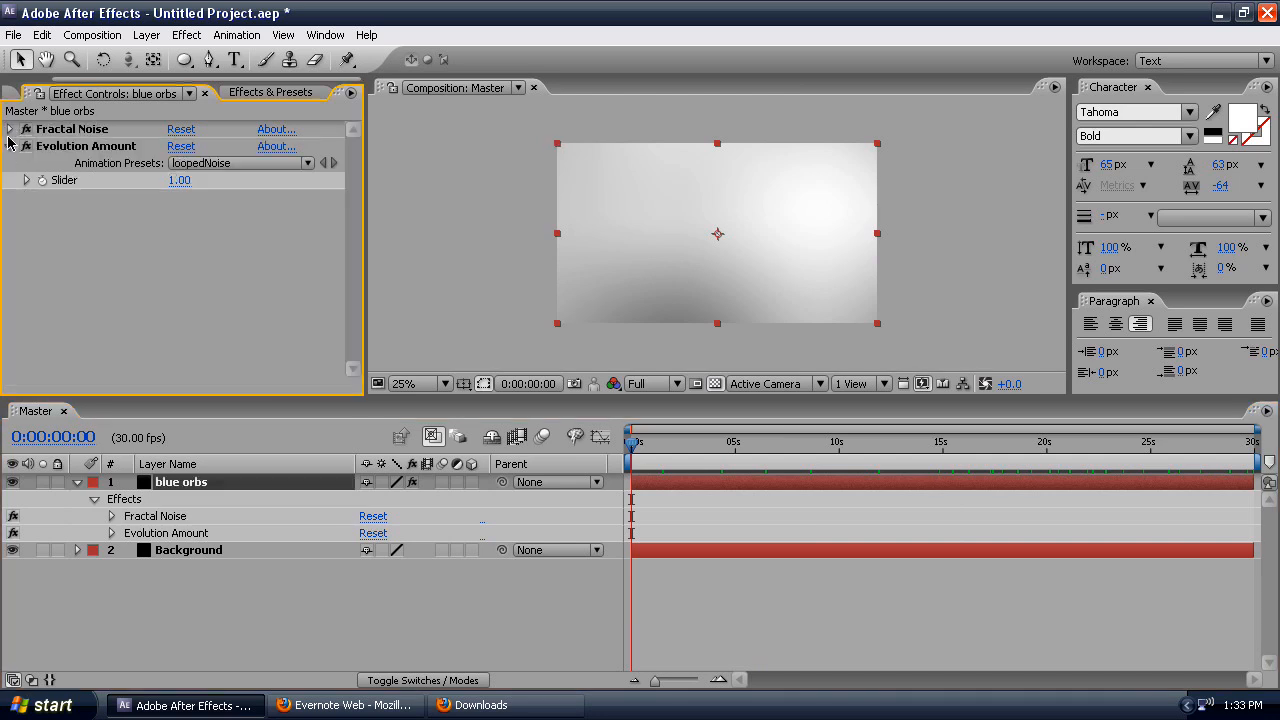
pyautogui.rightClick(106, 236)
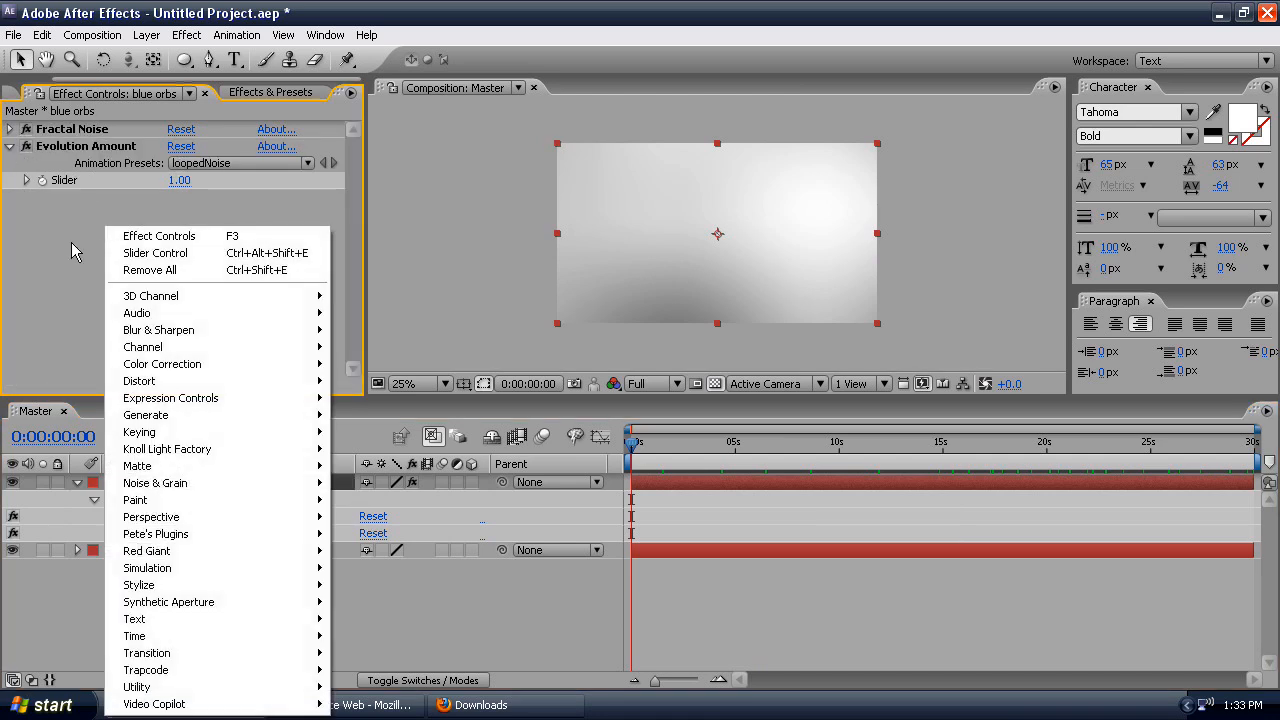
pyautogui.moveTo(216, 416)
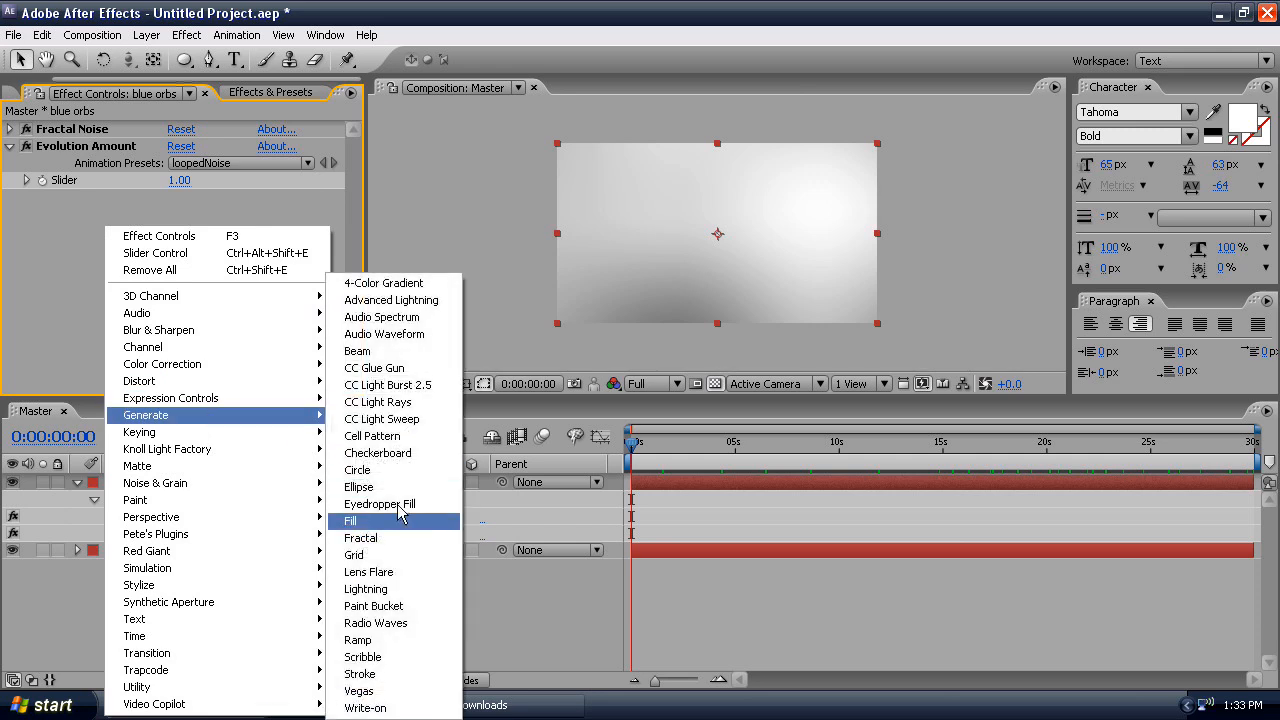
pyautogui.click(378, 521)
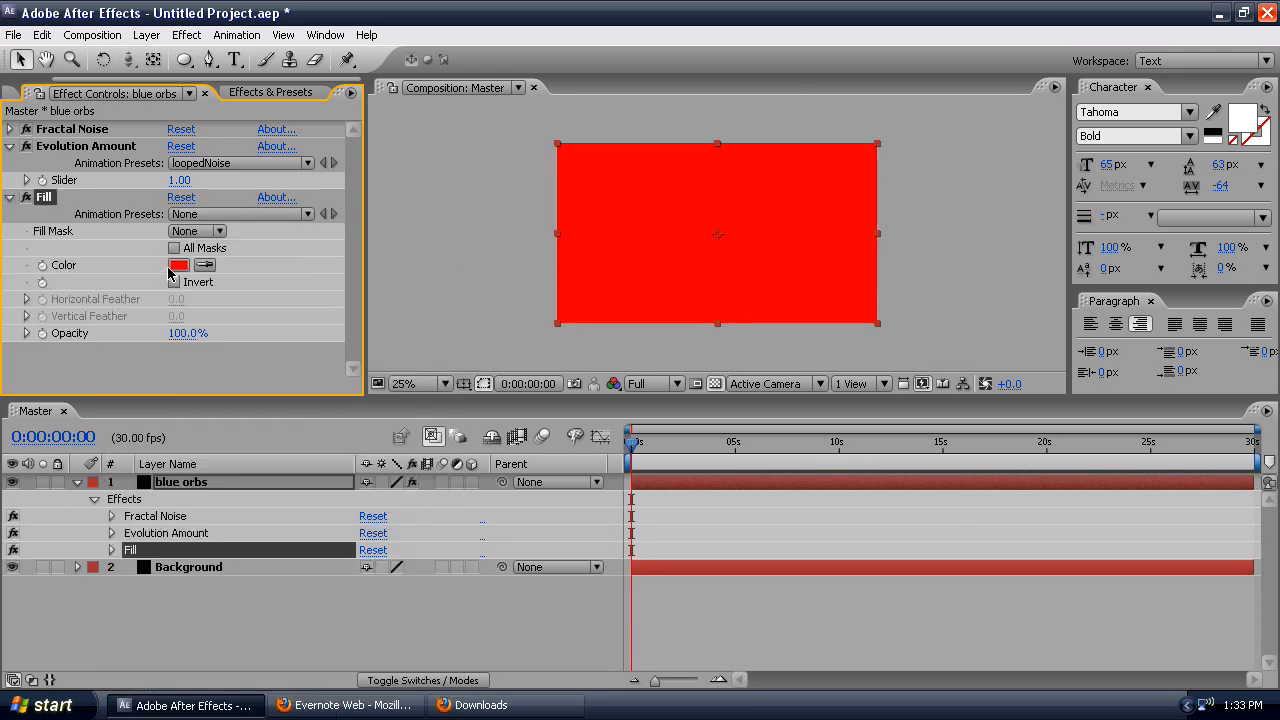
# - Set the Fill effect's color to a deep blue
pyautogui.click(178, 265)
pyautogui.click(388, 512)
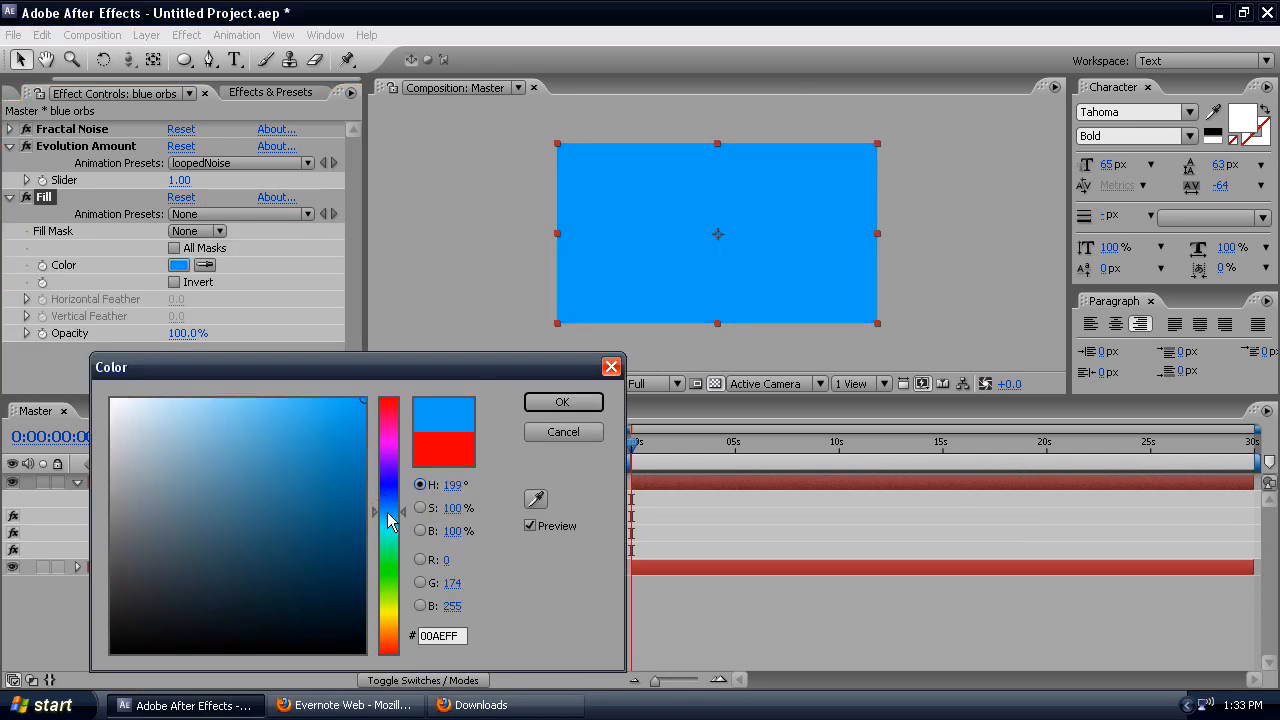
pyautogui.moveTo(388, 520); pyautogui.dragTo(388, 503)
pyautogui.click(364, 424)
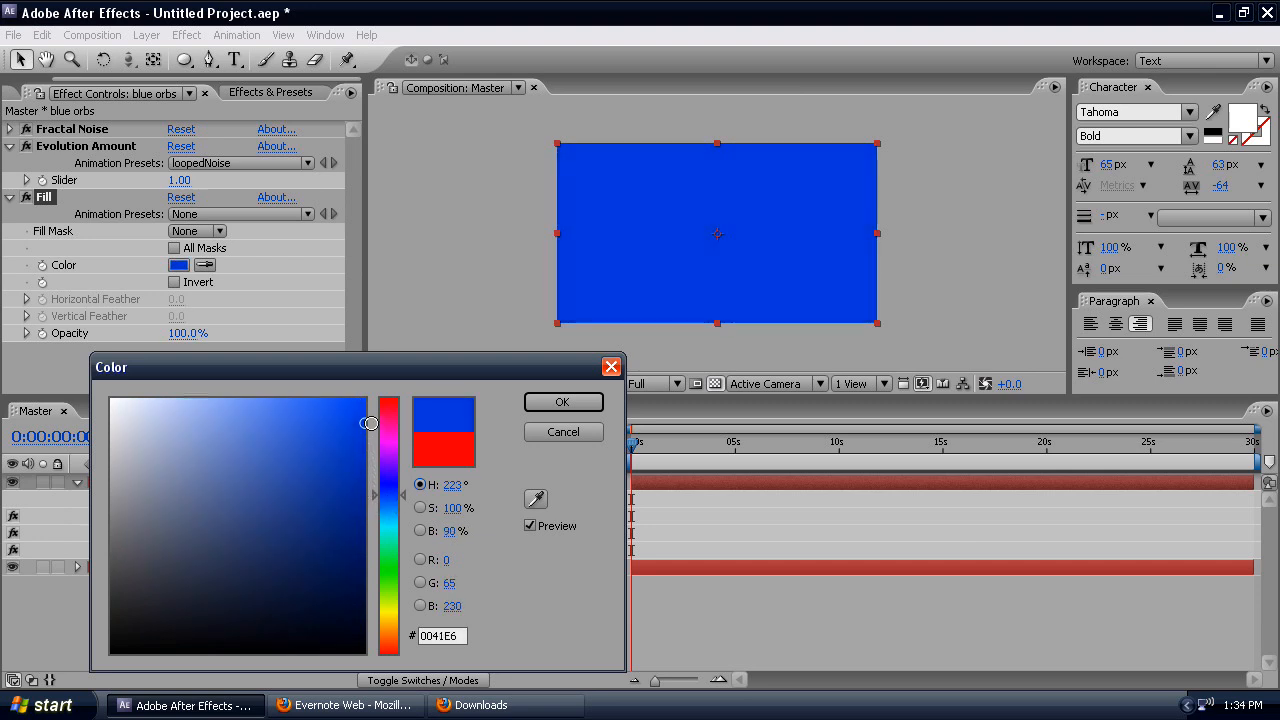
pyautogui.moveTo(392, 505); pyautogui.dragTo(391, 489)
pyautogui.moveTo(364, 440)
pyautogui.mouseDown()
pyautogui.moveTo(370, 417)
pyautogui.moveTo(366, 456)
pyautogui.mouseUp()
pyautogui.click(580, 403)
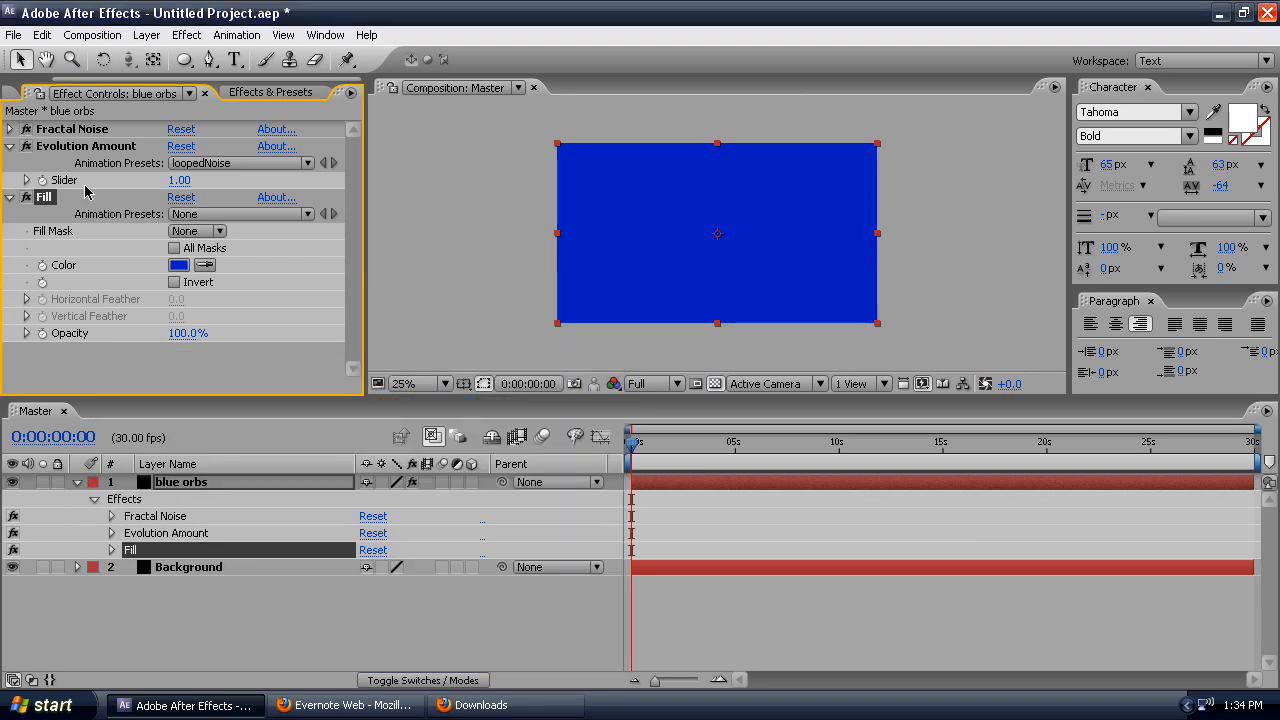
# - Place the Fill effect above Fractal Noise and set the Fractal Noise blending mode to Multiply
pyautogui.moveTo(48, 203); pyautogui.dragTo(50, 124)
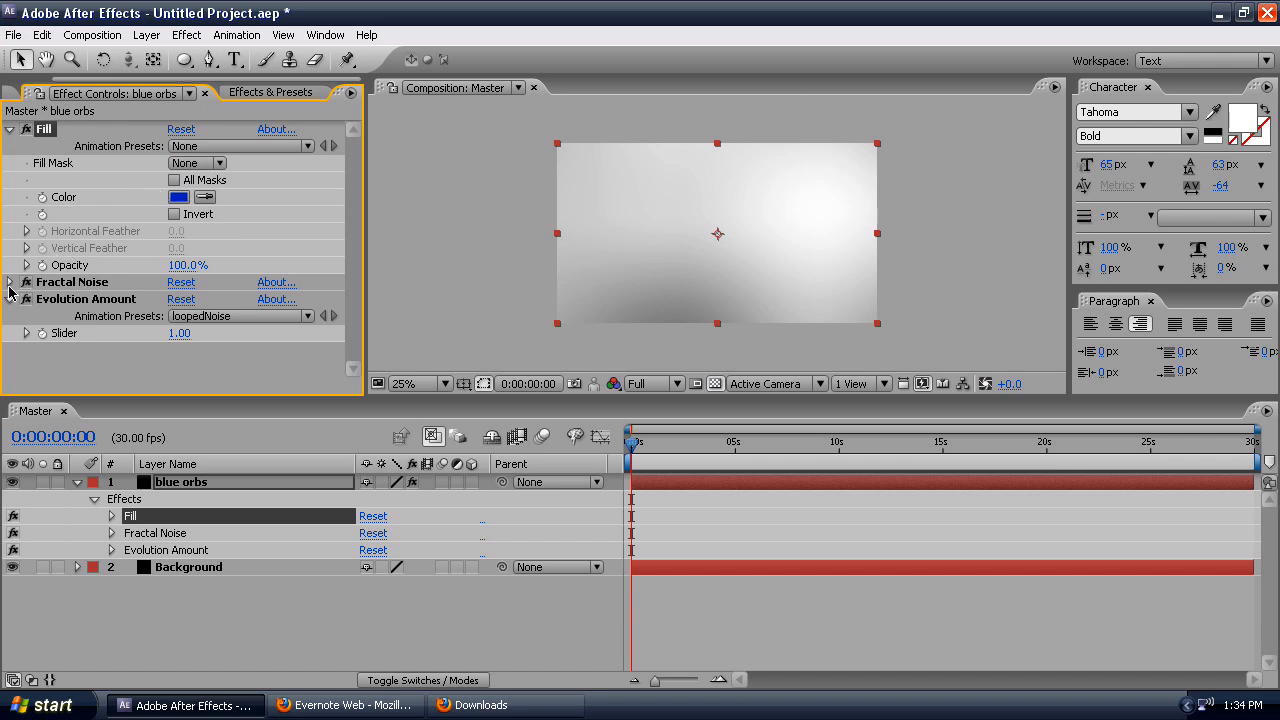
pyautogui.click(9, 283)
pyautogui.scroll(-5, 300, 330)
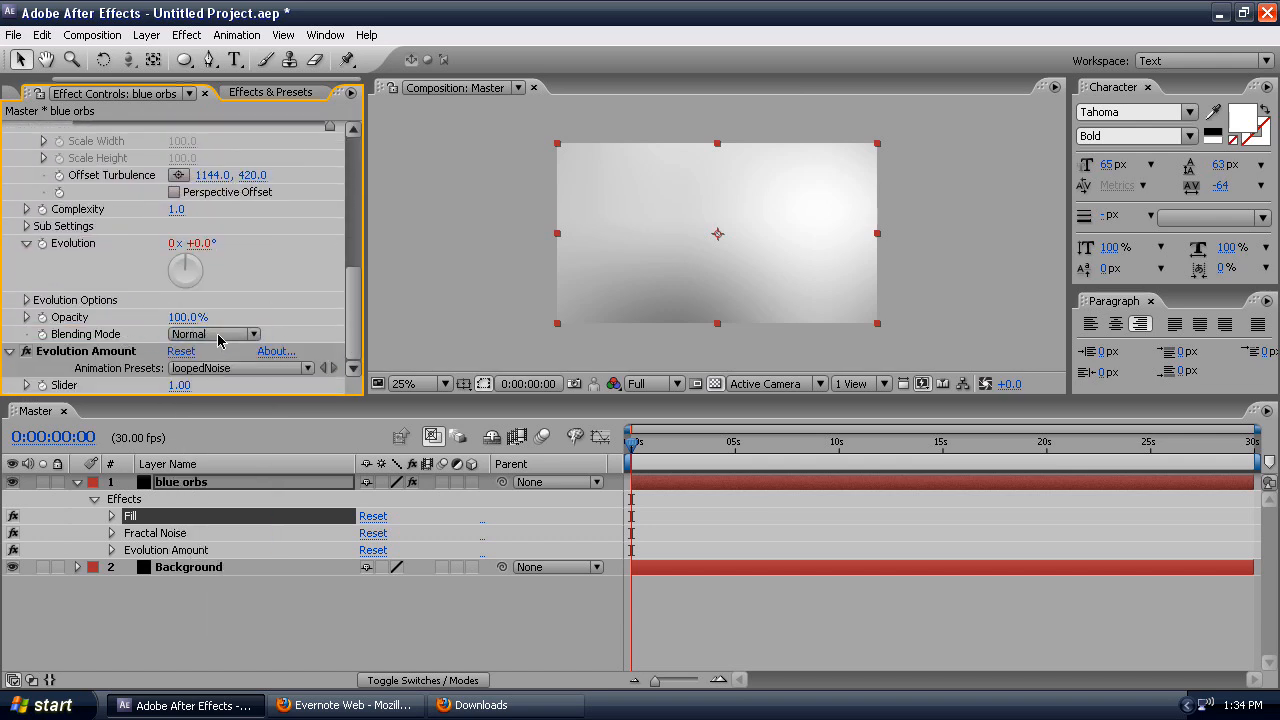
pyautogui.click(218, 336)
pyautogui.click(222, 375)
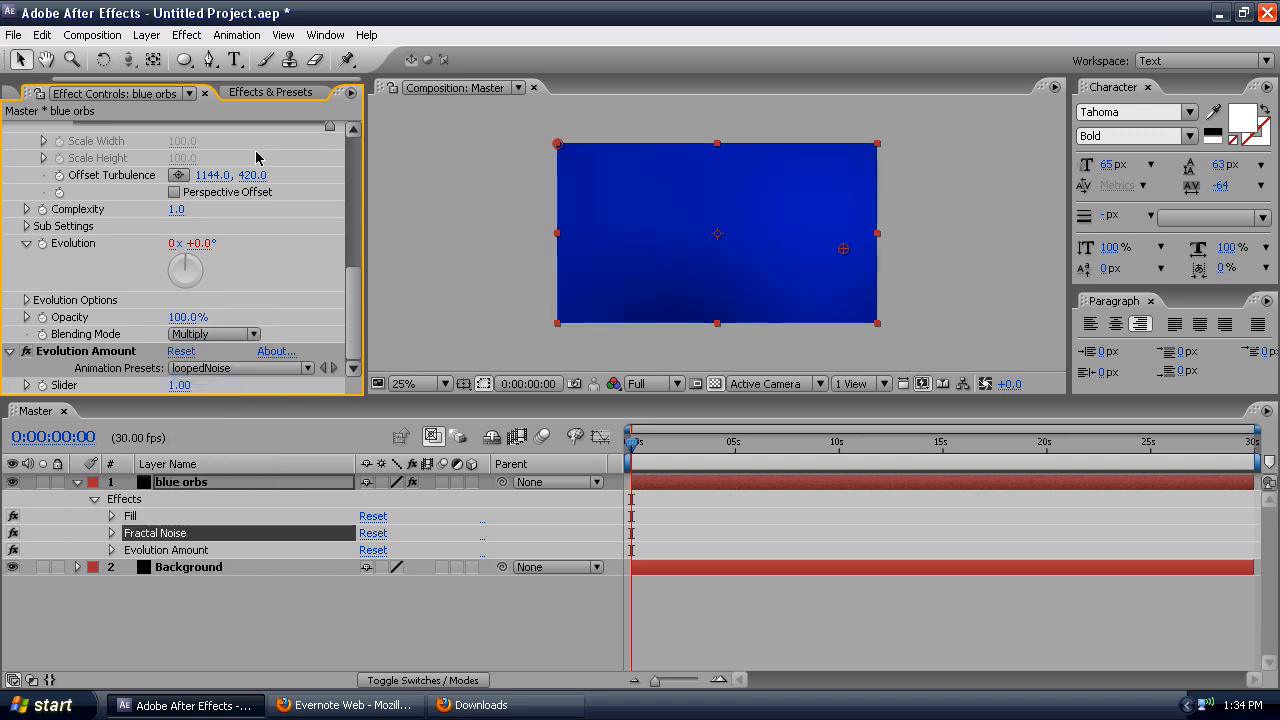
# - Set the Fractal Noise contrast to 273 and brightness to -16, previewing the blue noise along the timeline
pyautogui.scroll(5, 315, 300)
pyautogui.scroll(3, 310, 308)
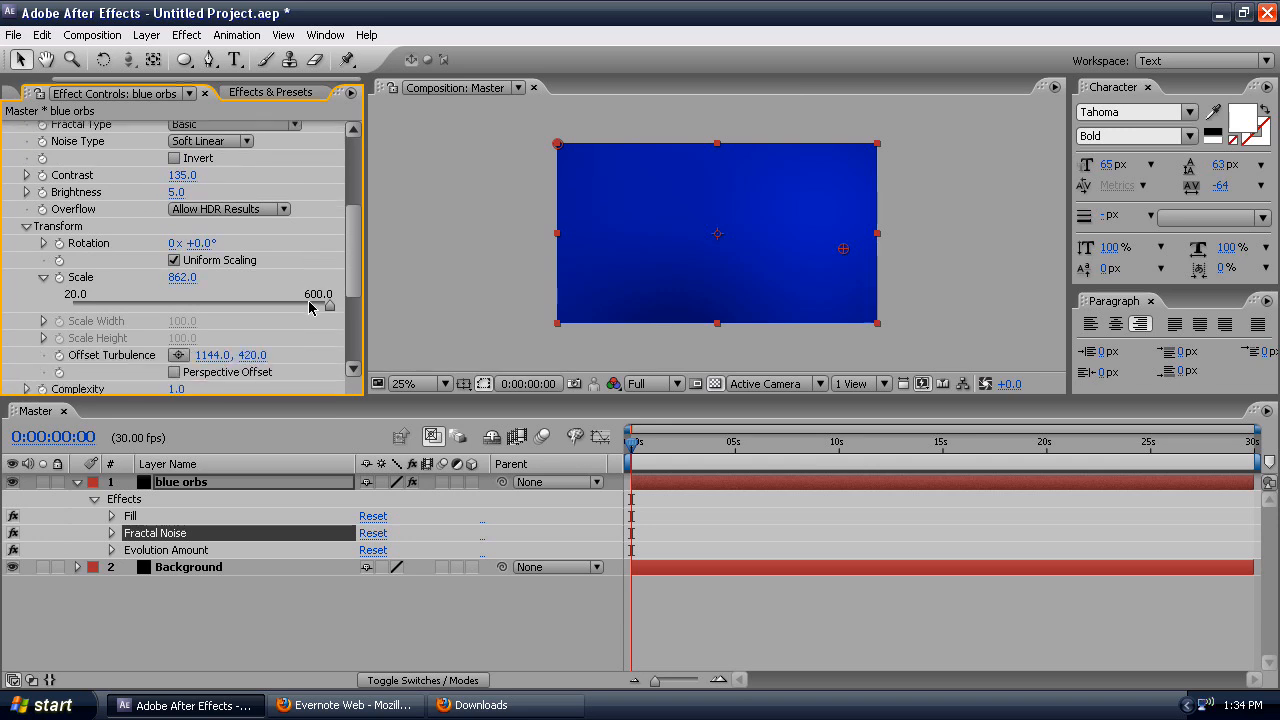
pyautogui.moveTo(168, 220)
pyautogui.mouseDown()
pyautogui.moveTo(129, 218)
pyautogui.moveTo(232, 218)
pyautogui.moveTo(150, 234)
pyautogui.moveTo(322, 210)
pyautogui.moveTo(277, 209)
pyautogui.mouseUp()
pyautogui.moveTo(642, 450); pyautogui.dragTo(1003, 457)
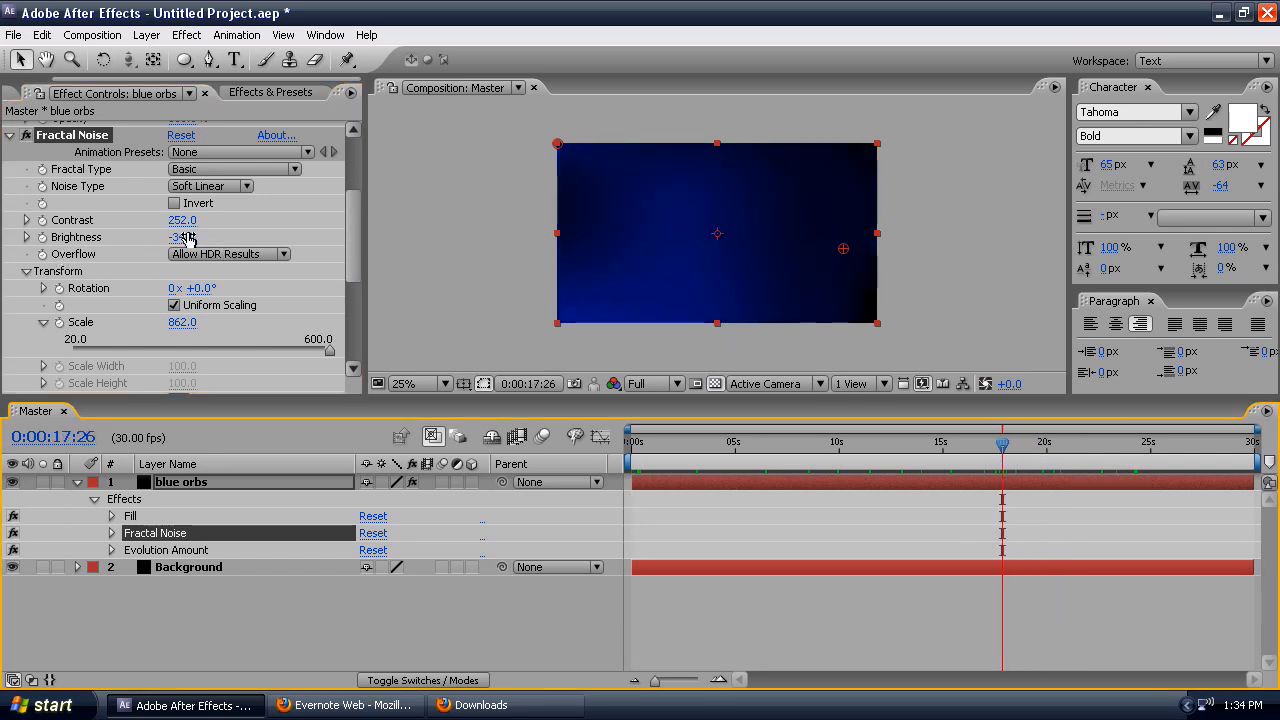
pyautogui.moveTo(179, 237); pyautogui.dragTo(204, 215)
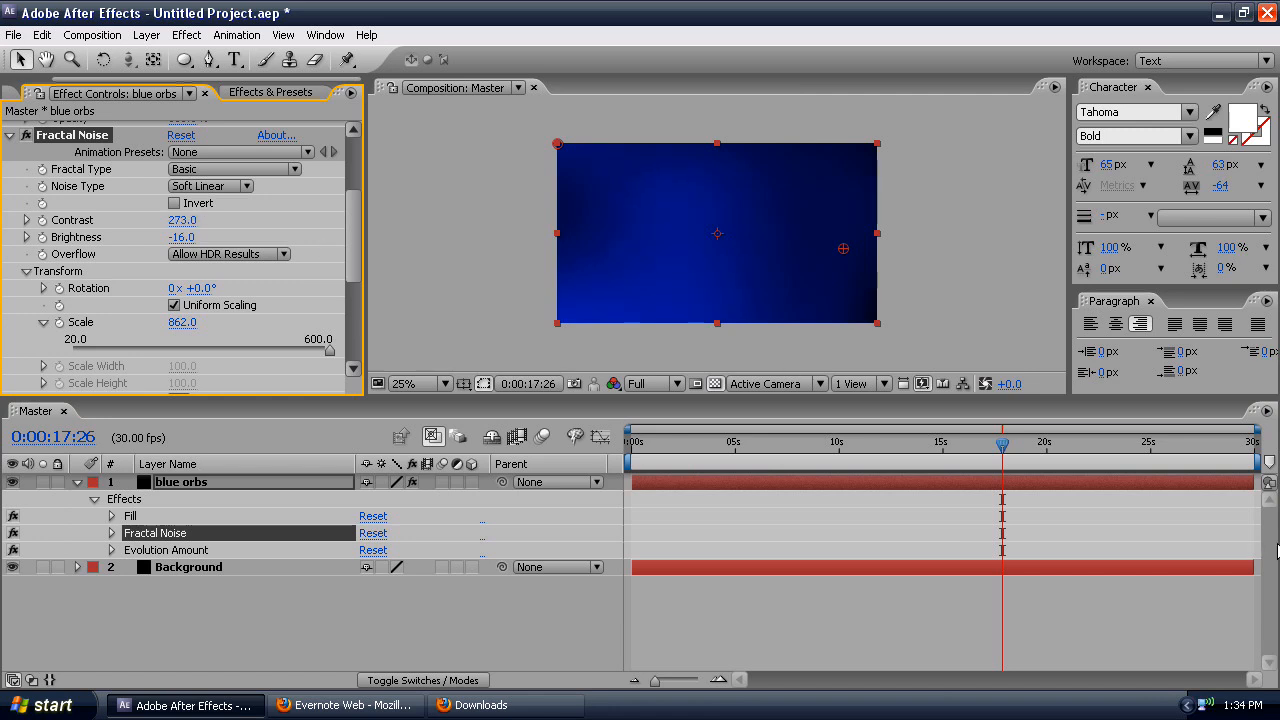
pyautogui.moveTo(1003, 453); pyautogui.dragTo(541, 457)
pyautogui.click(684, 444)
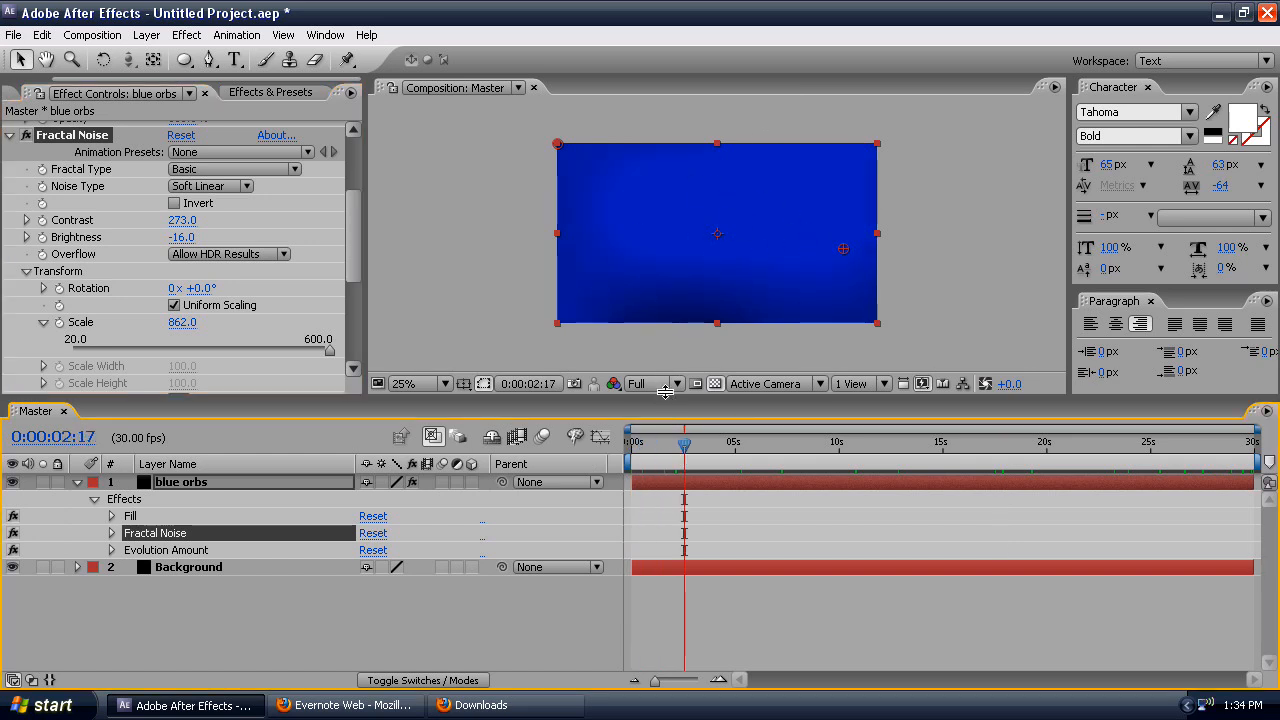
pyautogui.moveTo(690, 445); pyautogui.dragTo(1244, 447)
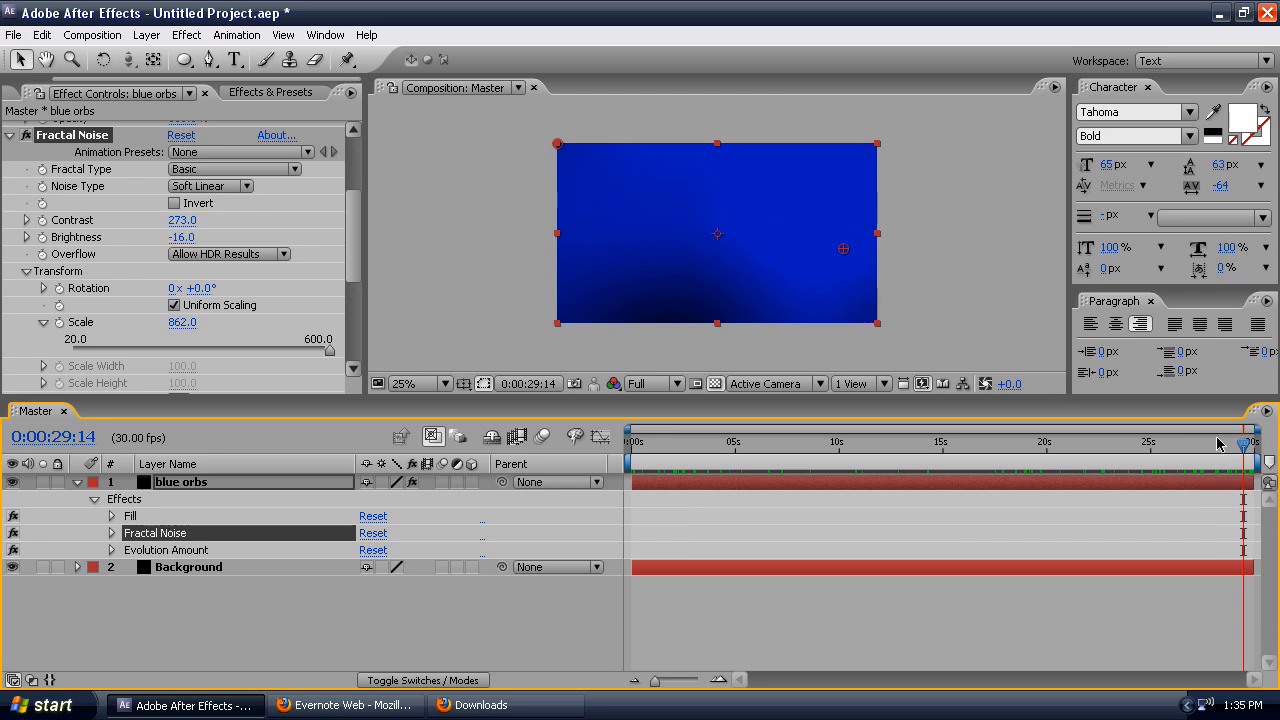
# - Adjust the Fill color to a slightly brighter blue, 0E39D6, and preview the noise along the timeline
pyautogui.scroll(3, 222, 236)
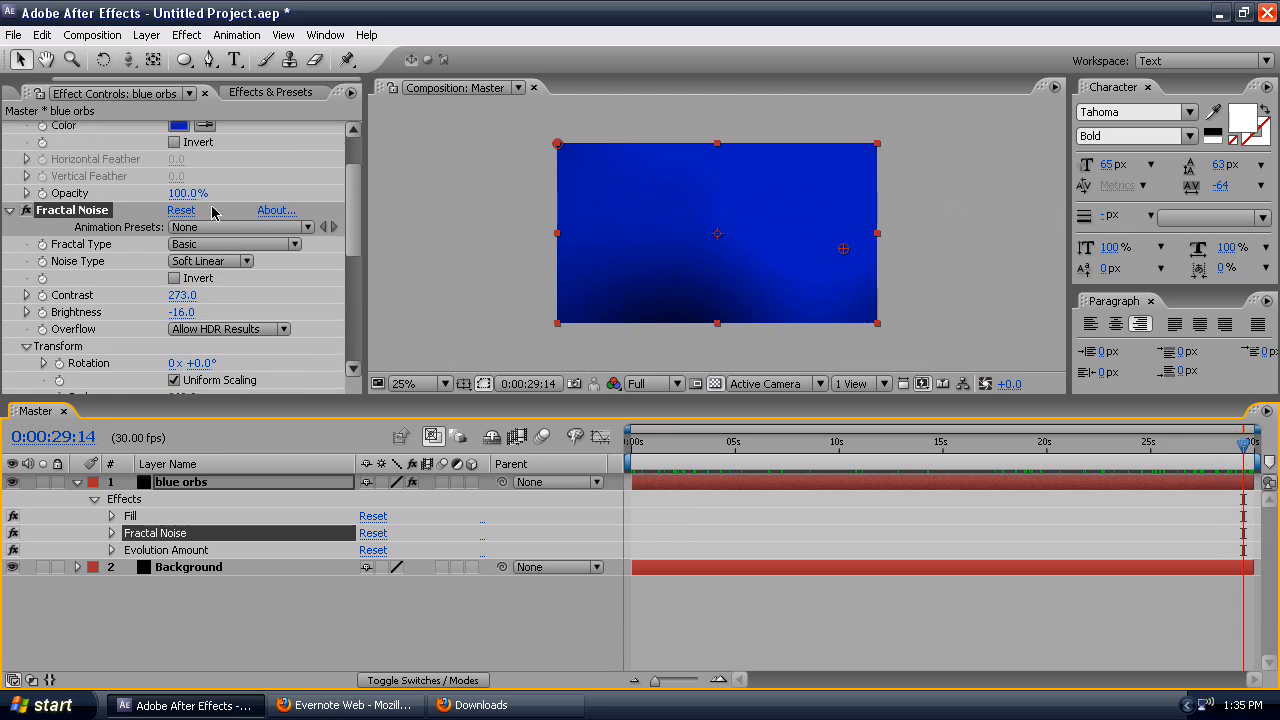
pyautogui.click(178, 126)
pyautogui.moveTo(360, 459)
pyautogui.mouseDown()
pyautogui.moveTo(300, 471)
pyautogui.moveTo(311, 445)
pyautogui.mouseUp()
pyautogui.moveTo(394, 494); pyautogui.dragTo(388, 492)
pyautogui.click(347, 442)
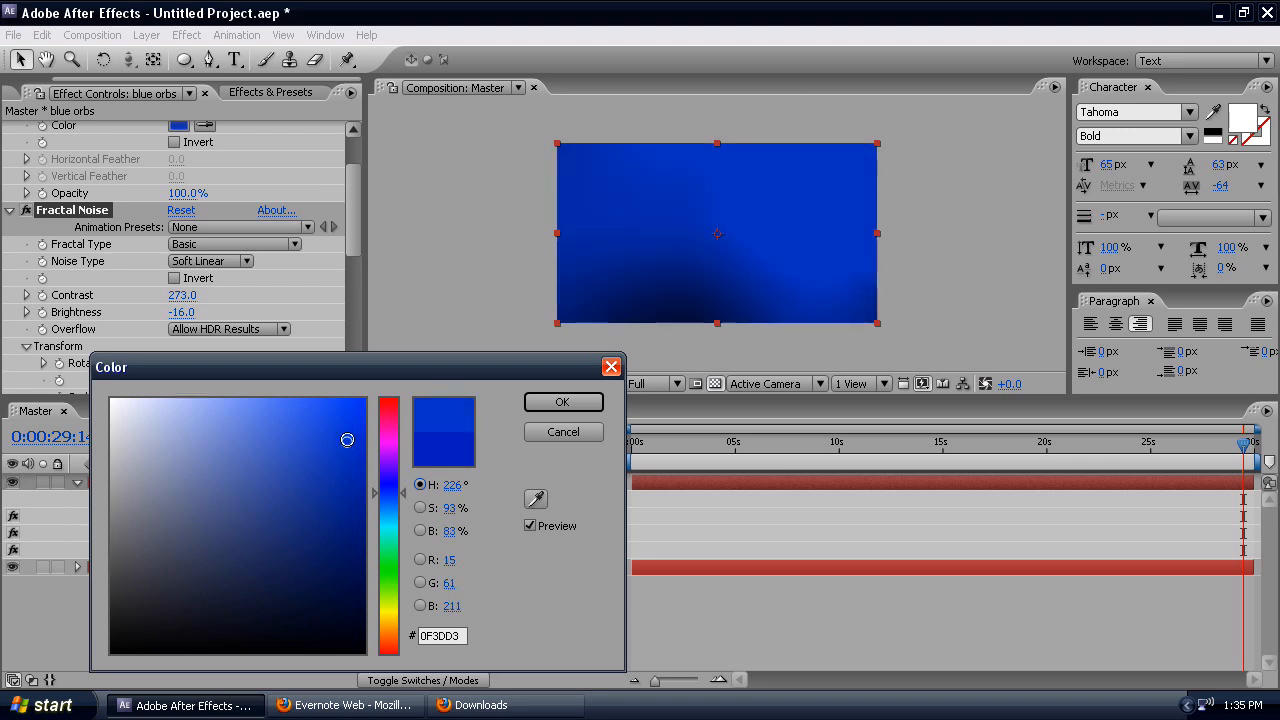
pyautogui.moveTo(347, 438)
pyautogui.mouseDown()
pyautogui.moveTo(346, 474)
pyautogui.moveTo(398, 497)
pyautogui.moveTo(348, 440)
pyautogui.mouseUp()
pyautogui.click(344, 469)
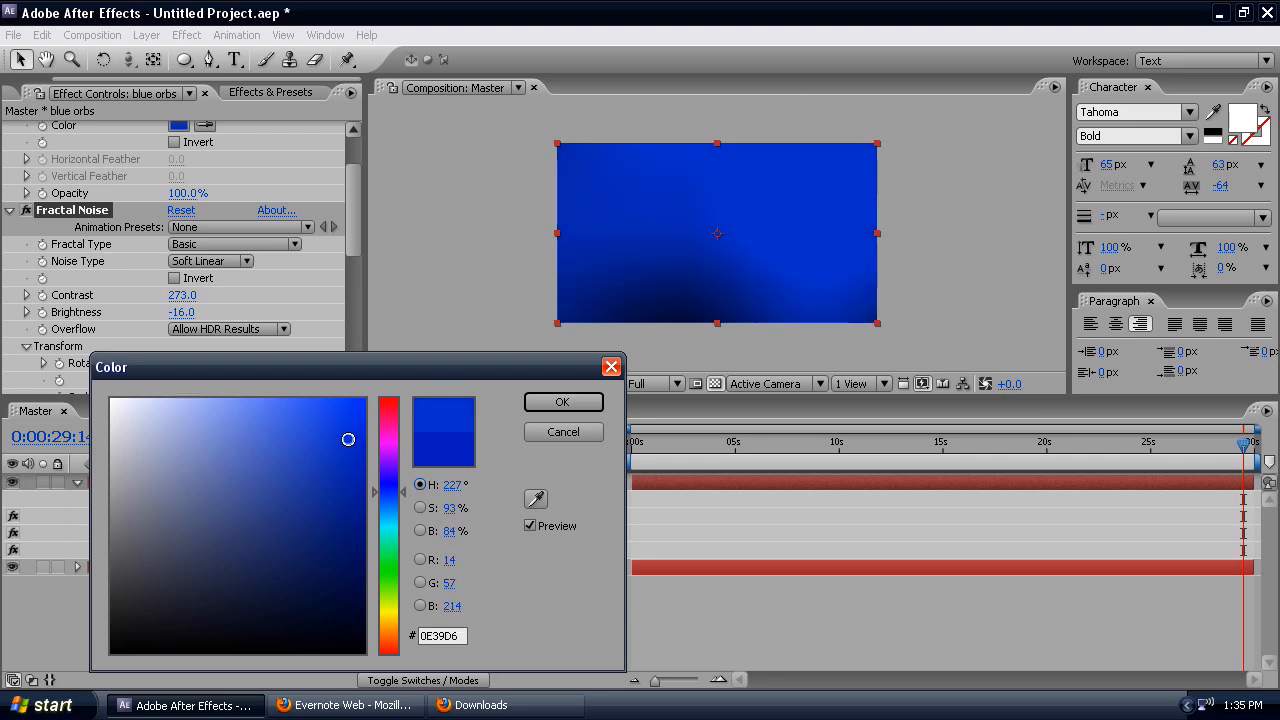
pyautogui.click(562, 402)
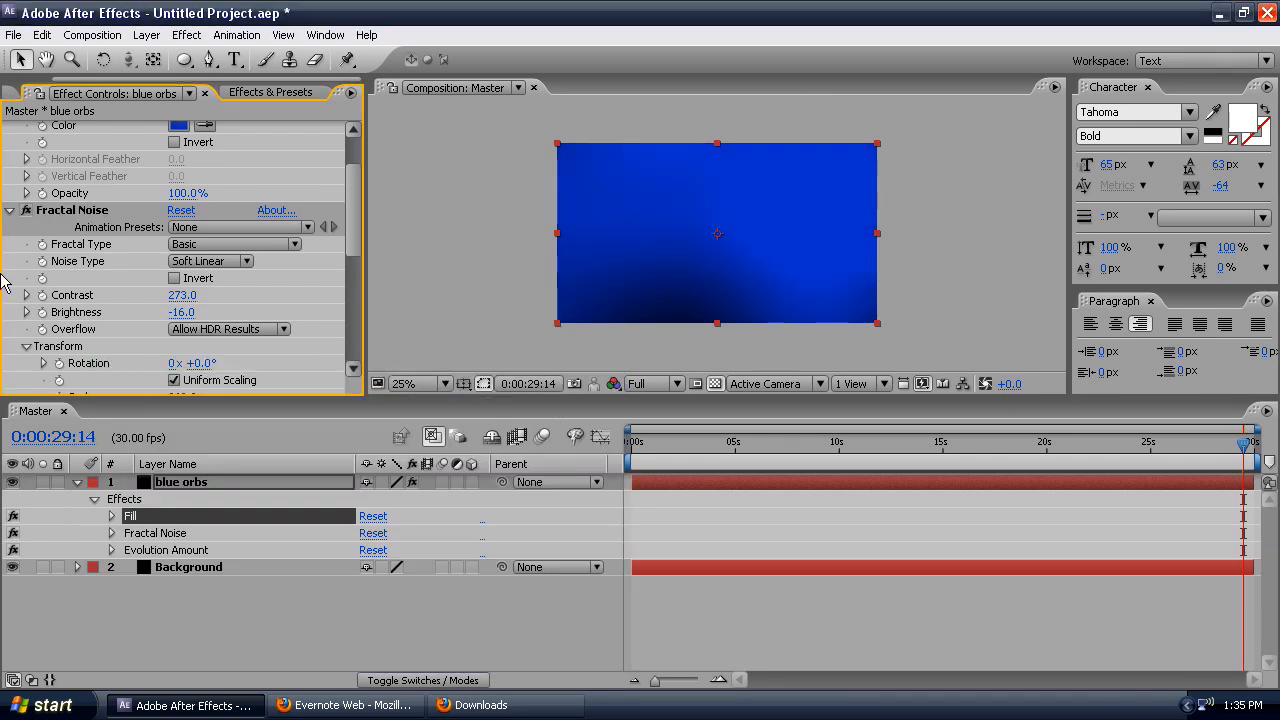
pyautogui.scroll(3, 86, 137)
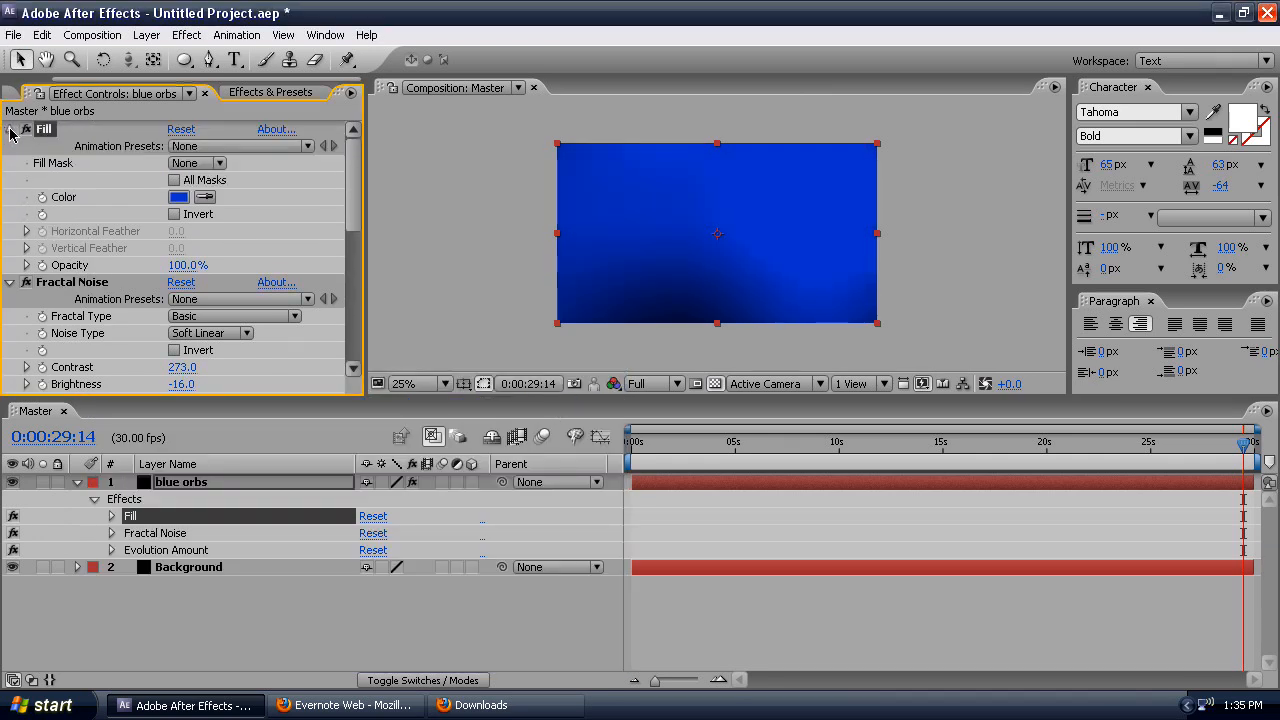
pyautogui.click(10, 129)
pyautogui.click(10, 146)
pyautogui.moveTo(1248, 447); pyautogui.dragTo(971, 471)
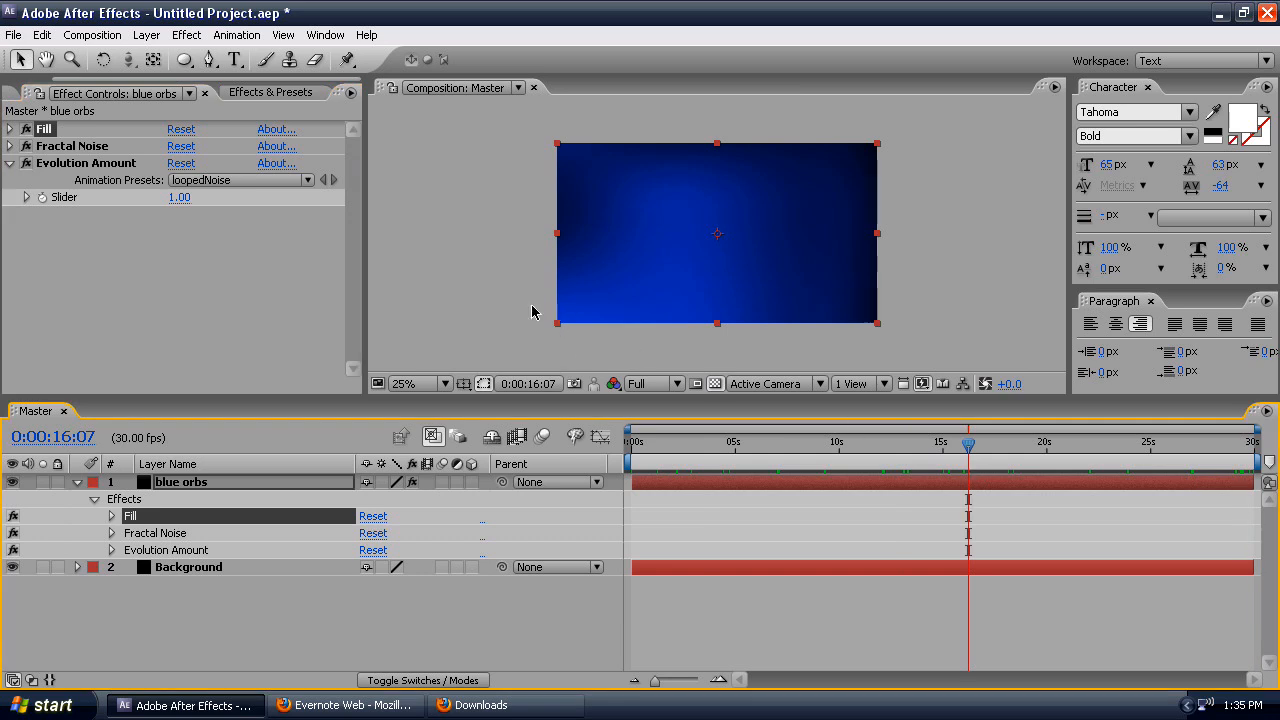
# - Try the noise's Offset Turbulence point at about 2, 2236 and preview the motion along the timeline
pyautogui.click(10, 146)
pyautogui.scroll(-5, 234, 331)
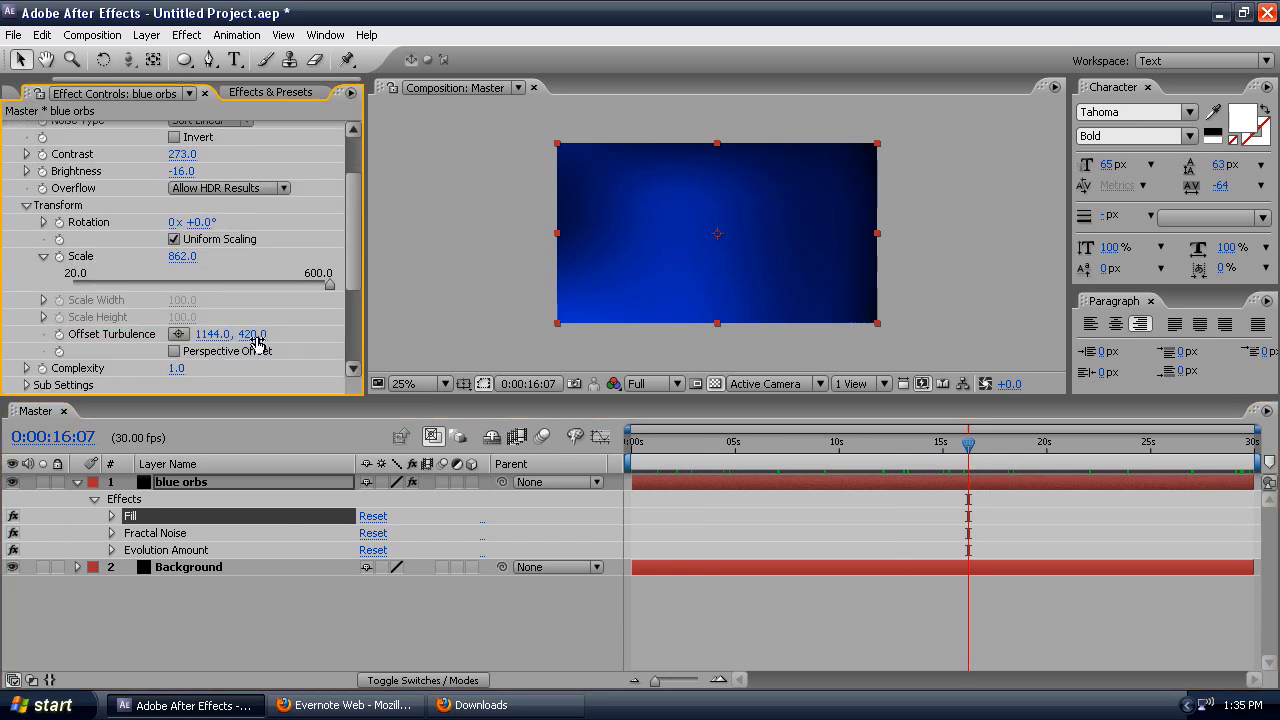
pyautogui.moveTo(218, 307)
pyautogui.mouseDown()
pyautogui.moveTo(960, 295)
pyautogui.moveTo(212, 287)
pyautogui.mouseUp()
pyautogui.moveTo(842, 258); pyautogui.dragTo(715, 134)
pyautogui.moveTo(647, 280); pyautogui.dragTo(810, 712)
pyautogui.moveTo(993, 453); pyautogui.dragTo(546, 478)
pyautogui.click(995, 443)
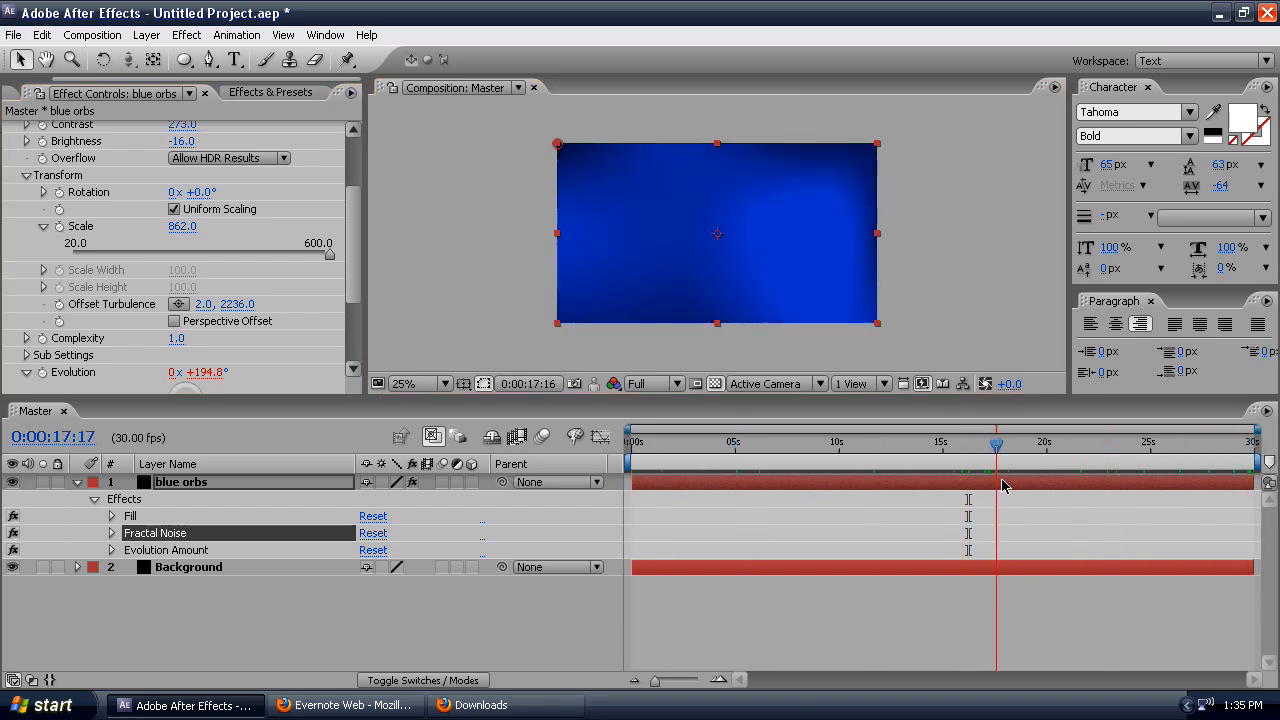
# - Scale the fractal noise up to about 1340, move its Offset Turbulence point to about 1854, 220, and preview the full timeline
pyautogui.scroll(-5, 739, 236)
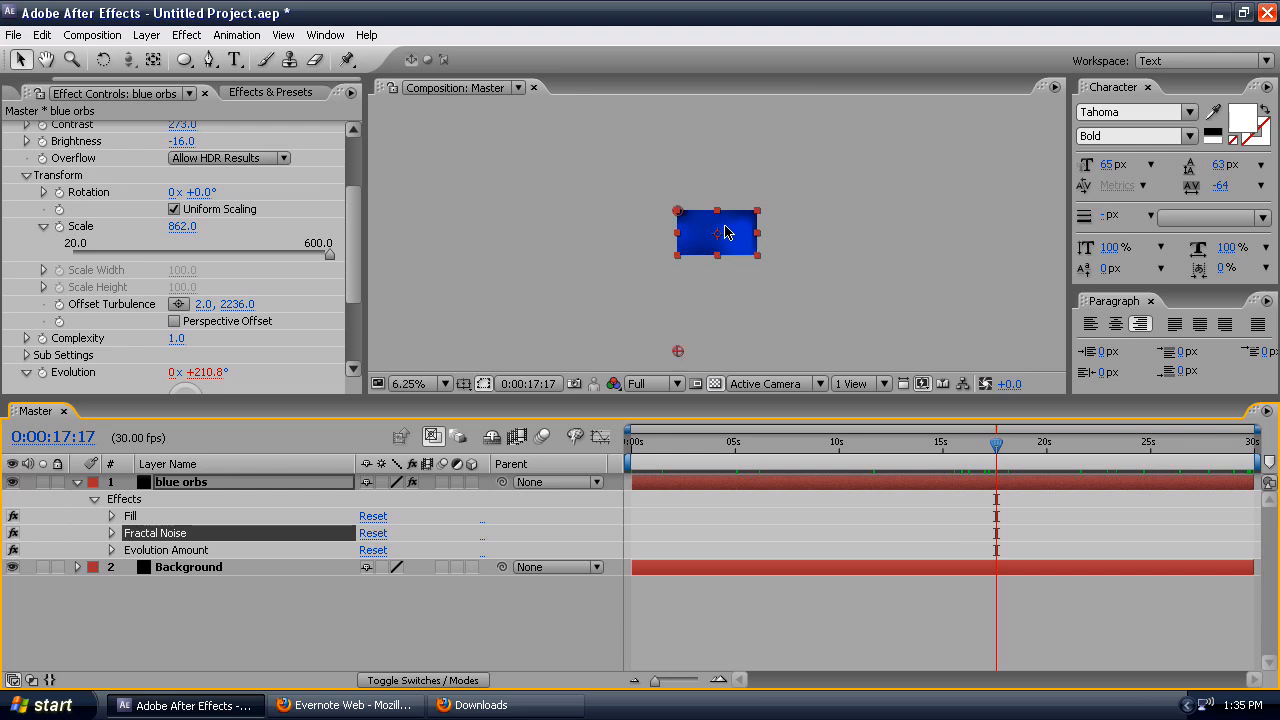
pyautogui.moveTo(697, 293); pyautogui.dragTo(736, 229)
pyautogui.scroll(5, 736, 240)
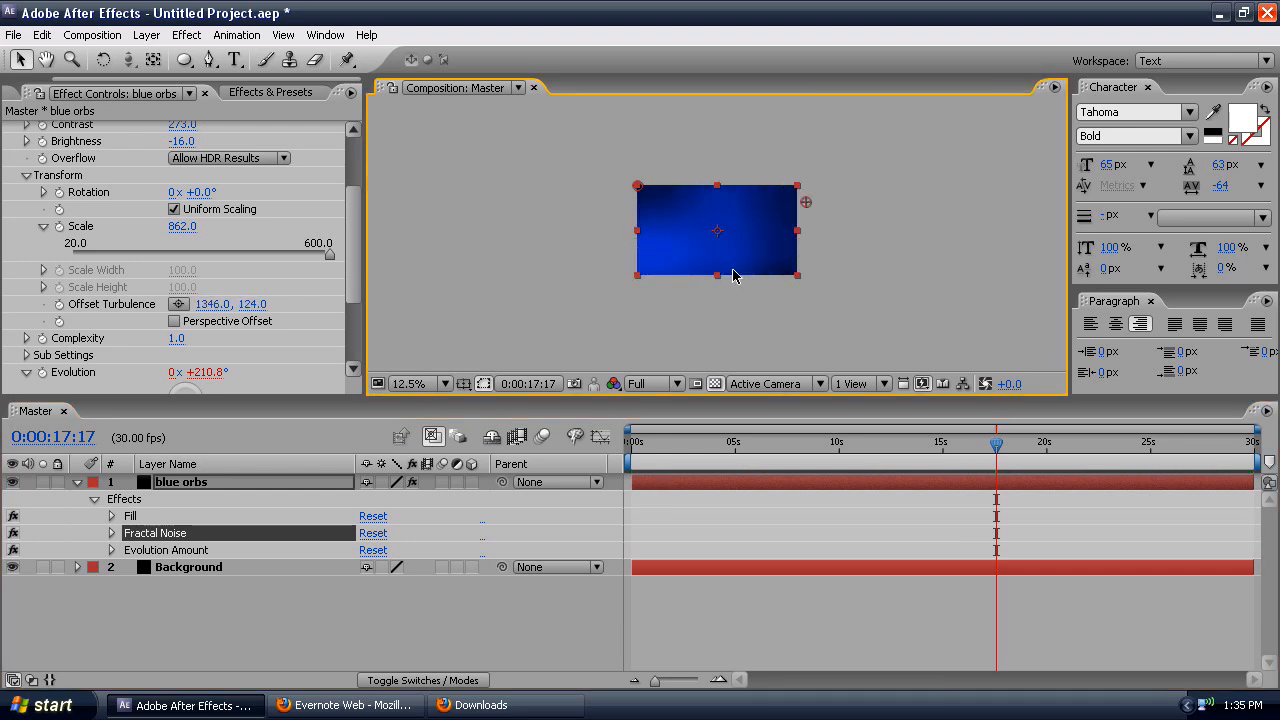
pyautogui.moveTo(993, 450); pyautogui.dragTo(461, 508)
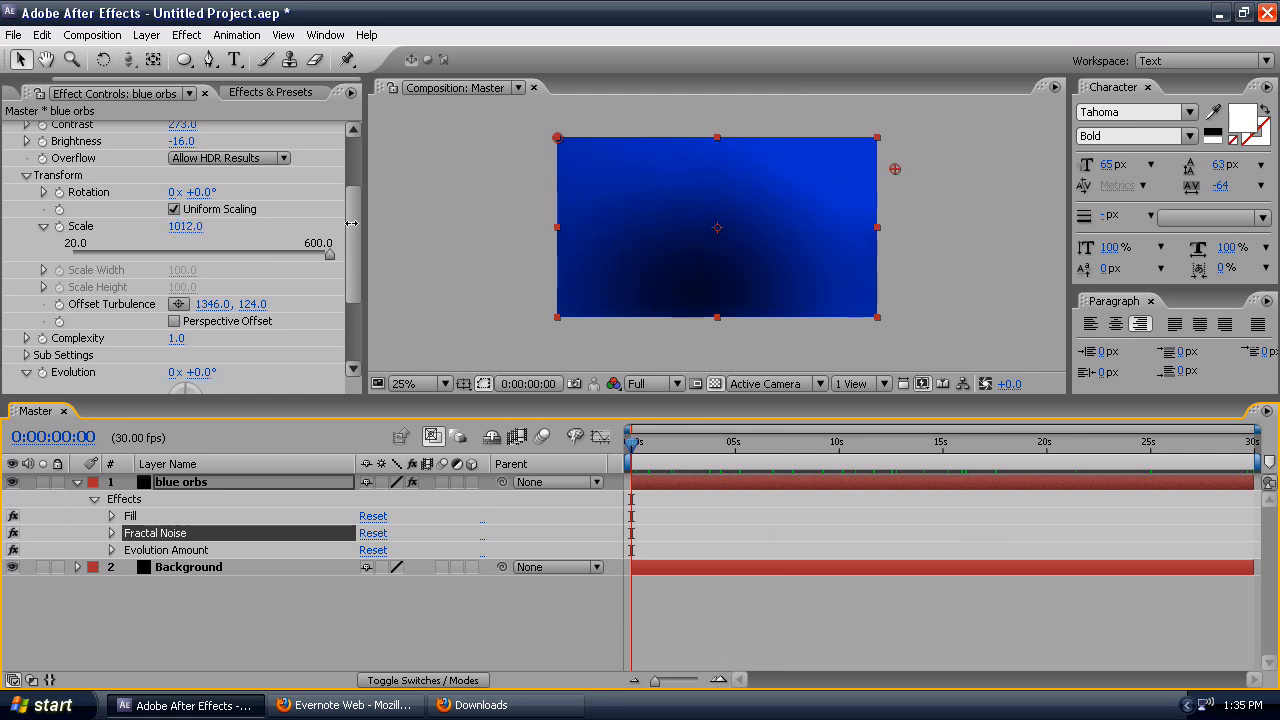
pyautogui.moveTo(617, 222); pyautogui.dragTo(652, 225)
pyautogui.moveTo(898, 180); pyautogui.dragTo(1023, 195)
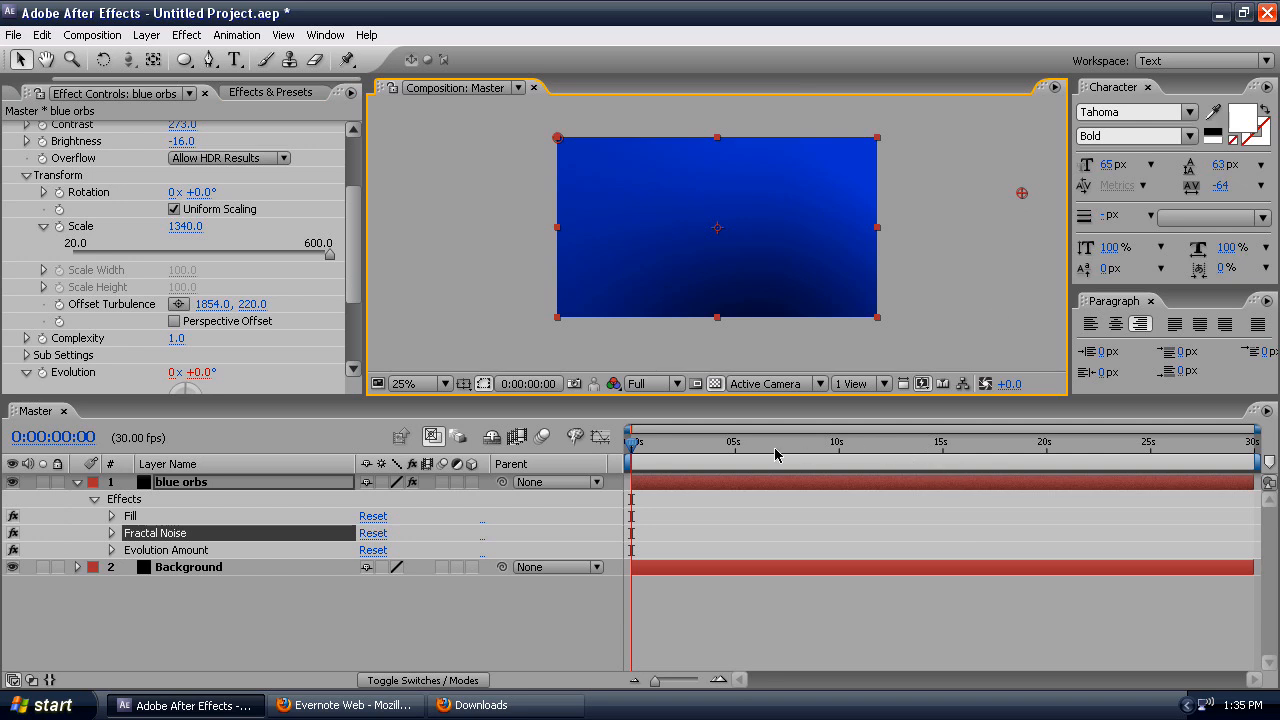
pyautogui.moveTo(727, 453); pyautogui.dragTo(1275, 420)
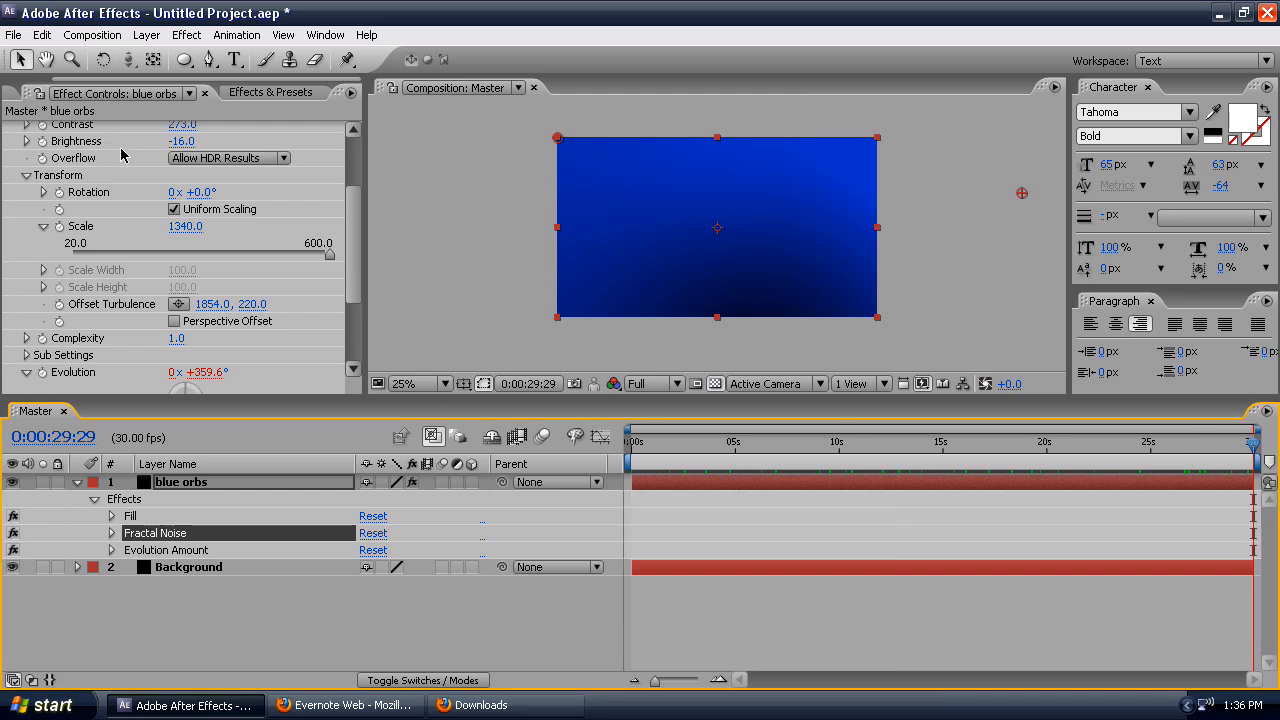
# - Add the 1280x720 solid as a new top layer and apply the loopedNoise preset to it
pyautogui.scroll(3, 320, 204)
pyautogui.scroll(2, 20, 138)
pyautogui.click(5, 96)
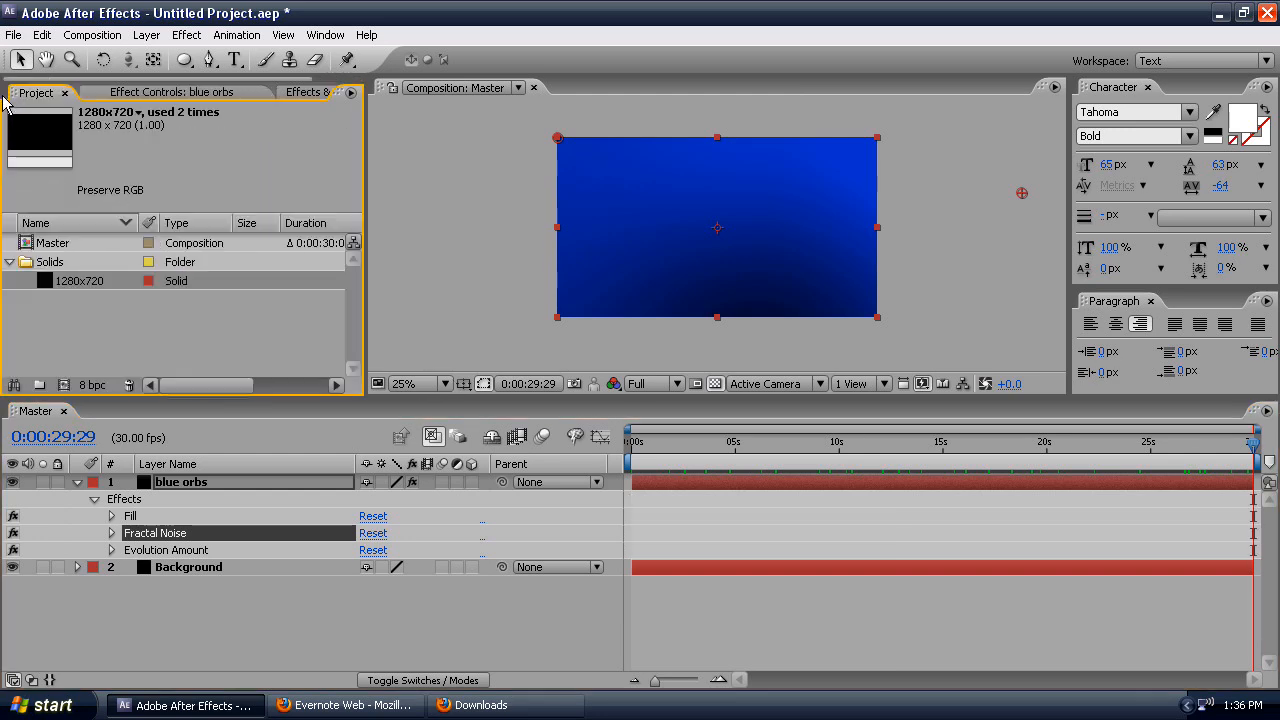
pyautogui.moveTo(79, 290); pyautogui.dragTo(178, 480)
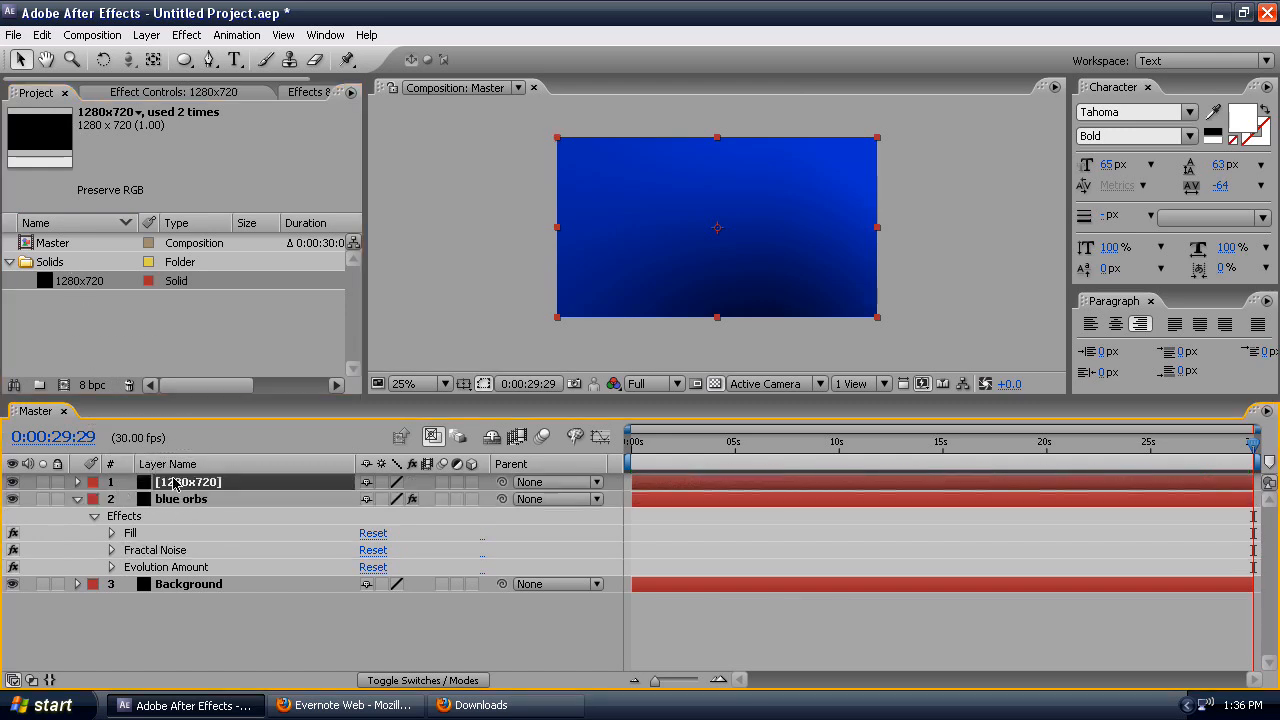
pyautogui.click(79, 500)
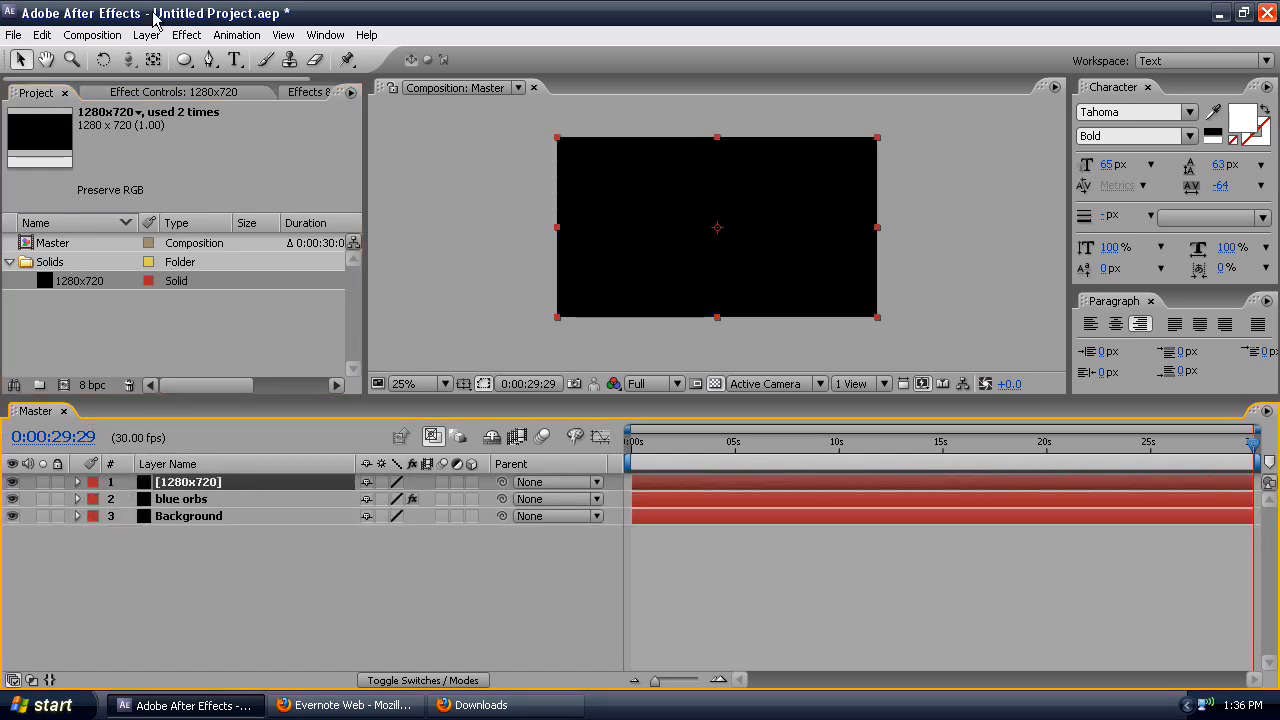
pyautogui.click(308, 95)
pyautogui.moveTo(97, 189); pyautogui.dragTo(190, 482)
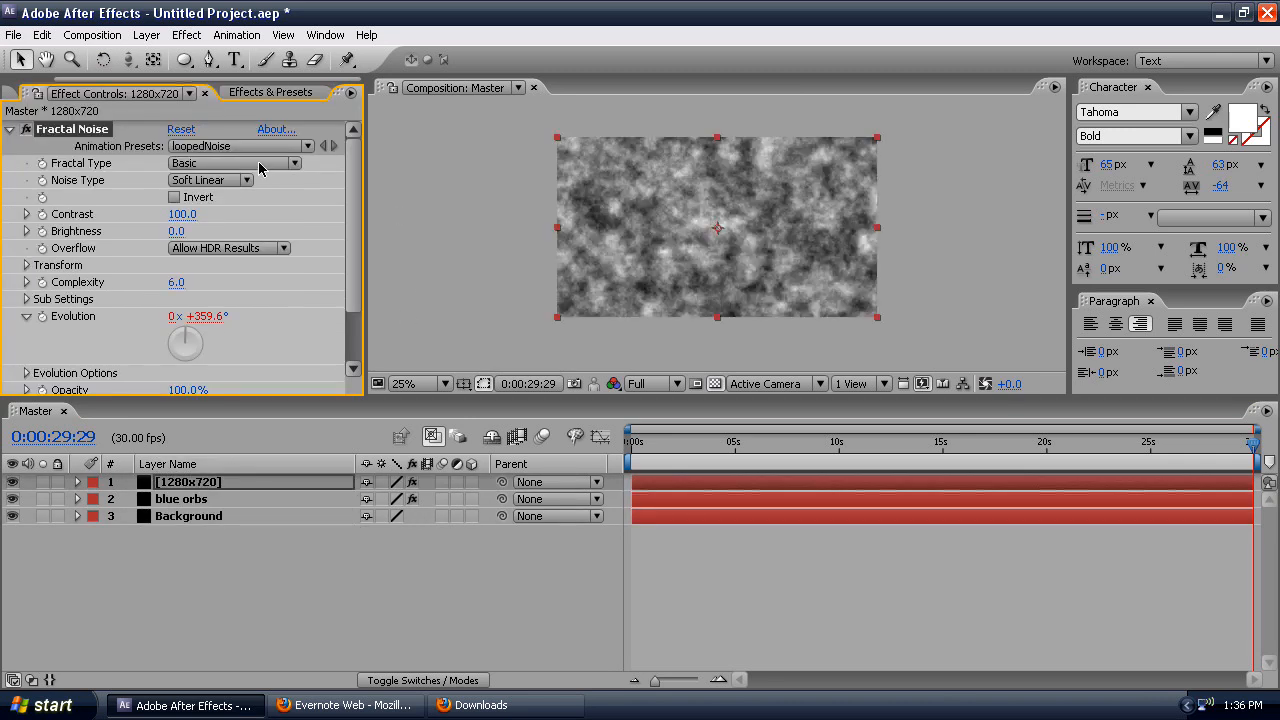
pyautogui.click(187, 484)
pyautogui.press('Delete')
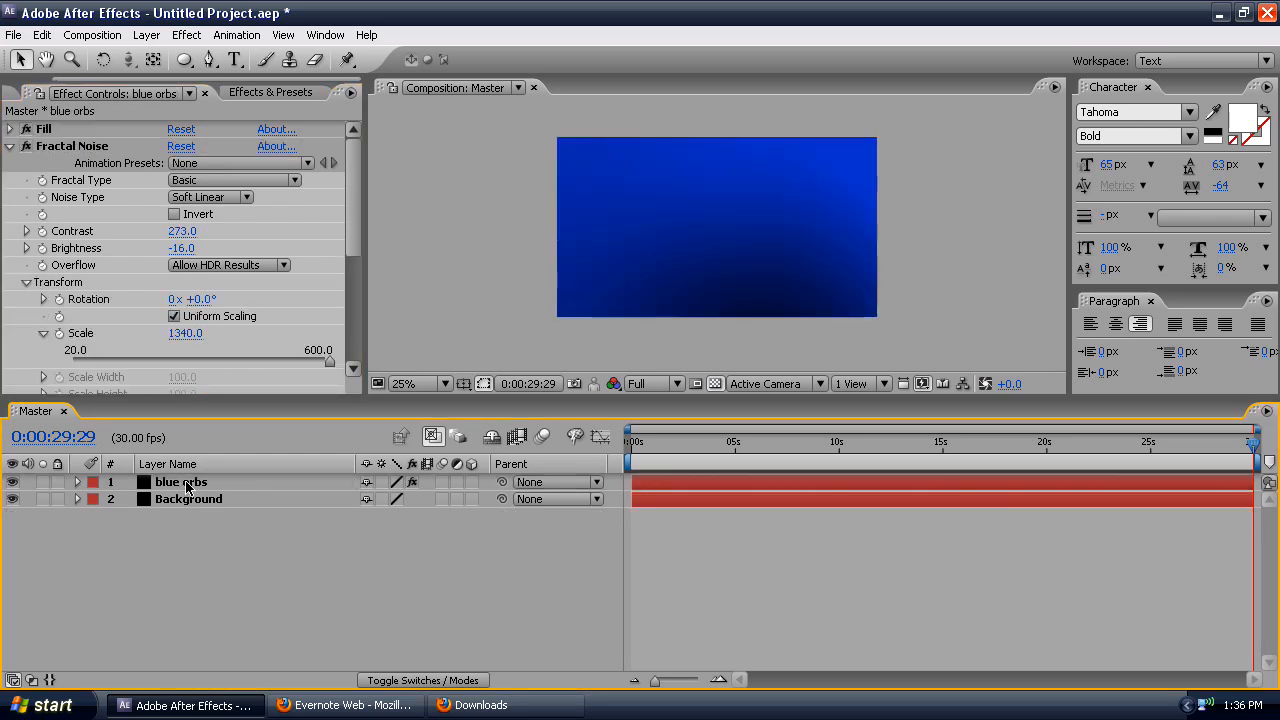
pyautogui.hotkey('ctrl', 'z')
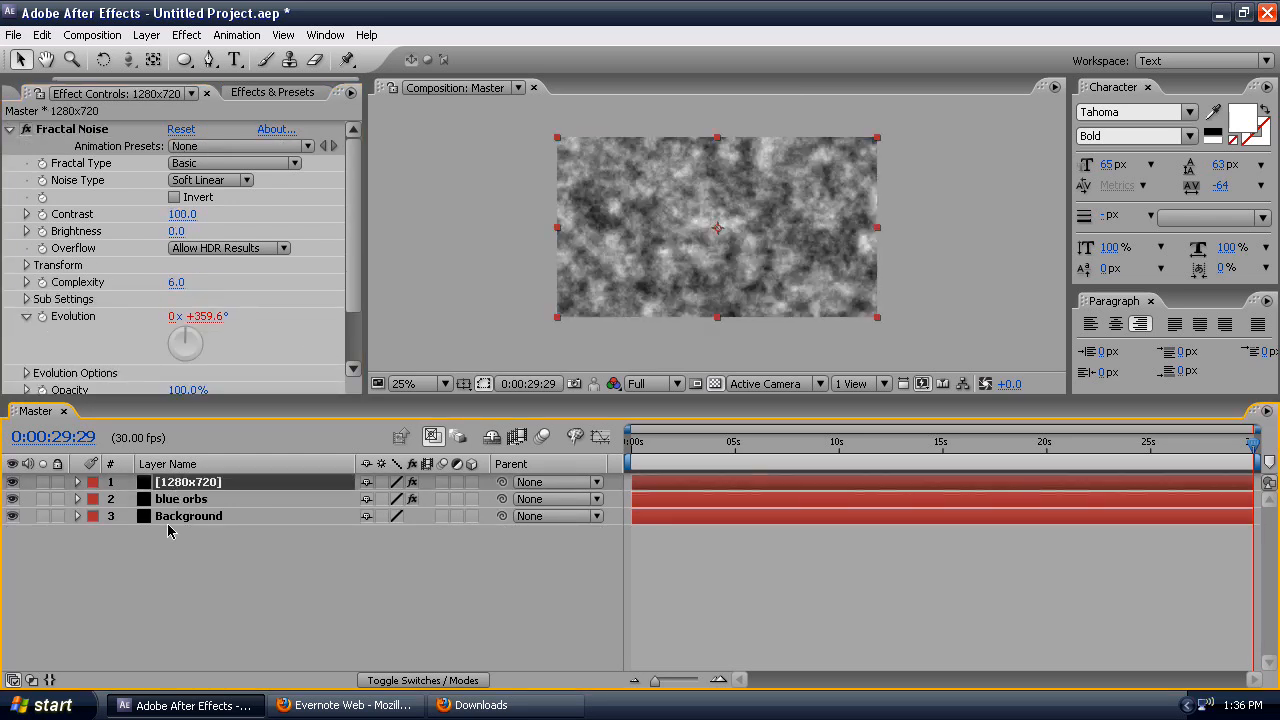
# - Rename the new top noise layer to spots and keep it selected
pyautogui.press('Return')
pyautogui.write('sp')
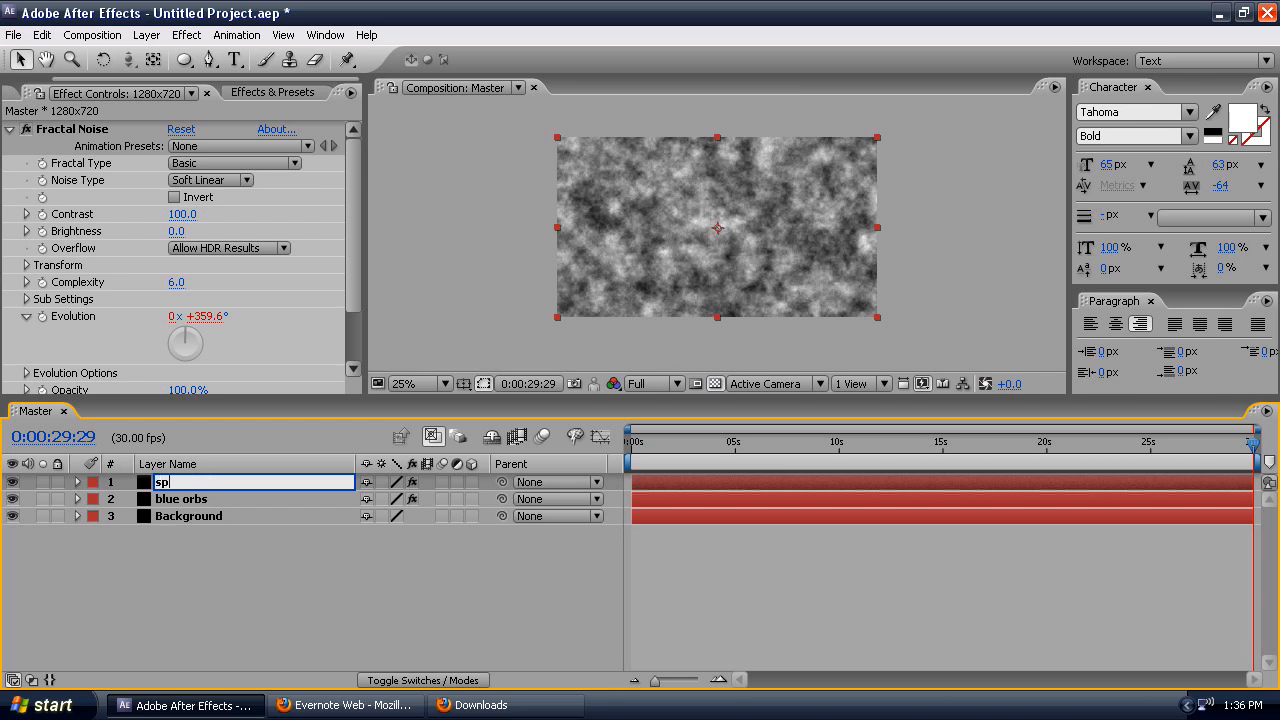
pyautogui.write('ots')
pyautogui.click(207, 573)
pyautogui.click(185, 482)
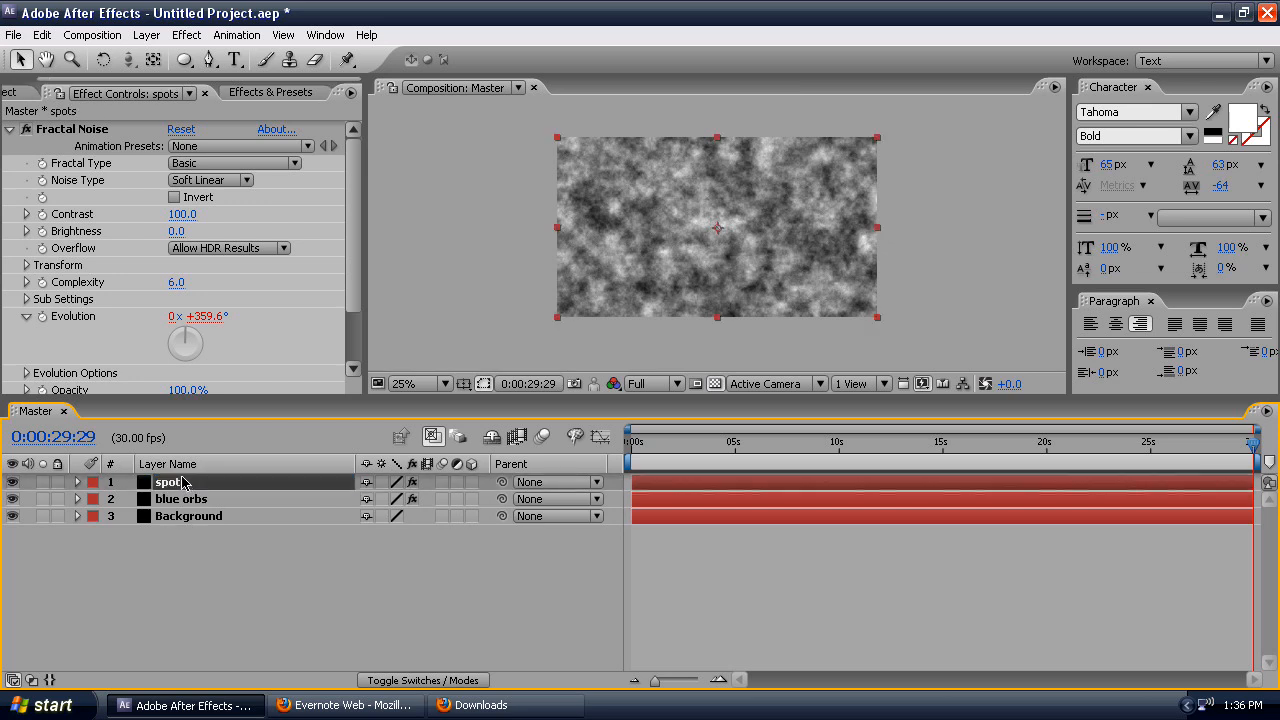
# - Raise the spots layer's noise contrast to 443 and lower its brightness to about -193 so only small specks remain
pyautogui.moveTo(195, 218); pyautogui.dragTo(522, 210)
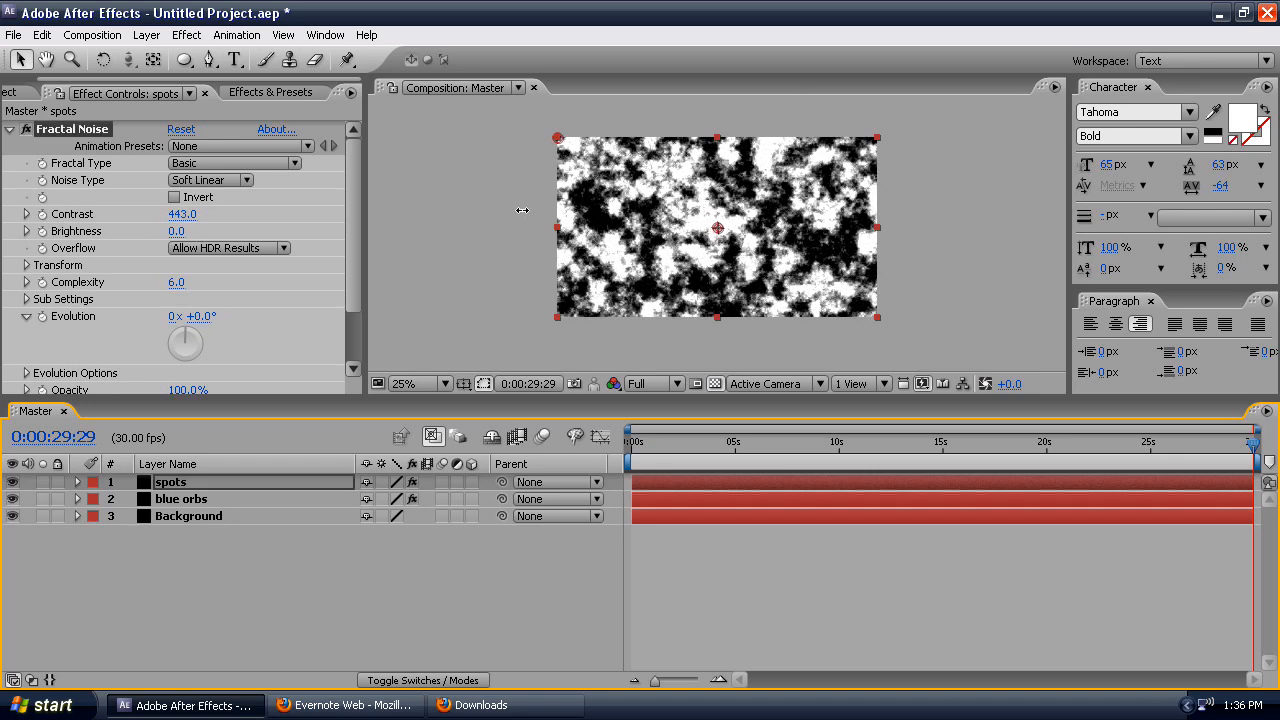
pyautogui.moveTo(172, 238); pyautogui.dragTo(27, 240)
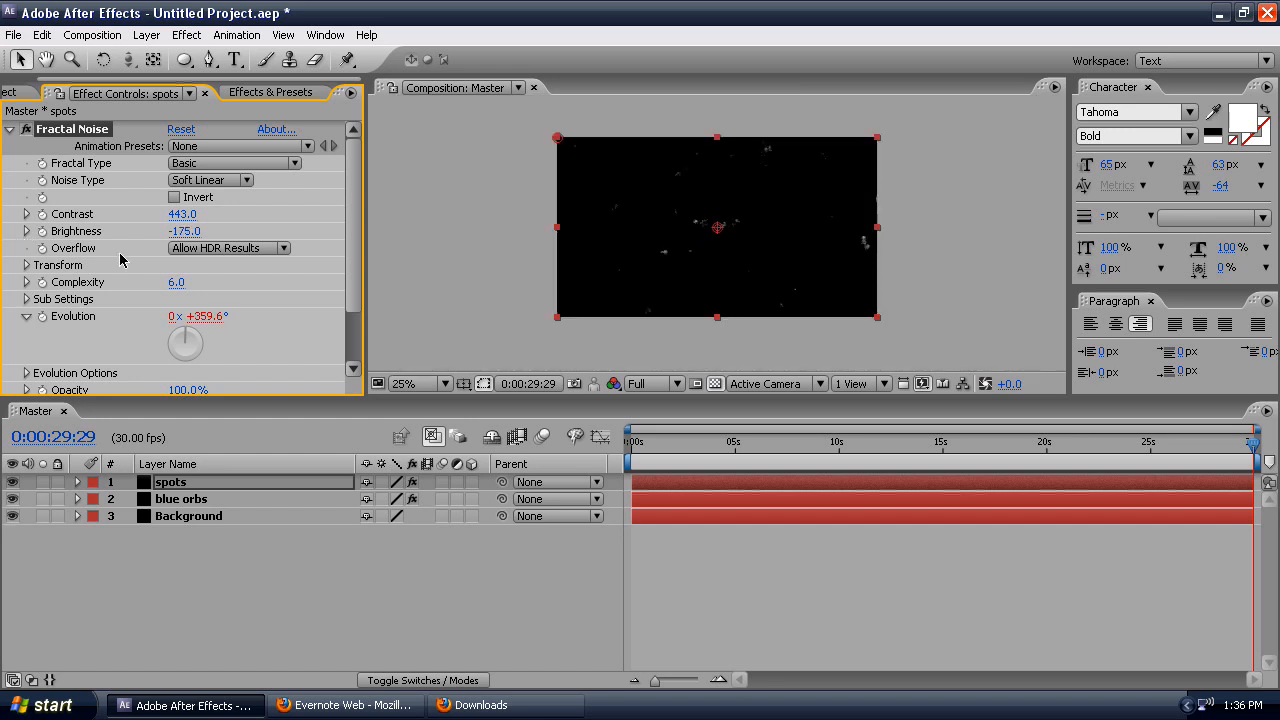
pyautogui.moveTo(184, 233); pyautogui.dragTo(179, 231)
# - Set the spots layer's Evolution Amount slider to 10 and preview the motion over the first seconds
pyautogui.scroll(-3, 238, 333)
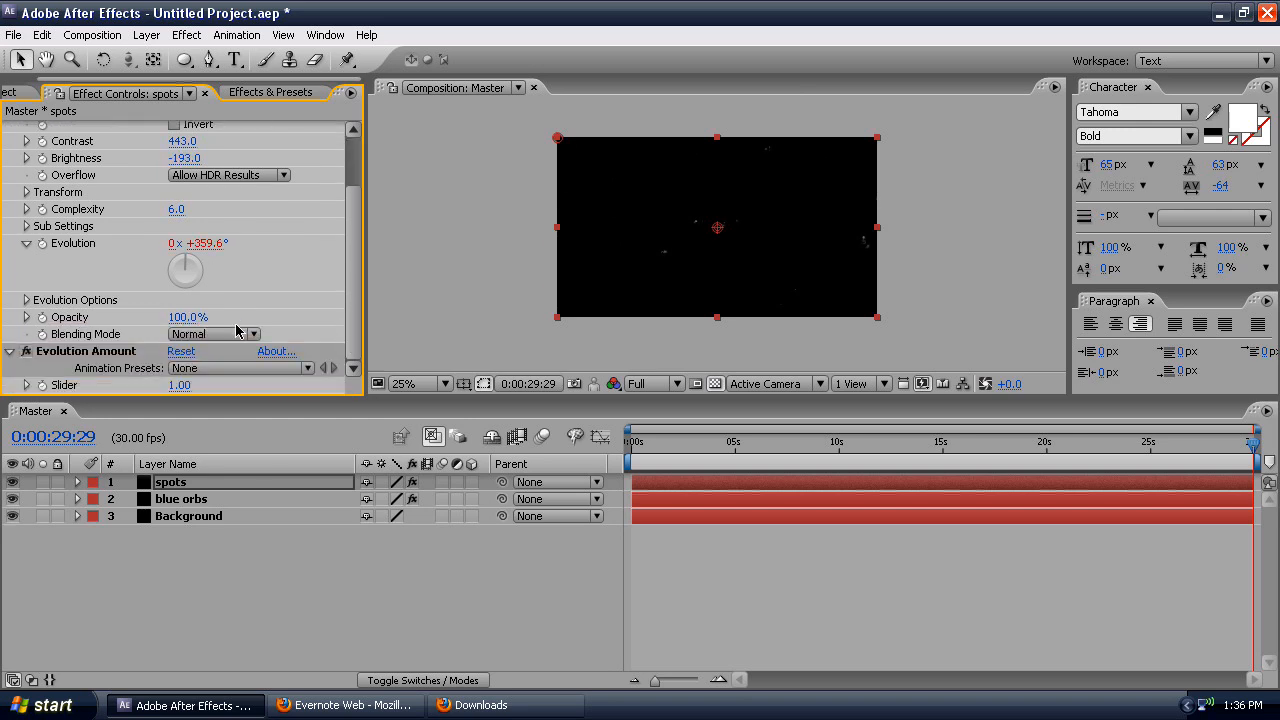
pyautogui.click(183, 388)
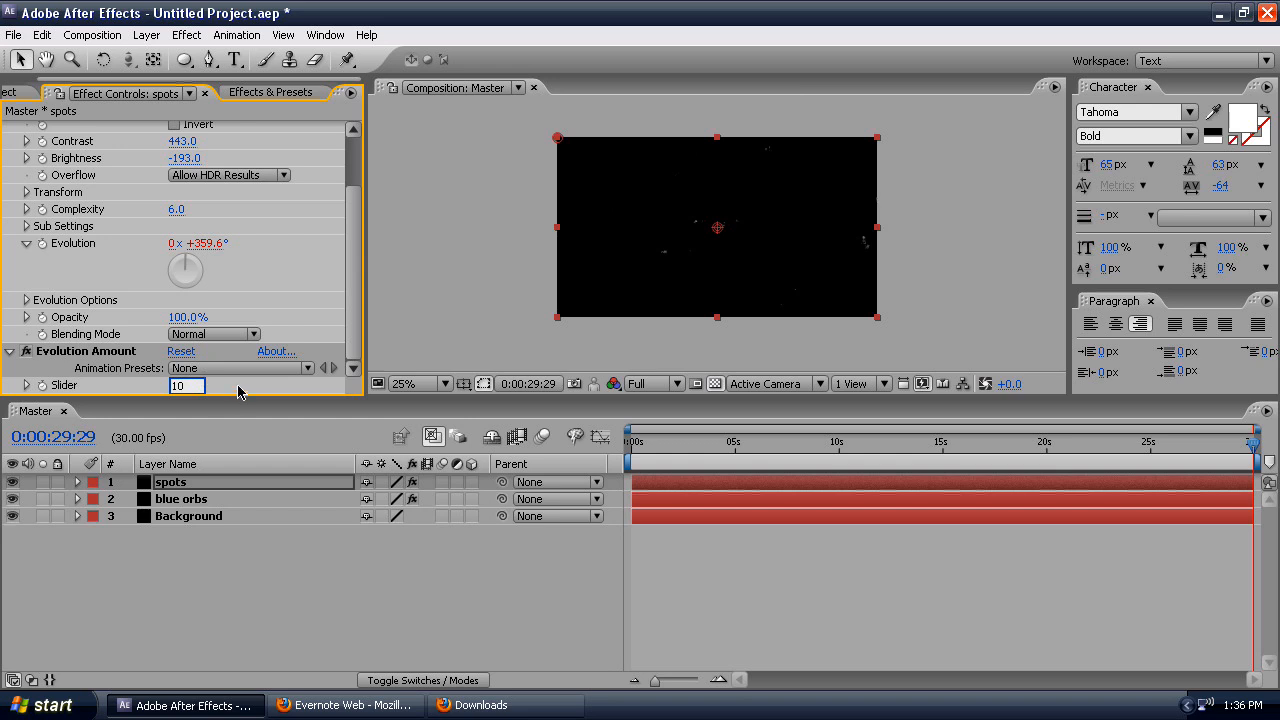
pyautogui.press('Return')
pyautogui.moveTo(663, 449)
pyautogui.mouseDown()
pyautogui.moveTo(612, 450)
pyautogui.moveTo(1258, 447)
pyautogui.moveTo(630, 446)
pyautogui.moveTo(732, 446)
pyautogui.moveTo(630, 446)
pyautogui.moveTo(687, 451)
pyautogui.mouseUp()
# - Reduce the spots layer's brightness to -221 and return the current time to the start of the composition
pyautogui.scroll(1, 335, 200)
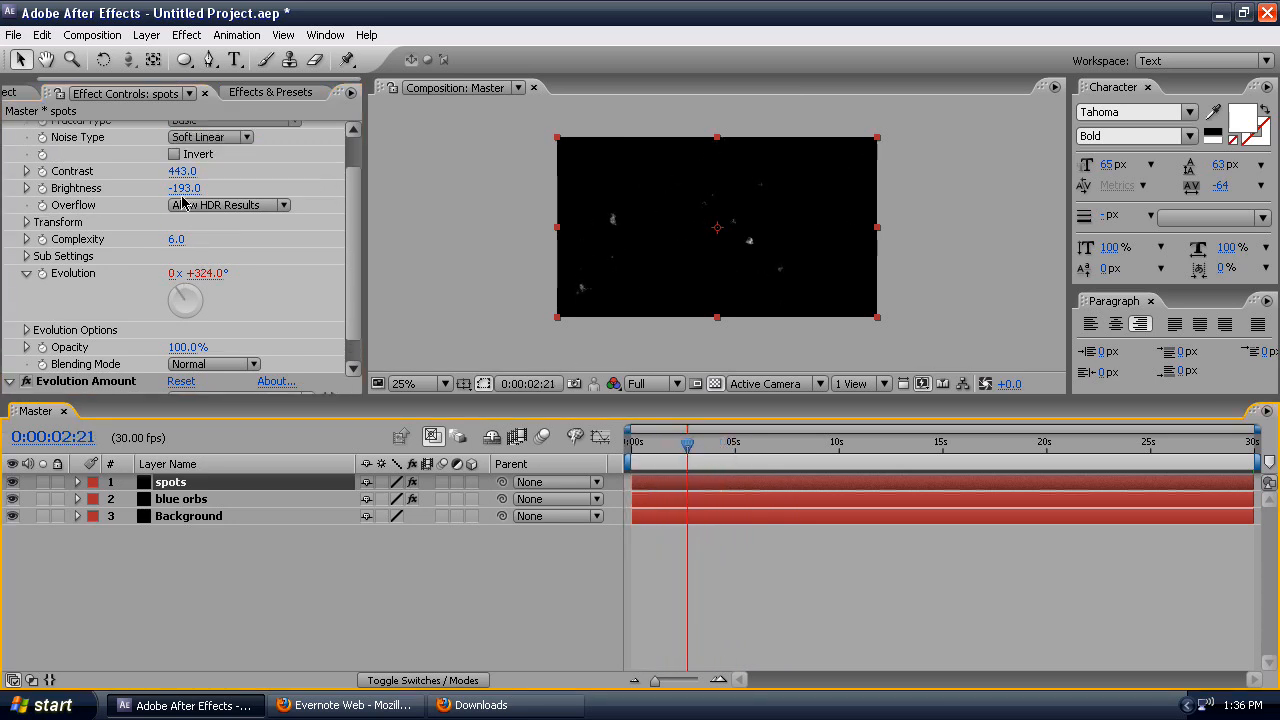
pyautogui.moveTo(182, 190); pyautogui.dragTo(153, 189)
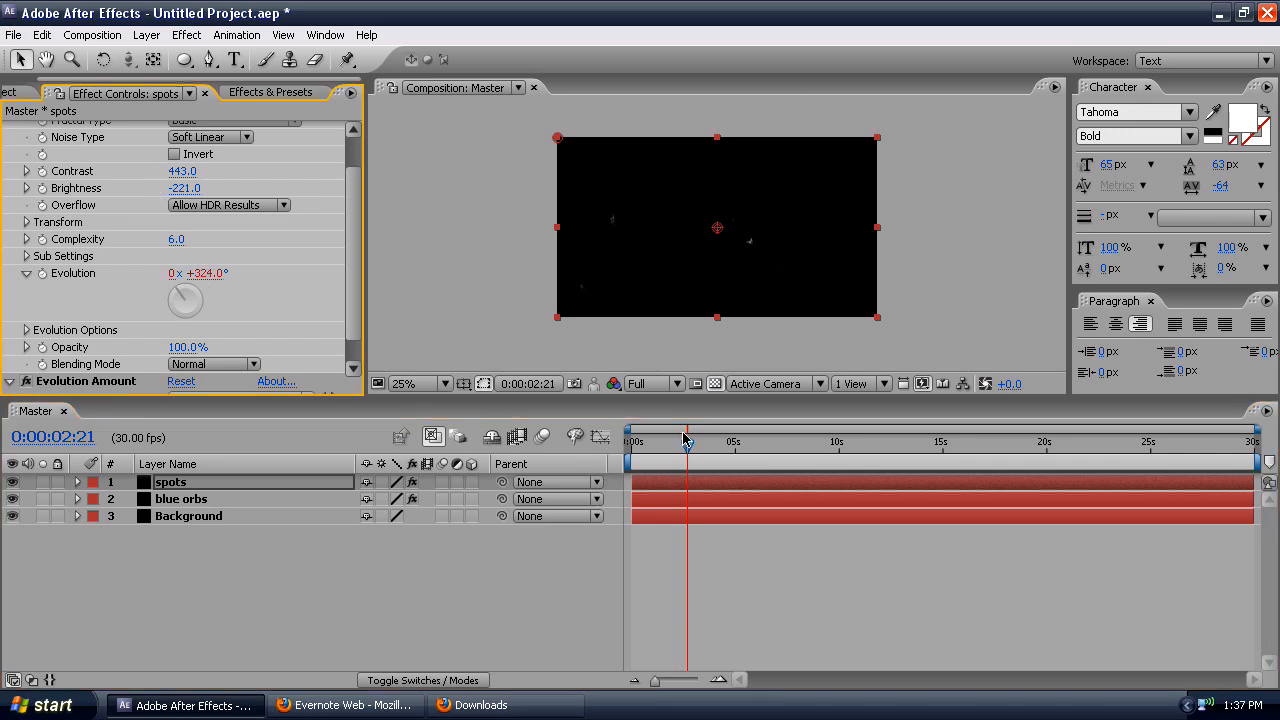
pyautogui.moveTo(690, 445); pyautogui.dragTo(613, 483)
pyautogui.click(189, 483)
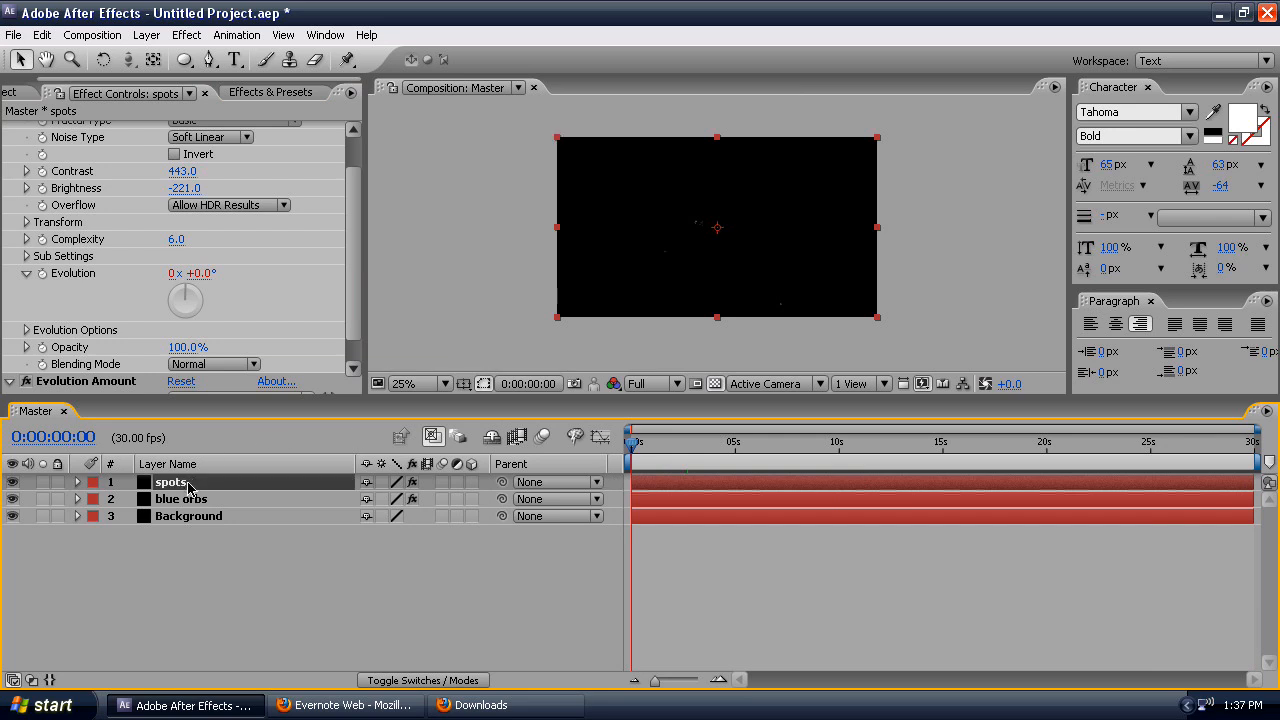
# - Set the spots layer's blending mode to Screen and preview it over the blue background along the timeline
pyautogui.click(406, 680)
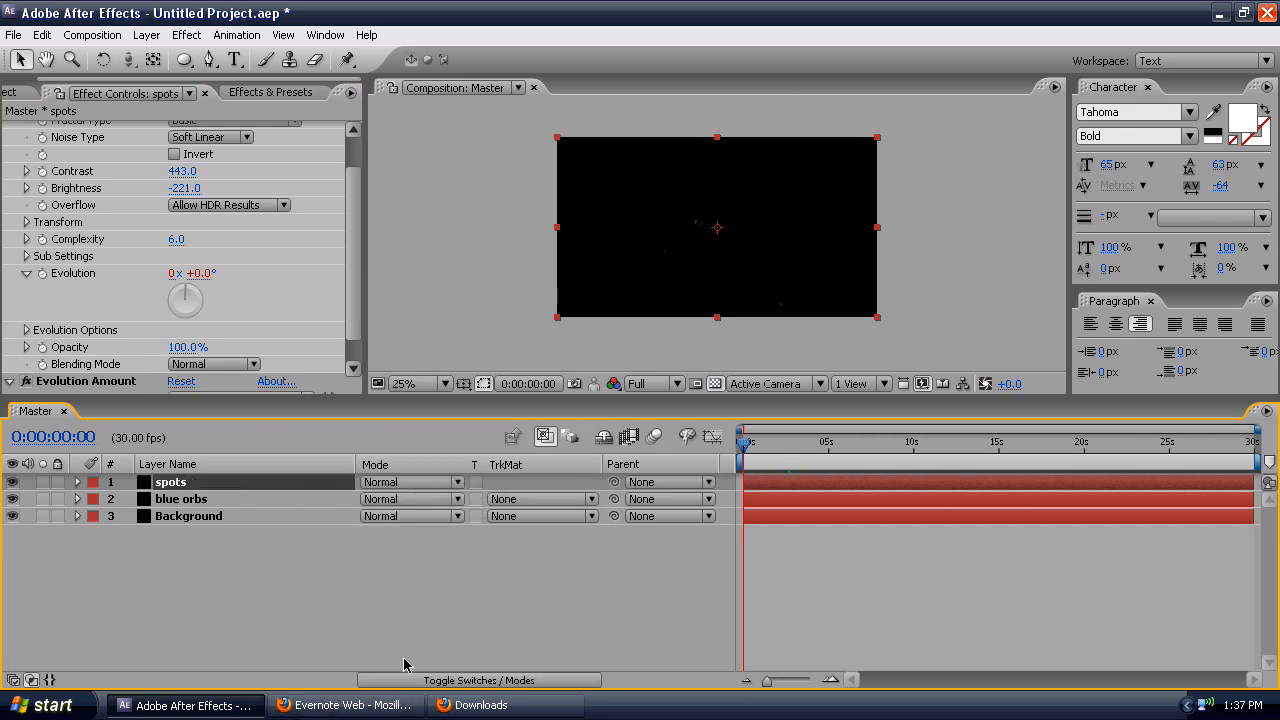
pyautogui.click(412, 484)
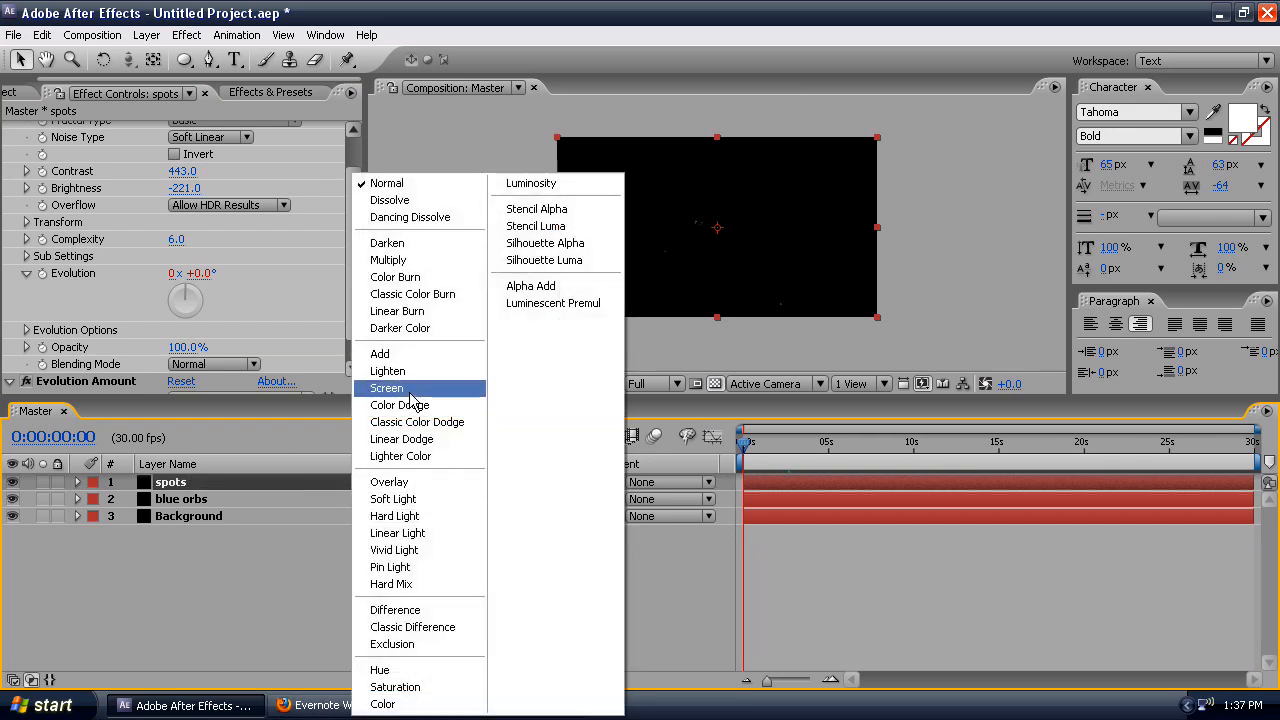
pyautogui.click(410, 394)
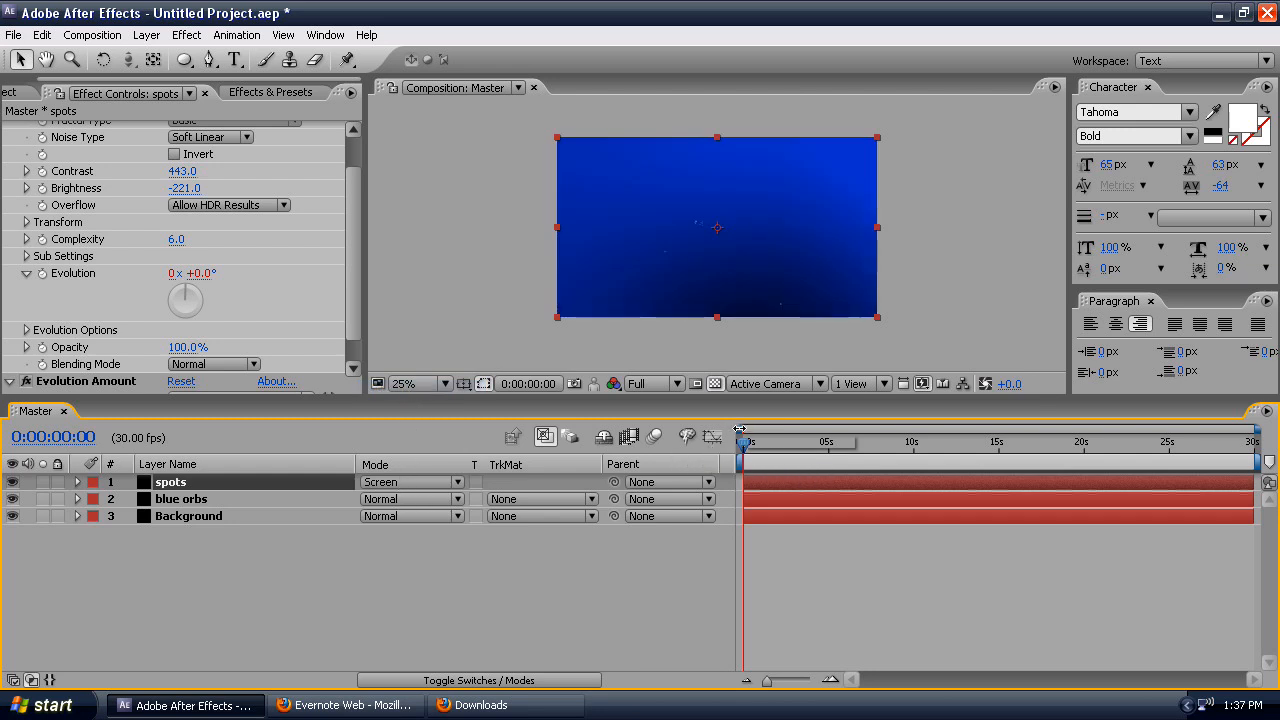
pyautogui.moveTo(745, 442); pyautogui.dragTo(1130, 425)
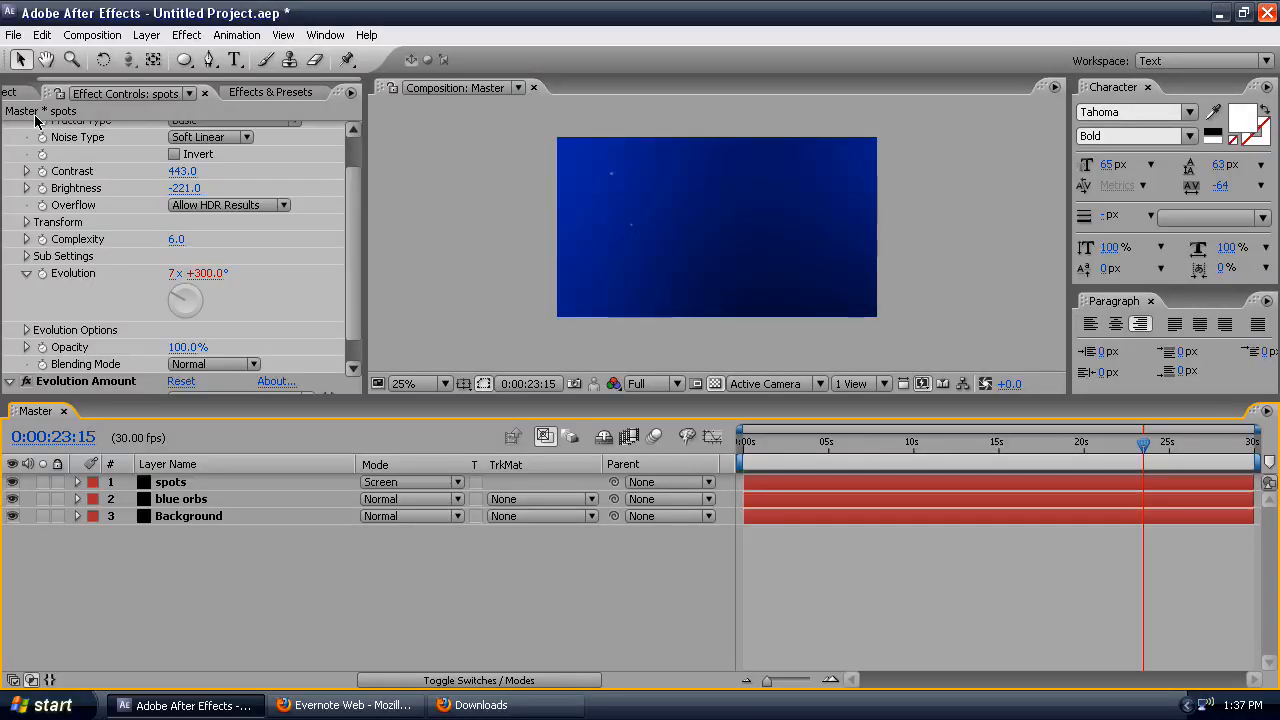
# - Add another 1280x720 solid above the spots layer and apply the loopedNoise preset to it
pyautogui.click(30, 92)
pyautogui.moveTo(75, 287); pyautogui.dragTo(185, 482)
pyautogui.click(300, 92)
pyautogui.moveTo(75, 187); pyautogui.dragTo(211, 486)
# - Rename the newly added top solid layer to Lines and keep it selected
pyautogui.click(201, 486)
pyautogui.press('Return')
pyautogui.press('BackSpace')
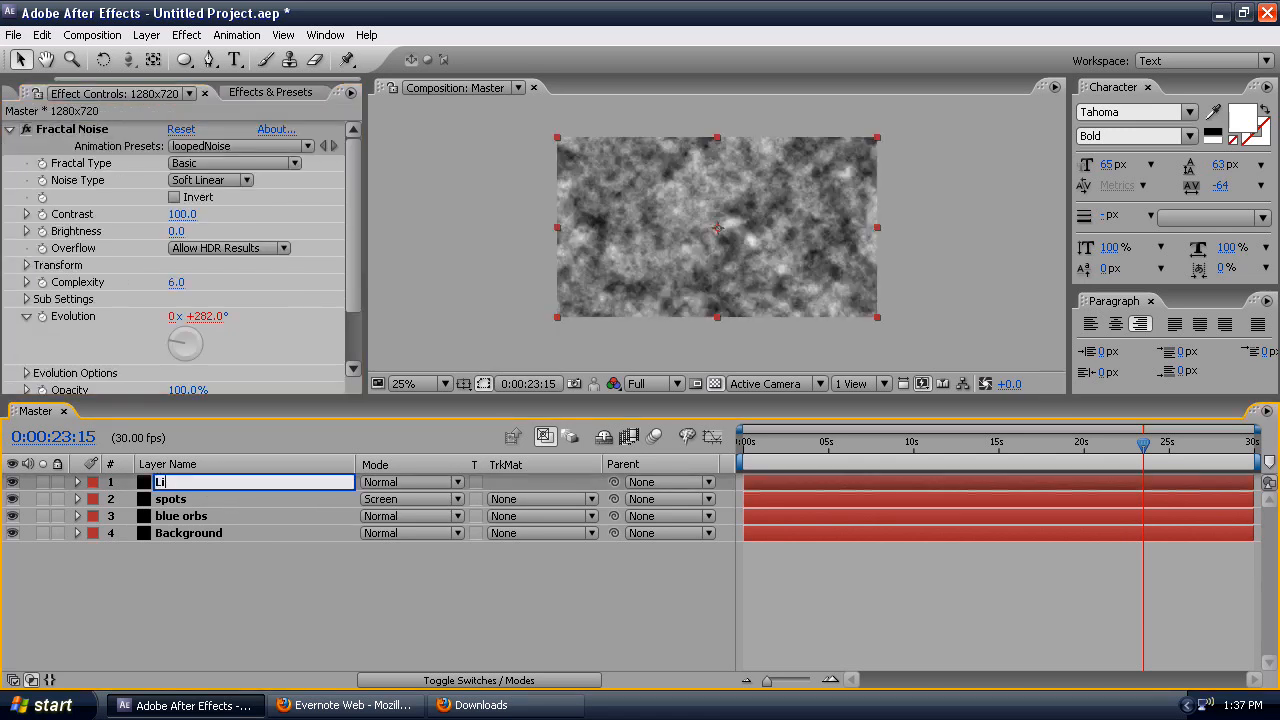
pyautogui.press('Return')
pyautogui.click(200, 482)
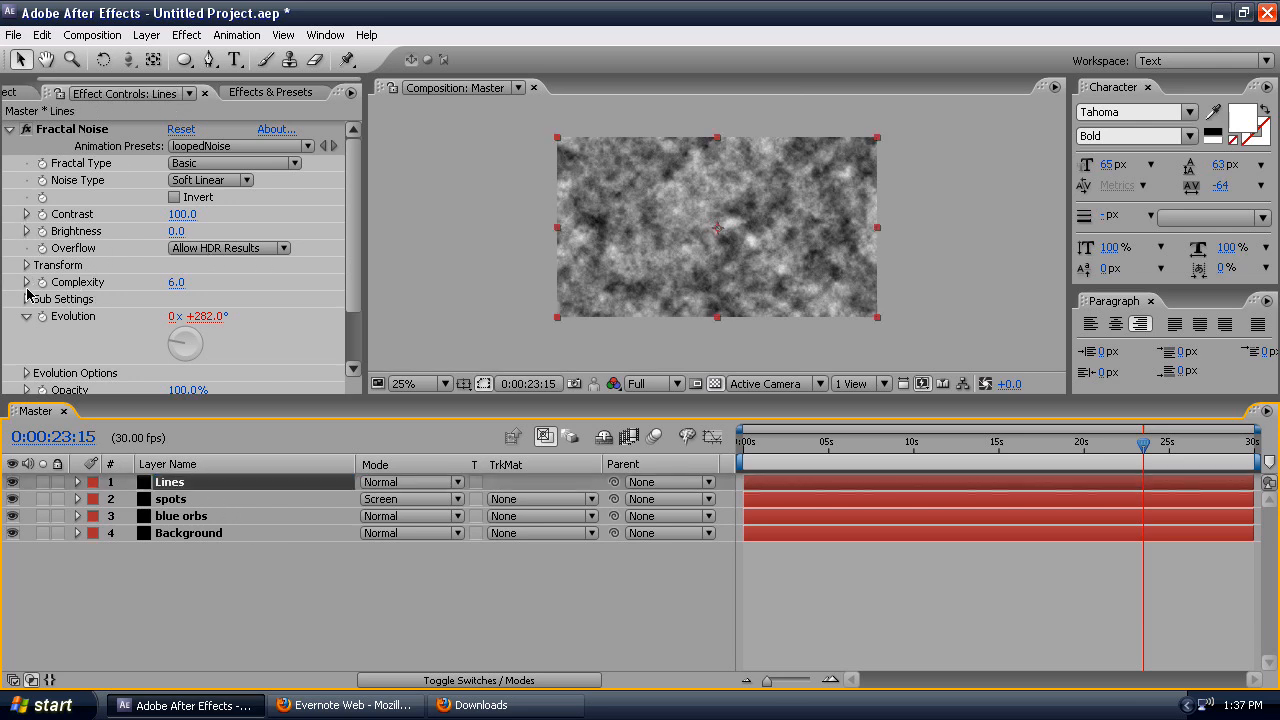
# - Turn off uniform scaling for the Lines noise and set its scale width to 1 and scale height to 600
pyautogui.click(27, 265)
pyautogui.scroll(-1, 255, 273)
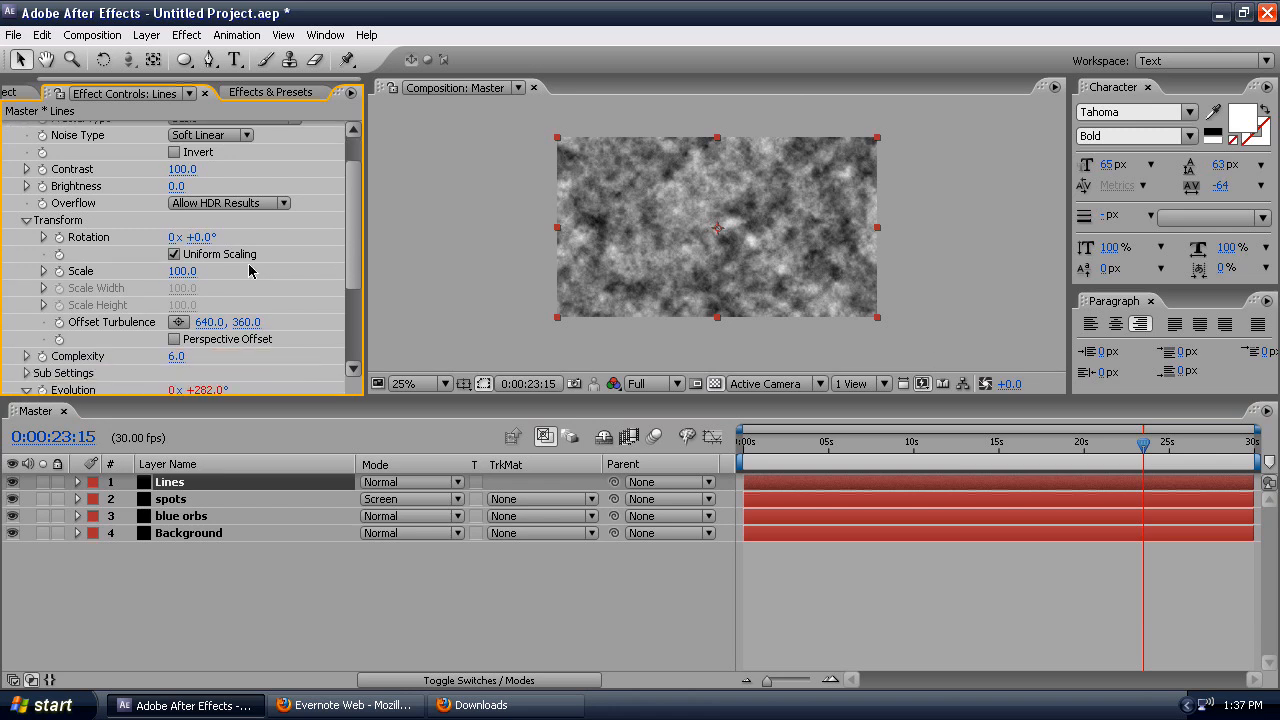
pyautogui.click(174, 254)
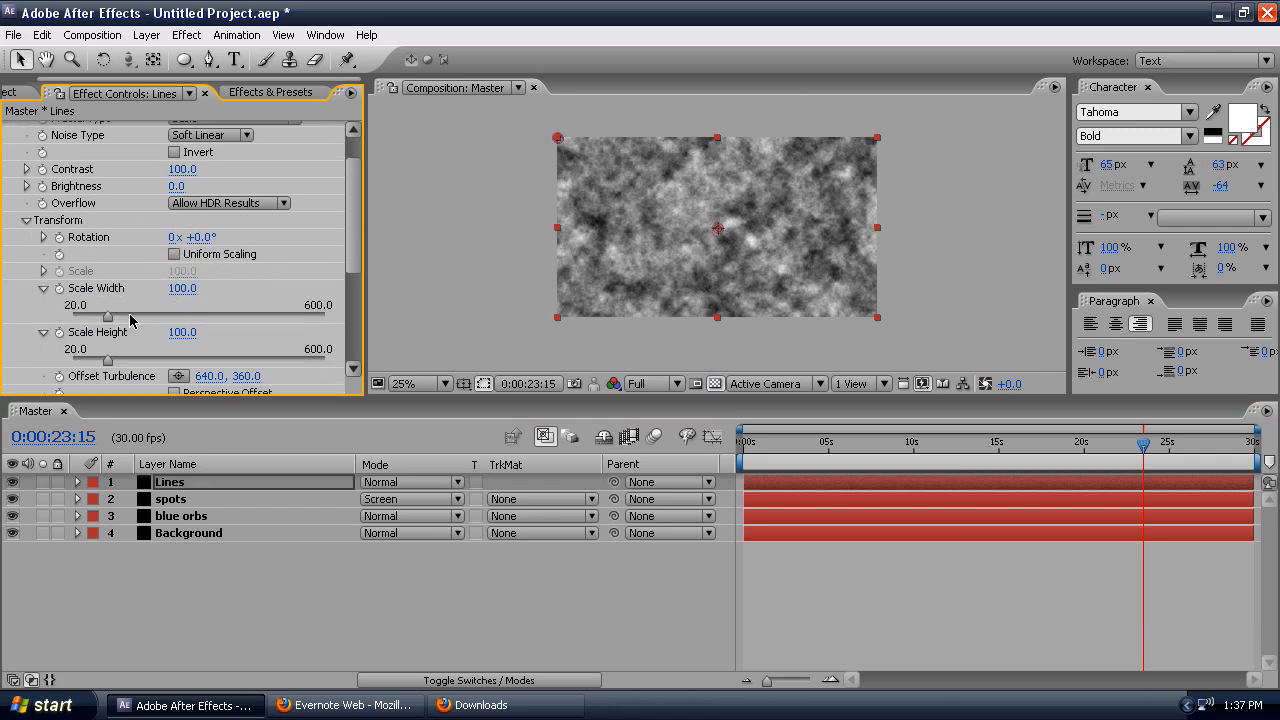
pyautogui.moveTo(108, 318)
pyautogui.mouseDown()
pyautogui.moveTo(237, 320)
pyautogui.moveTo(2, 335)
pyautogui.mouseUp()
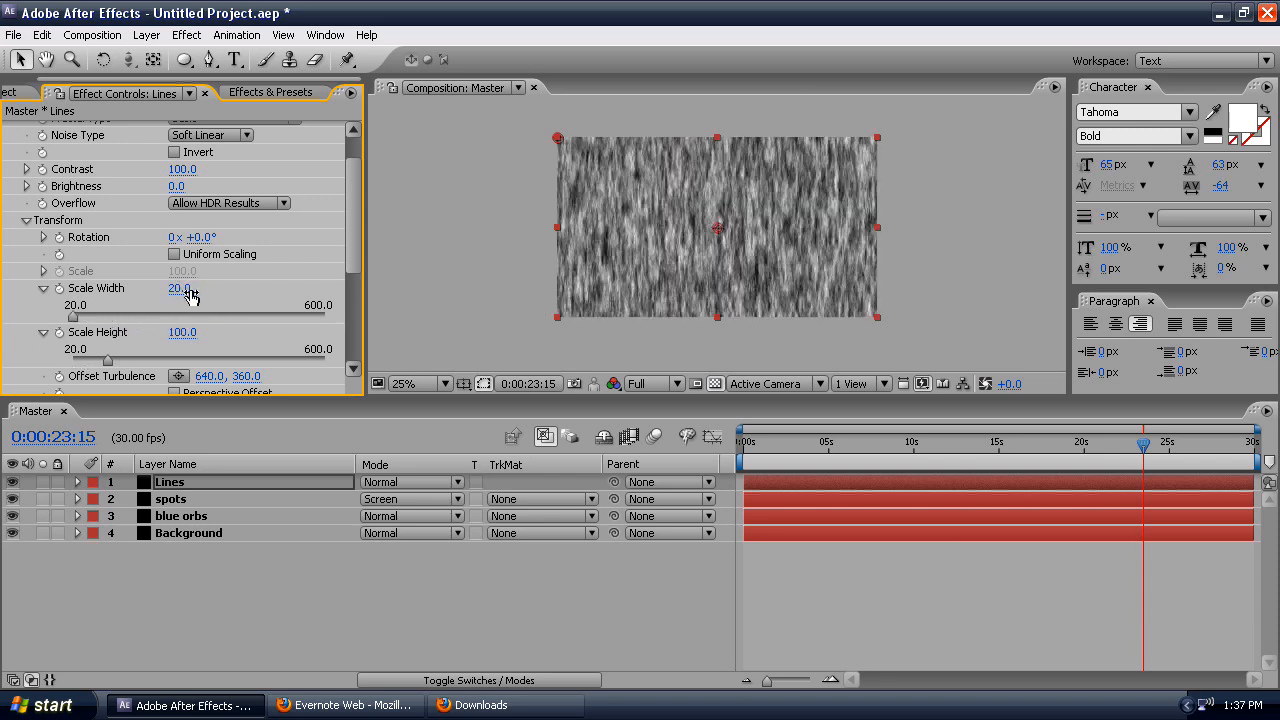
pyautogui.moveTo(180, 289); pyautogui.dragTo(138, 289)
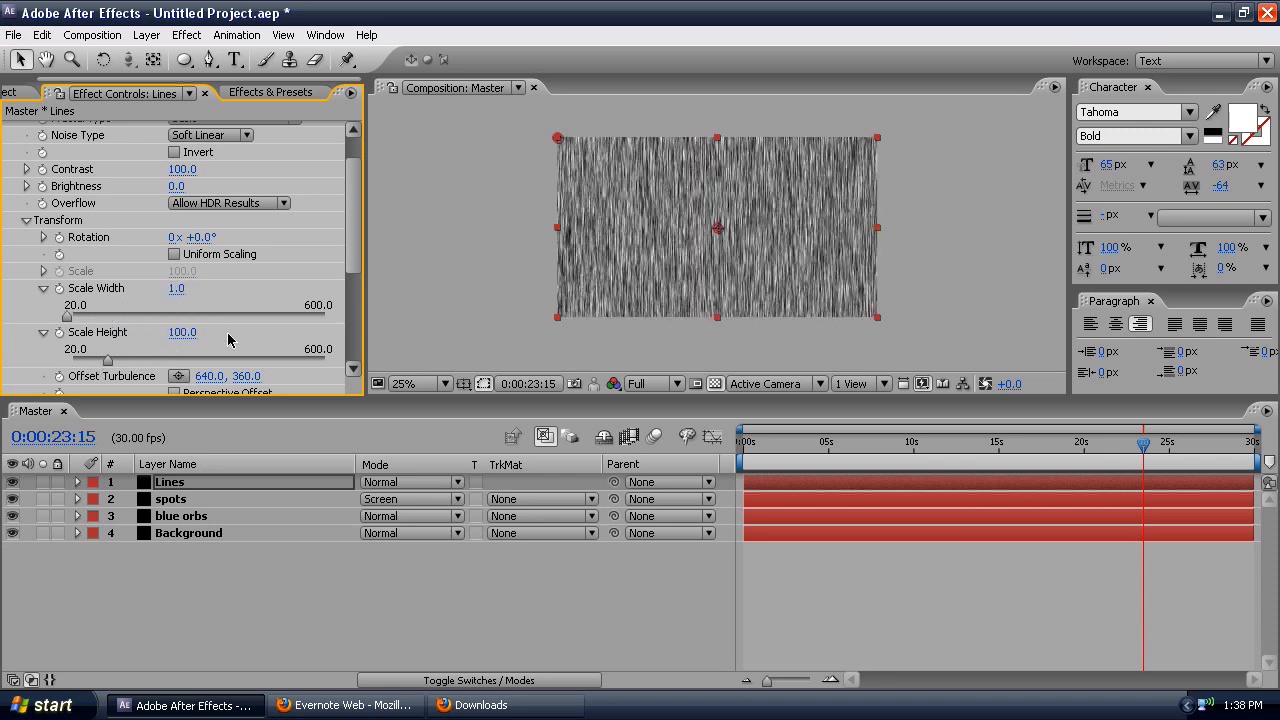
pyautogui.click(180, 335)
pyautogui.moveTo(108, 362); pyautogui.dragTo(443, 363)
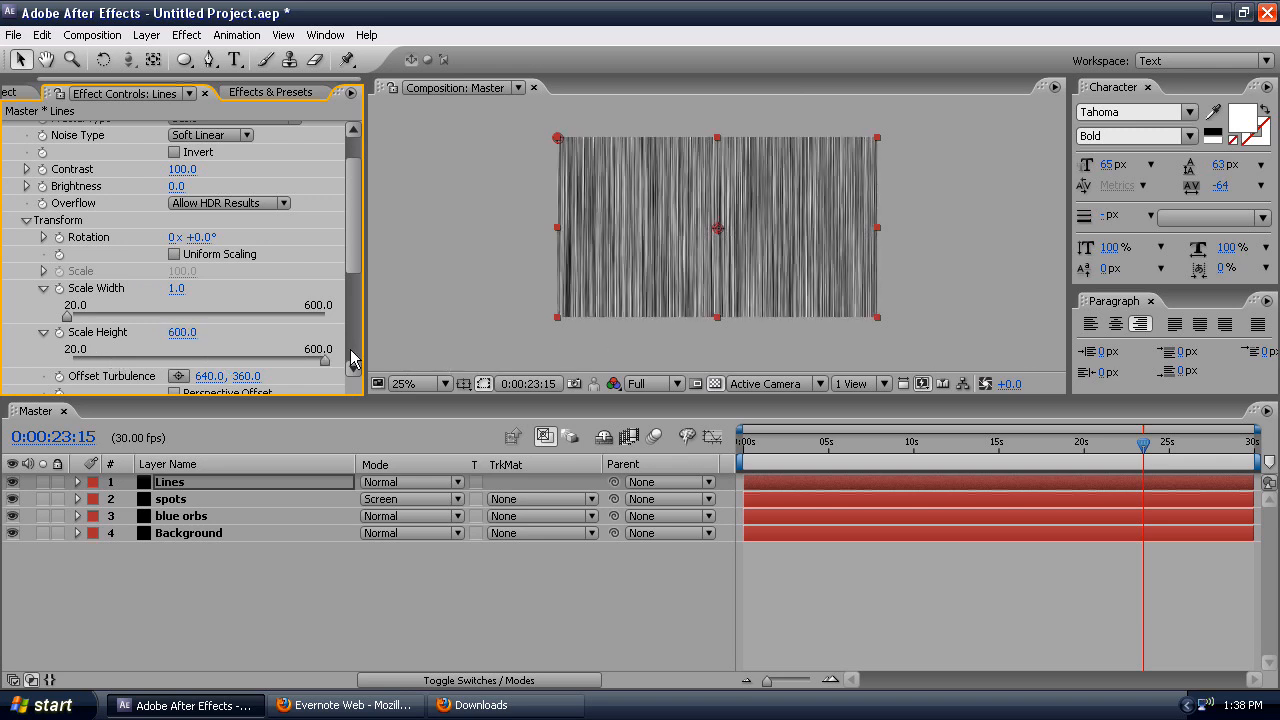
# - Adjust the Lines noise to contrast 149 and brightness -91, and preview the streaks through to the timeline's end
pyautogui.moveTo(160, 168)
pyautogui.mouseDown()
pyautogui.moveTo(177, 169)
pyautogui.moveTo(122, 184)
pyautogui.moveTo(171, 190)
pyautogui.moveTo(136, 168)
pyautogui.mouseUp()
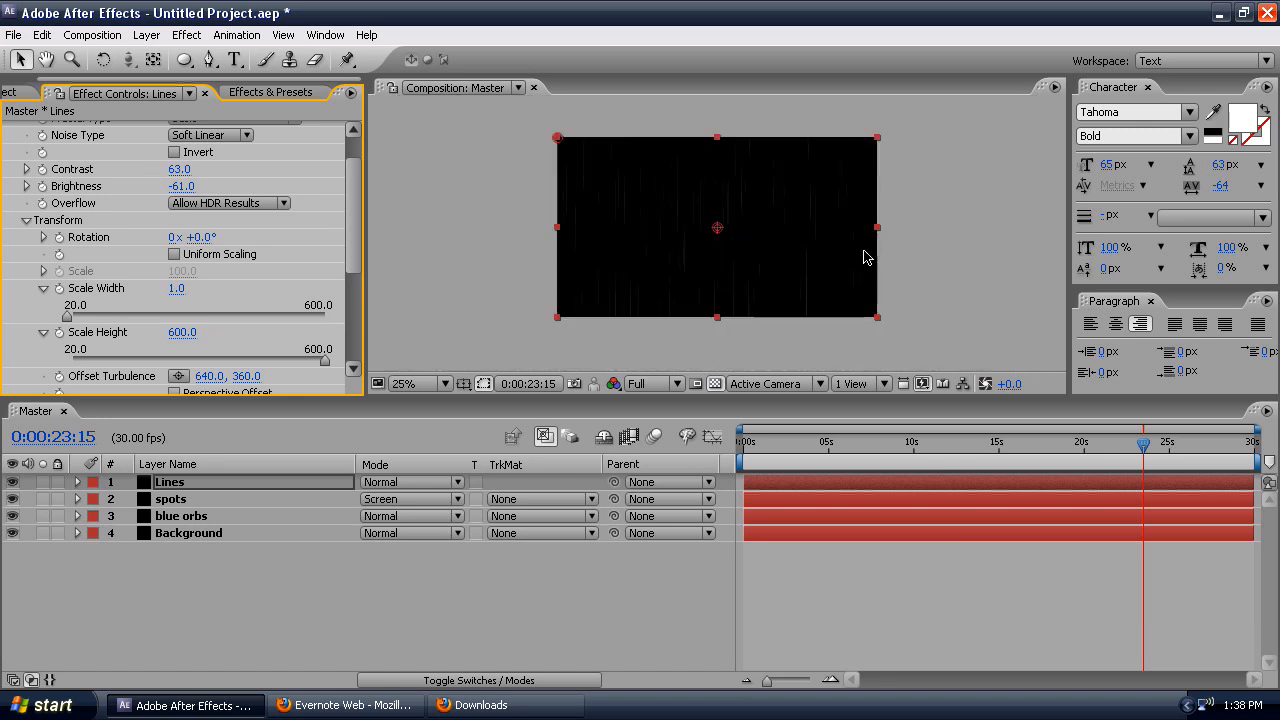
pyautogui.moveTo(190, 169); pyautogui.dragTo(166, 186)
pyautogui.moveTo(208, 168); pyautogui.dragTo(170, 186)
pyautogui.moveTo(936, 445); pyautogui.dragTo(1272, 455)
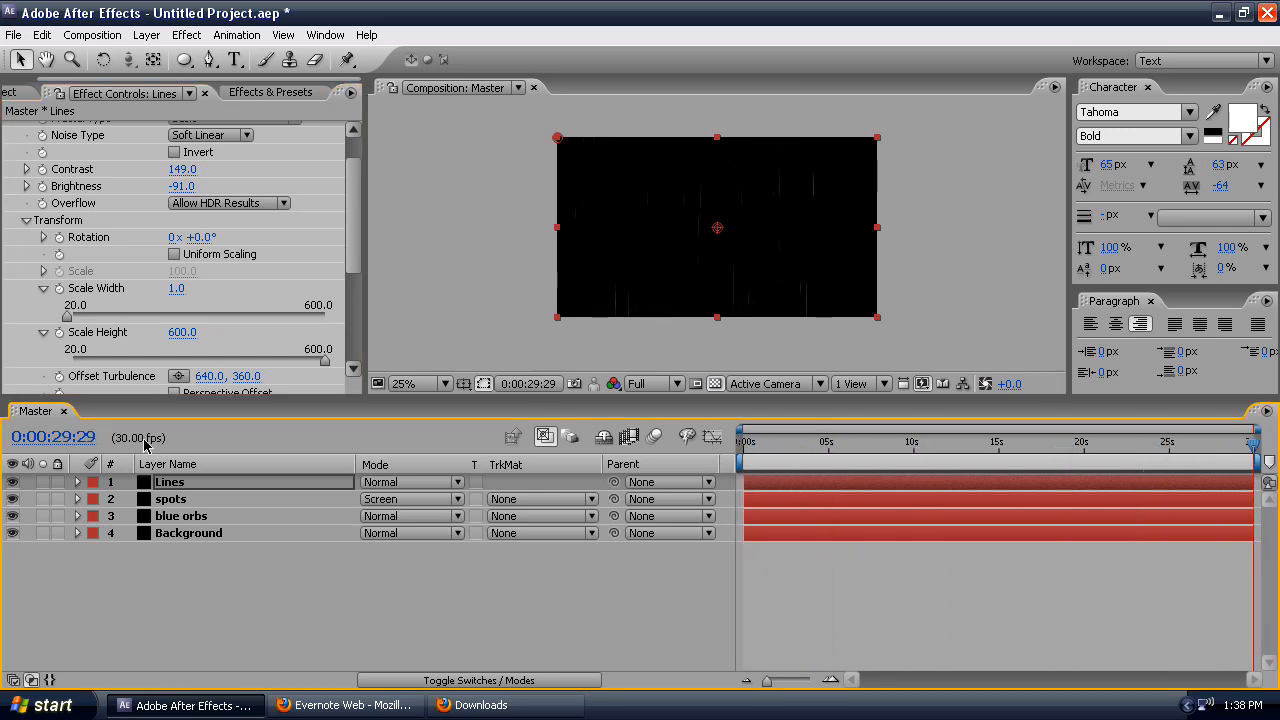
# - Set the Lines layer's Evolution Amount slider to 20, preview the full timeline, and return to the first frame
pyautogui.scroll(-6, 215, 348)
pyautogui.click(180, 385)
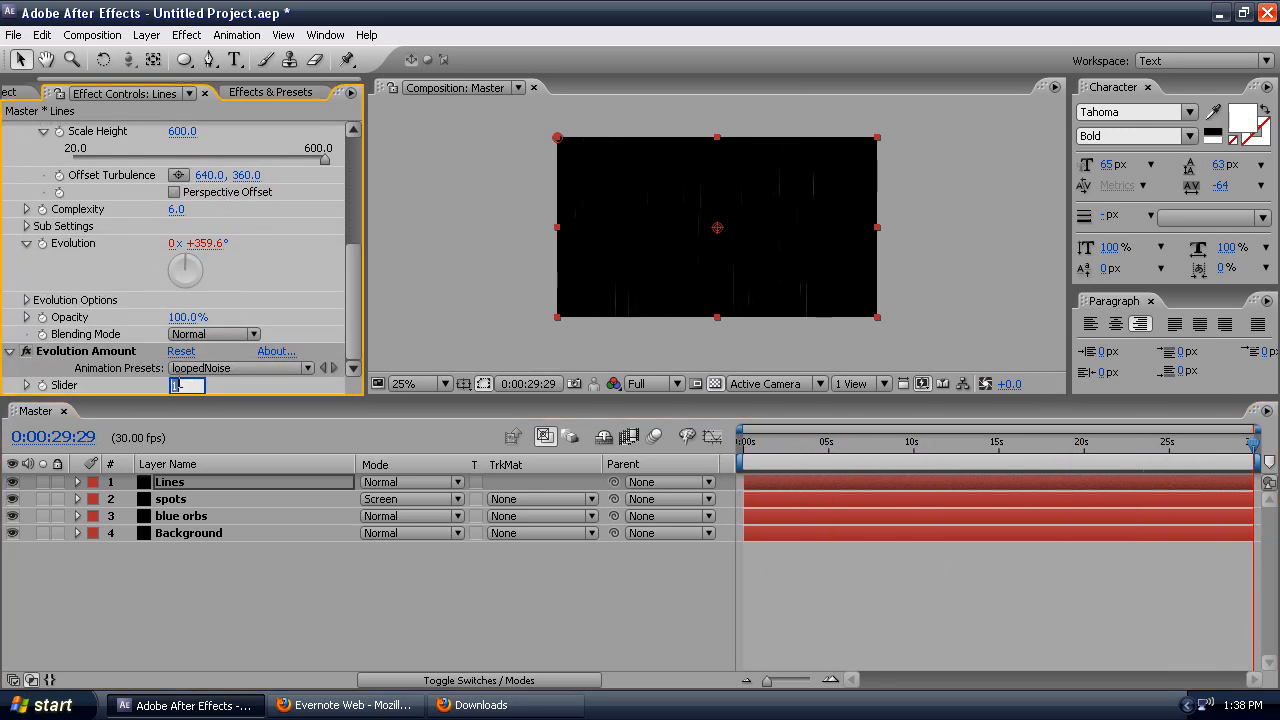
pyautogui.write('20')
pyautogui.press('Return')
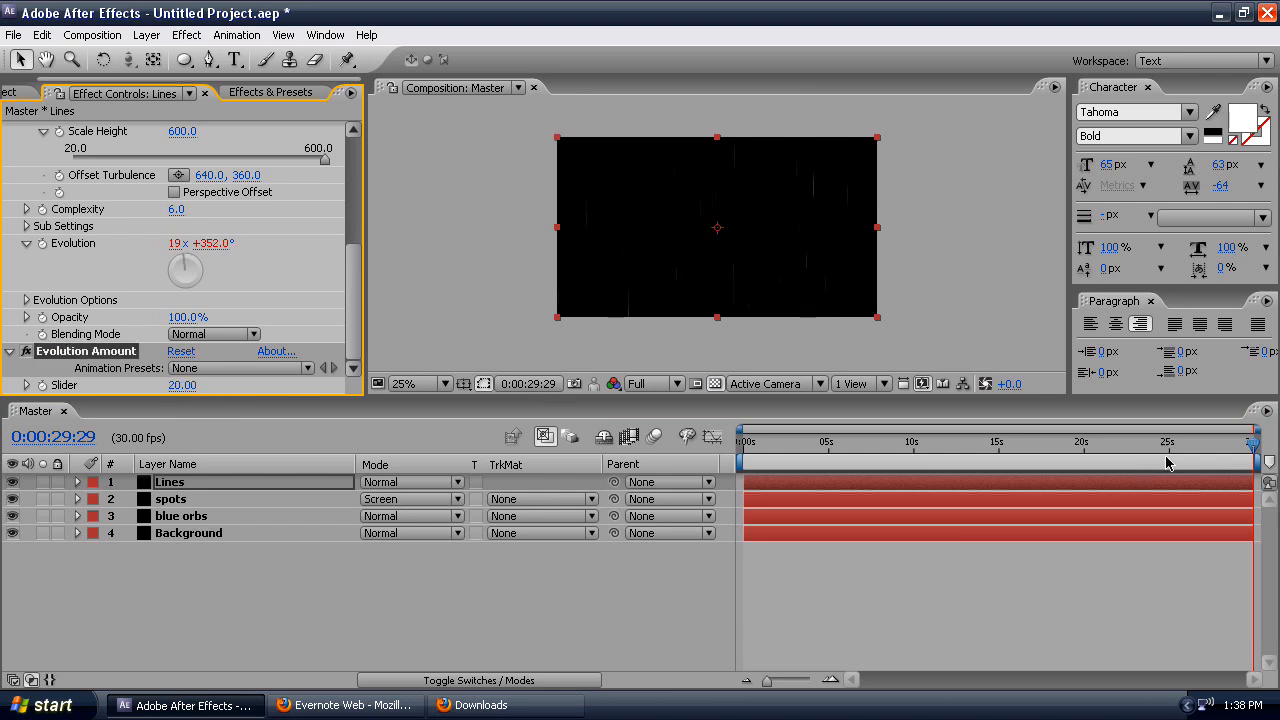
pyautogui.moveTo(764, 455); pyautogui.dragTo(1254, 455)
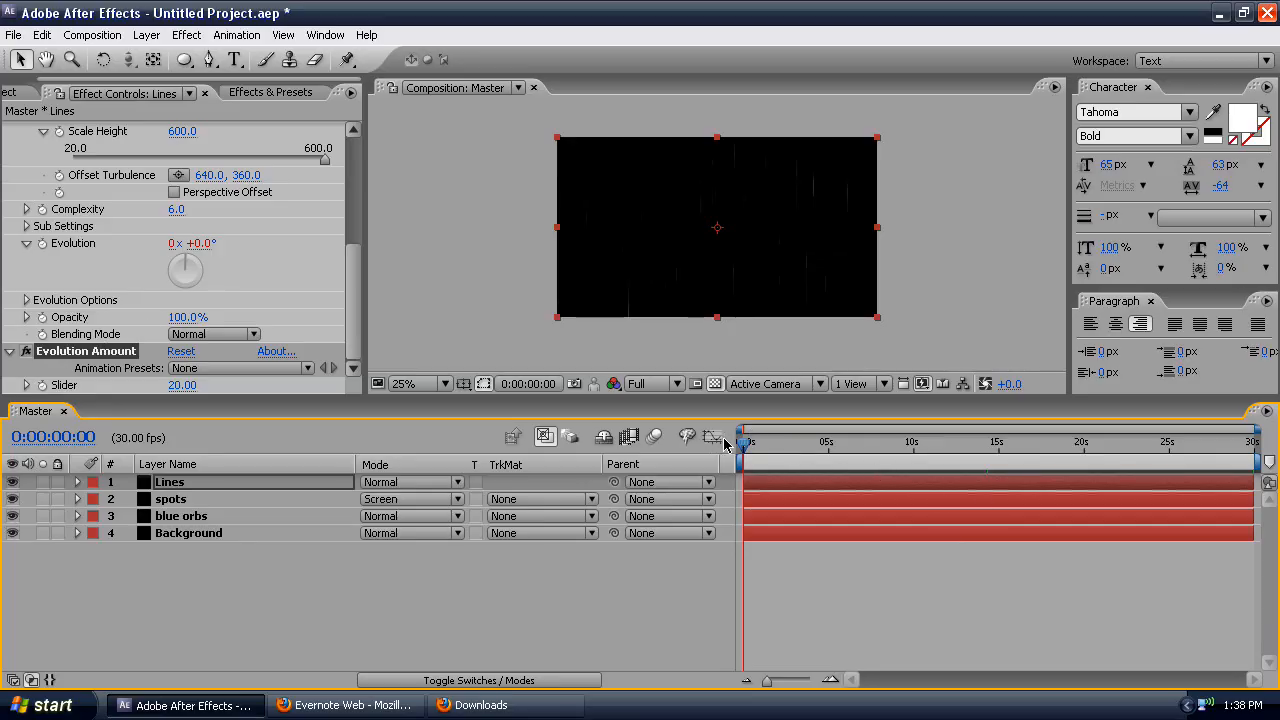
pyautogui.moveTo(745, 452)
pyautogui.mouseDown()
pyautogui.moveTo(1129, 452)
pyautogui.moveTo(743, 452)
pyautogui.mouseUp()
# - Switch to Evernote in Firefox, open the Loop Wiggle note, and copy its whole expression
pyautogui.click(385, 705)
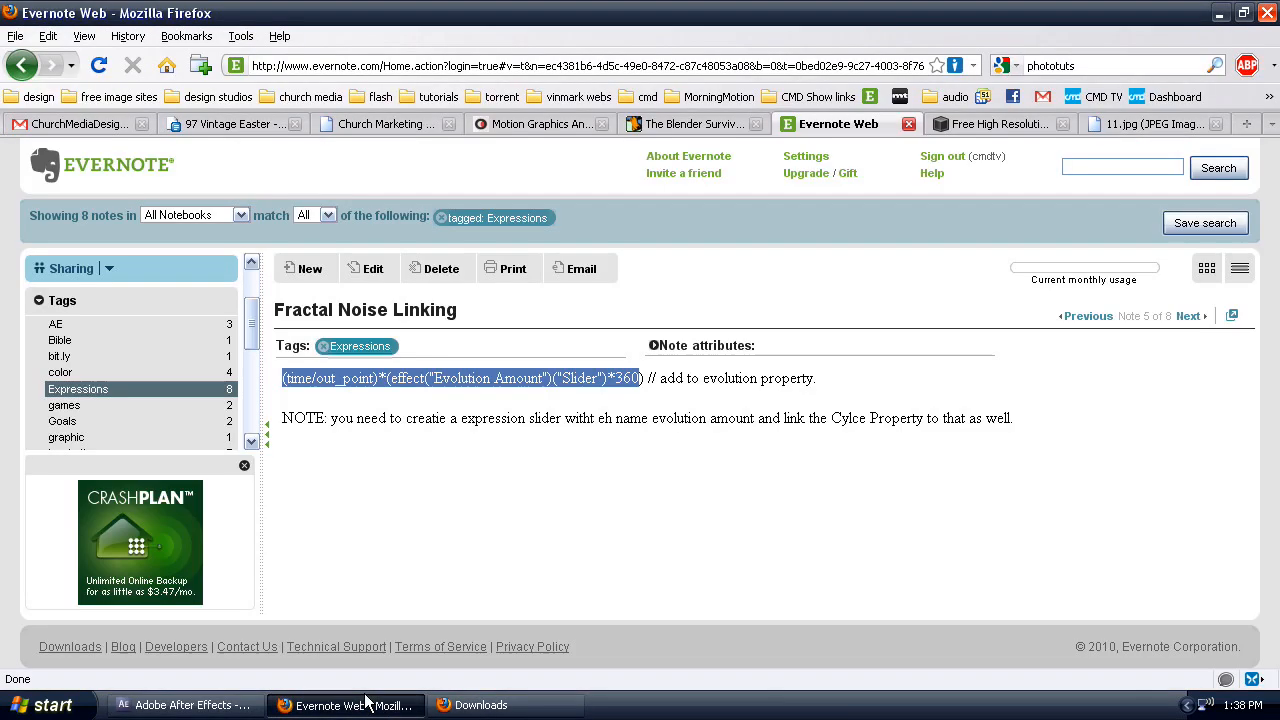
pyautogui.click(24, 66)
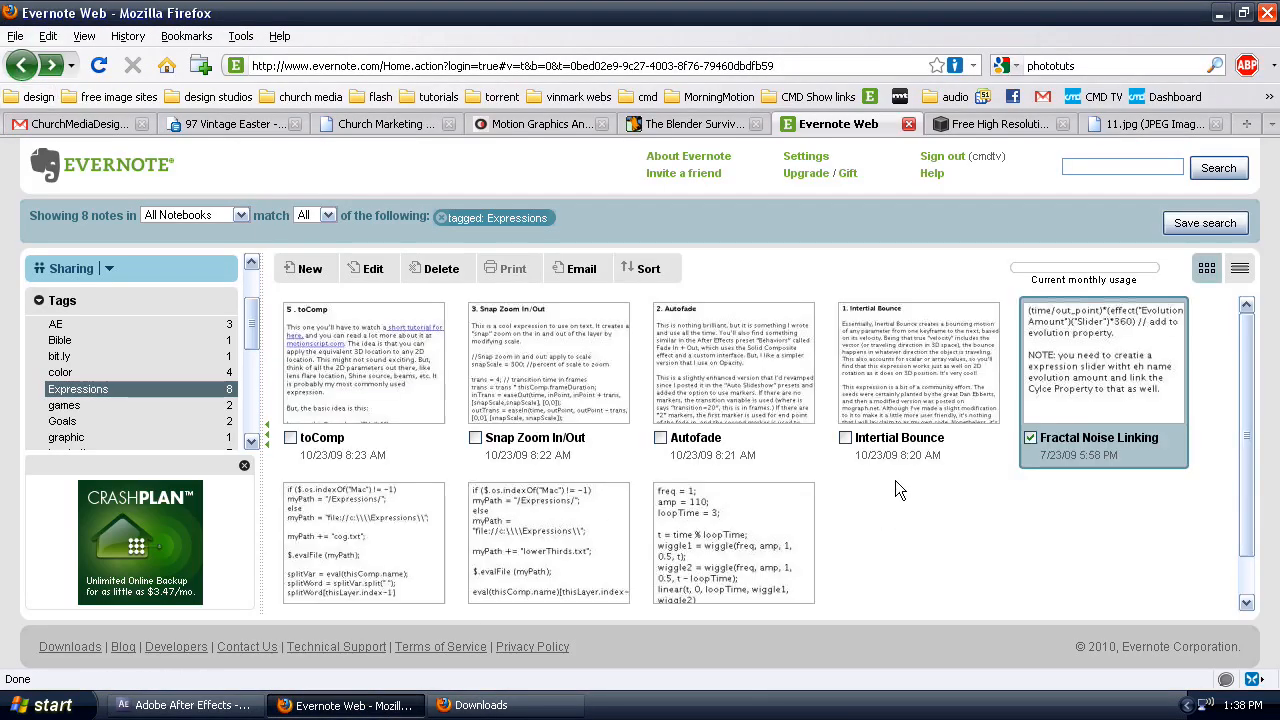
pyautogui.click(728, 516)
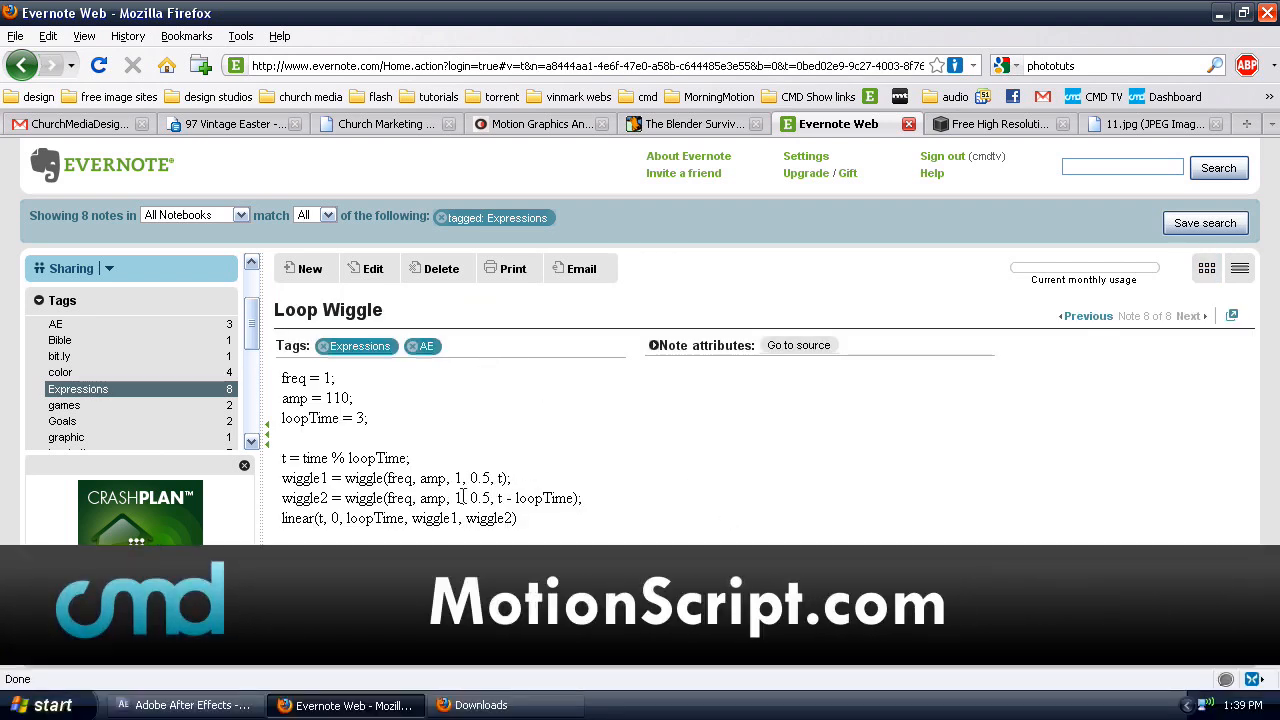
pyautogui.moveTo(535, 530); pyautogui.dragTo(287, 378)
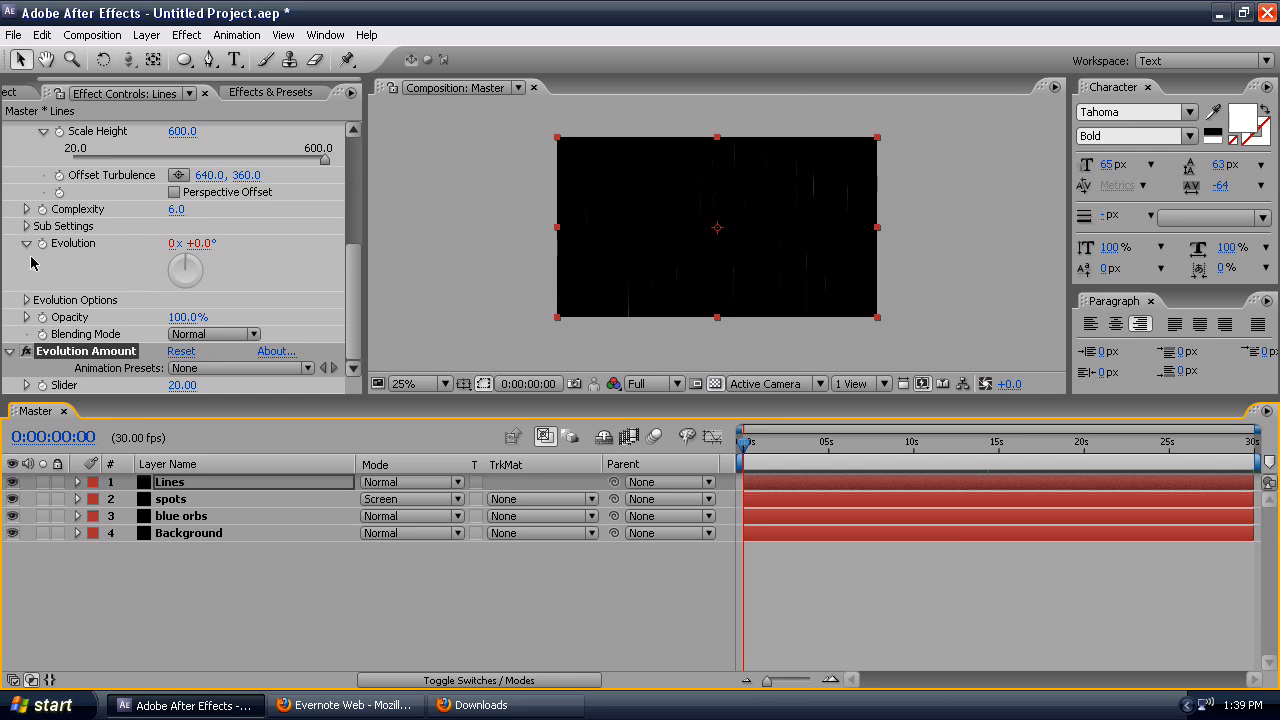
# - Back in After Effects, add the copied loop wiggle expression to the Lines noise's Offset Turbulence property
pyautogui.scroll(5, 40, 265)
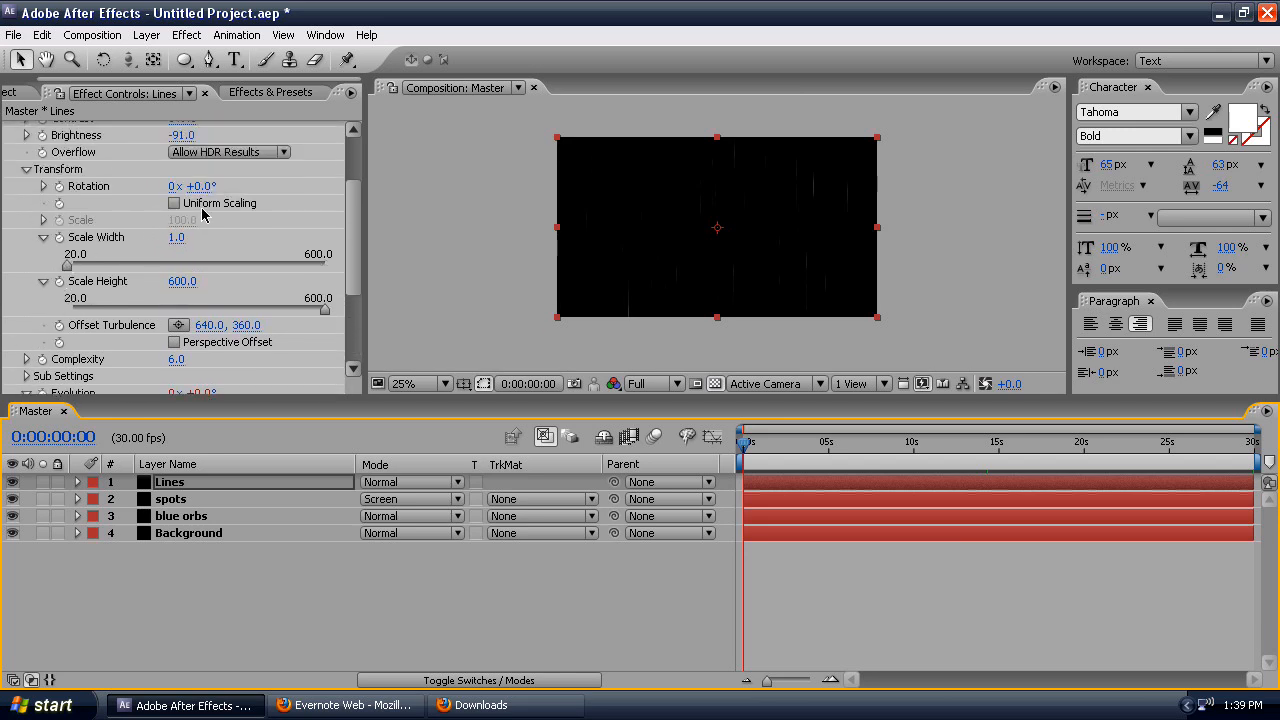
pyautogui.scroll(-2, 186, 293)
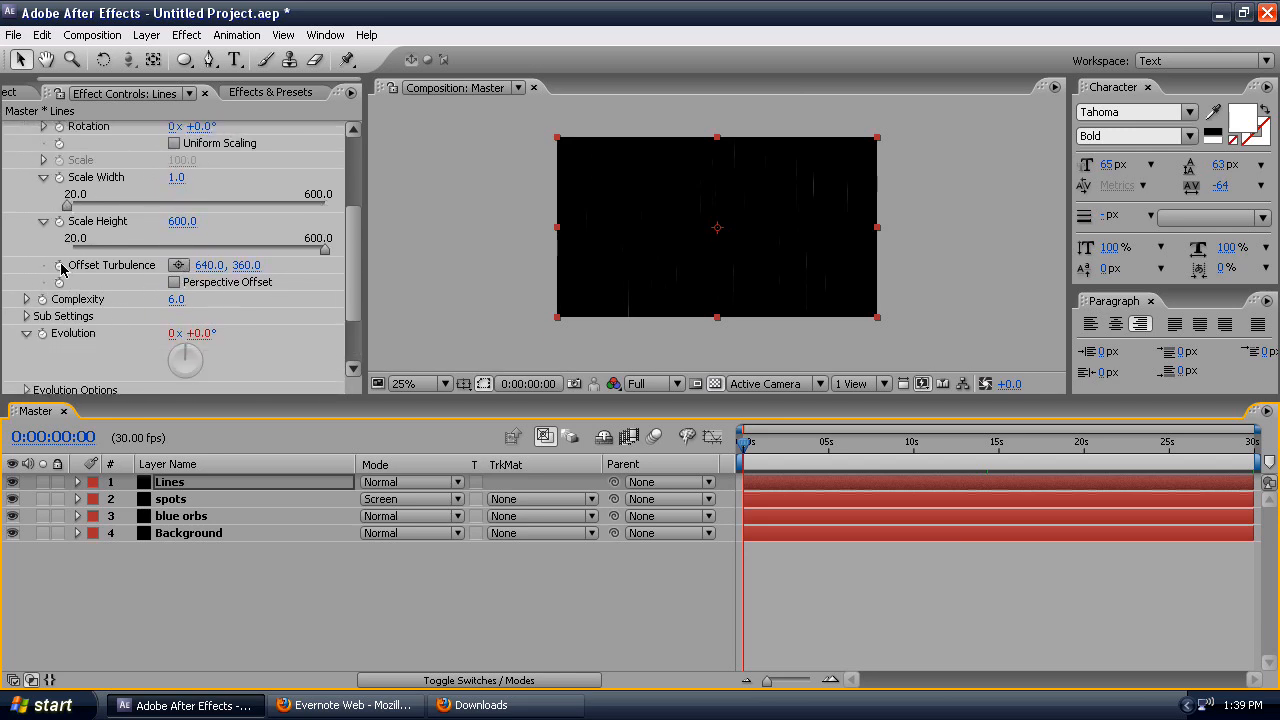
pyautogui.keyDown('alt'); pyautogui.click(59, 265); pyautogui.keyUp('alt')
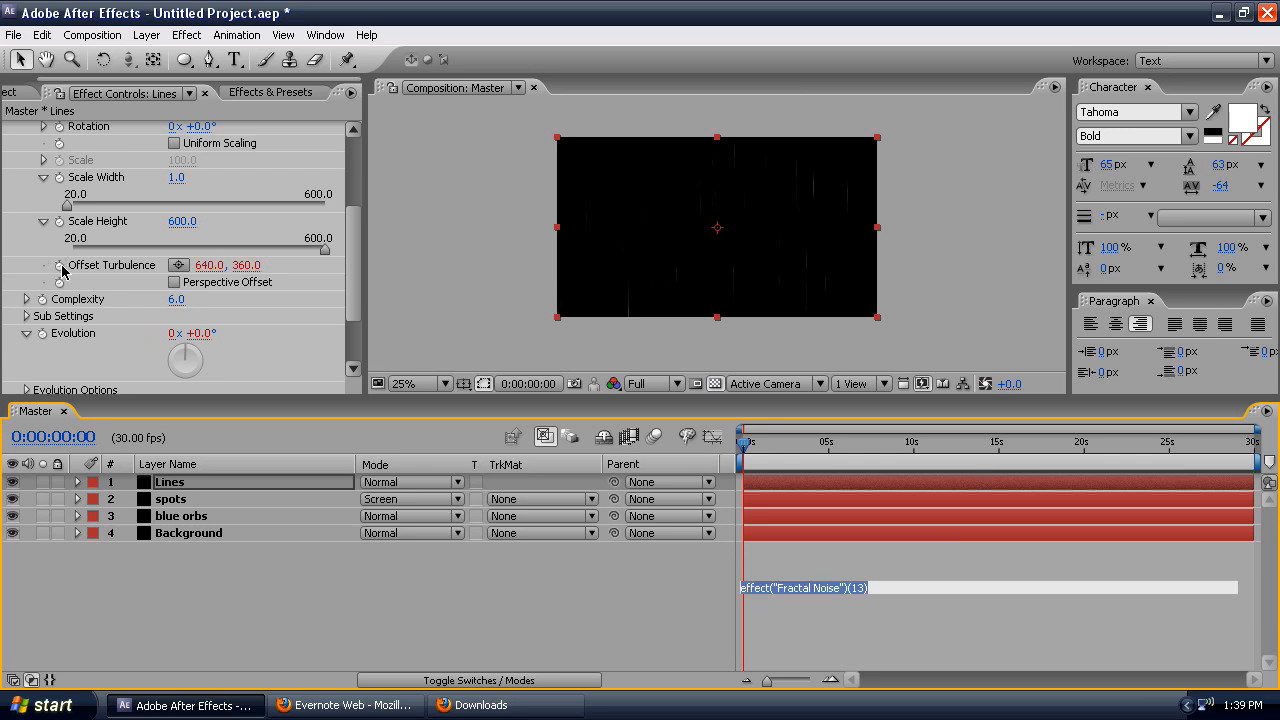
pyautogui.hotkey('ctrl', 'v')
pyautogui.click(890, 542)
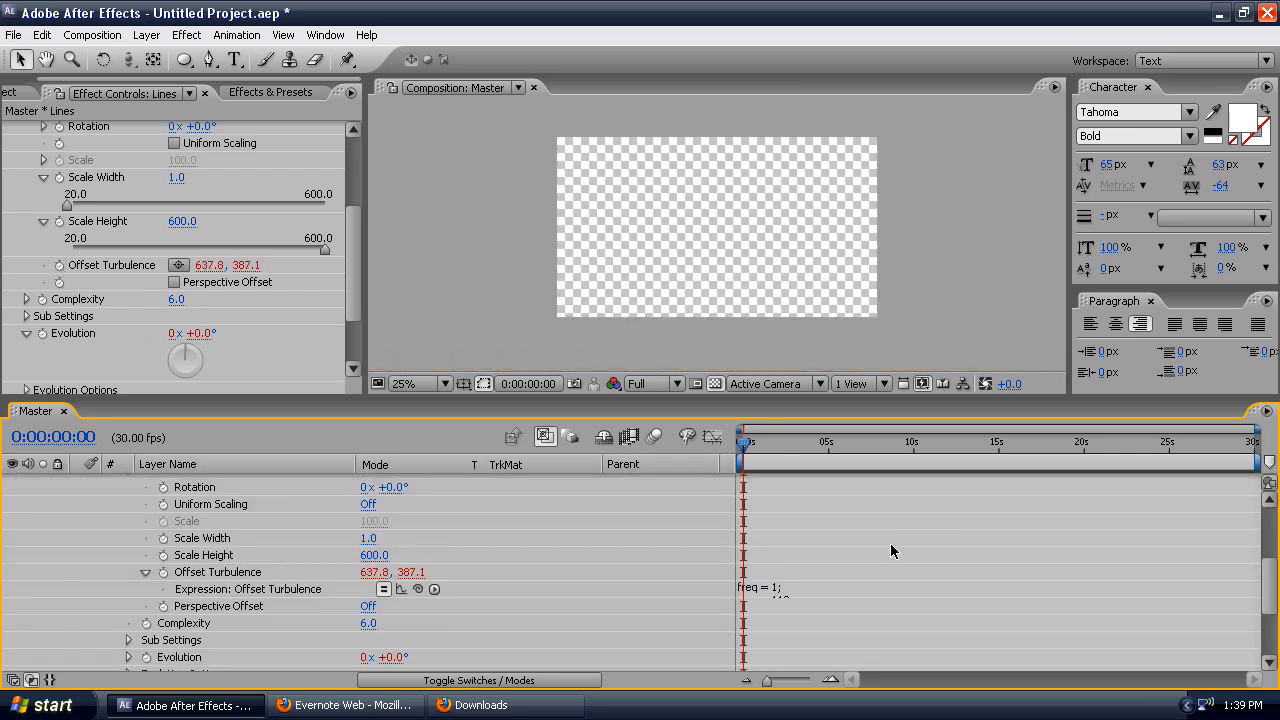
# - Edit the Offset Turbulence expression to freq = 5, amp = 400 and loopTime = 30, and preview the lines at 50% magnification
pyautogui.click(800, 588)
pyautogui.click(906, 542)
pyautogui.click(808, 607)
pyautogui.click(804, 611)
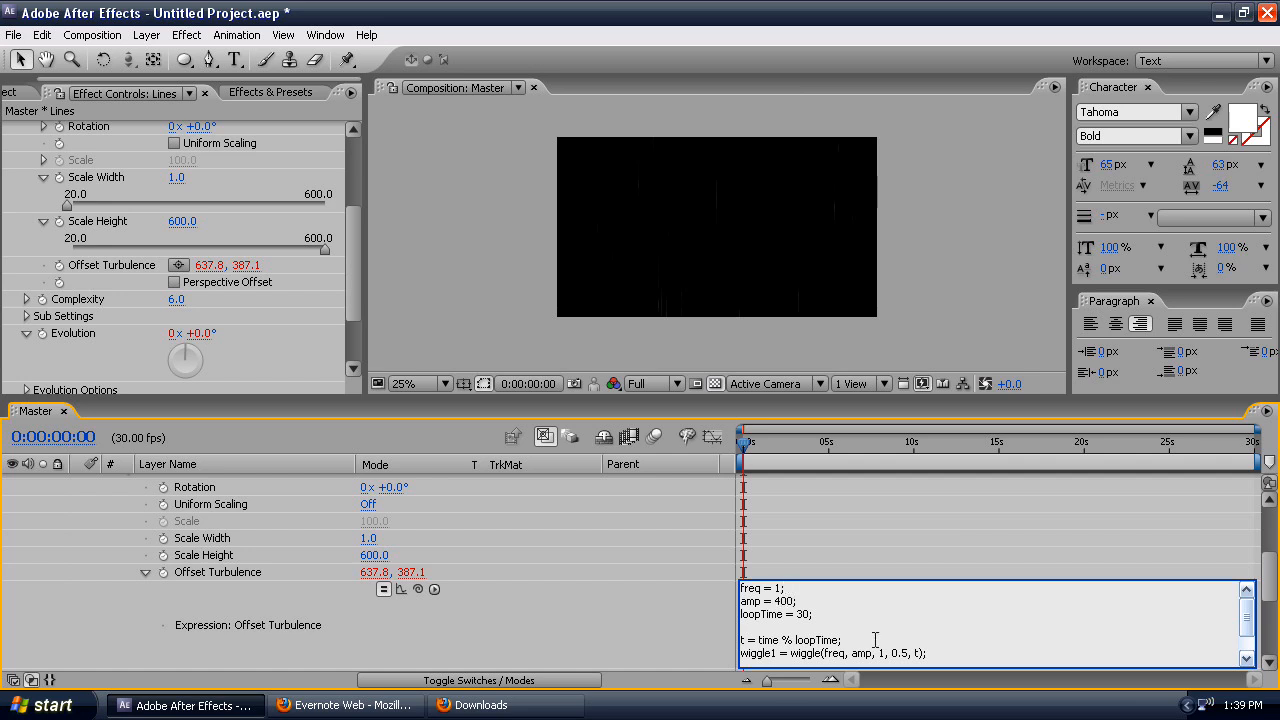
pyautogui.click(847, 576)
pyautogui.moveTo(744, 441); pyautogui.dragTo(848, 441)
pyautogui.scroll(1, 812, 311)
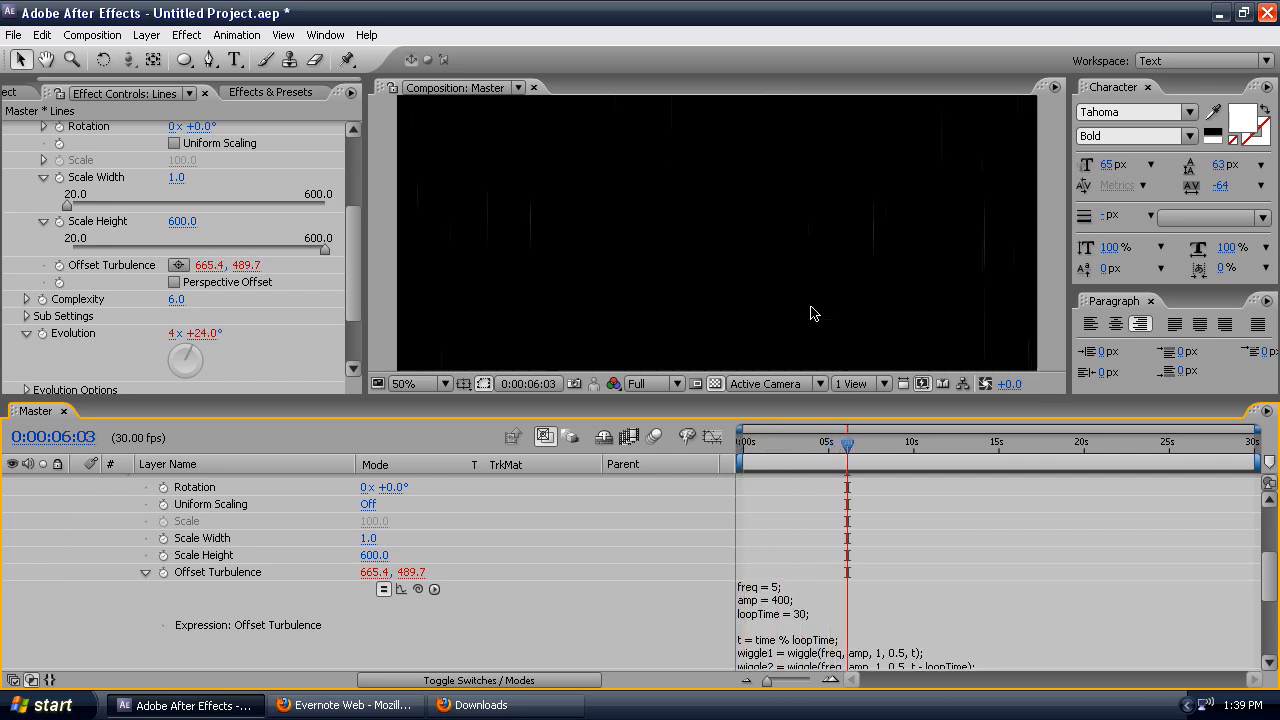
# - Raise the Lines noise's Contrast to 213 and move slightly ahead in time to check the lines
pyautogui.scroll(-1, 816, 331)
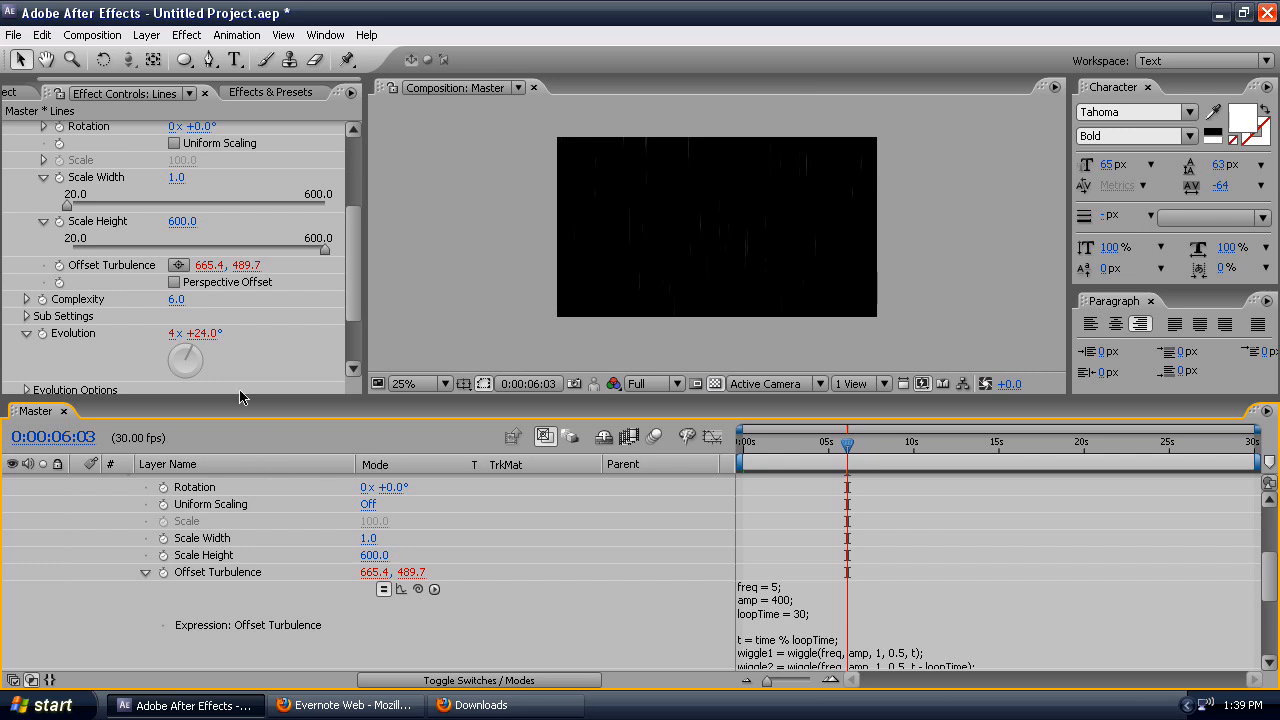
pyautogui.scroll(4, 212, 197)
pyautogui.click(190, 160)
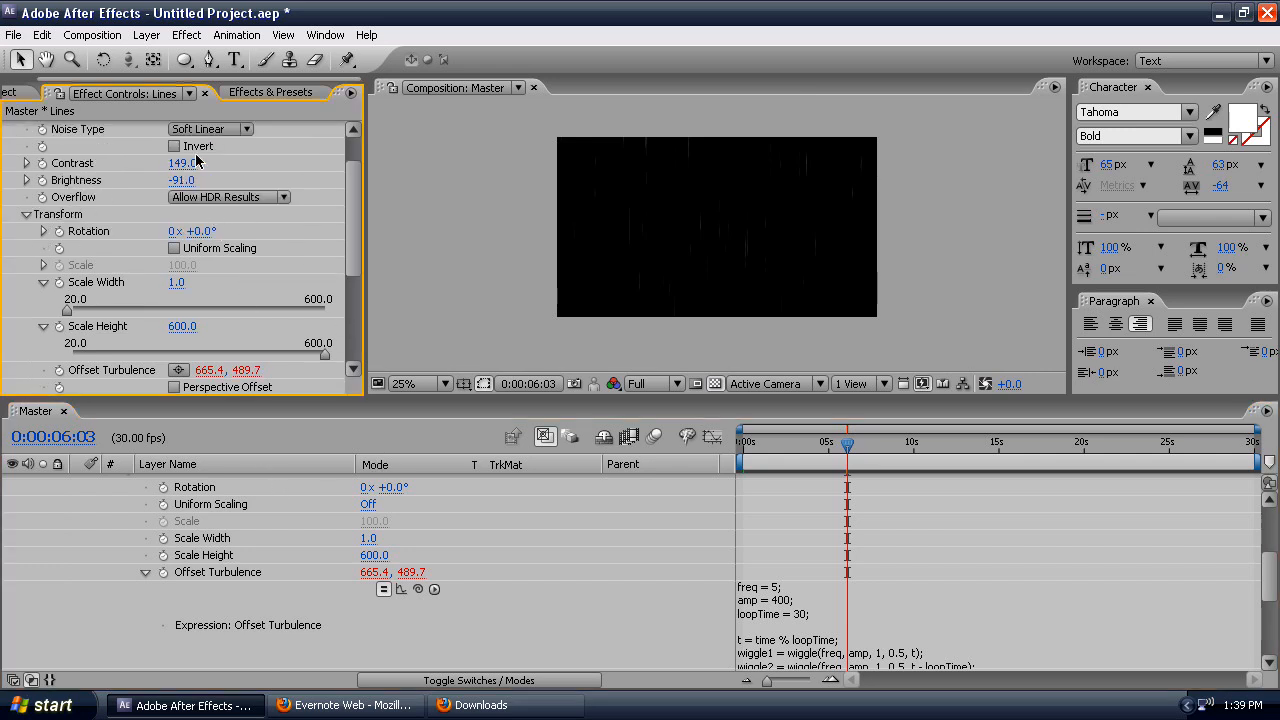
pyautogui.moveTo(182, 163); pyautogui.dragTo(248, 161)
pyautogui.moveTo(847, 445)
pyautogui.mouseDown()
pyautogui.moveTo(1249, 448)
pyautogui.moveTo(852, 465)
pyautogui.mouseUp()
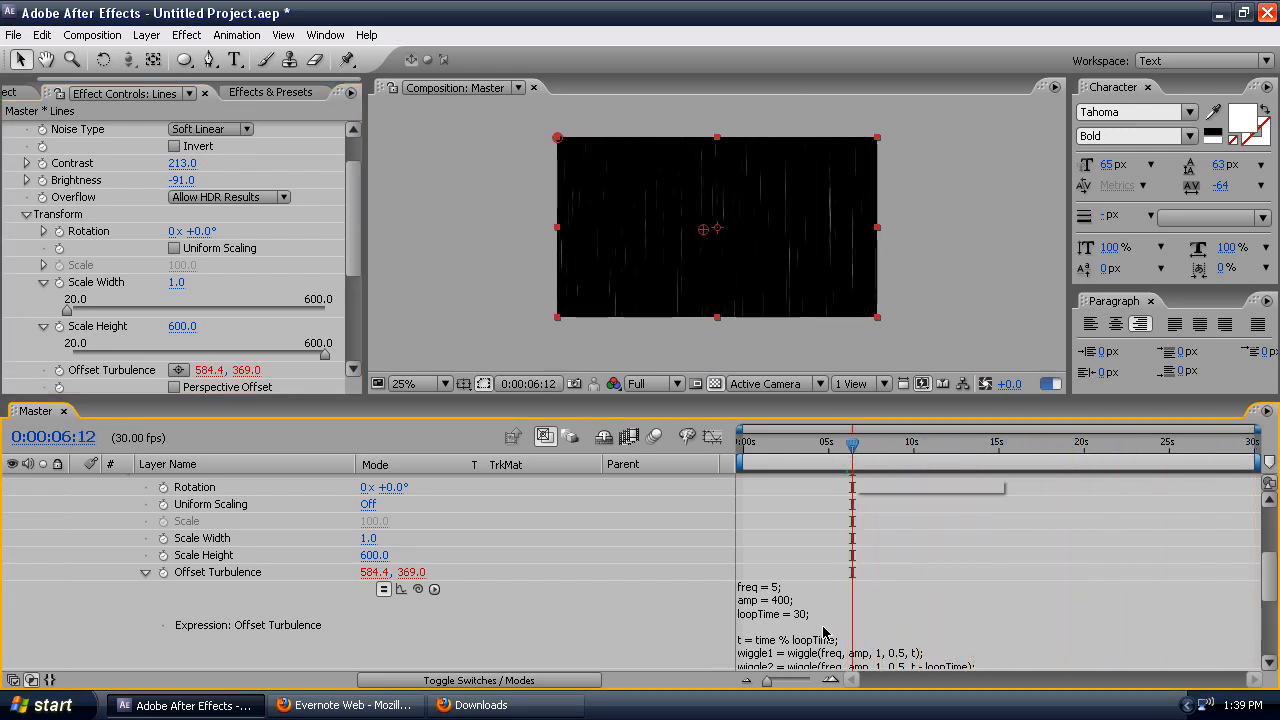
# - Change amp to 800 in the Lines noise's Offset Turbulence expression and return to the first frame
pyautogui.scroll(-1, 799, 607)
pyautogui.click(778, 570)
pyautogui.click(776, 567)
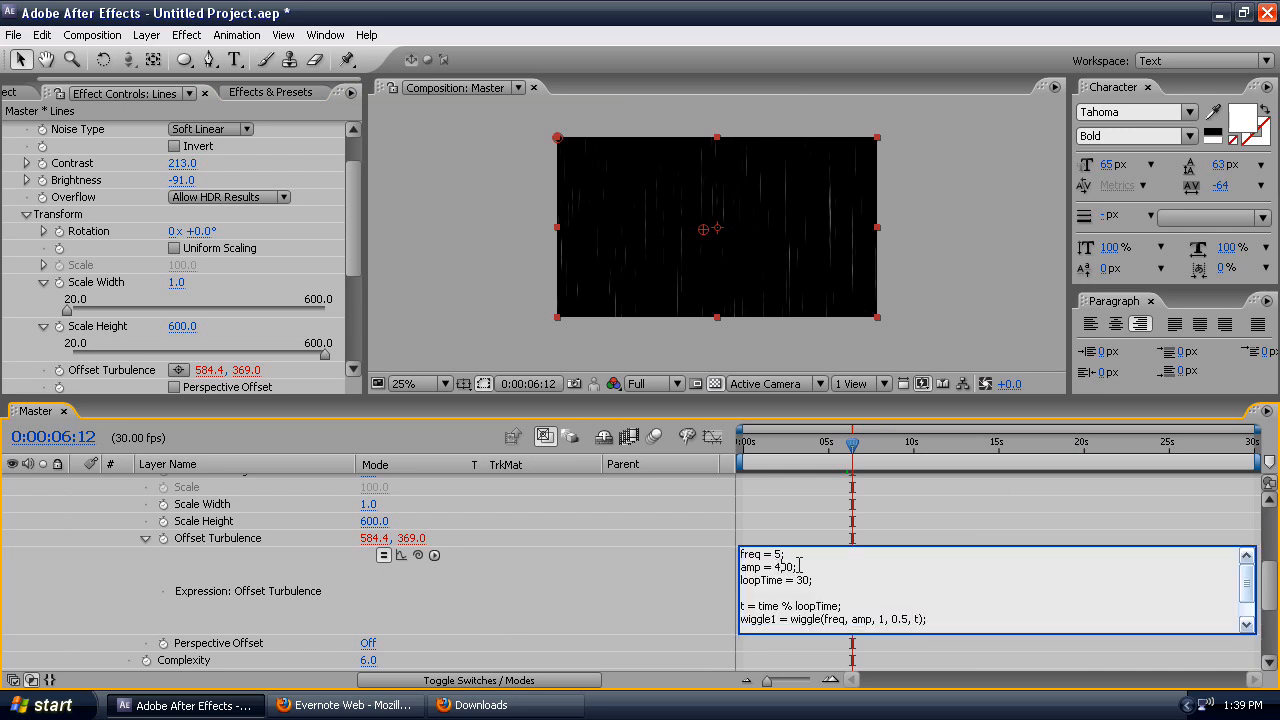
pyautogui.write('8')
pyautogui.click(828, 522)
pyautogui.moveTo(853, 444); pyautogui.dragTo(740, 445)
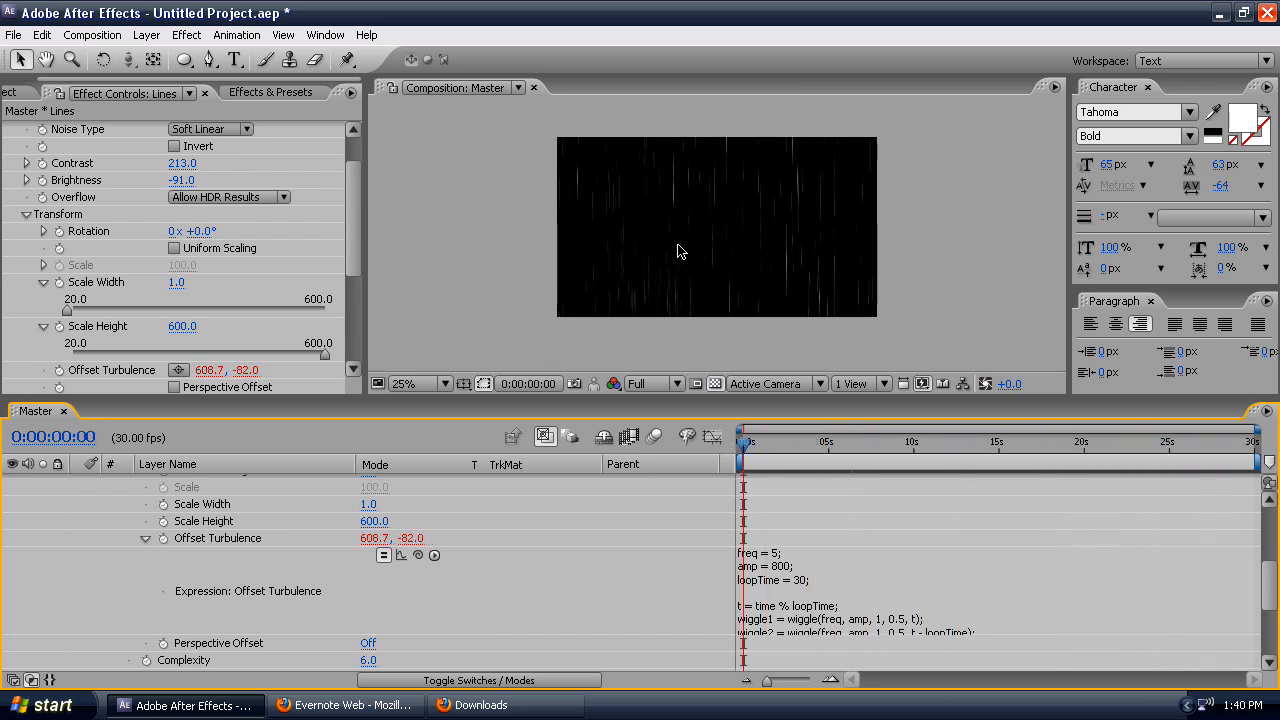
# - Set the Lines layer's blending mode to Screen
pyautogui.scroll(5, 318, 520)
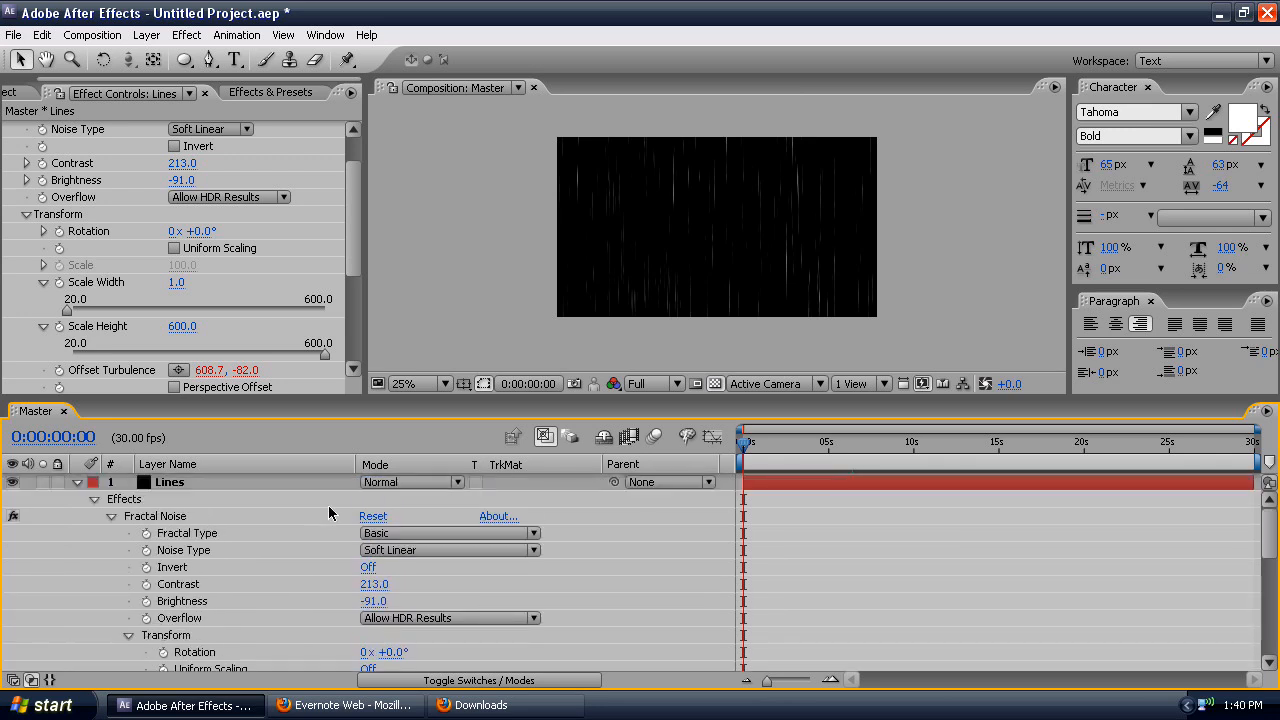
pyautogui.click(396, 482)
pyautogui.click(430, 384)
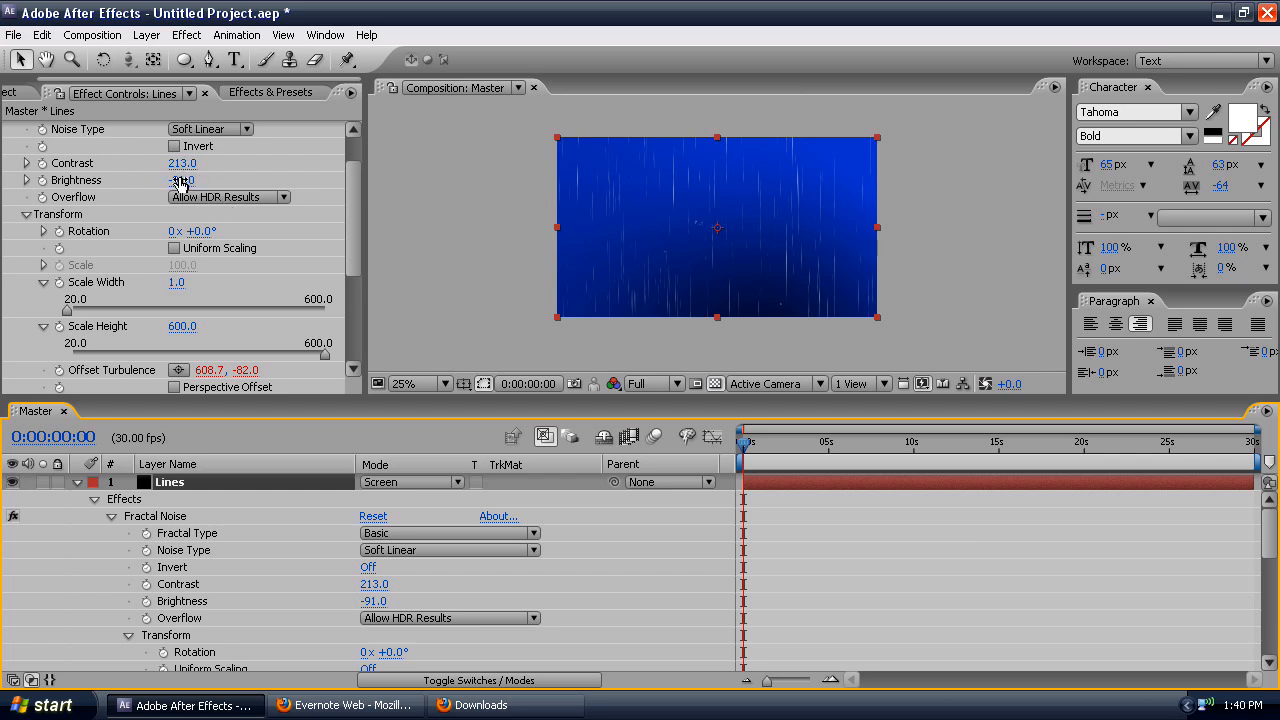
# - Set the Lines noise's Contrast to 145 and Brightness to -90, and scrub the start of the timeline to check
pyautogui.moveTo(180, 163); pyautogui.dragTo(117, 163)
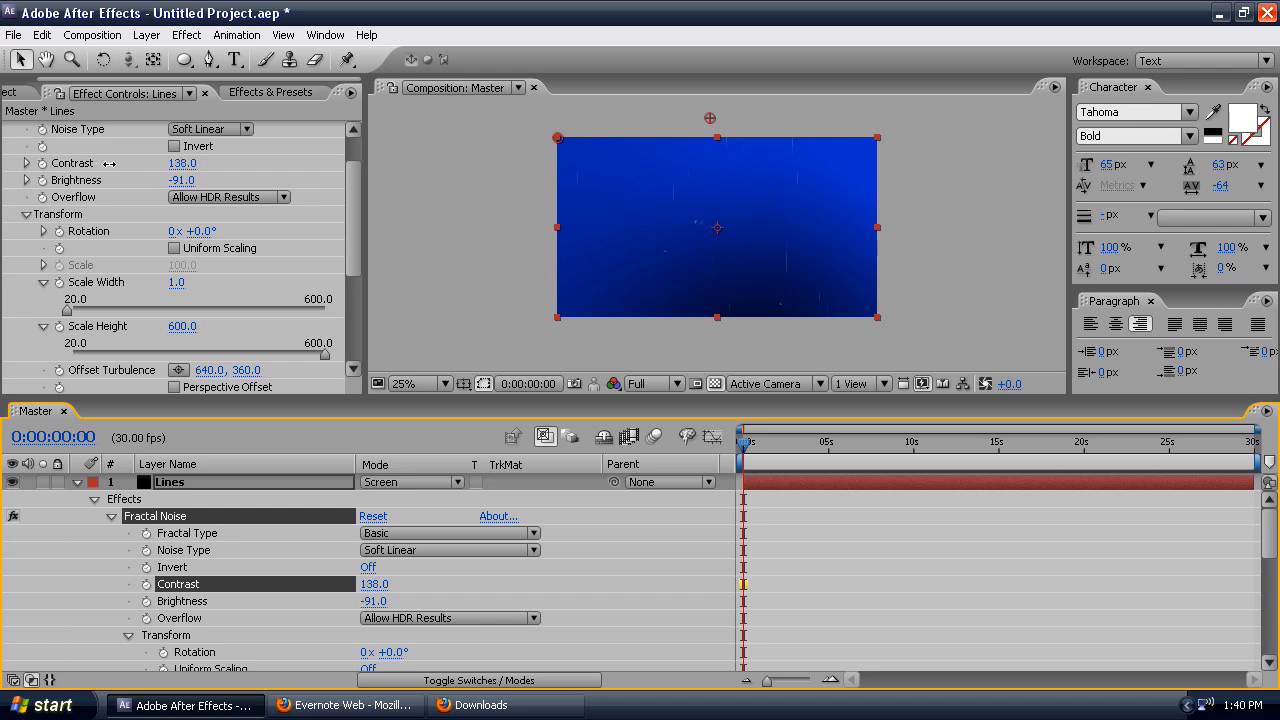
pyautogui.moveTo(177, 180)
pyautogui.mouseDown()
pyautogui.moveTo(166, 179)
pyautogui.moveTo(190, 163)
pyautogui.moveTo(177, 163)
pyautogui.mouseUp()
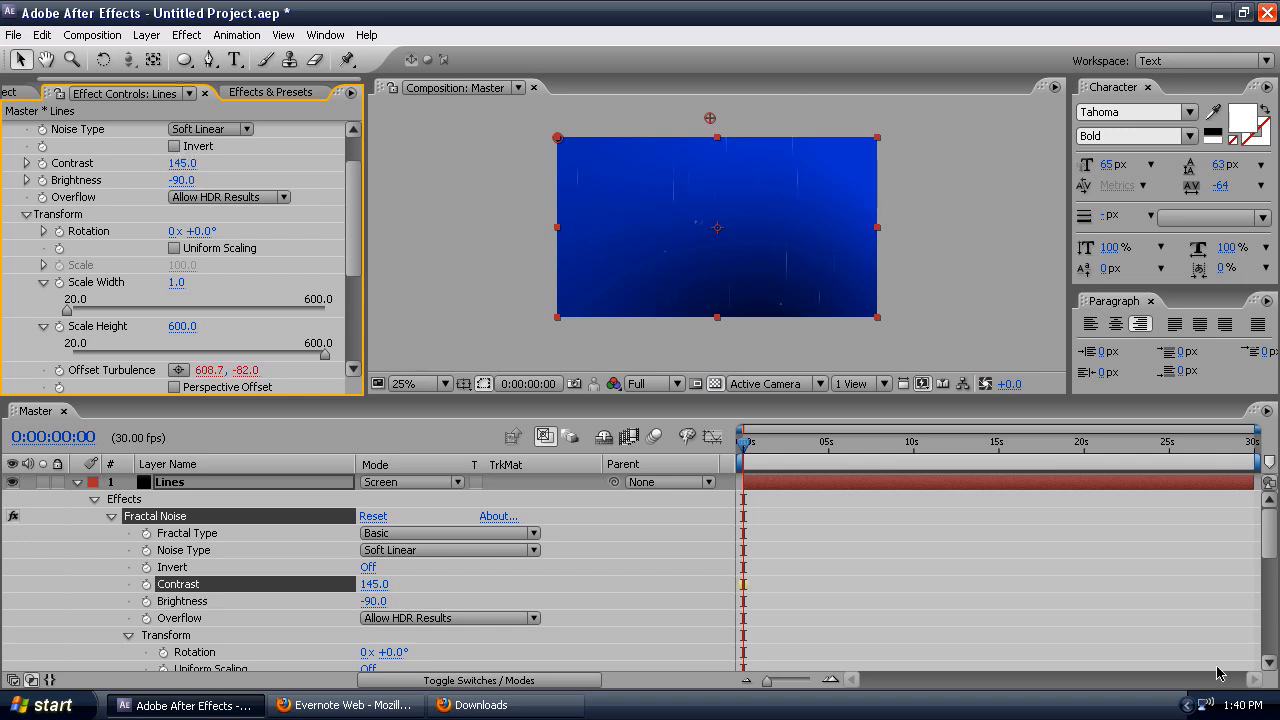
pyautogui.moveTo(788, 447); pyautogui.dragTo(733, 447)
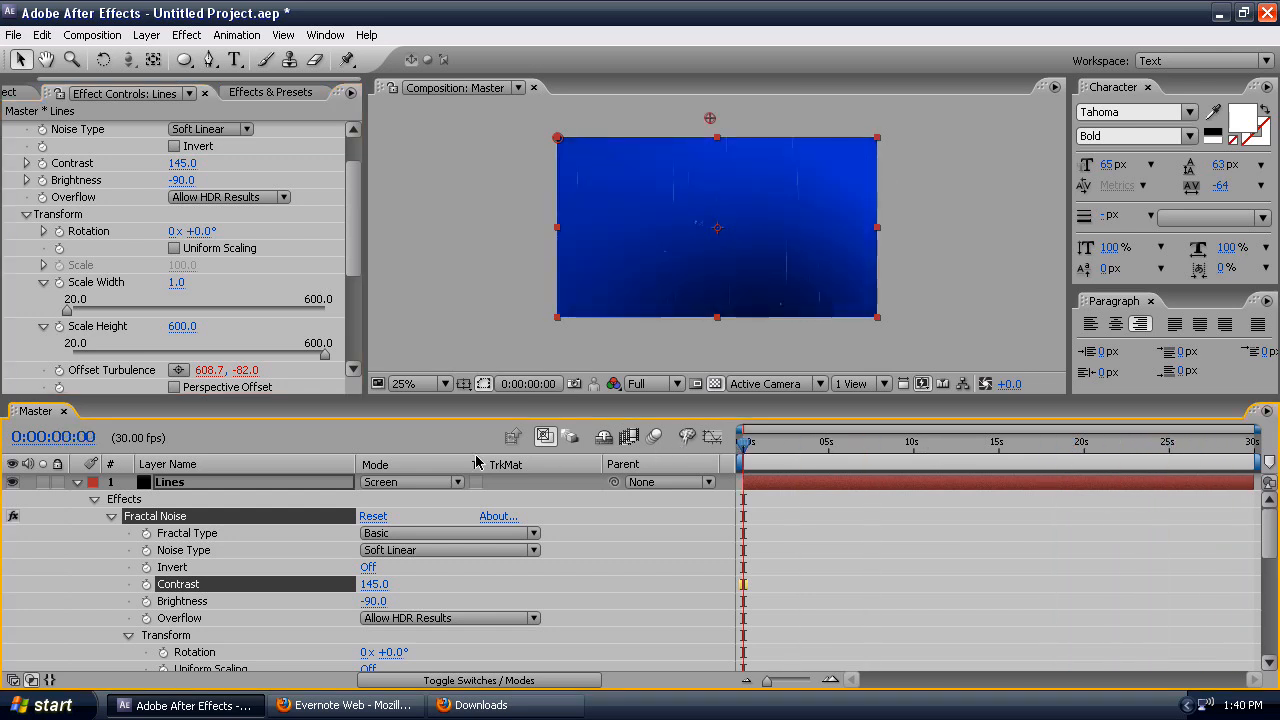
# - Add the loop wiggle expression to the Lines layer's Opacity with freq = 5, amp = 100 and loopTime = 30
pyautogui.click(172, 484)
pyautogui.press('t')
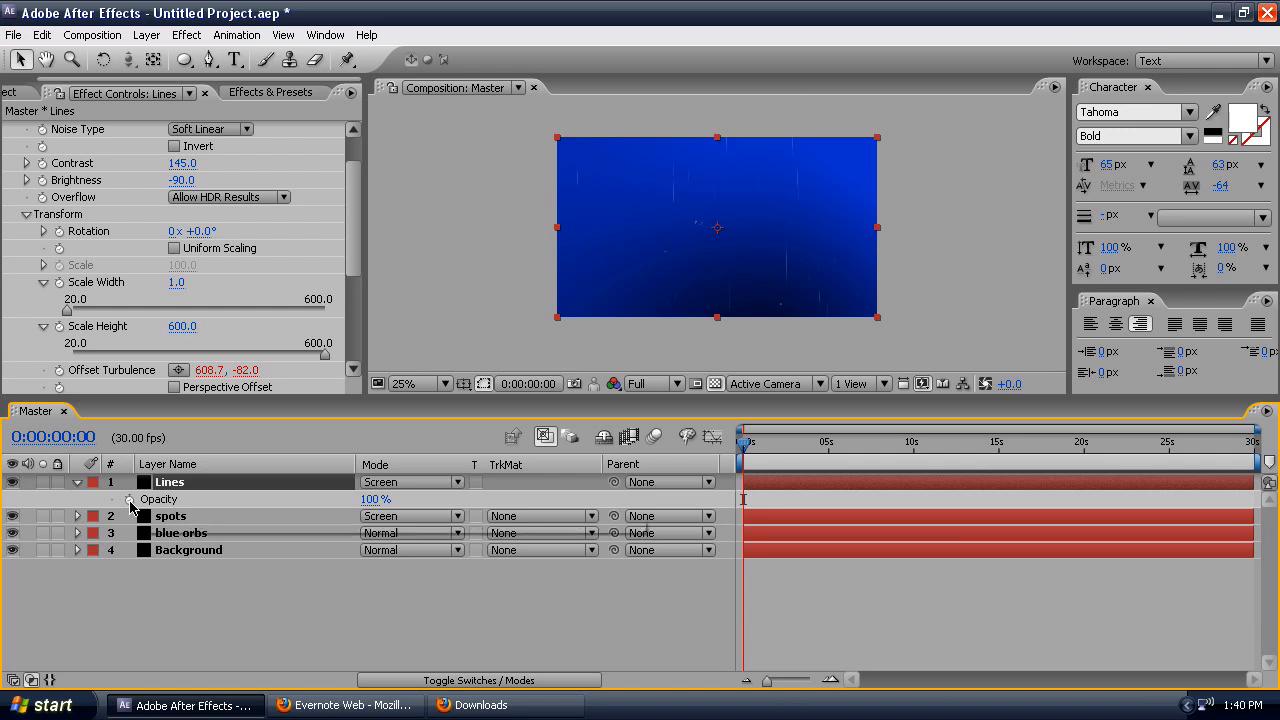
pyautogui.keyDown('alt'); pyautogui.click(130, 502); pyautogui.keyUp('alt')
pyautogui.write('linear(t, 0, loopTime, wiggle1, wiggle2)')
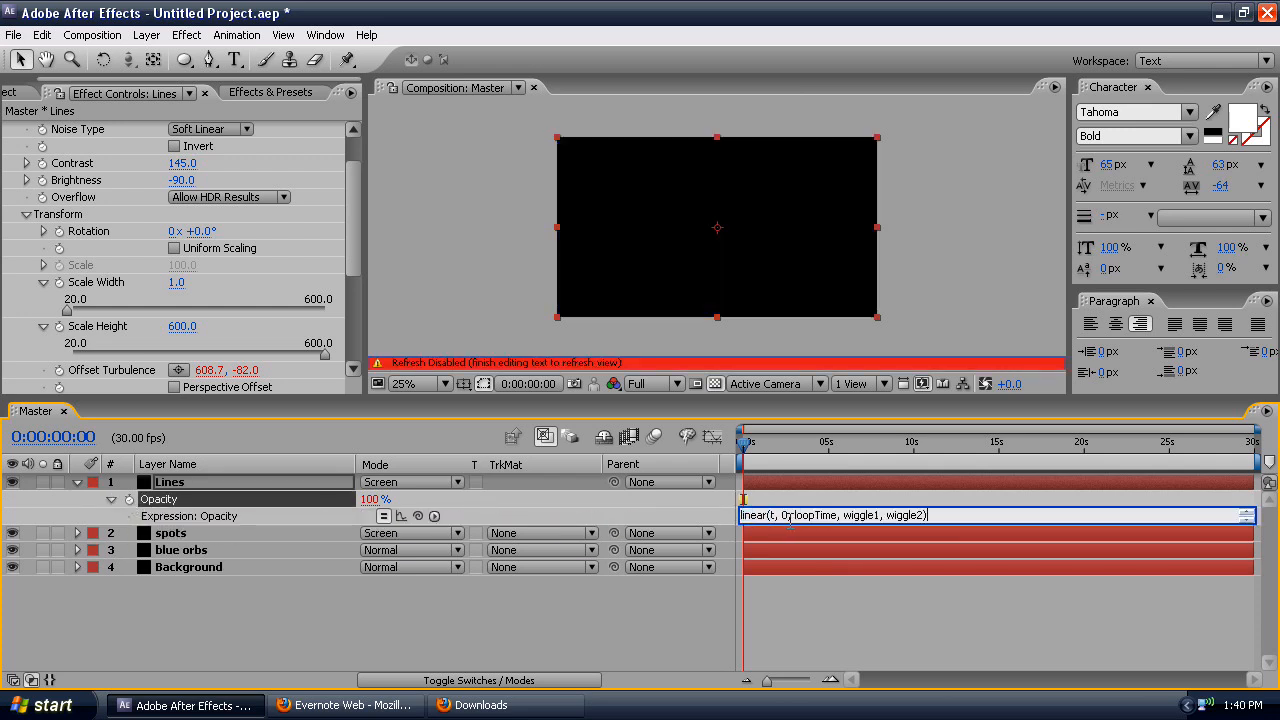
pyautogui.click(948, 502)
pyautogui.press('`')
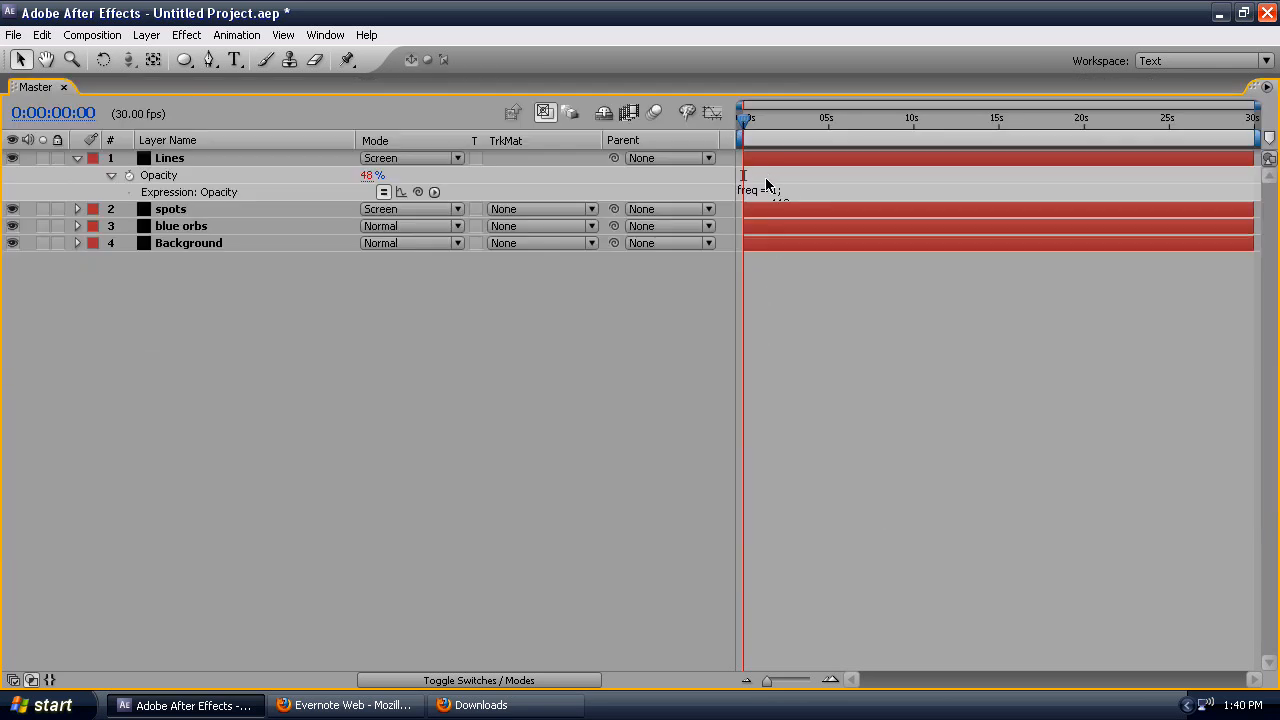
pyautogui.click(790, 196)
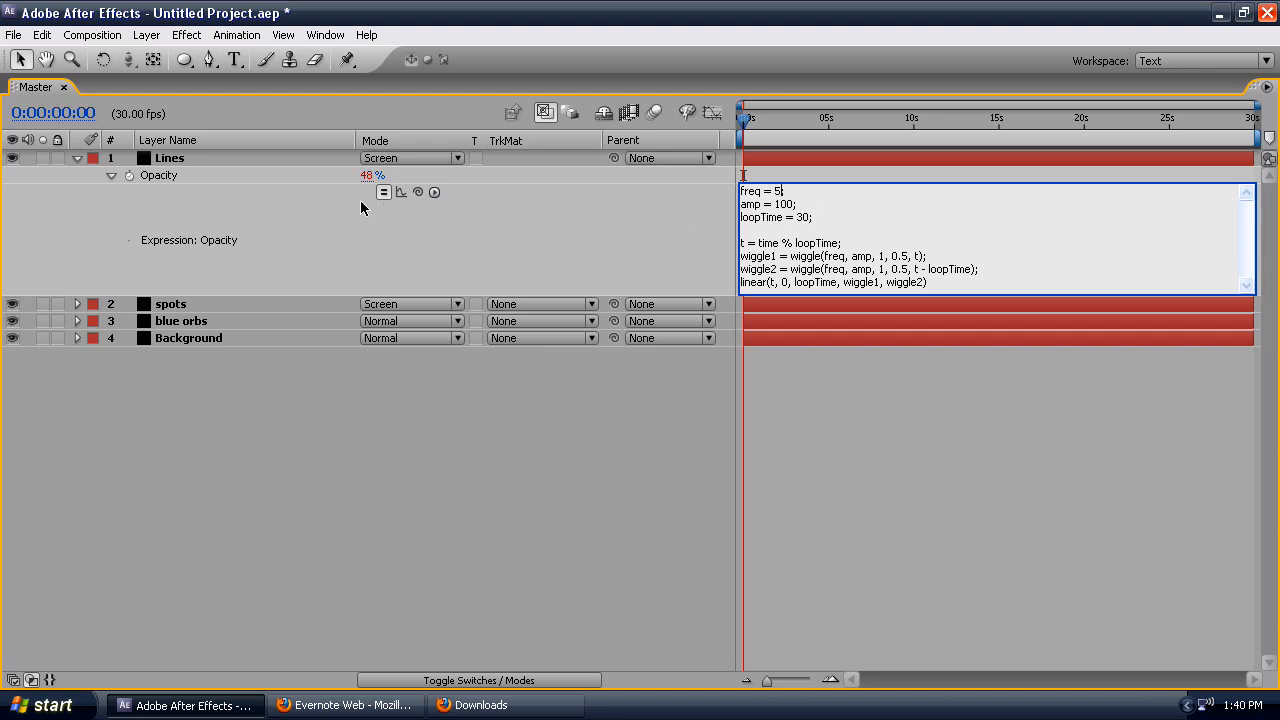
pyautogui.click(376, 226)
# - Set the Lines layer's base Opacity to 20% and scrub to the end of the timeline to check the flicker
pyautogui.moveTo(367, 176); pyautogui.dragTo(3, 160)
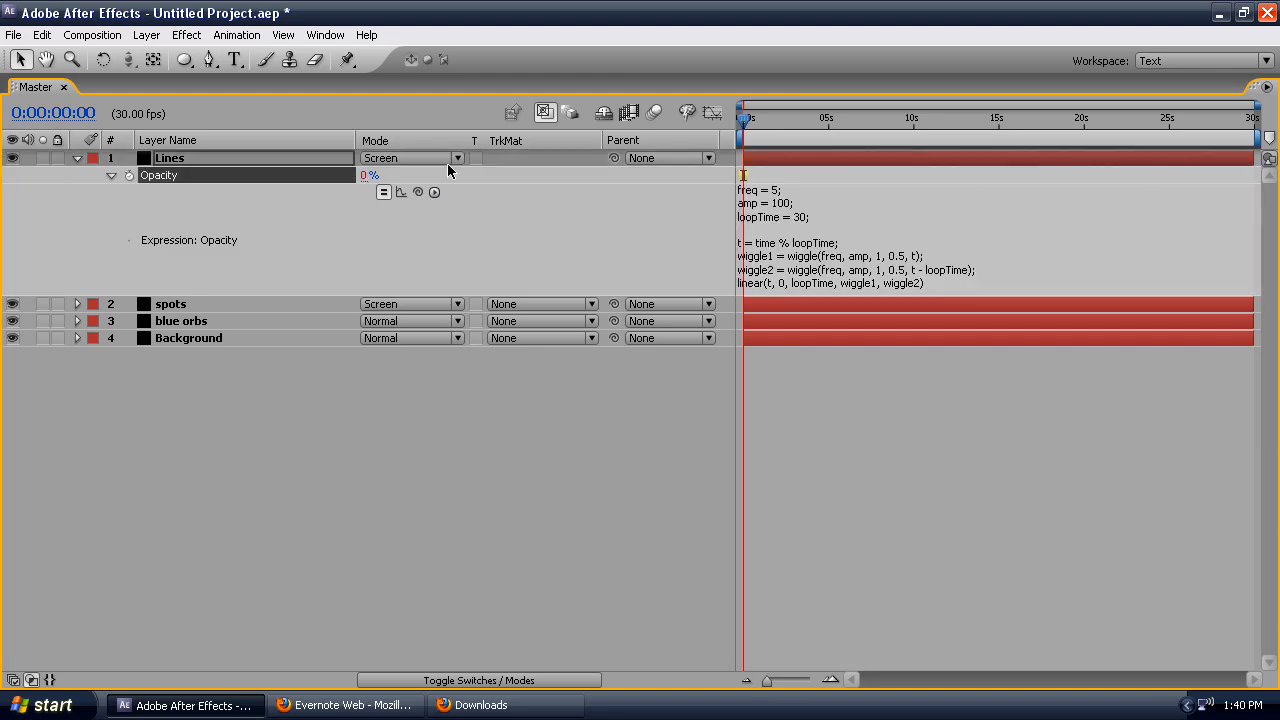
pyautogui.click(368, 177)
pyautogui.write('20')
pyautogui.click(473, 372)
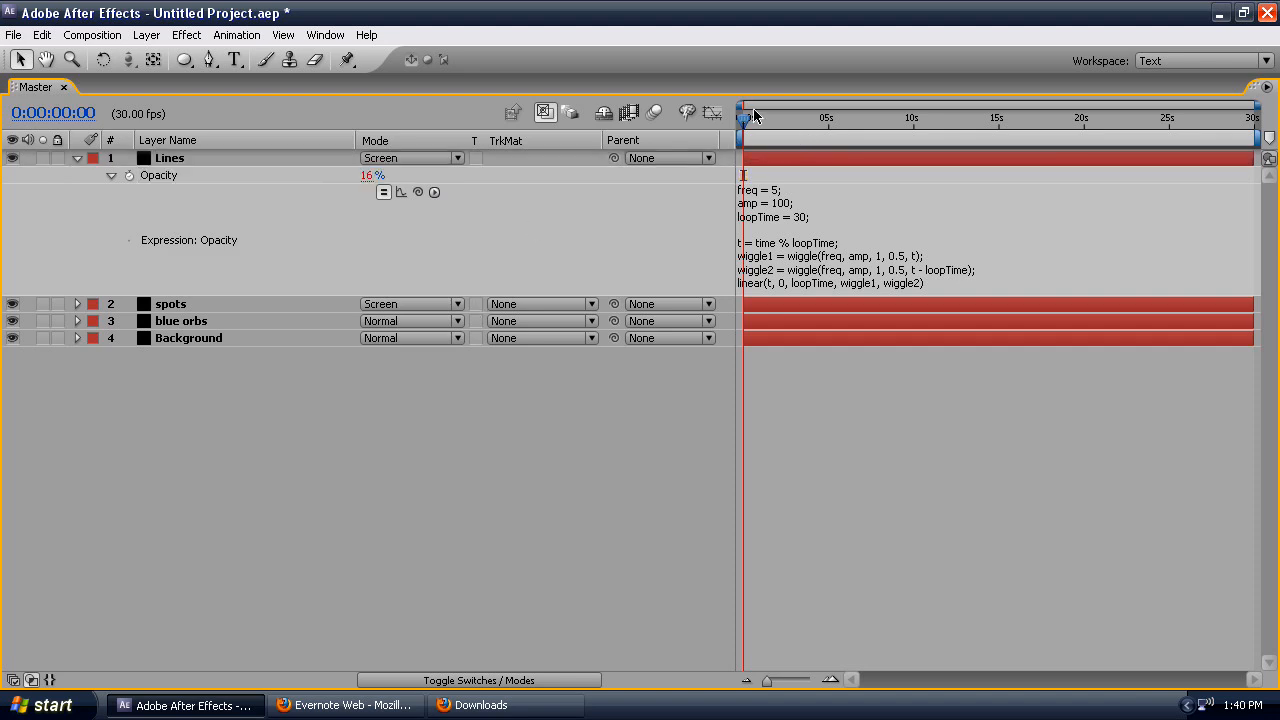
pyautogui.press('`')
pyautogui.moveTo(742, 444); pyautogui.dragTo(1270, 460)
pyautogui.scroll(1, 836, 313)
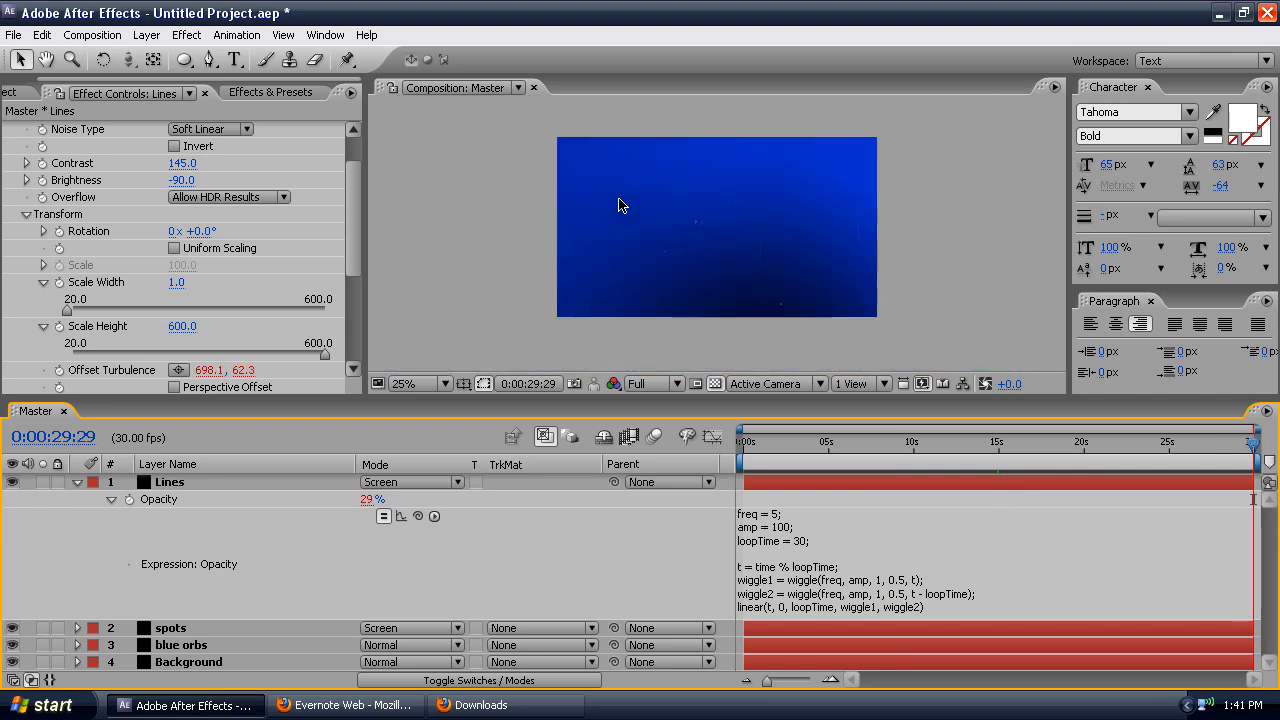
# - Copy the Lines Opacity expression to the spots layer's Opacity and change its freq to 2
pyautogui.click(856, 596)
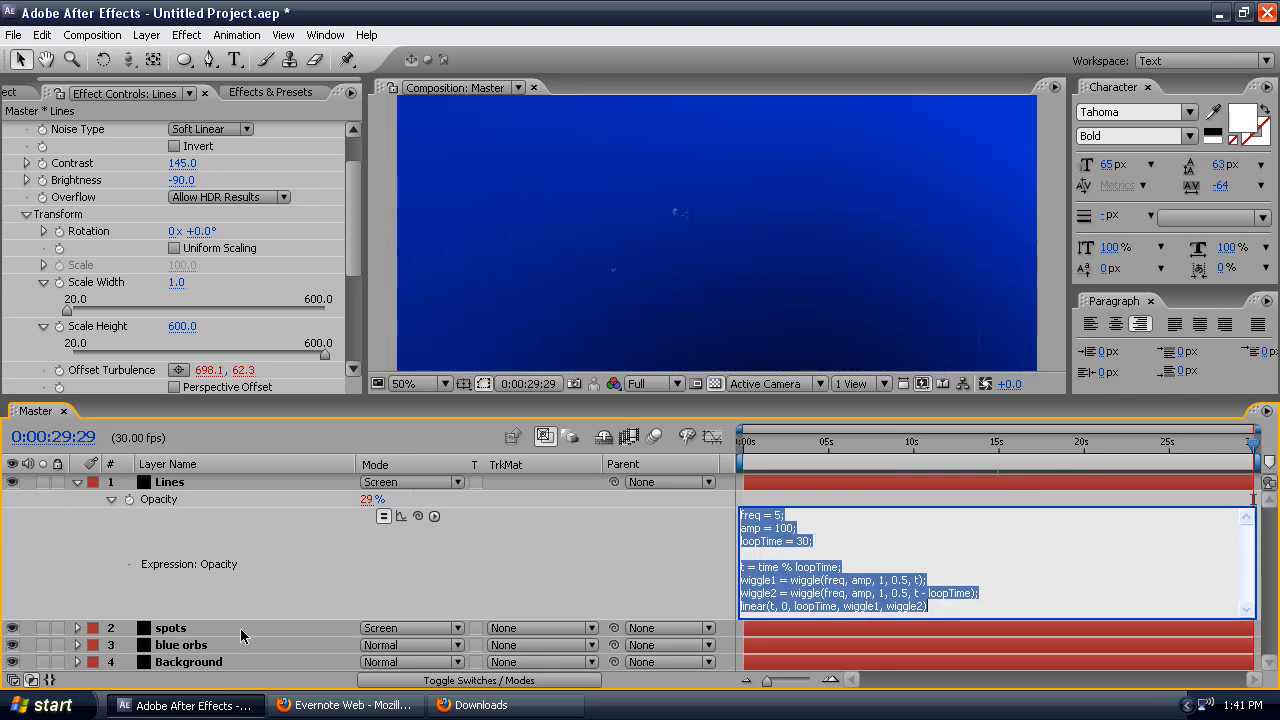
pyautogui.click(182, 630)
pyautogui.press('t')
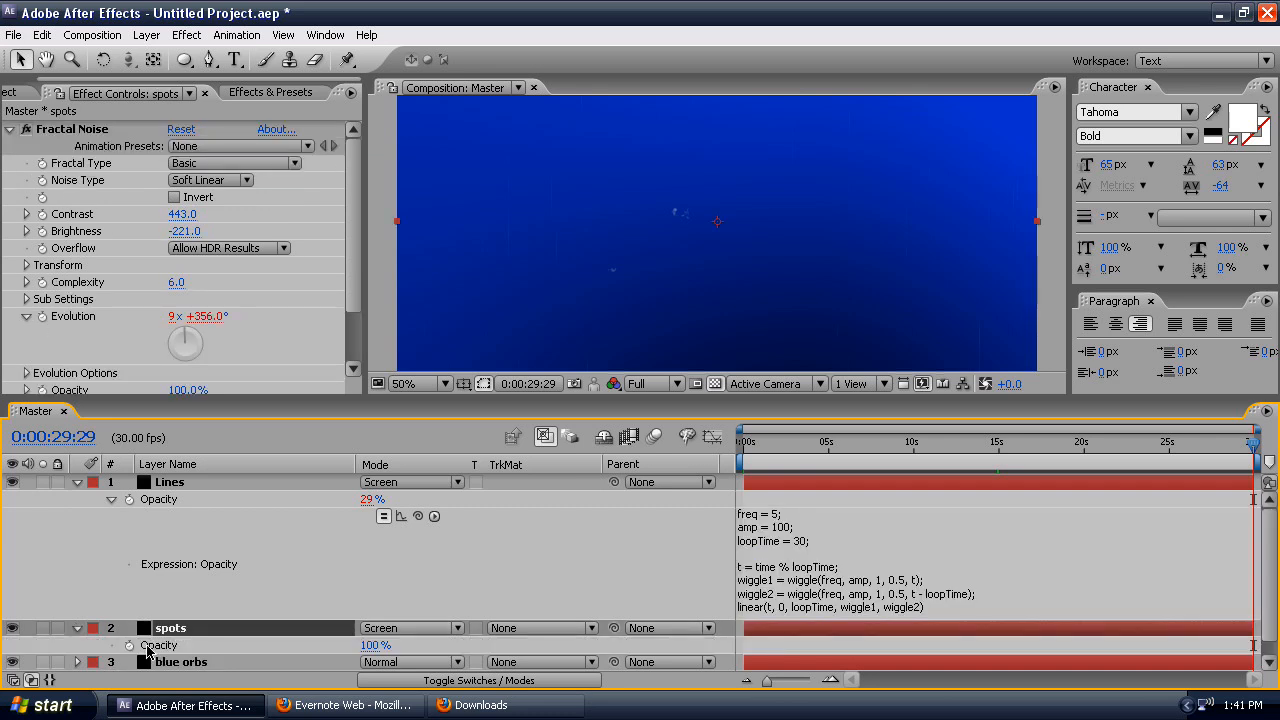
pyautogui.keyDown('alt'); pyautogui.click(128, 647); pyautogui.keyUp('alt')
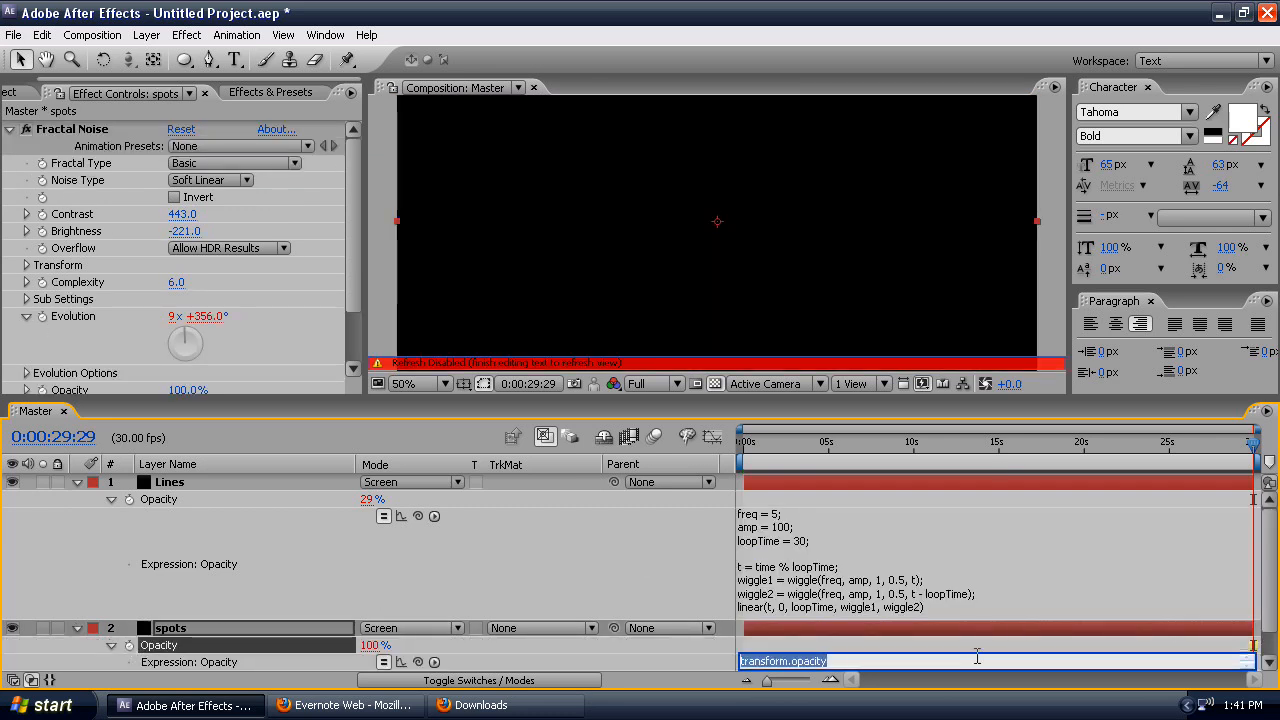
pyautogui.write('linear(t, 0, loopTime, wiggle1, wiggle2)')
pyautogui.press('KP_Enter')
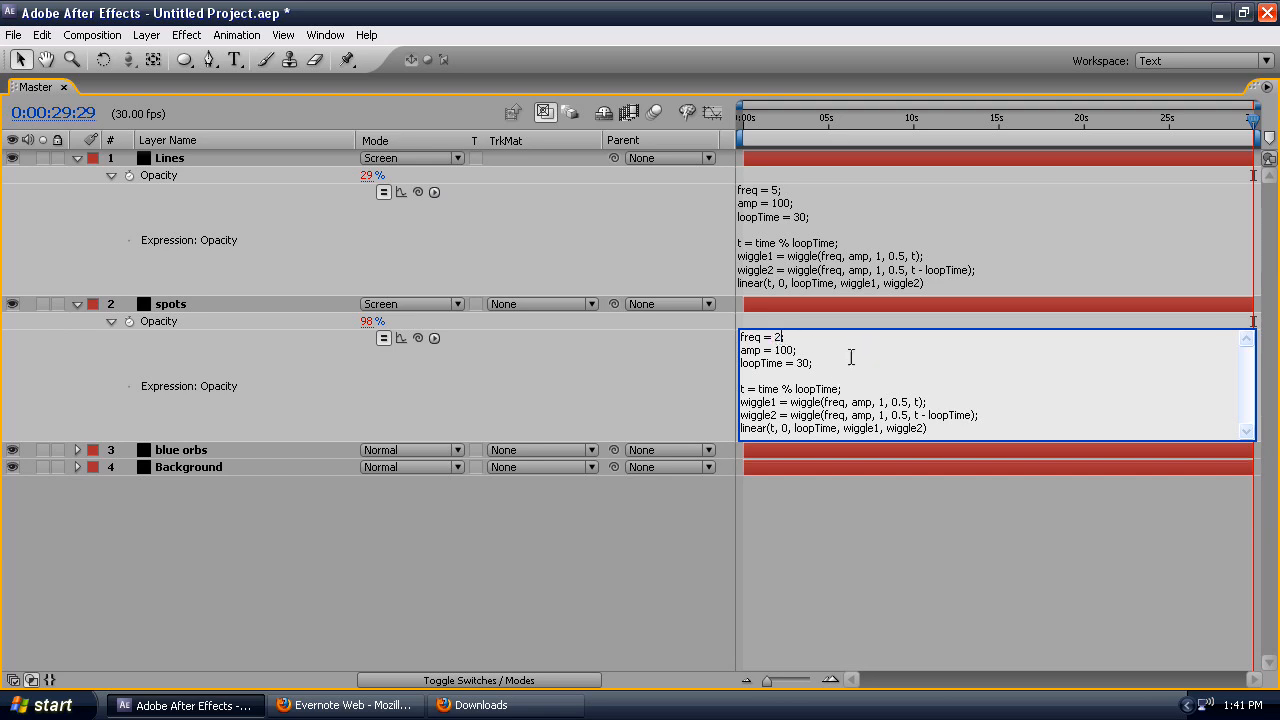
pyautogui.click(640, 602)
# - Lower the spots layer's base Opacity and scrub through the timeline to check the spots
pyautogui.click(337, 320)
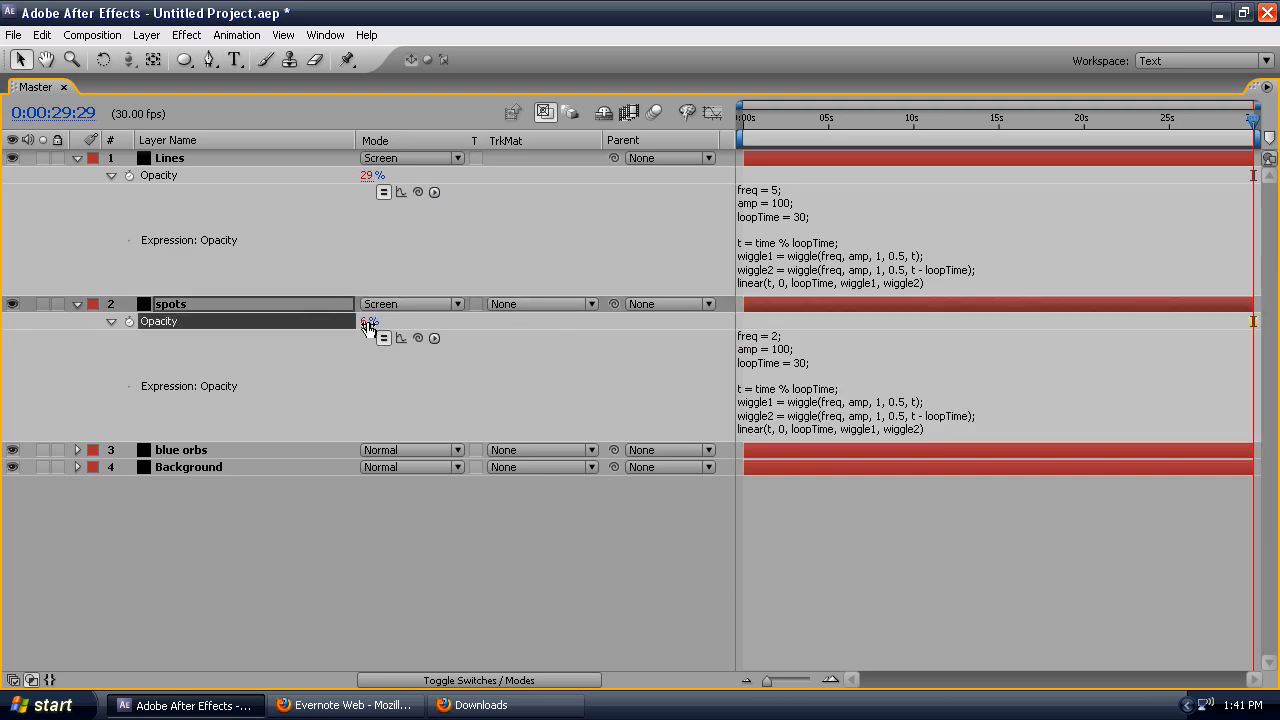
pyautogui.click(366, 606)
pyautogui.press('`')
pyautogui.scroll(-2, 741, 233)
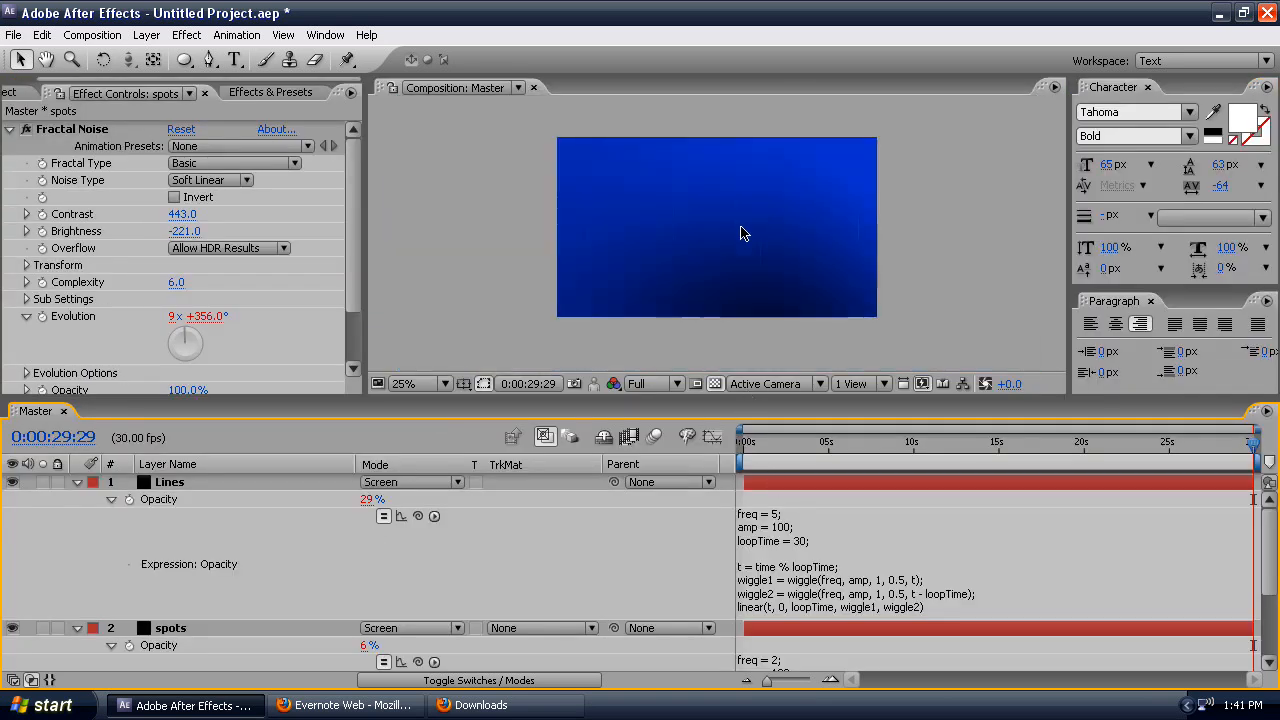
pyautogui.moveTo(755, 455); pyautogui.dragTo(1247, 468)
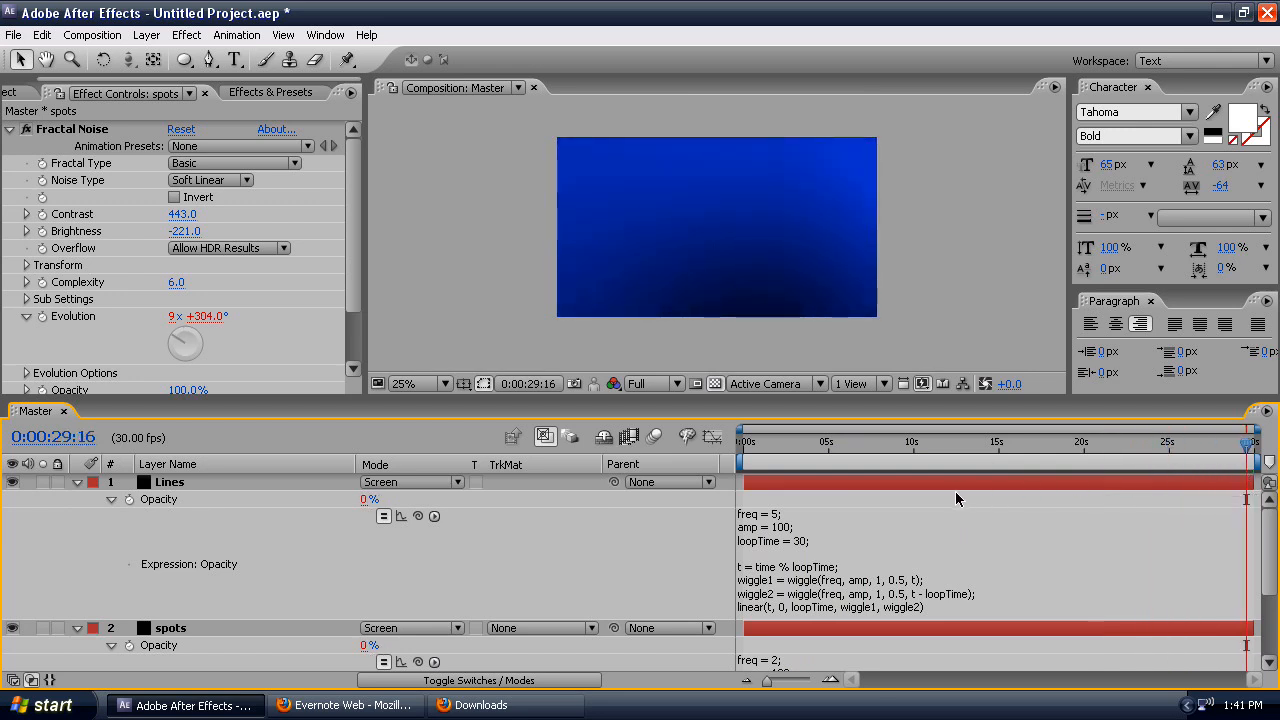
# - Set the spots layer's base Opacity to 40% and scrub back to 0:00:04:26
pyautogui.scroll(-2, 856, 482)
pyautogui.click(366, 579)
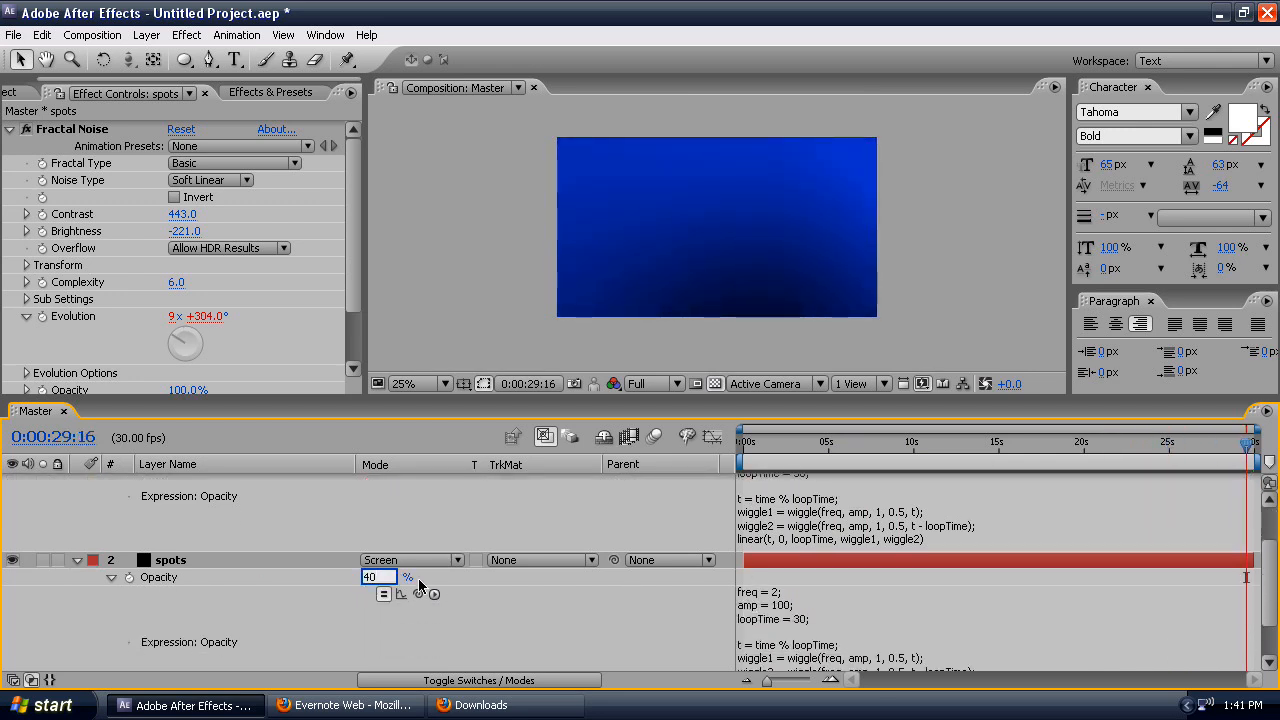
pyautogui.press('Return')
pyautogui.moveTo(950, 455); pyautogui.dragTo(826, 450)
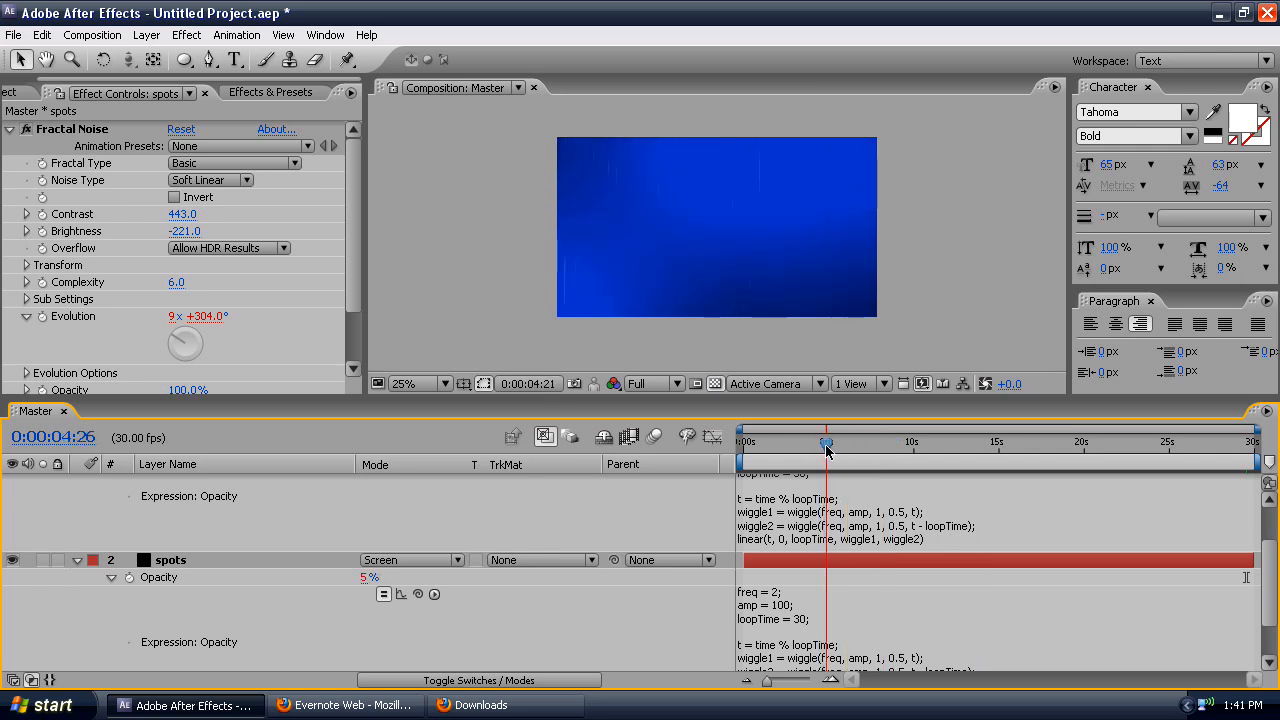
# - End the work area at about 5 seconds, set the preview resolution to Half, and preview the animation at 50% magnification
pyautogui.moveTo(1254, 461); pyautogui.dragTo(833, 463)
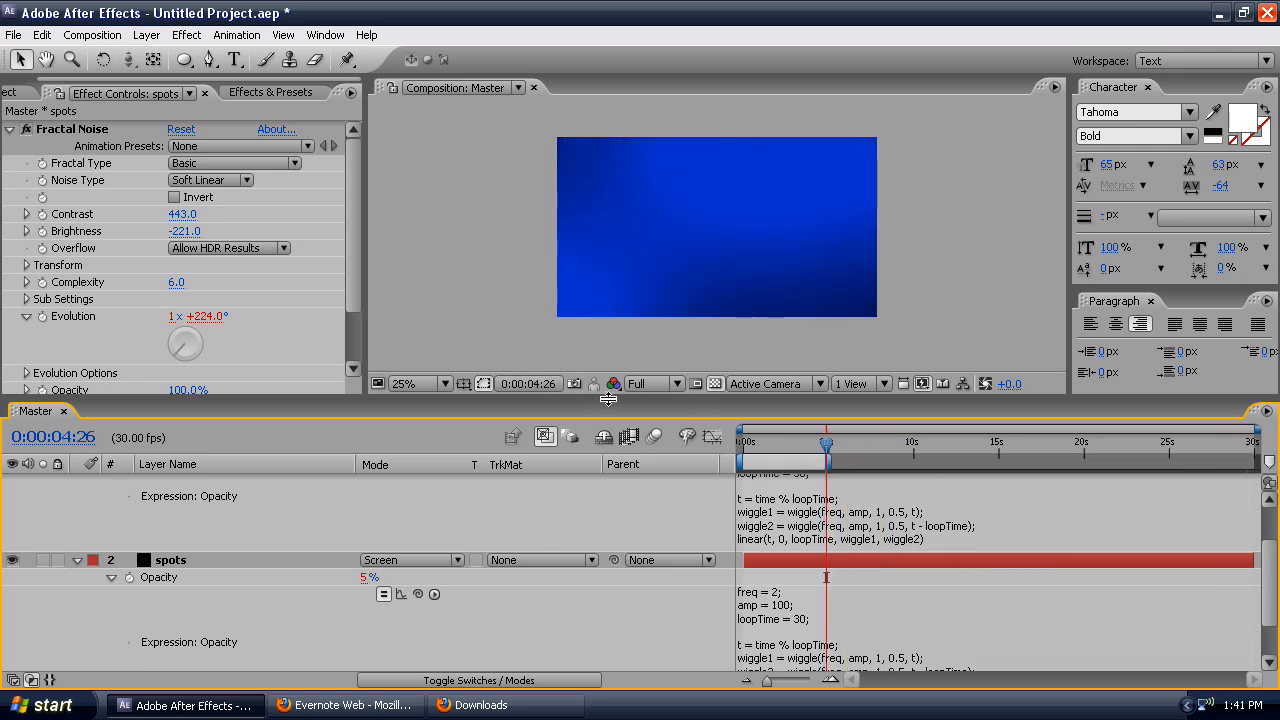
pyautogui.click(645, 386)
pyautogui.click(660, 422)
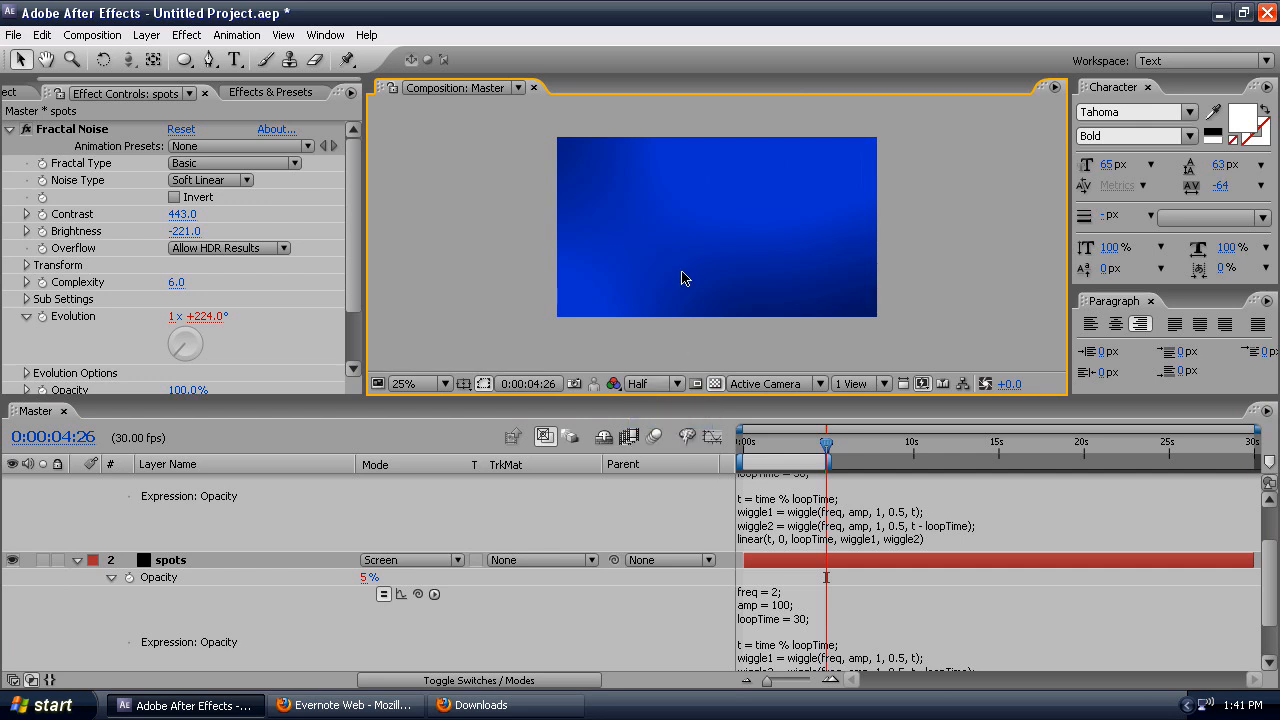
pyautogui.press('.')
pyautogui.press('.')
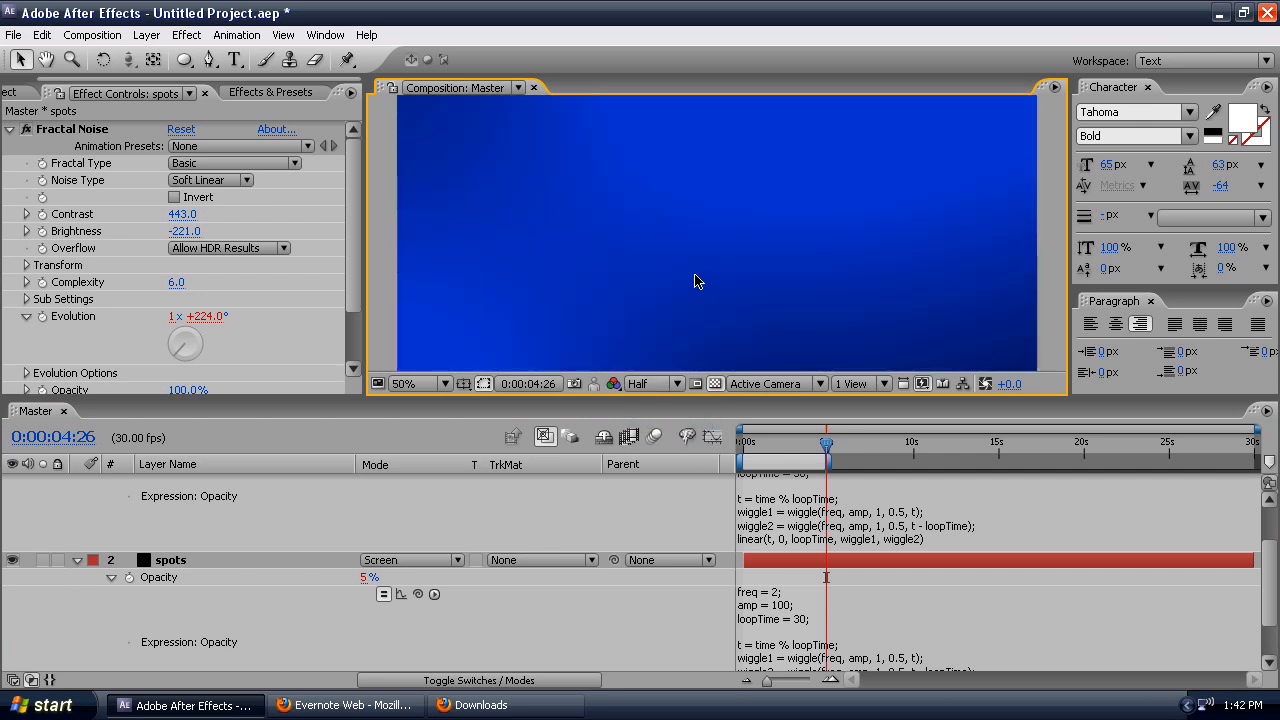
pyautogui.press('shift+KP_0')
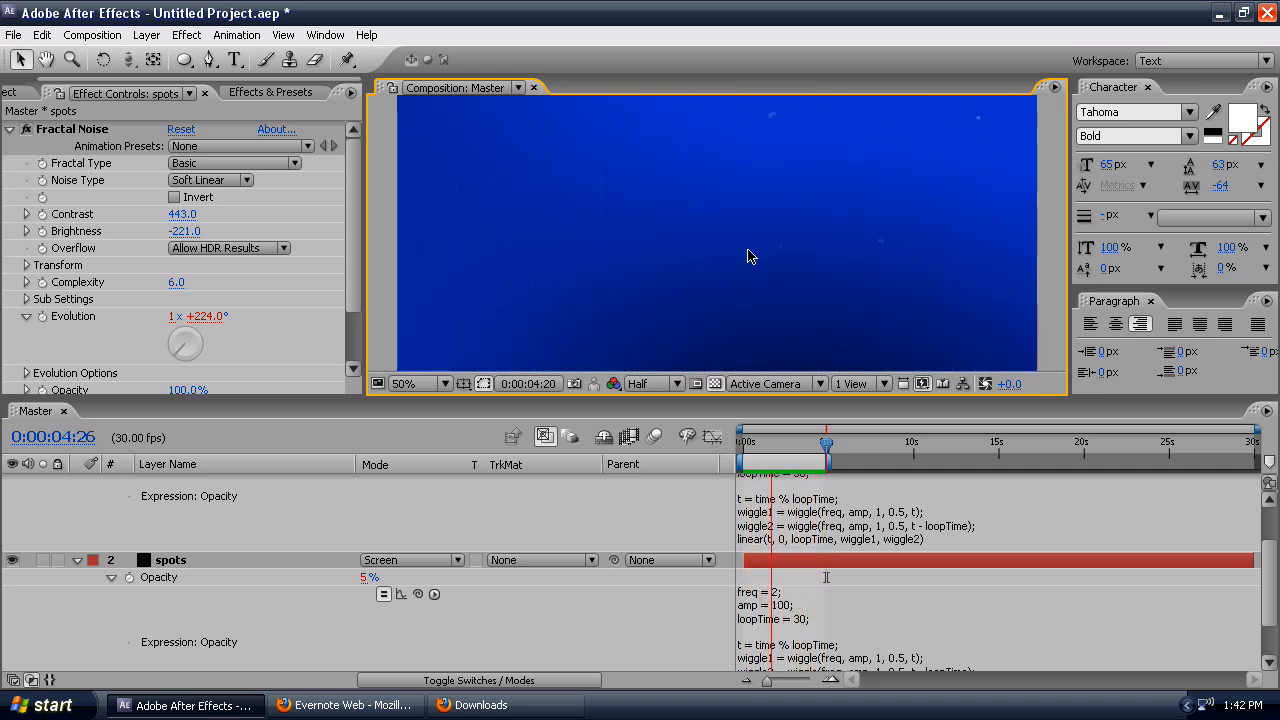
# - Copy the Lines Opacity expression to the spots layer's Fractal Noise Offset Turbulence
pyautogui.click(815, 548)
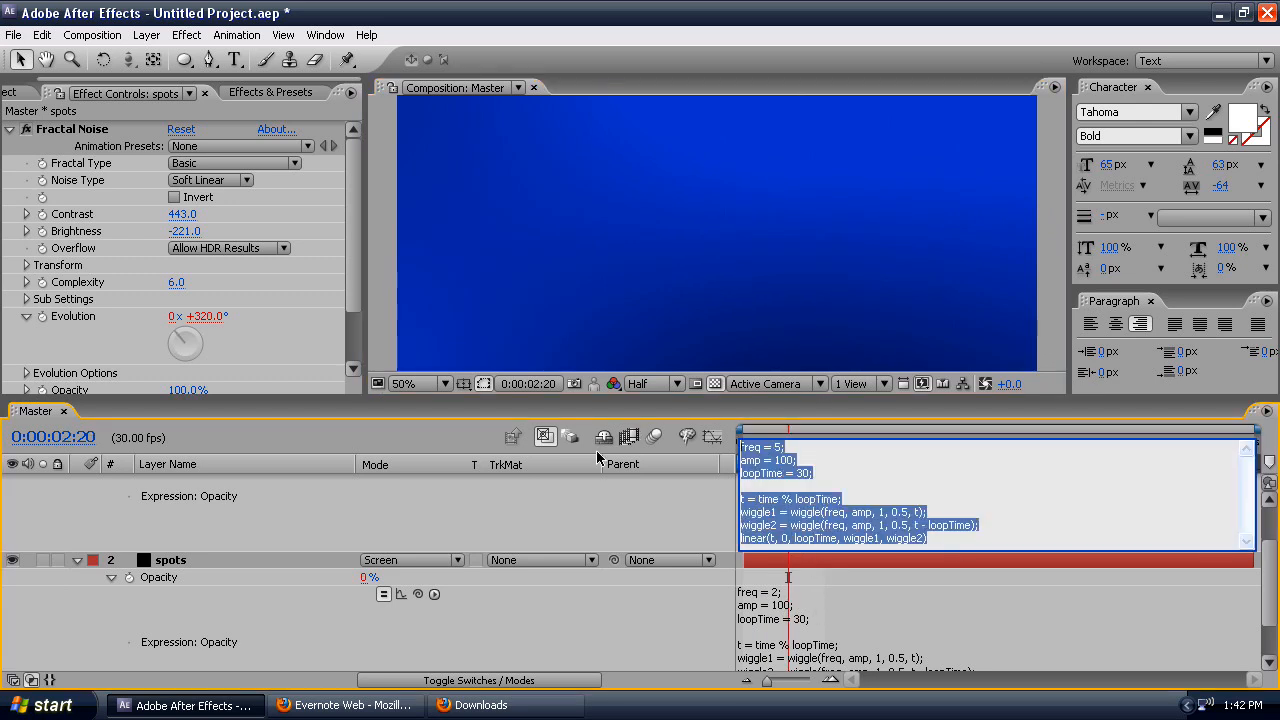
pyautogui.click(482, 516)
pyautogui.click(160, 563)
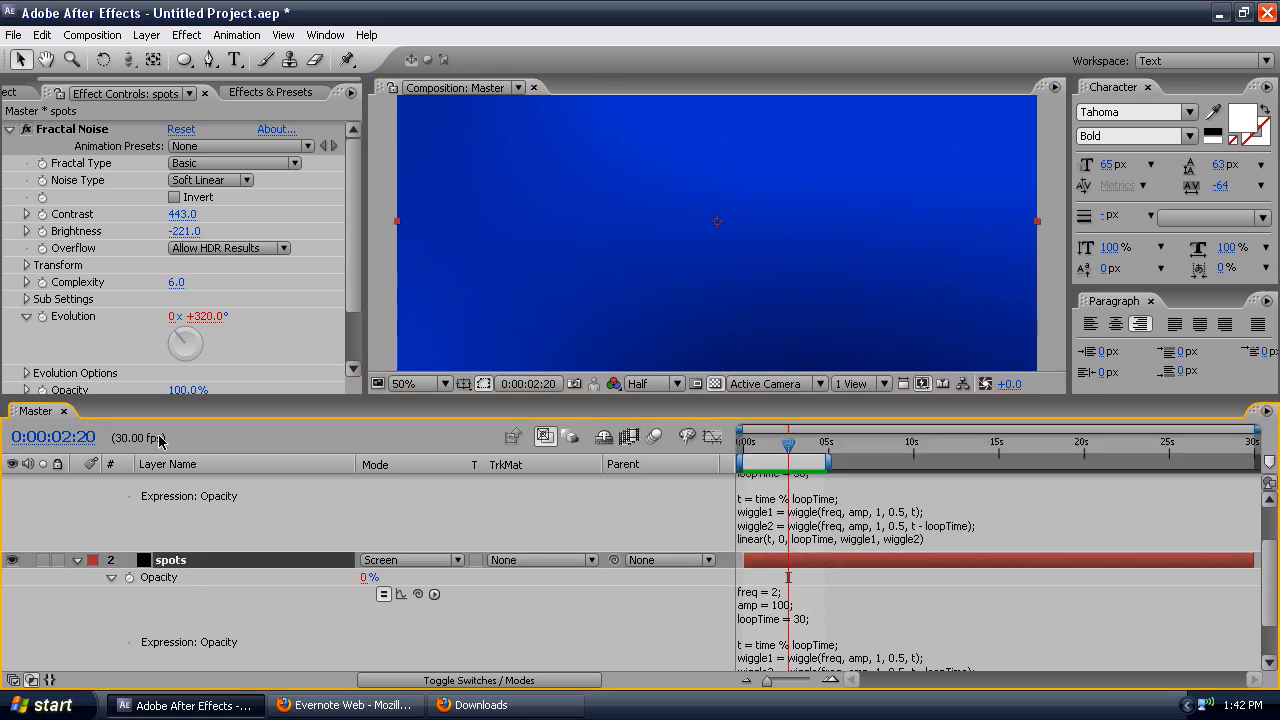
pyautogui.scroll(-3, 133, 193)
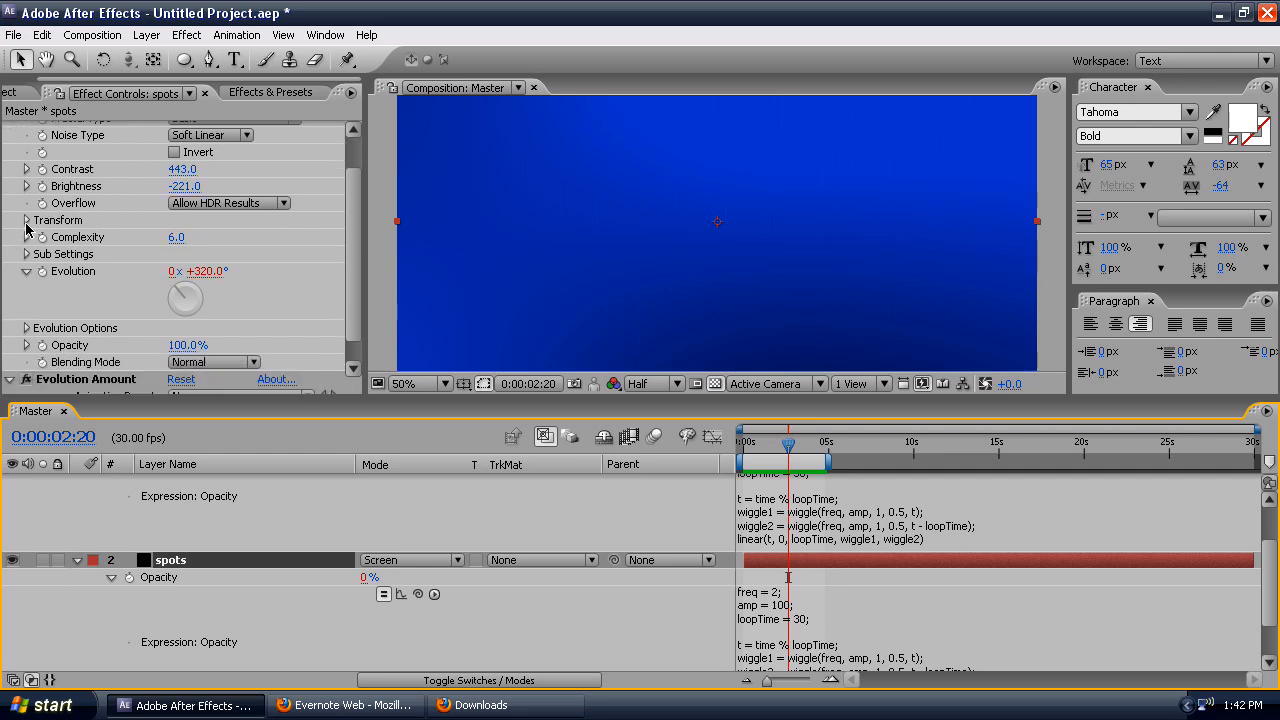
pyautogui.click(27, 221)
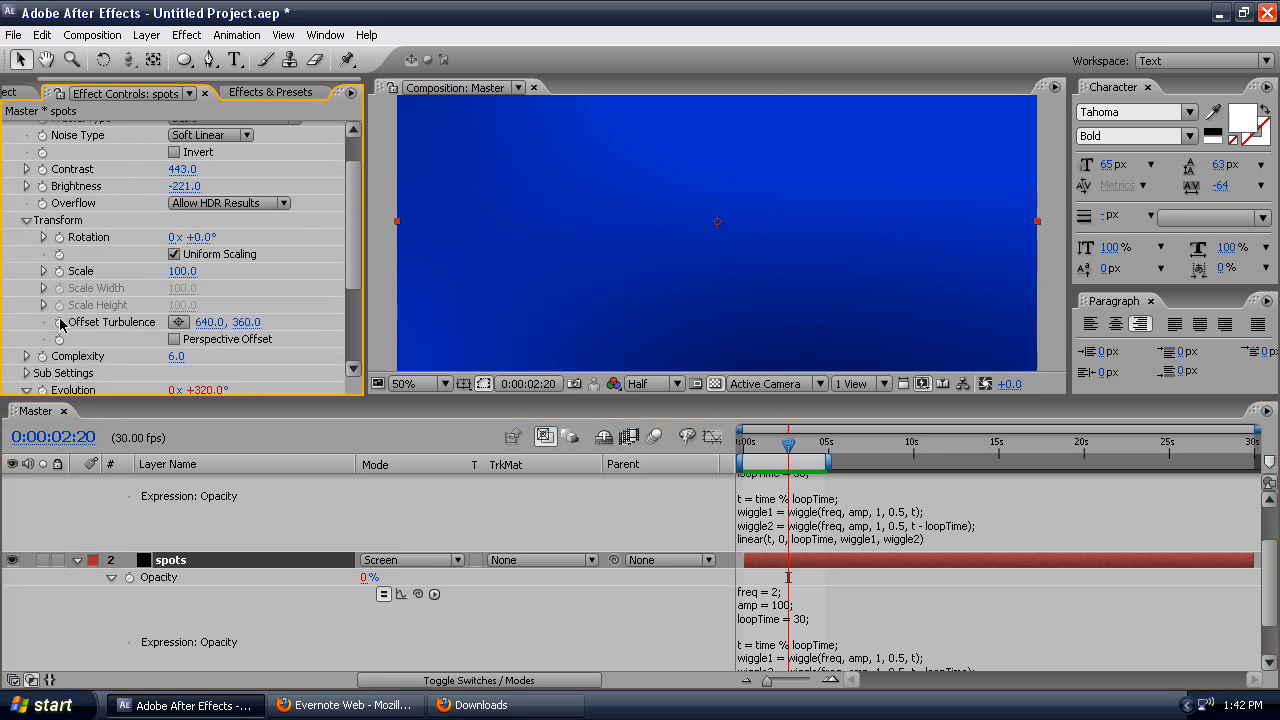
pyautogui.keyDown('alt'); pyautogui.click(60, 324); pyautogui.keyUp('alt')
pyautogui.write('linear(t, 0, loopTime, wiggle1, wiggle2)')
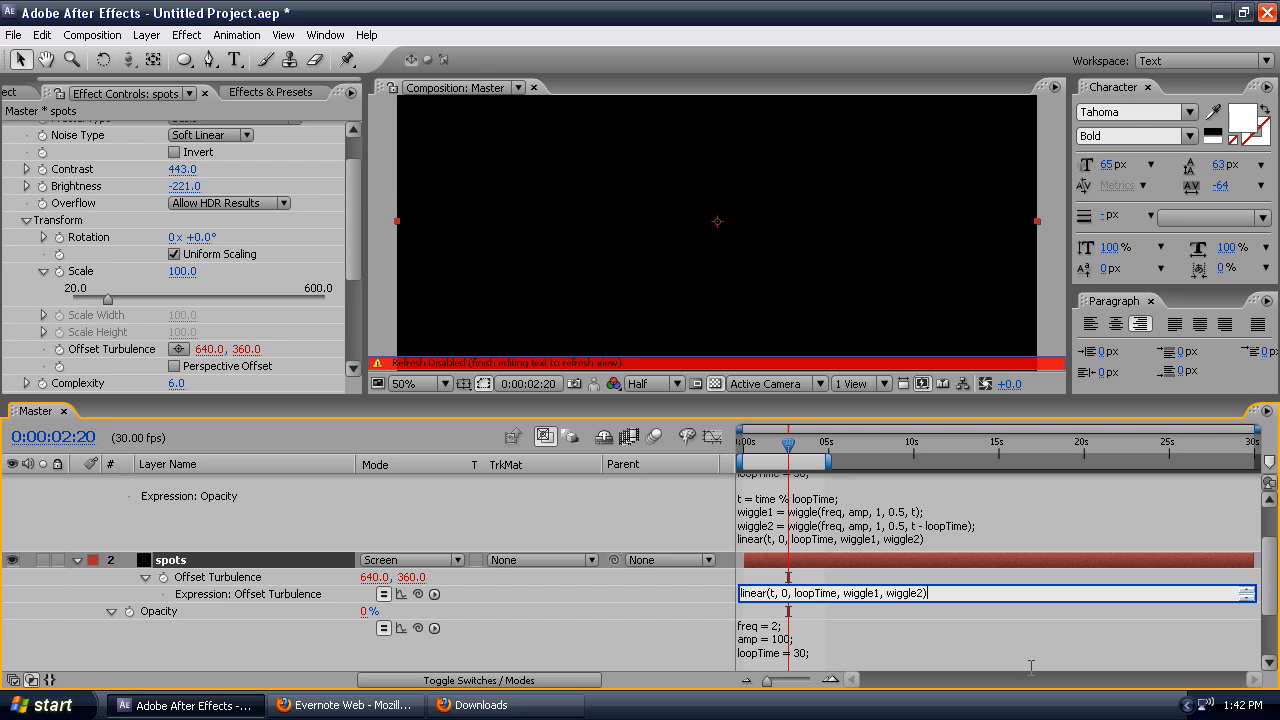
pyautogui.click(902, 577)
# - Change amp to 800 in the spots layer's Offset Turbulence expression
pyautogui.click(821, 595)
pyautogui.click(811, 620)
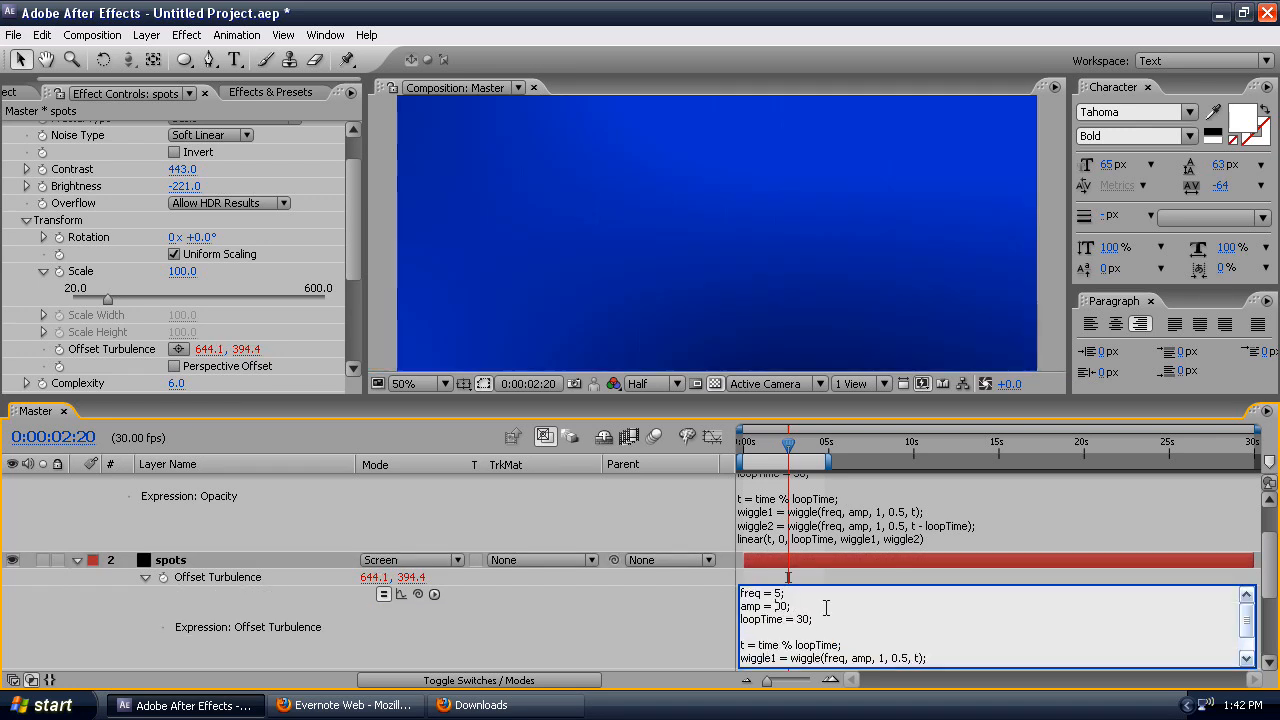
pyautogui.click(776, 606)
pyautogui.write('8')
pyautogui.click(864, 568)
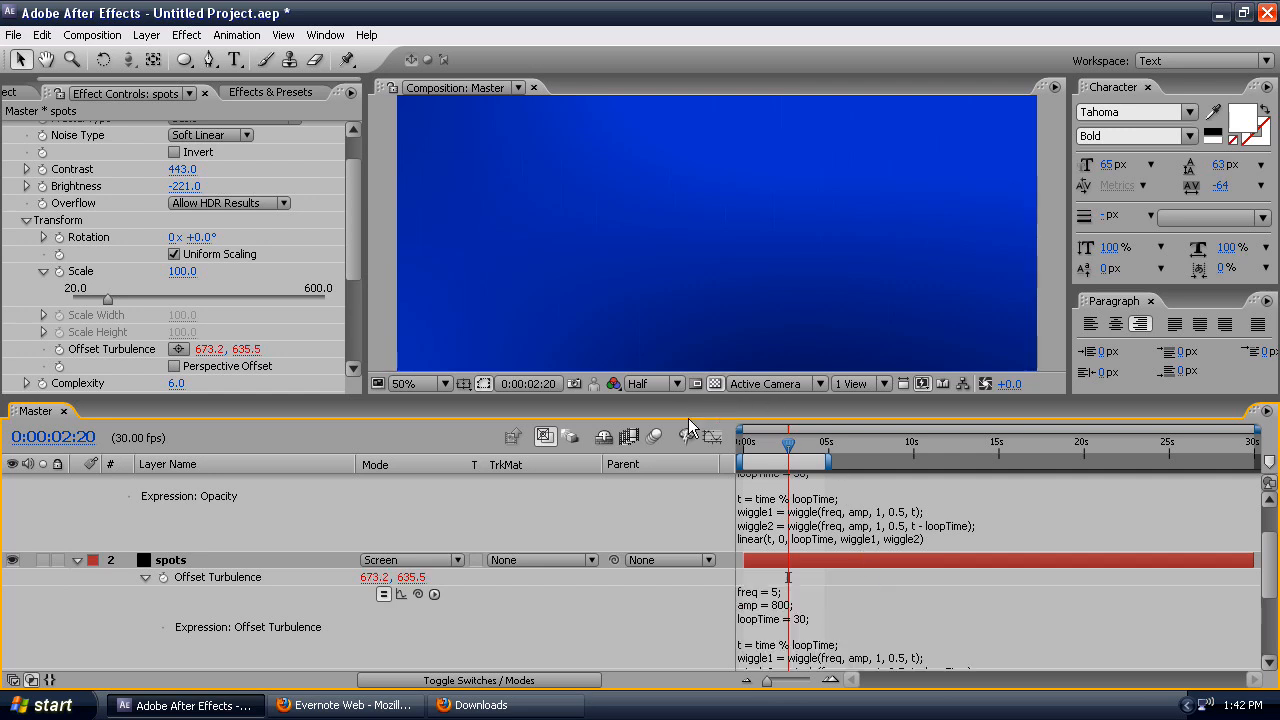
# - Scrub to 0:00:05:07 and preview the work area to check the moving spots at 25% magnification
pyautogui.moveTo(789, 447); pyautogui.dragTo(831, 447)
pyautogui.scroll(-2, 713, 225)
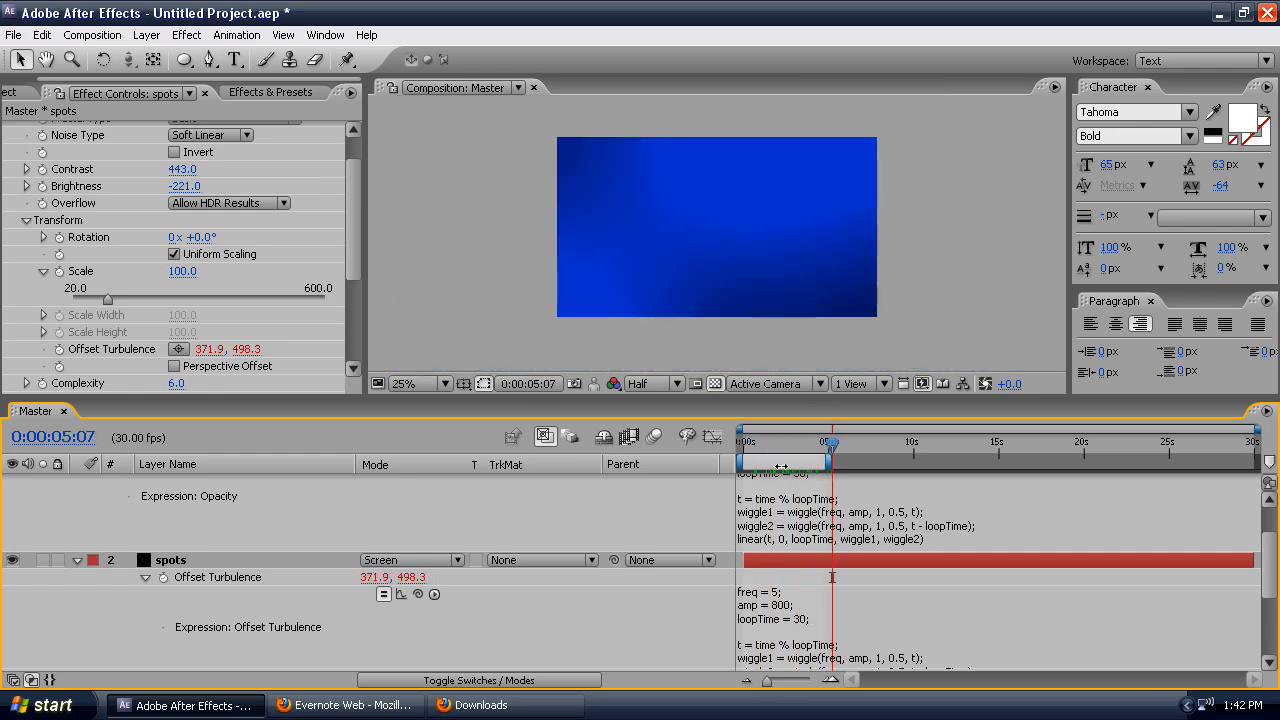
pyautogui.press('KP_0')
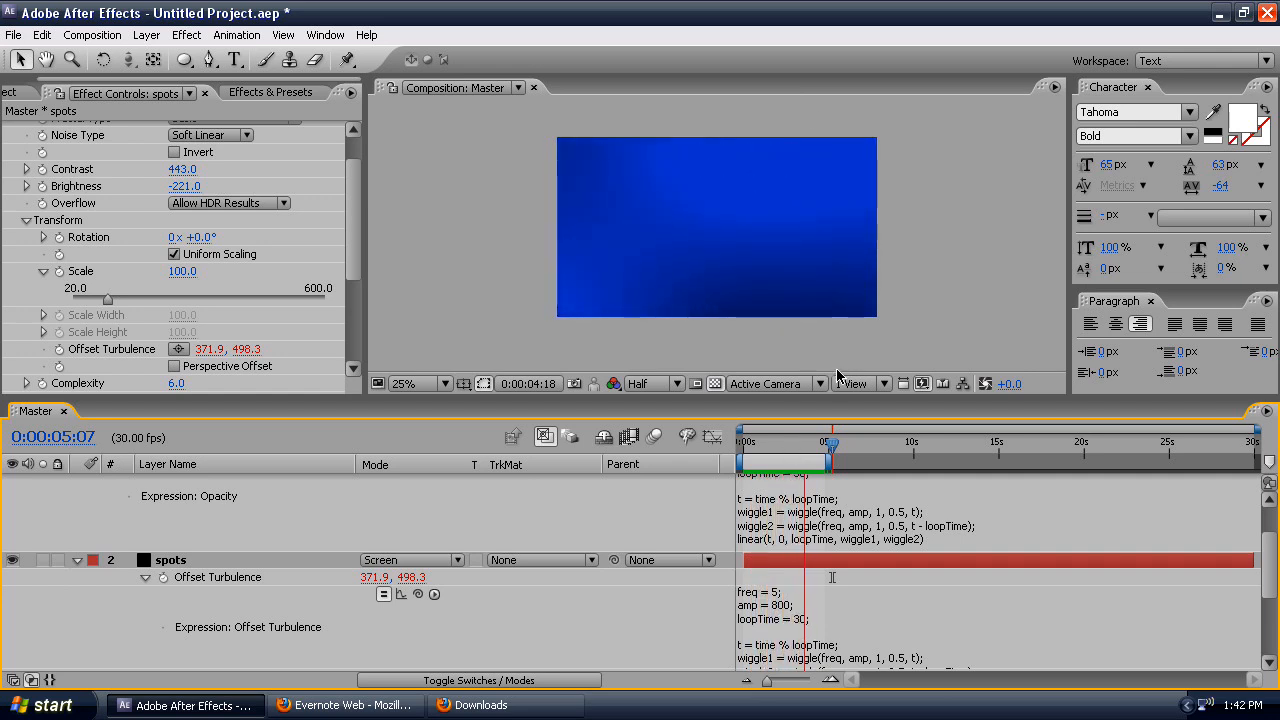
pyautogui.press('space')
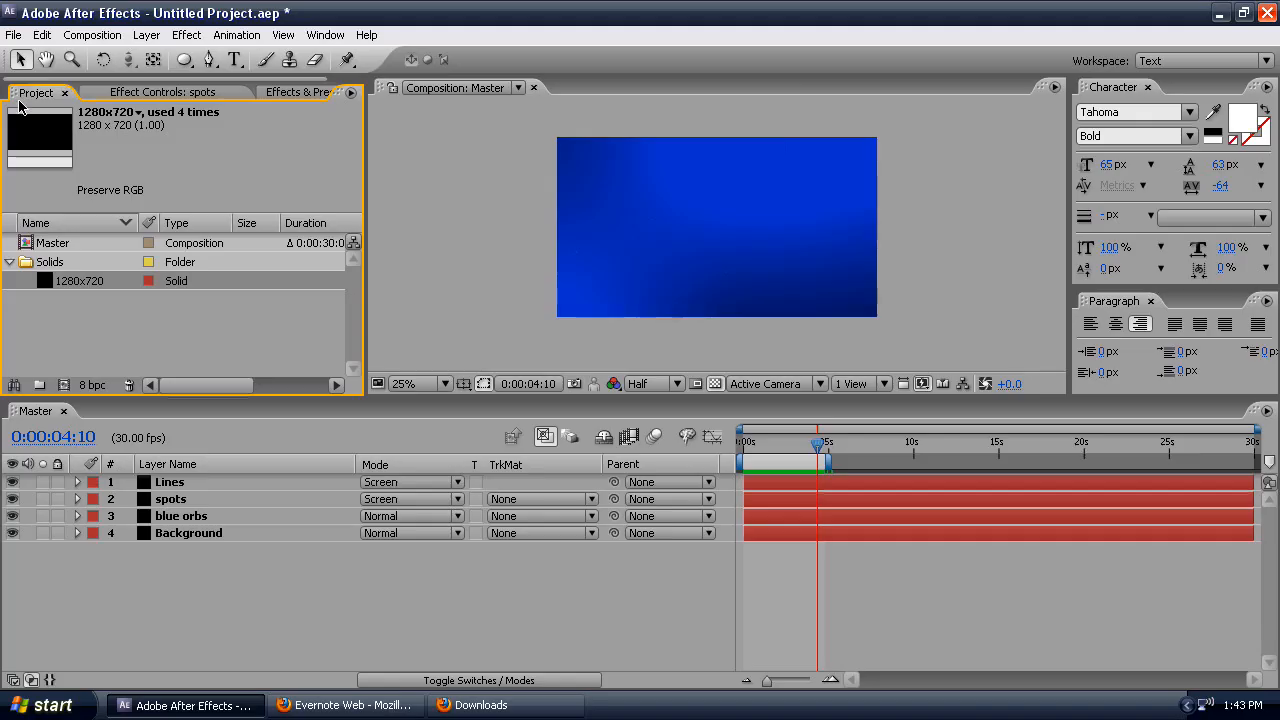
# - Add the 1280x720 solid as the top layer of Master and apply the loopedNoise preset to it
pyautogui.moveTo(87, 286); pyautogui.dragTo(166, 476)
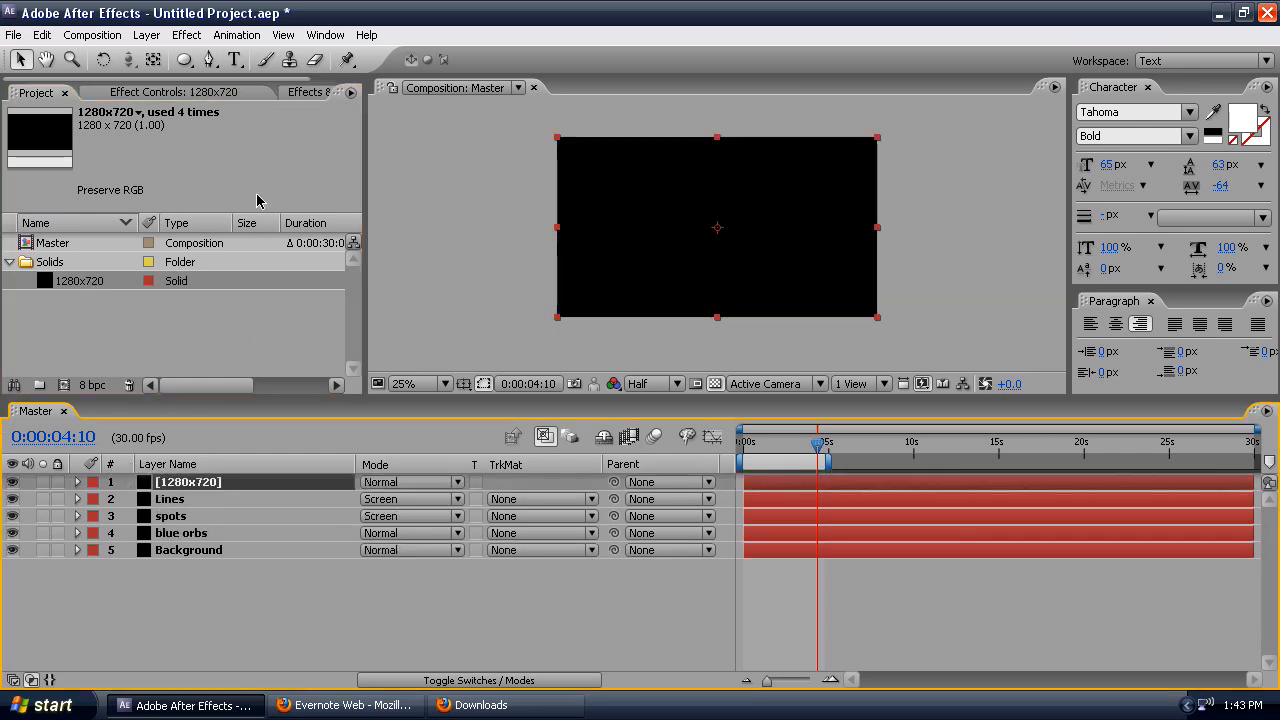
pyautogui.click(300, 92)
pyautogui.moveTo(160, 190); pyautogui.dragTo(208, 486)
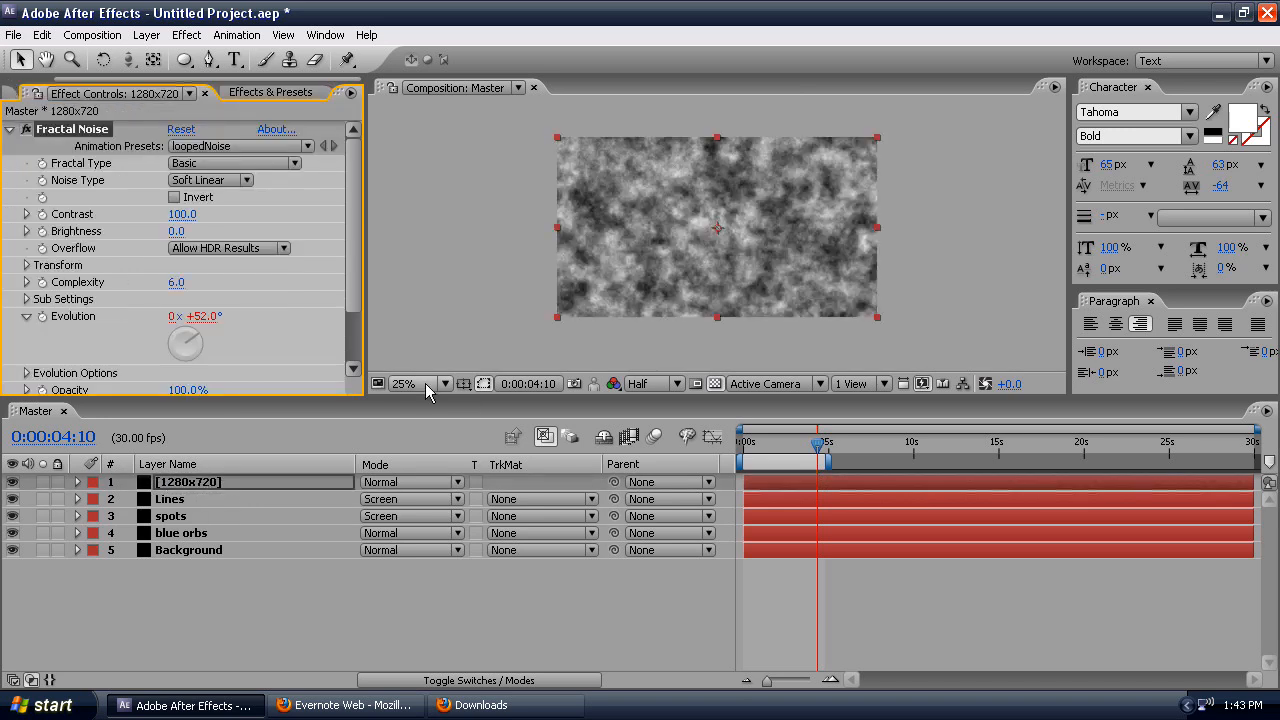
# - Set the new layer's Fractal Noise Complexity to 1, Scale to 827, Contrast to 252 and Brightness to -79
pyautogui.click(176, 282)
pyautogui.press('Return')
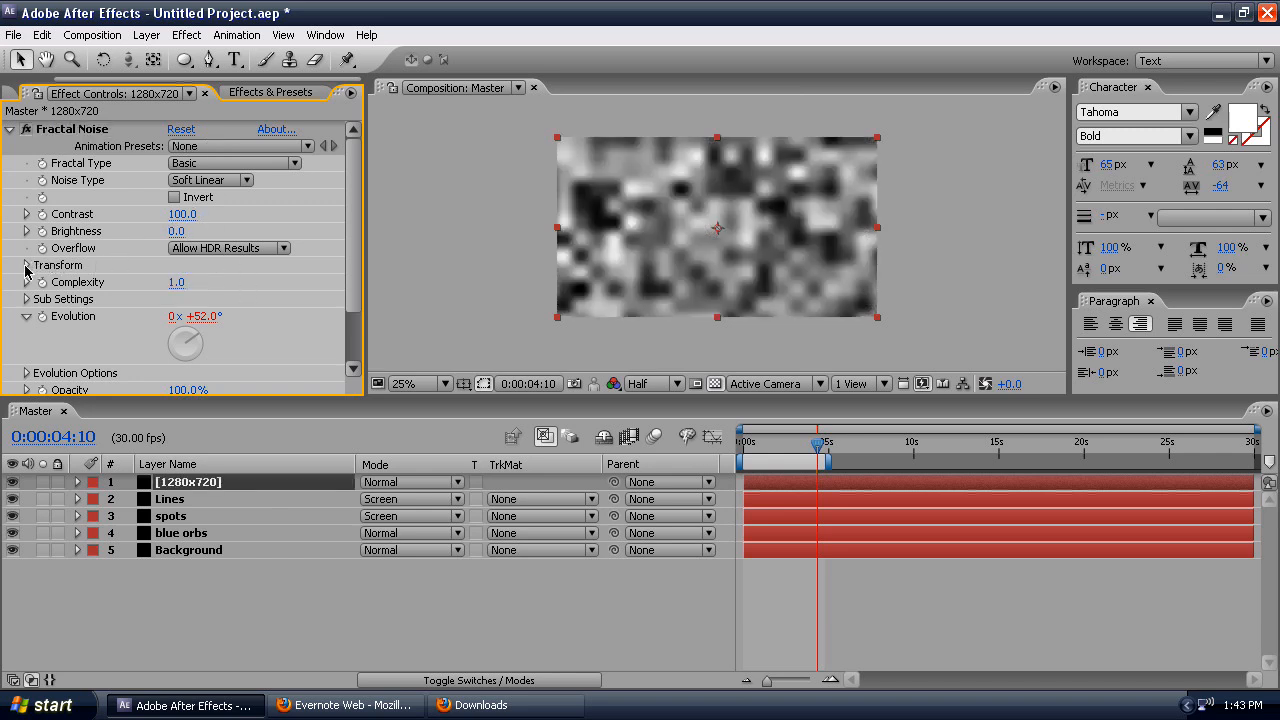
pyautogui.click(27, 266)
pyautogui.moveTo(182, 316); pyautogui.dragTo(894, 307)
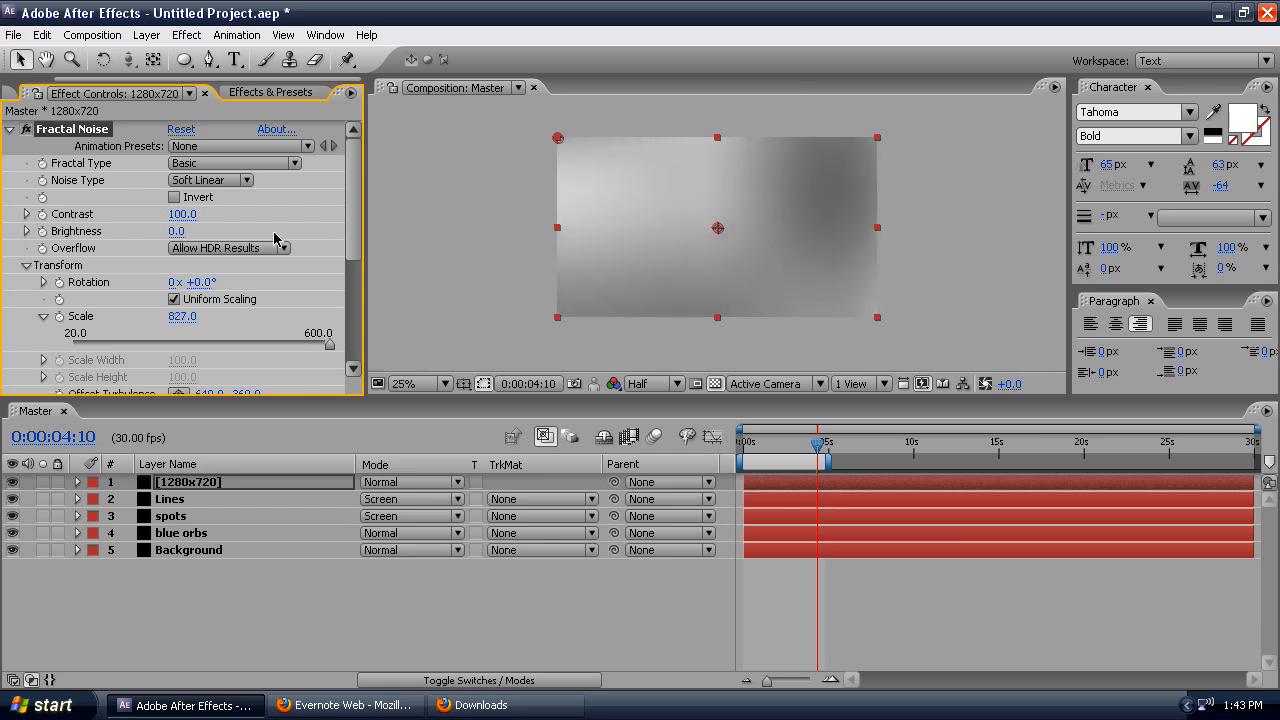
pyautogui.moveTo(178, 214); pyautogui.dragTo(210, 214)
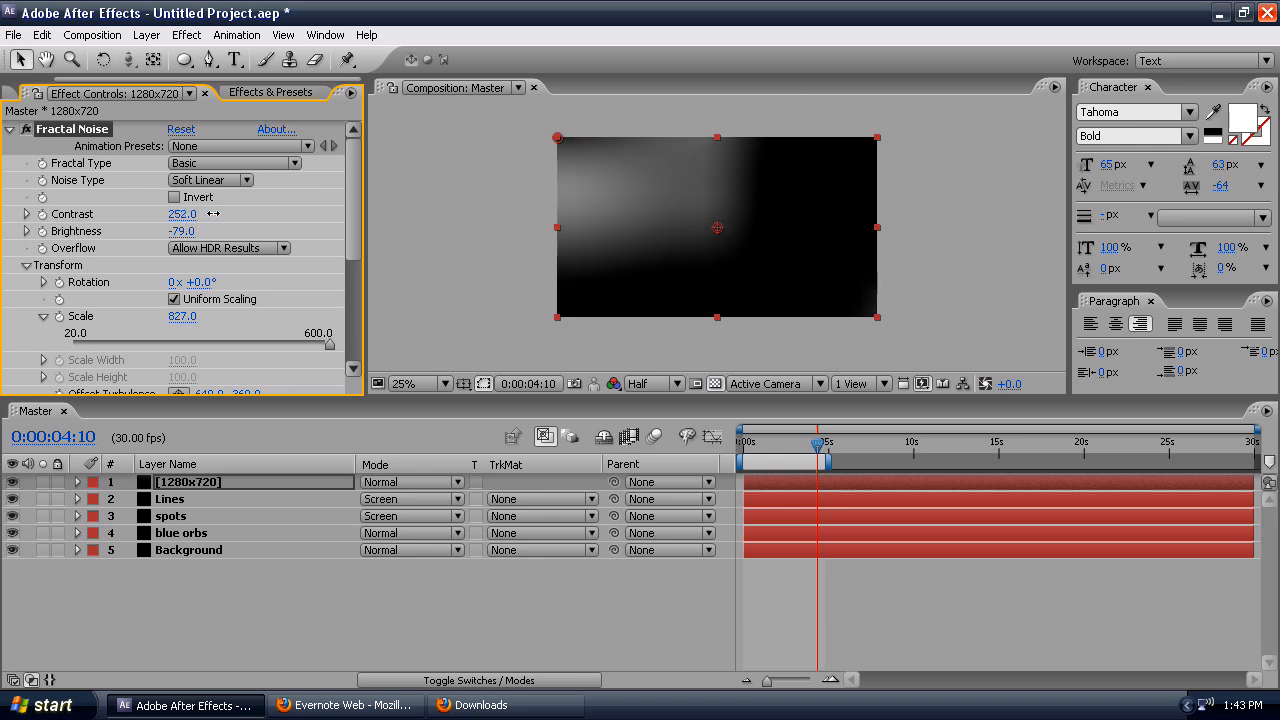
# - Set the new noise layer's Evolution Amount slider to 20 and scrub from the start to 0:00:18:01
pyautogui.scroll(-5, 250, 310)
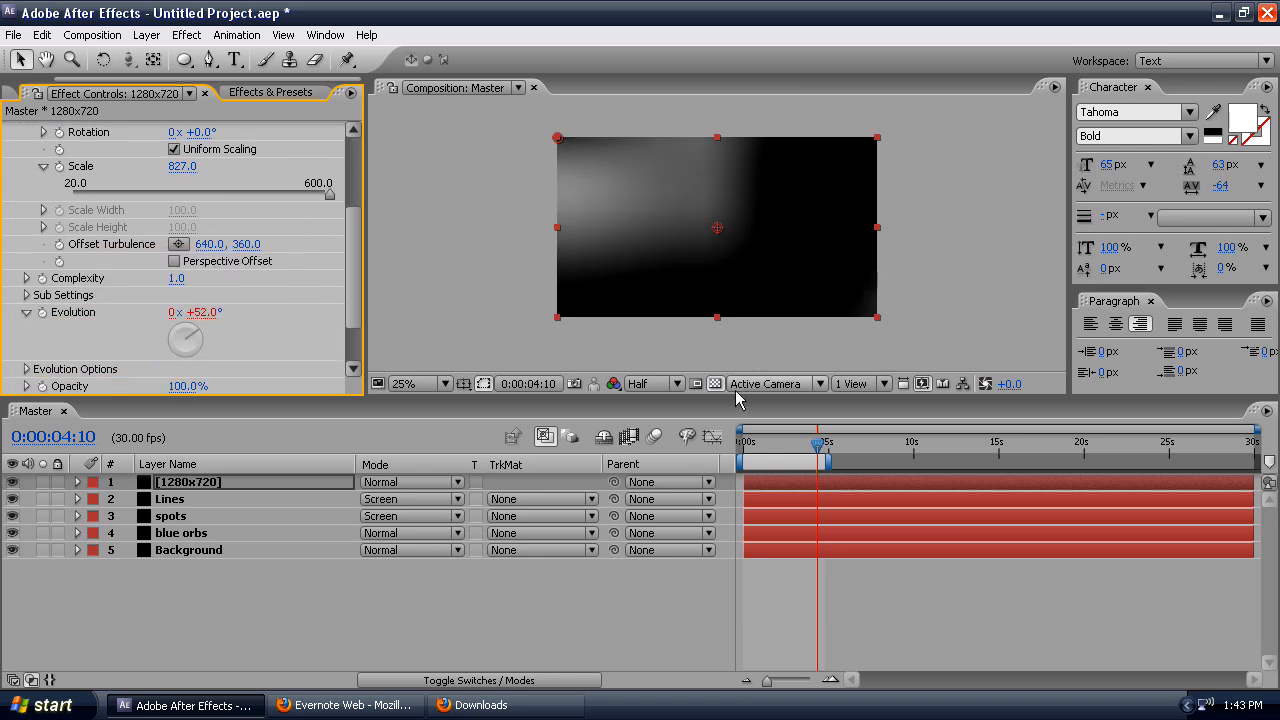
pyautogui.moveTo(893, 452); pyautogui.dragTo(703, 511)
pyautogui.scroll(-3, 303, 294)
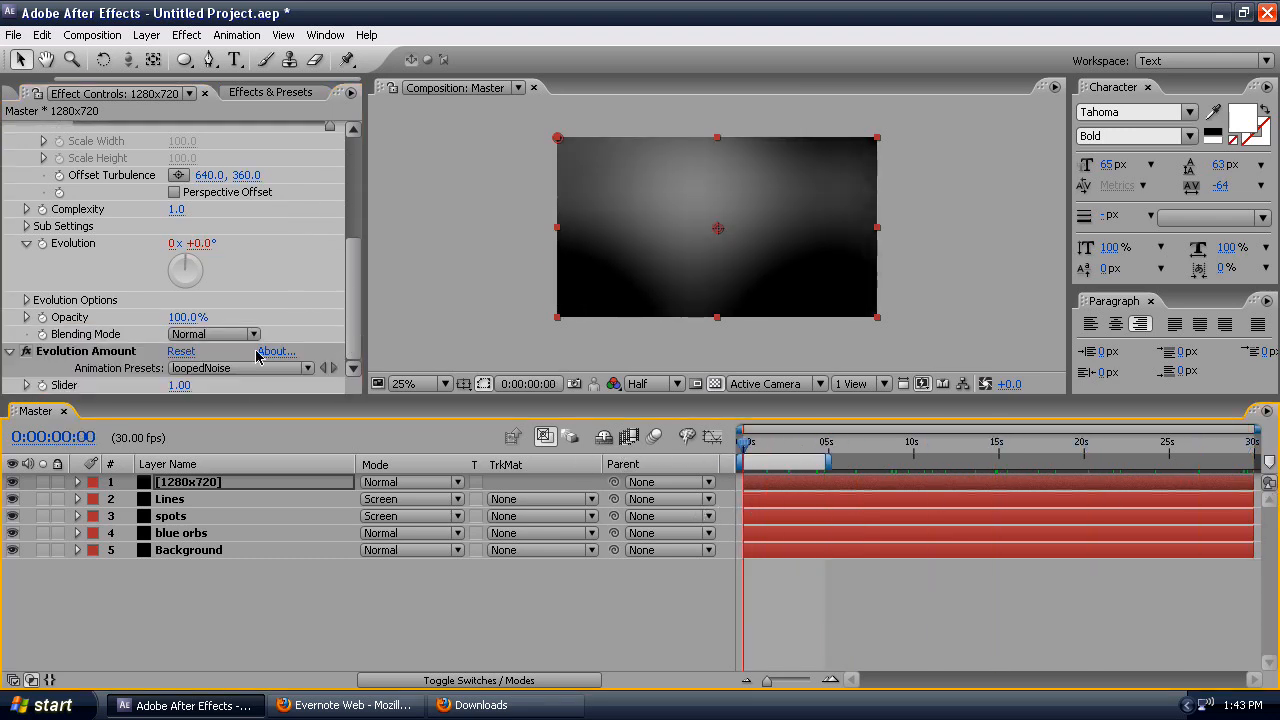
pyautogui.click(180, 386)
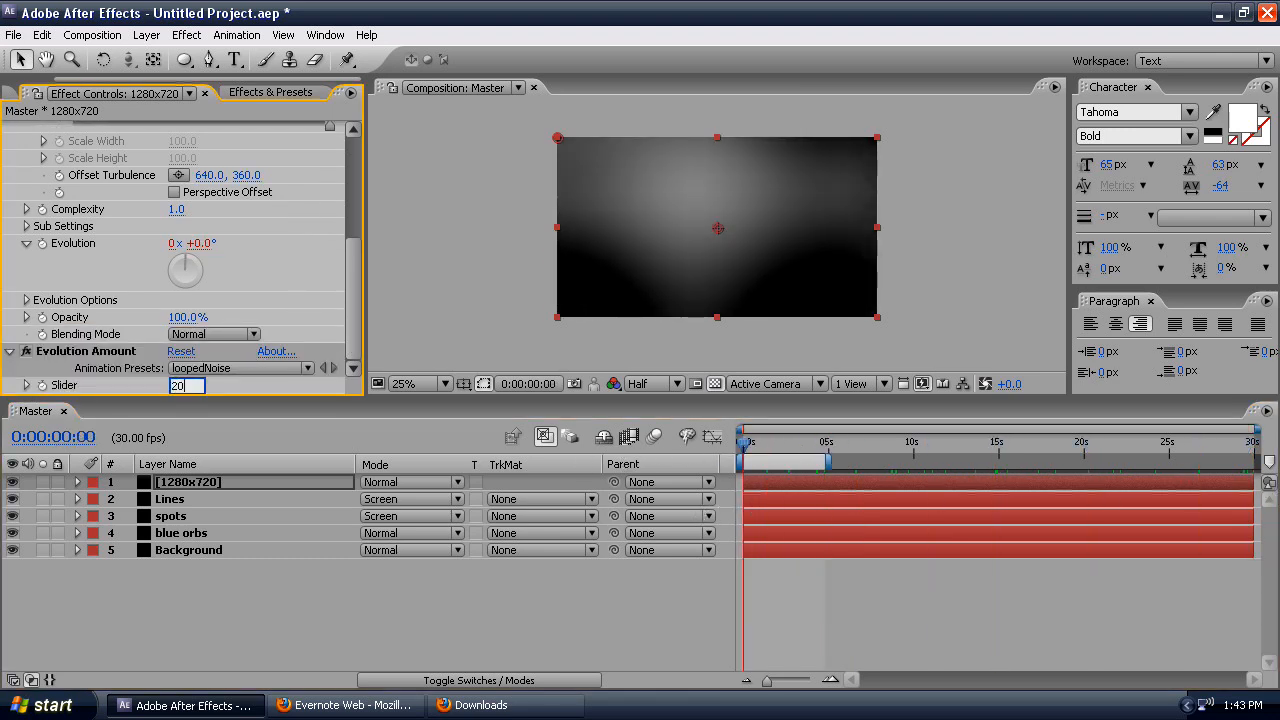
pyautogui.press('Return')
pyautogui.moveTo(840, 455); pyautogui.dragTo(1050, 452)
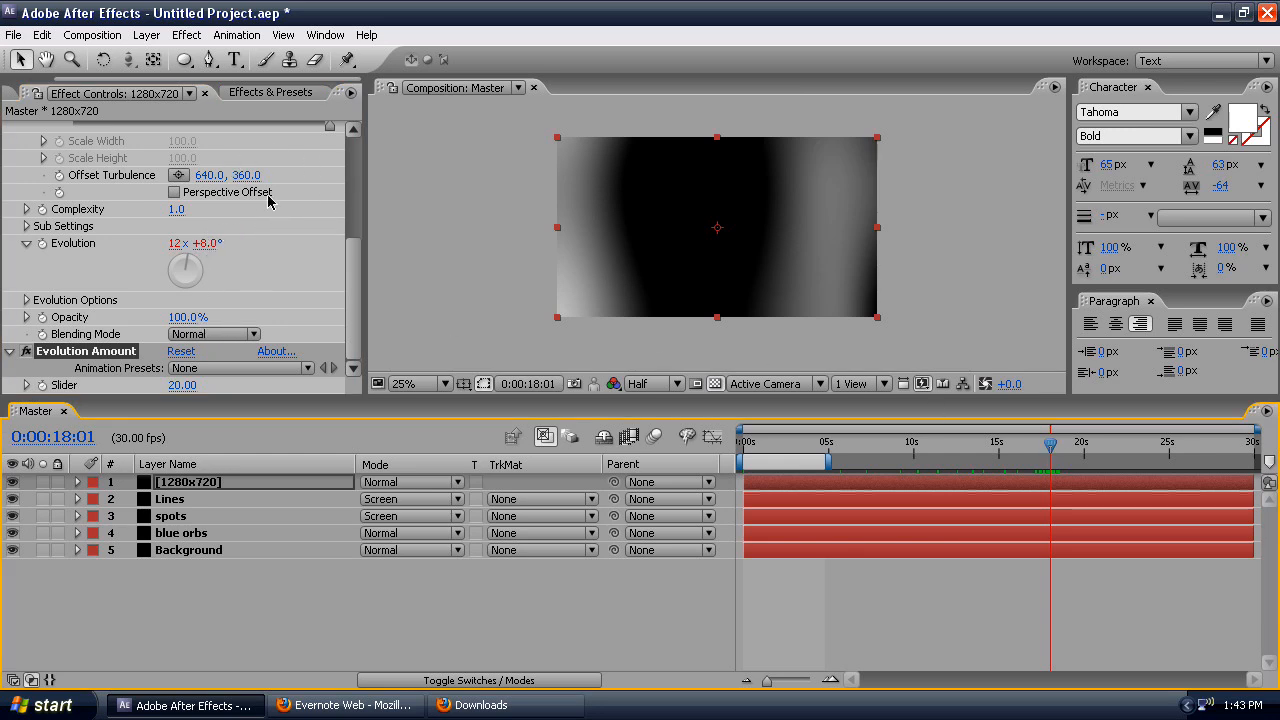
# - Shift the new layer's Offset Turbulence to 1044, 468 and scrub back to the start of the timeline
pyautogui.moveTo(242, 176); pyautogui.dragTo(326, 211)
pyautogui.moveTo(208, 177); pyautogui.dragTo(918, 588)
pyautogui.moveTo(918, 441); pyautogui.dragTo(745, 441)
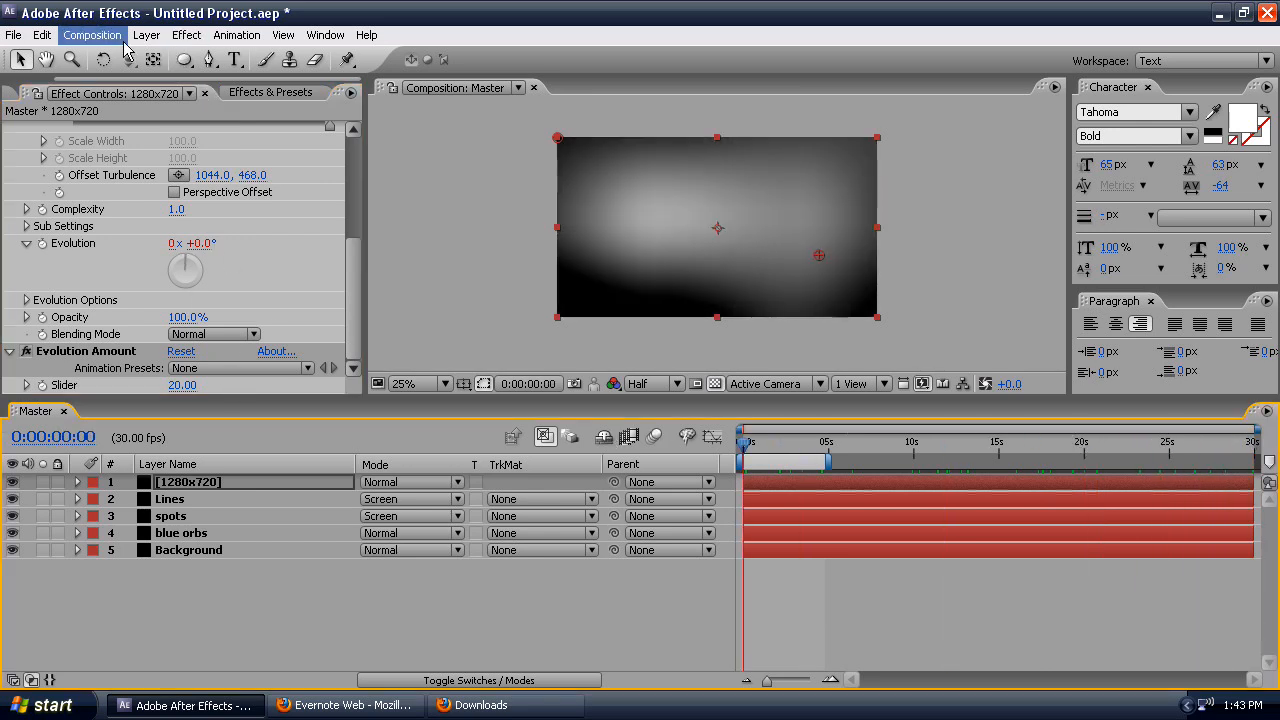
# - Pre-compose the new noise layer as orangeOrbs, moving all attributes into the new composition and opening it
pyautogui.click(92, 38)
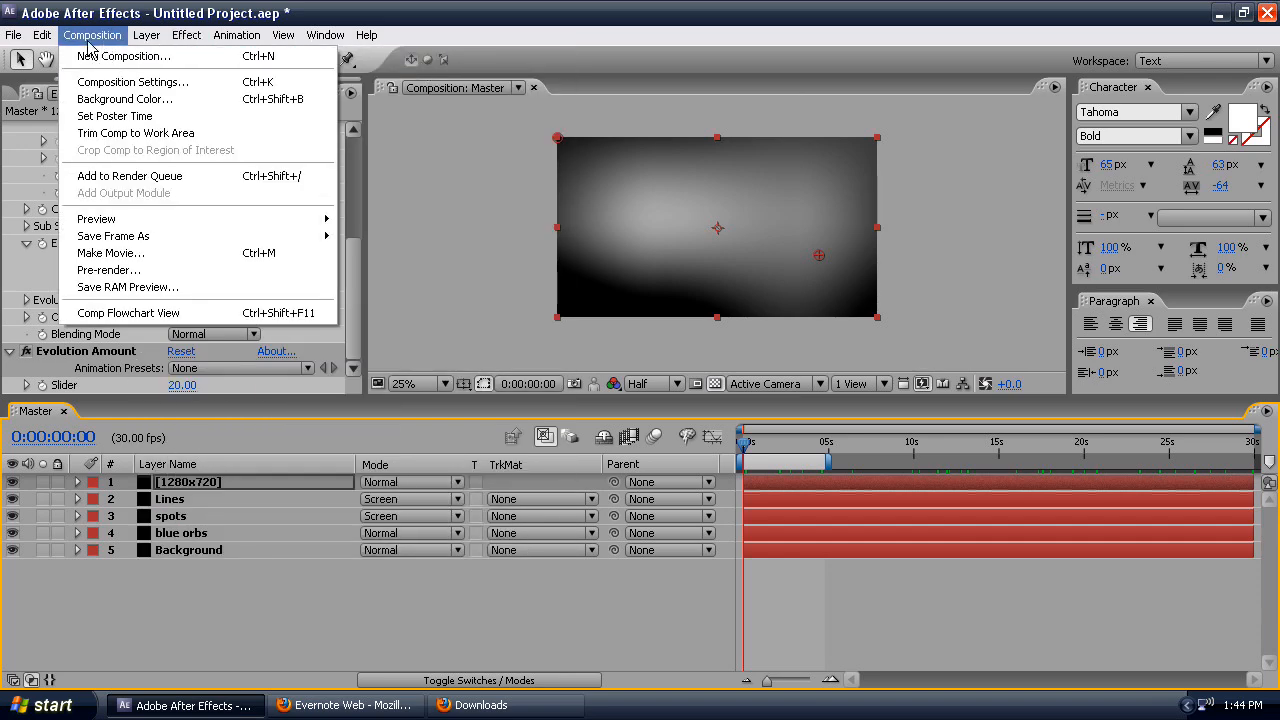
pyautogui.moveTo(141, 40)
pyautogui.click(470, 73)
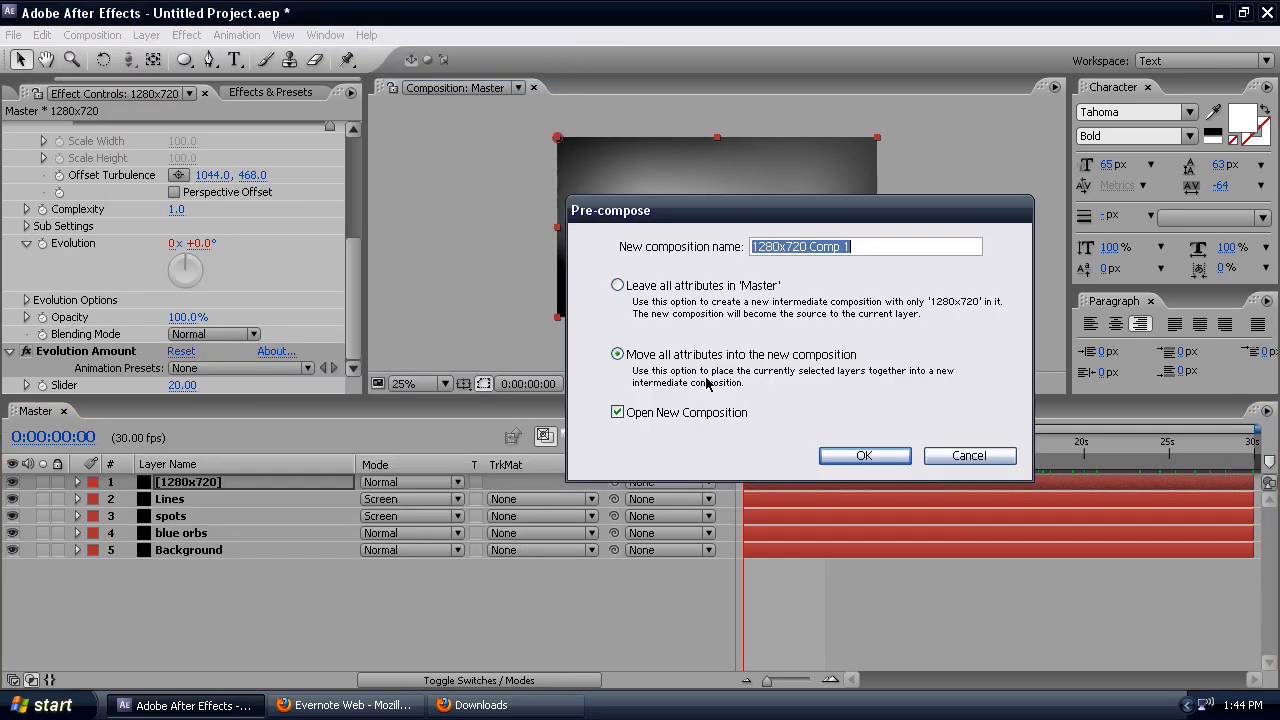
pyautogui.press('BackSpace')
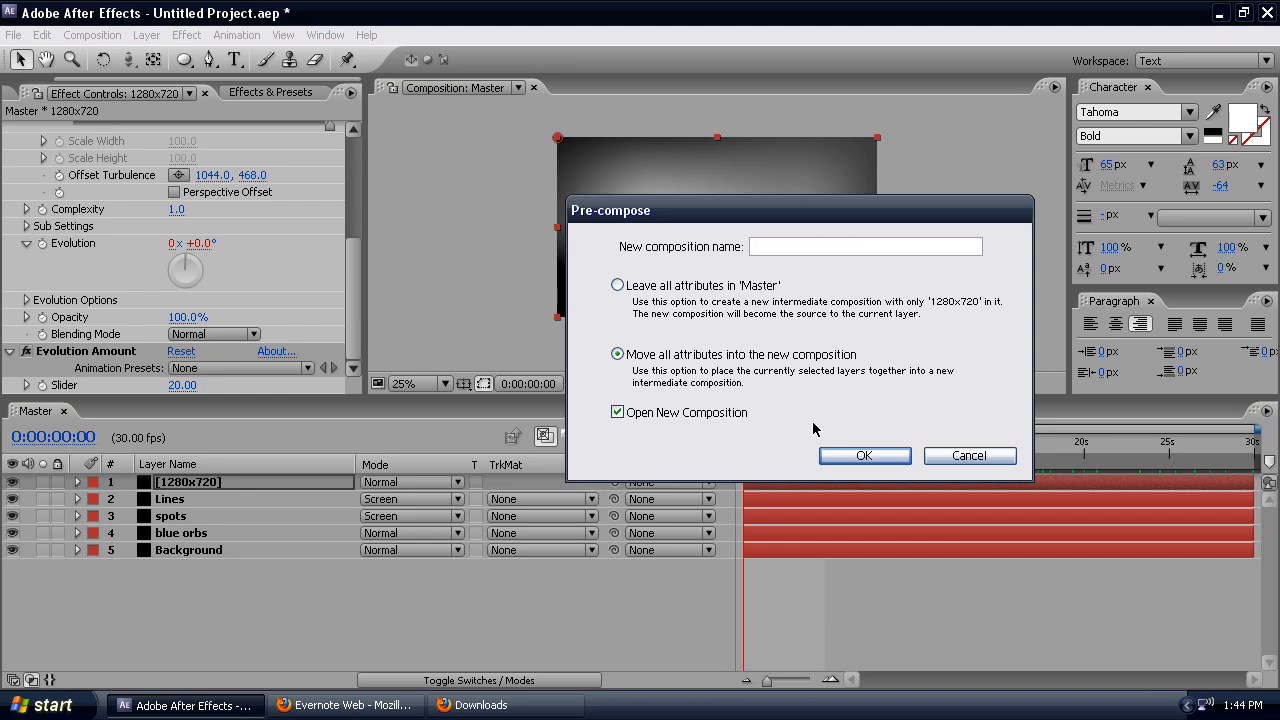
pyautogui.write('orn')
pyautogui.press('BackSpace')
pyautogui.write('angeOrbs')
pyautogui.press('Return')
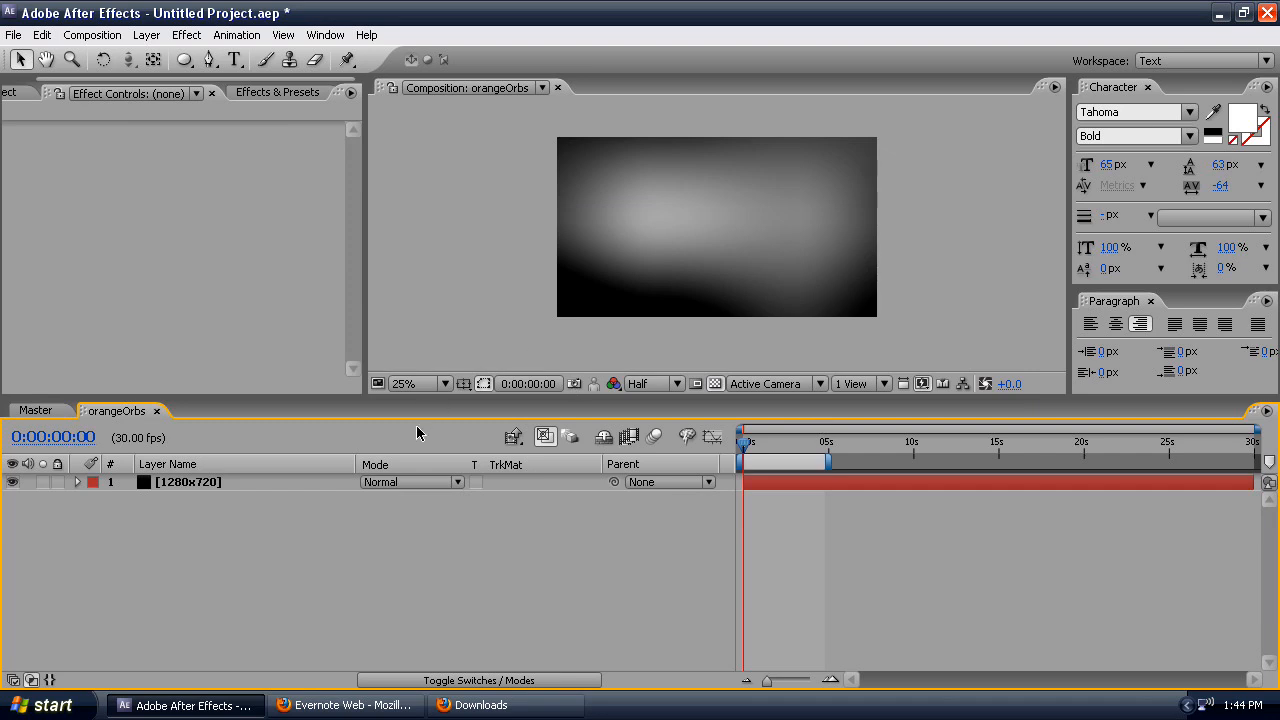
# - Add a plain 1280x720 solid beneath the noise layer in orangeOrbs and give it a Luma track matte
pyautogui.click(33, 90)
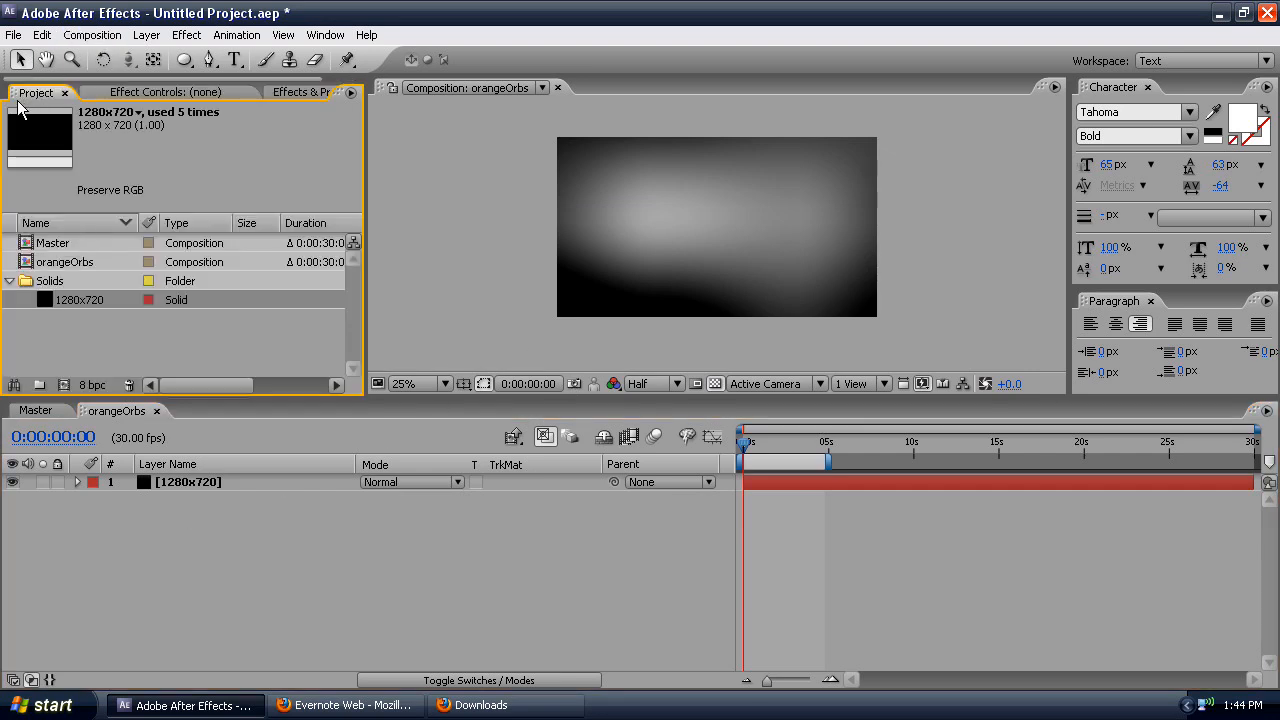
pyautogui.moveTo(100, 300); pyautogui.dragTo(217, 500)
pyautogui.click(200, 481)
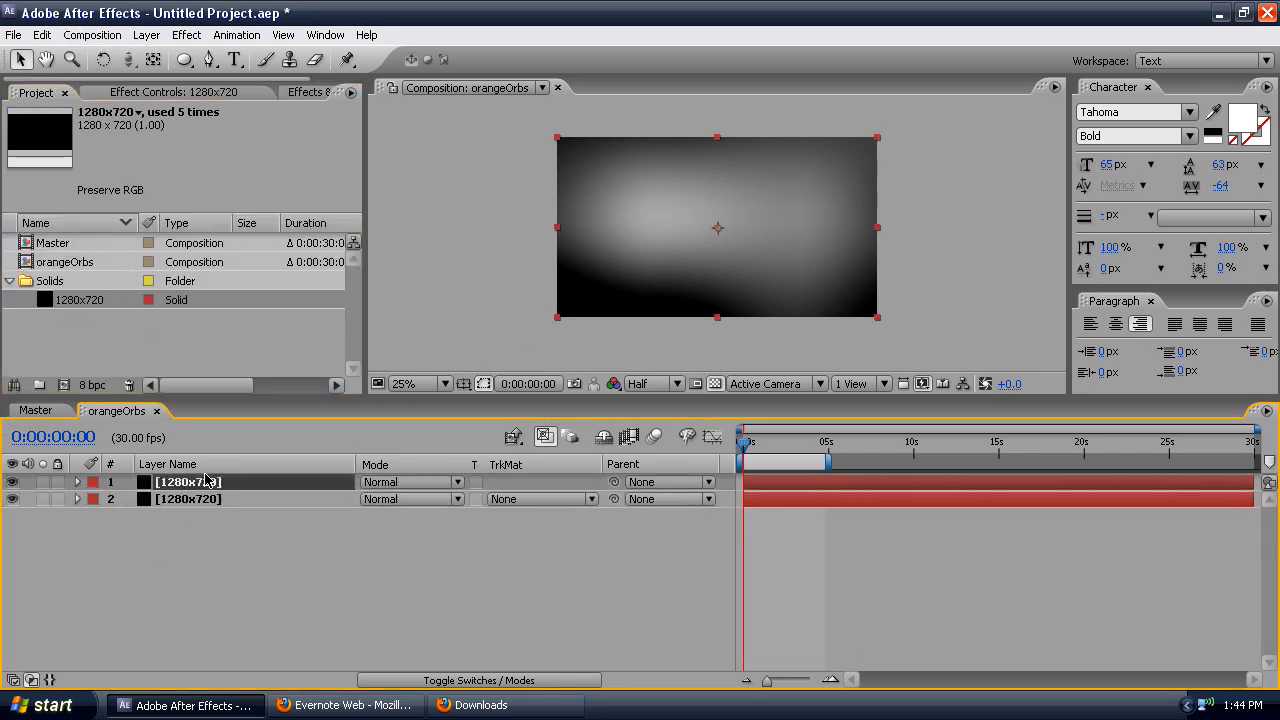
pyautogui.click(524, 499)
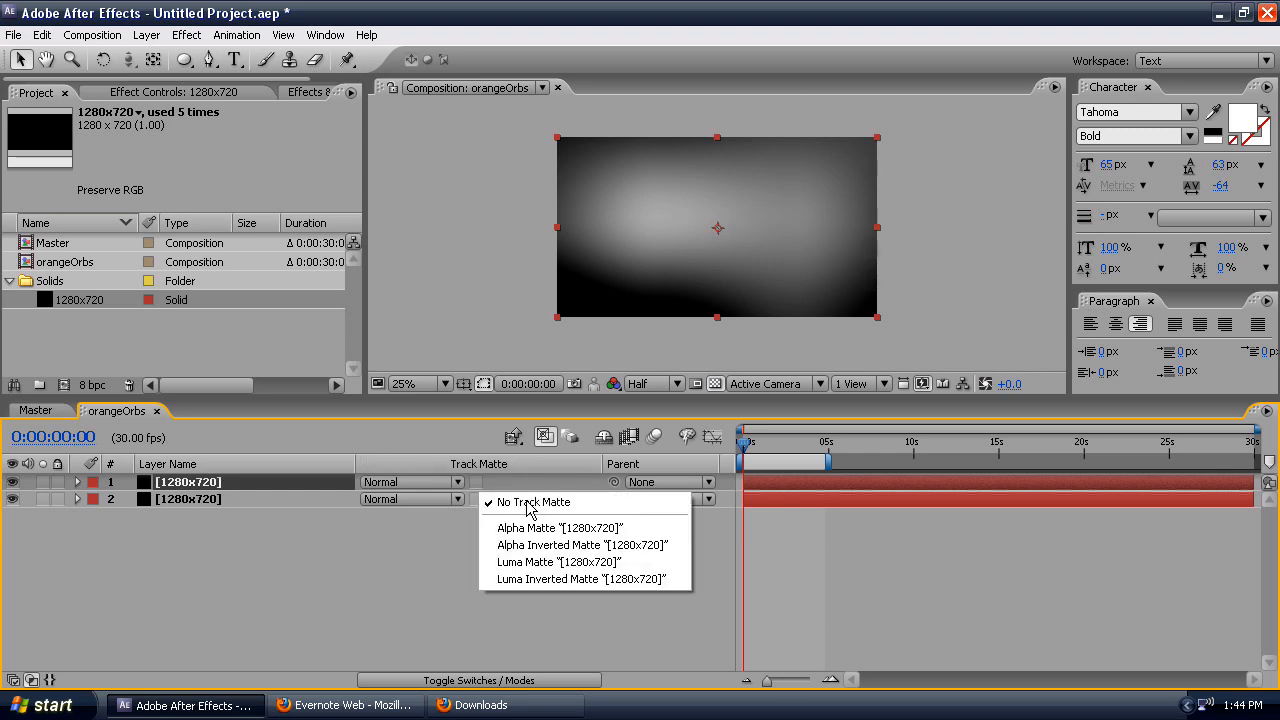
pyautogui.click(530, 562)
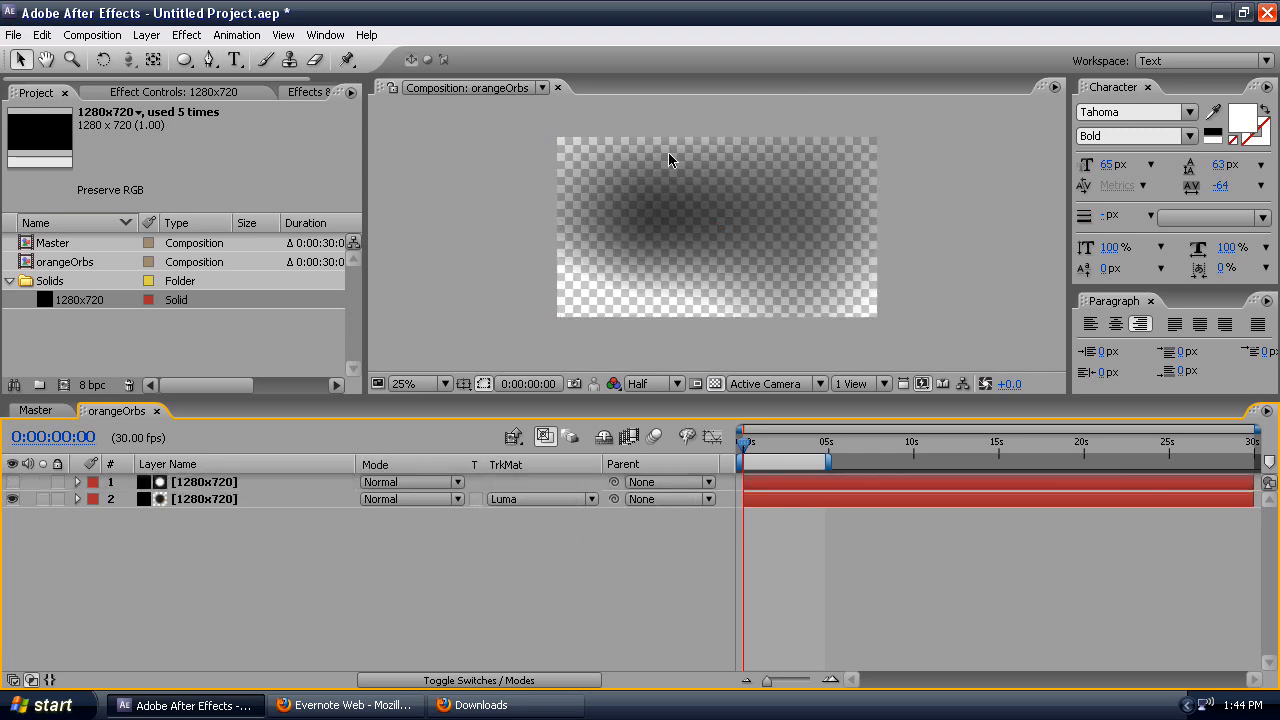
# - Scrub through orangeOrbs to 0:00:21:04 and back to 0:00:06:10 to check the matted noise
pyautogui.moveTo(752, 447); pyautogui.dragTo(1103, 440)
pyautogui.click(228, 484)
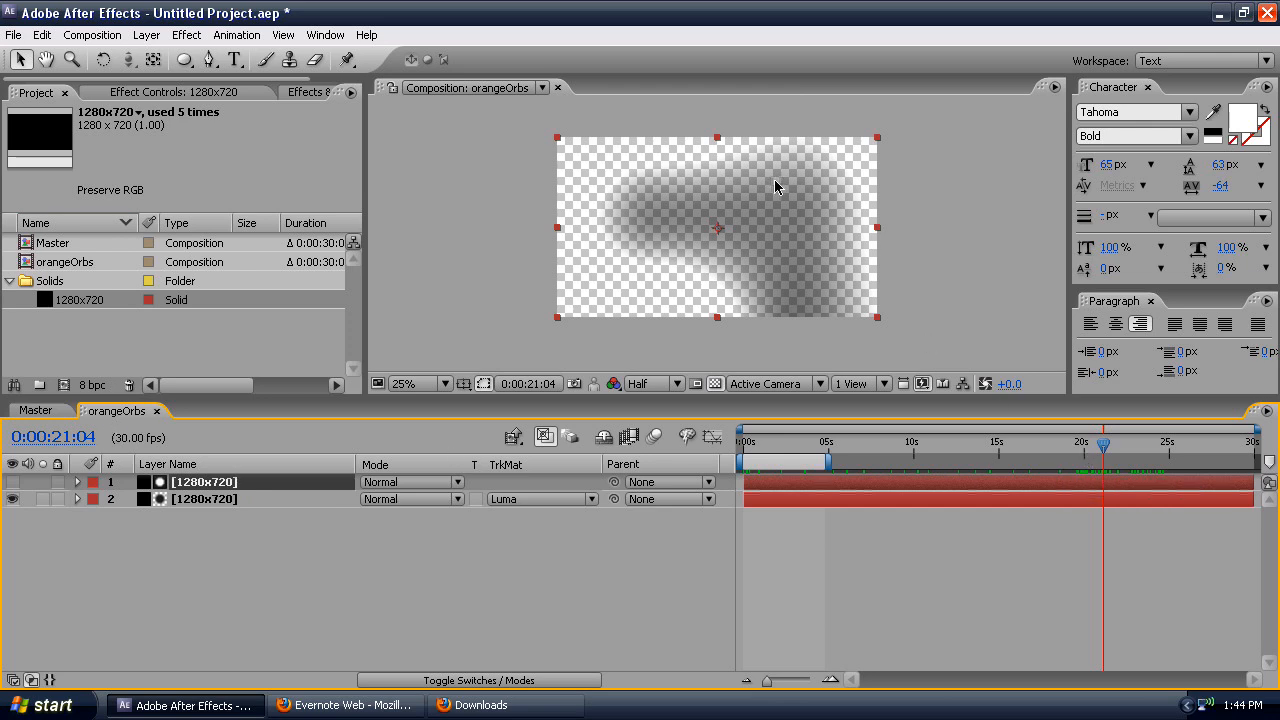
pyautogui.moveTo(1110, 437); pyautogui.dragTo(857, 473)
# - Return to the Master composition and apply the Fill effect to the orangeOrbs layer
pyautogui.click(35, 410)
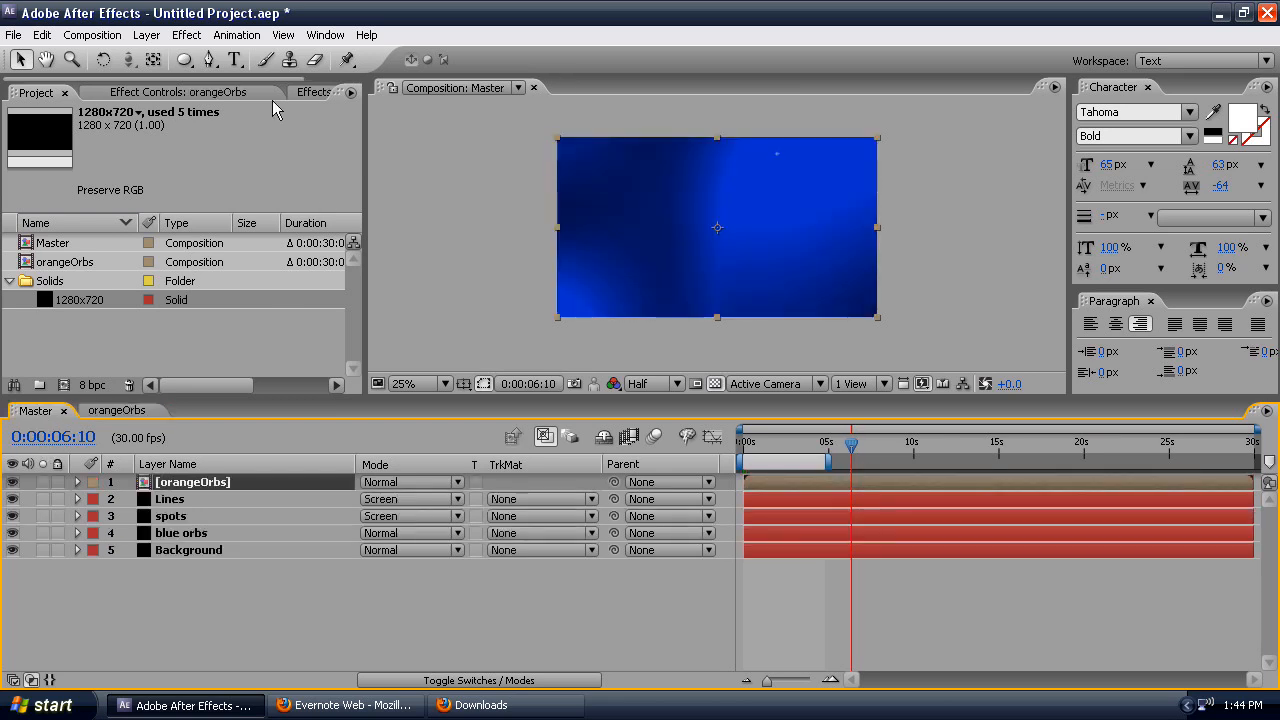
pyautogui.click(52, 267)
pyautogui.moveTo(67, 268)
pyautogui.mouseDown()
pyautogui.moveTo(118, 310)
pyautogui.moveTo(187, 491)
pyautogui.moveTo(76, 263)
pyautogui.mouseUp()
pyautogui.click(200, 489)
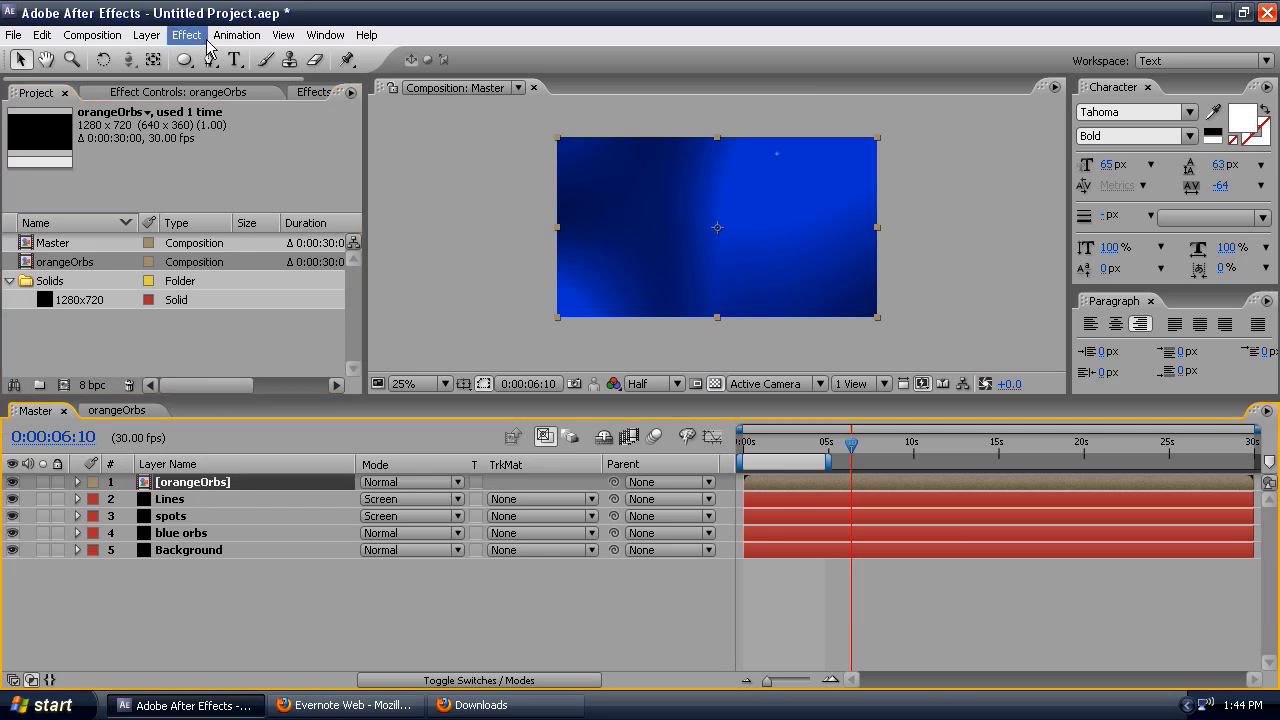
pyautogui.click(193, 92)
pyautogui.rightClick(173, 173)
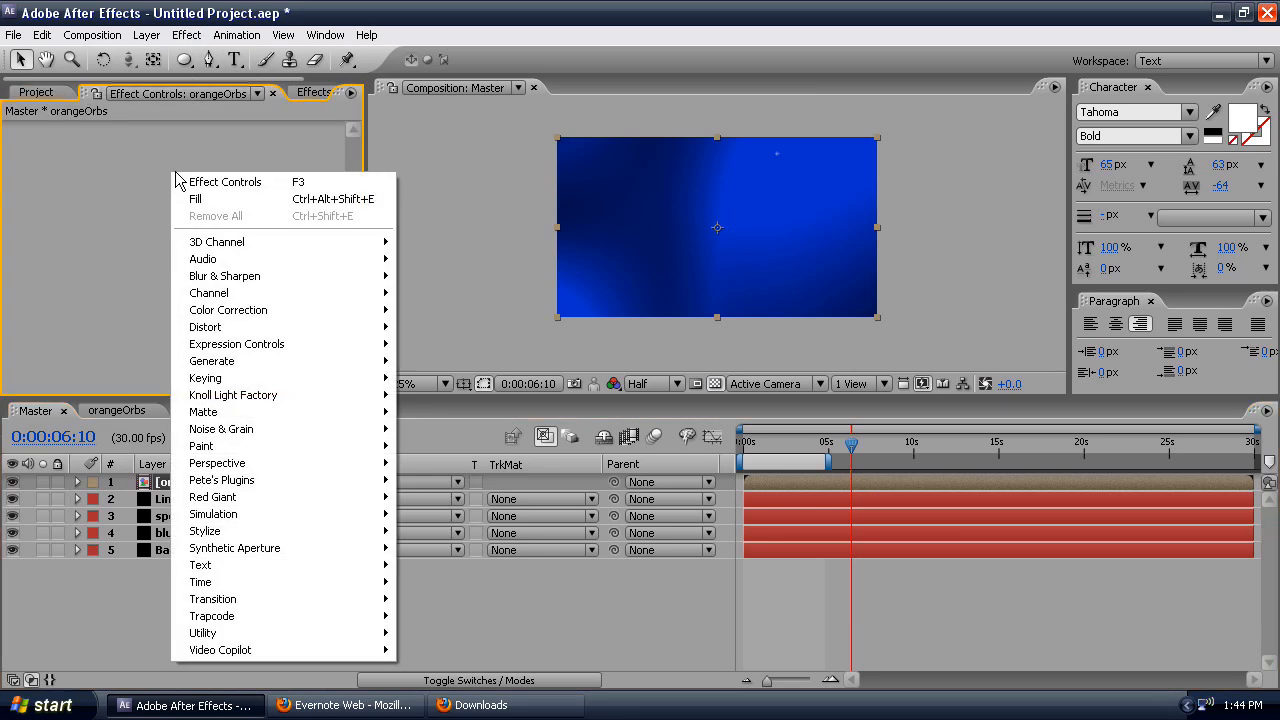
pyautogui.click(211, 200)
# - Set the orangeOrbs Fill color to orange, FF5A00
pyautogui.click(178, 197)
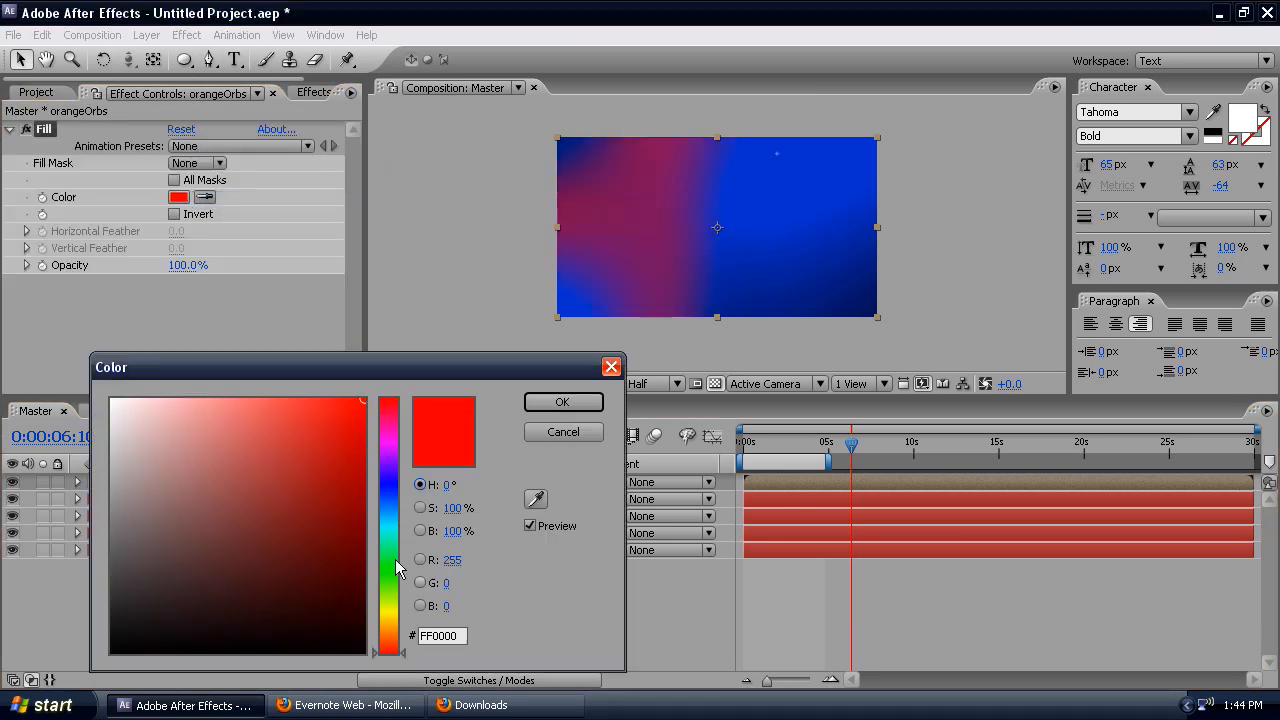
pyautogui.moveTo(393, 640); pyautogui.dragTo(392, 632)
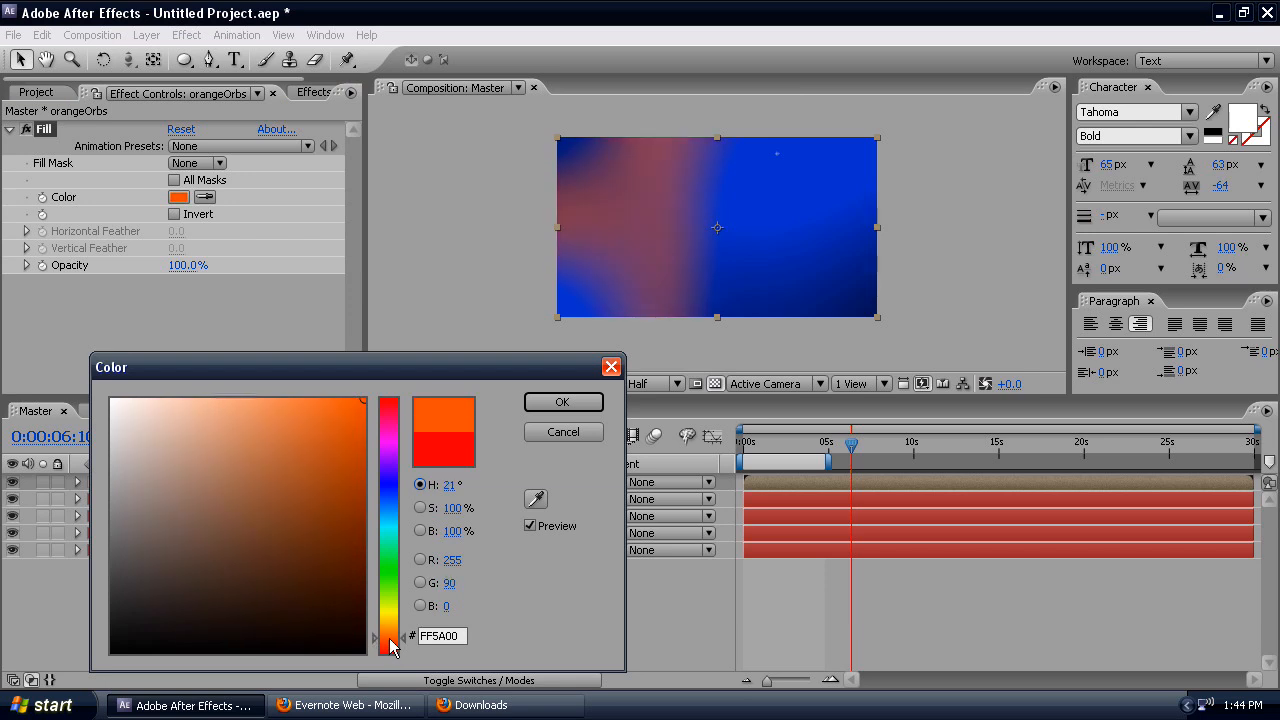
pyautogui.click(568, 401)
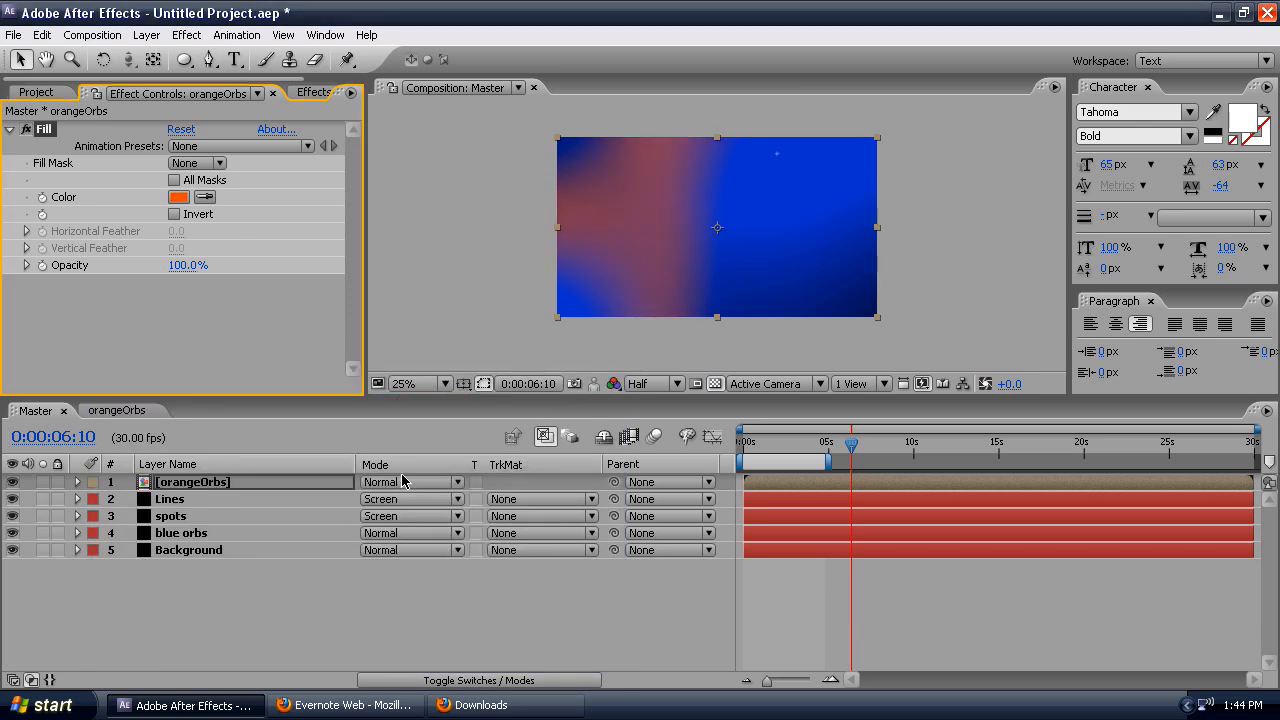
# - Cycle the orangeOrbs layer through the blending modes to Lighten and check it back at 0:00:02:28
pyautogui.hotkey('shift', '=')
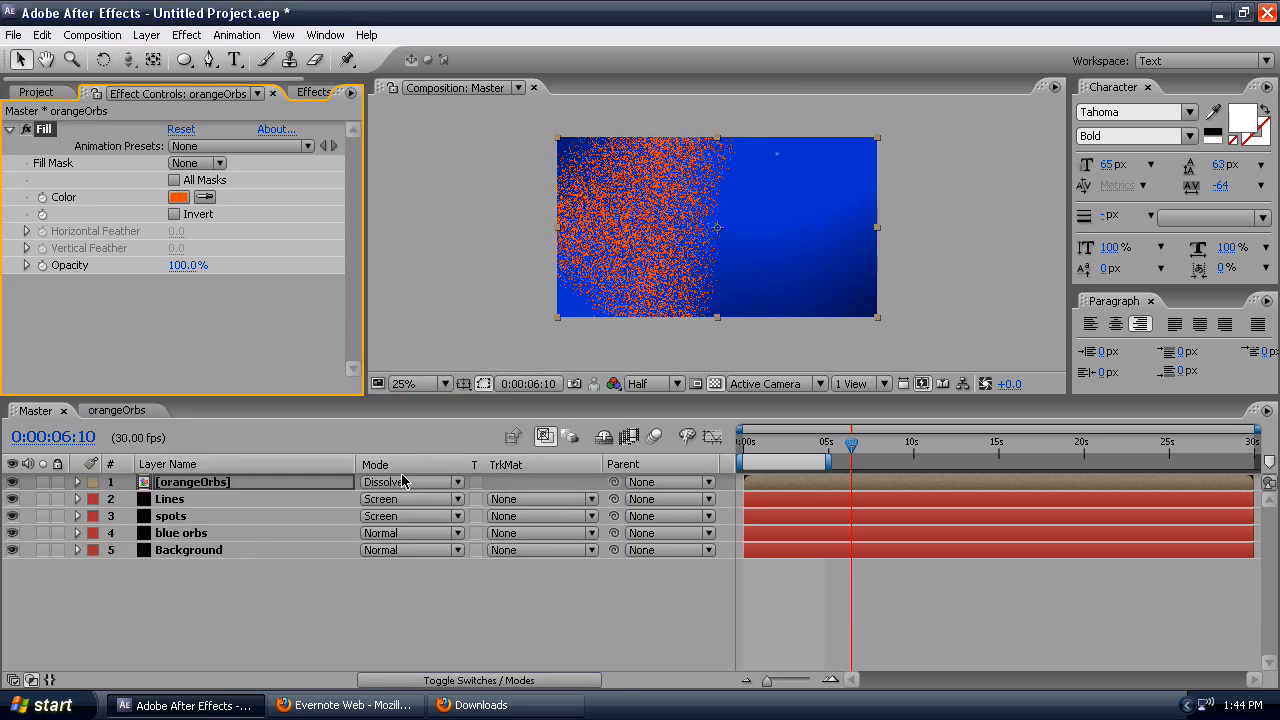
pyautogui.hotkey('shift', '=')
pyautogui.hotkey('shift', '=')
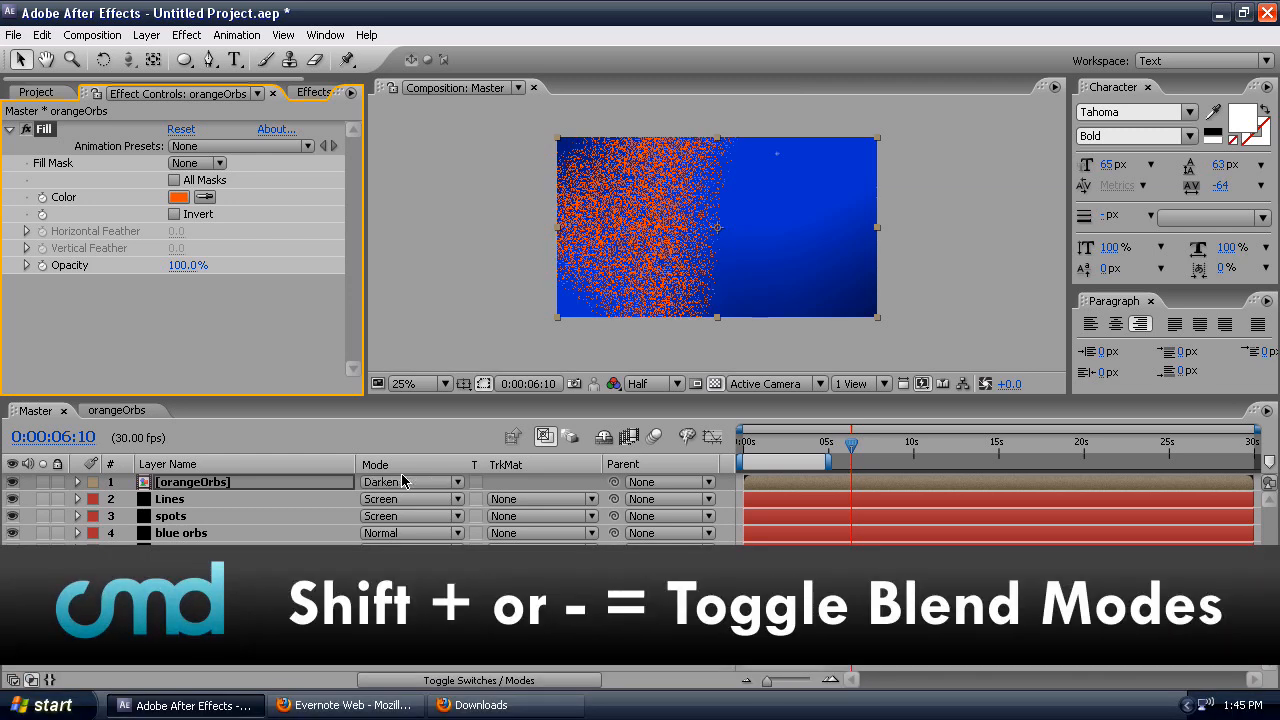
pyautogui.hotkey('shift', '=')
pyautogui.hotkey('shift', '=')
pyautogui.hotkey('shift', '=')
pyautogui.hotkey('shift', '=')
pyautogui.hotkey('shift', '=')
pyautogui.hotkey('shift', '=')
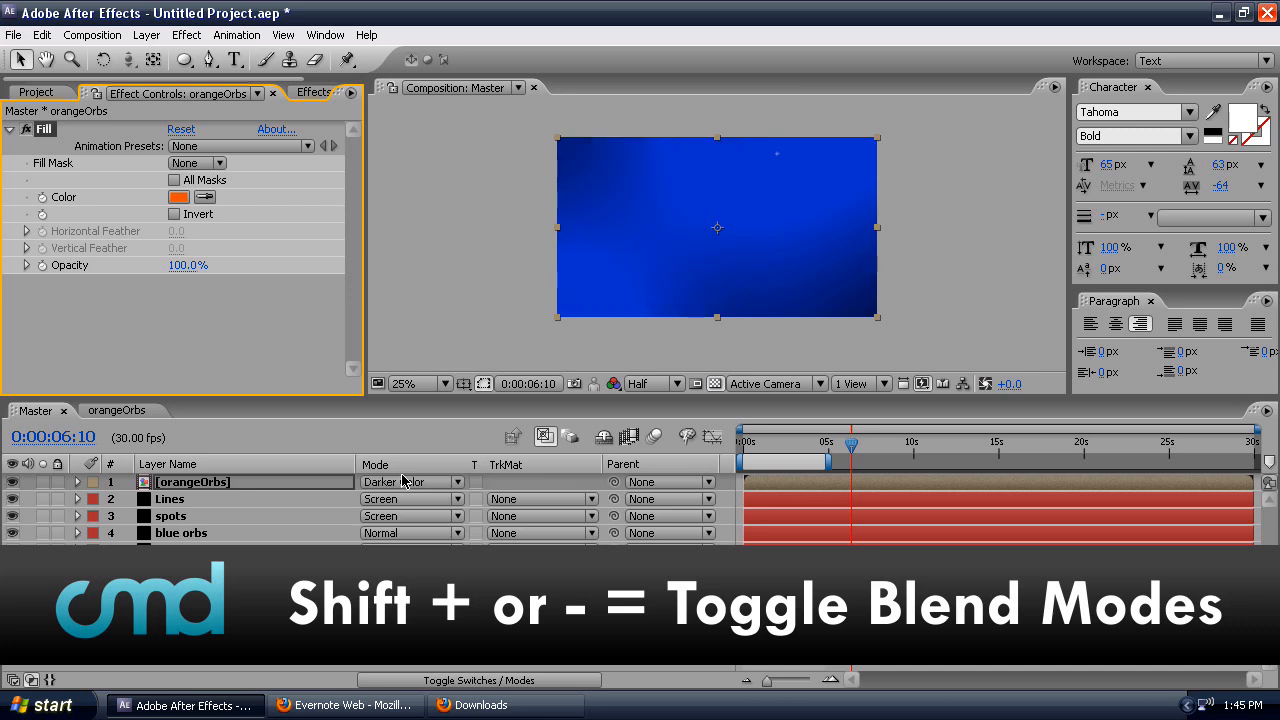
pyautogui.hotkey('shift', '-')
pyautogui.hotkey('shift', '=')
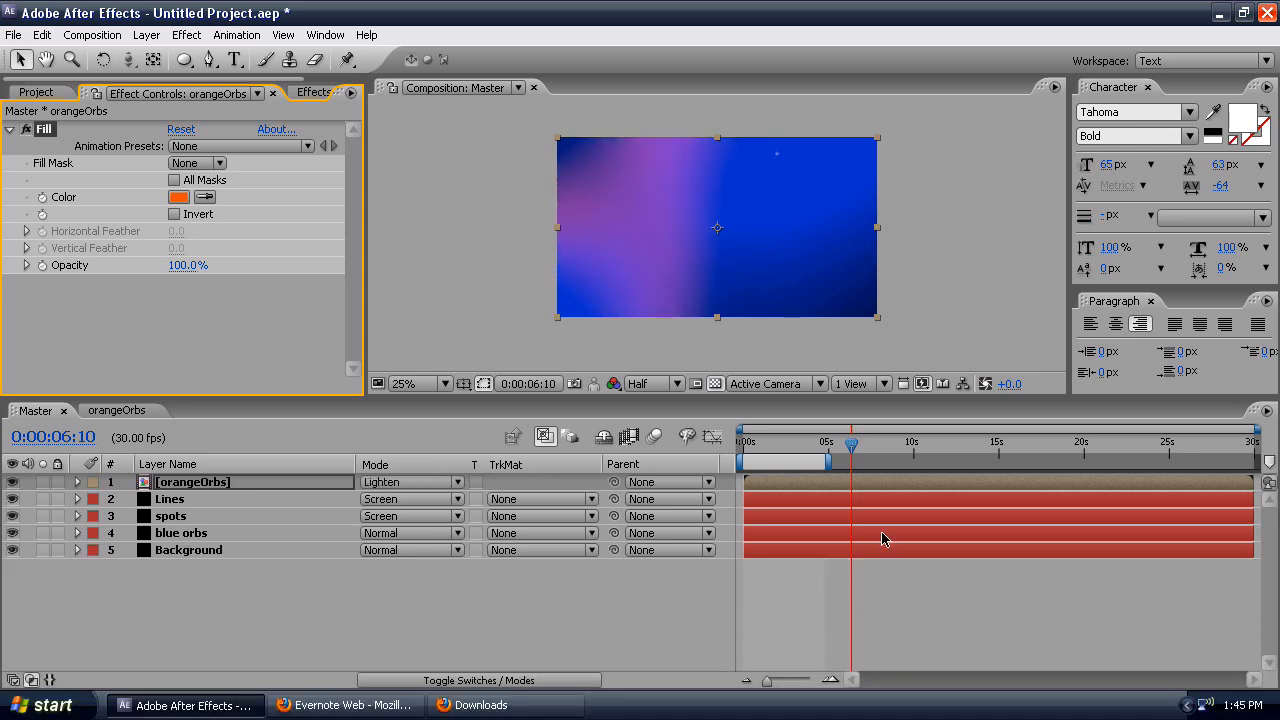
pyautogui.moveTo(848, 447); pyautogui.dragTo(790, 450)
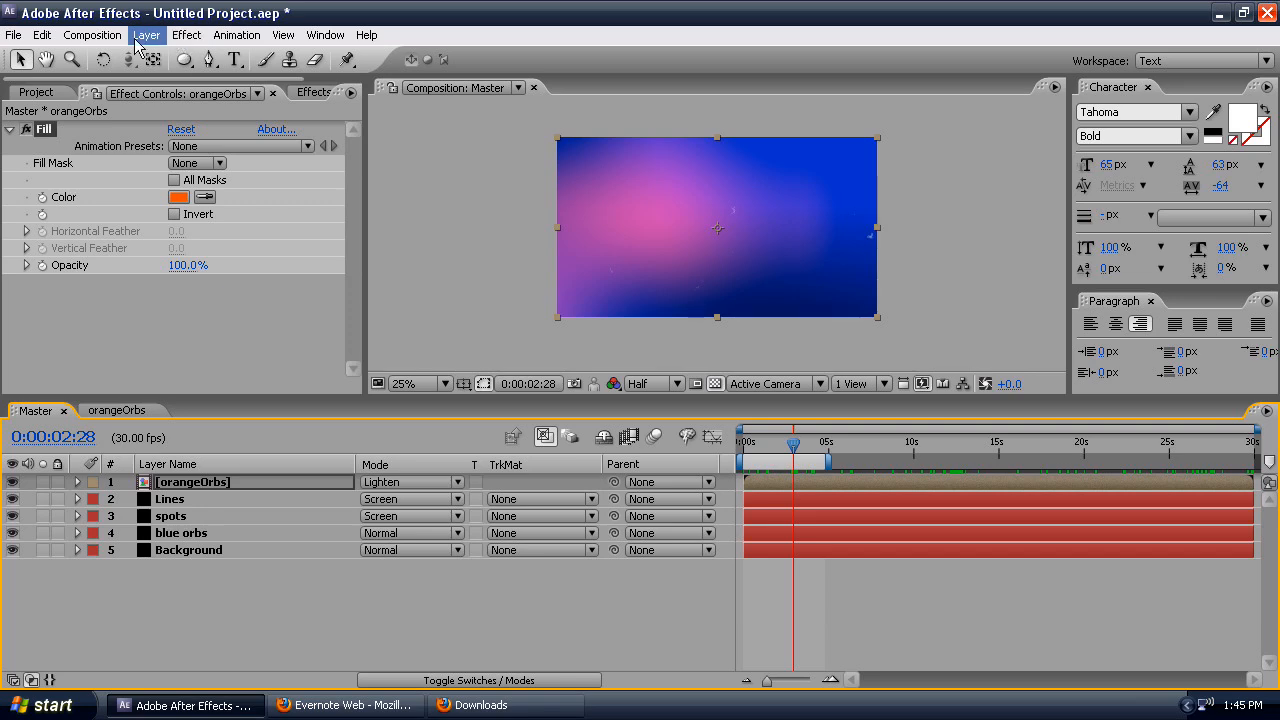
# - Add a new mask to the orangeOrbs layer and narrow it symmetrically to about the middle half of the frame at full height
pyautogui.click(136, 41)
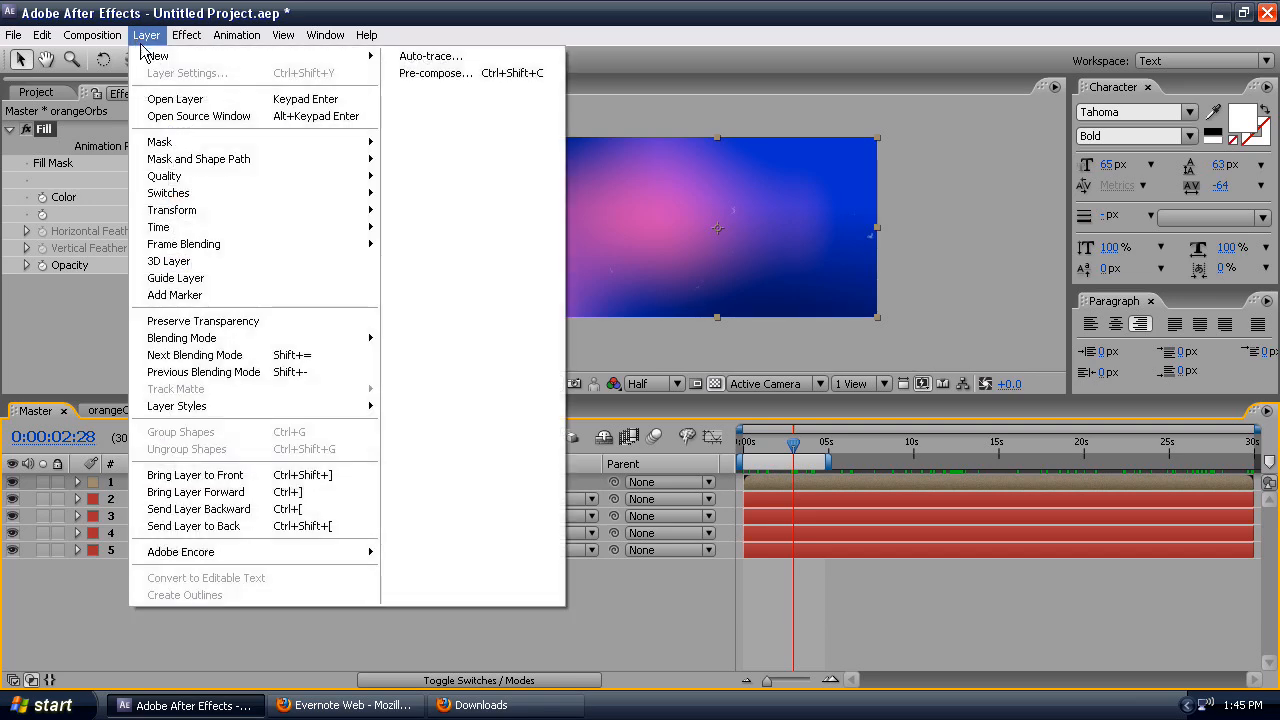
pyautogui.moveTo(175, 142)
pyautogui.click(428, 146)
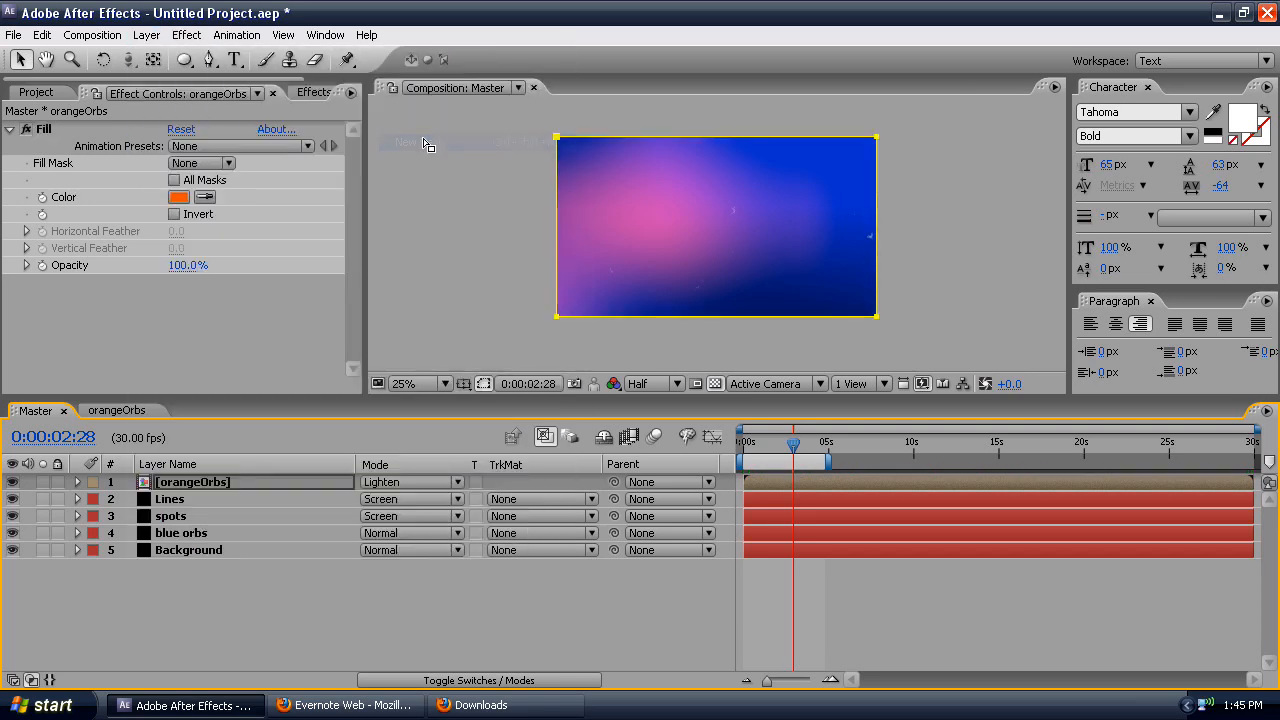
pyautogui.click(876, 145)
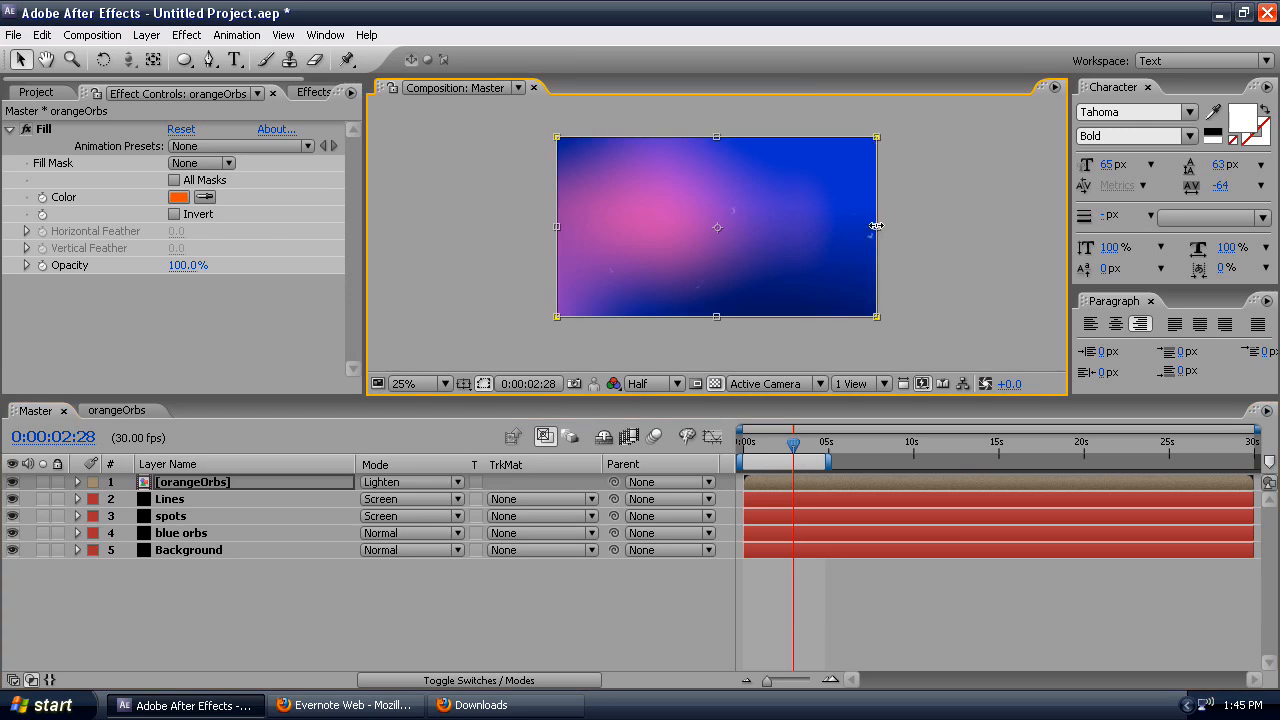
pyautogui.moveTo(876, 226); pyautogui.dragTo(803, 228)
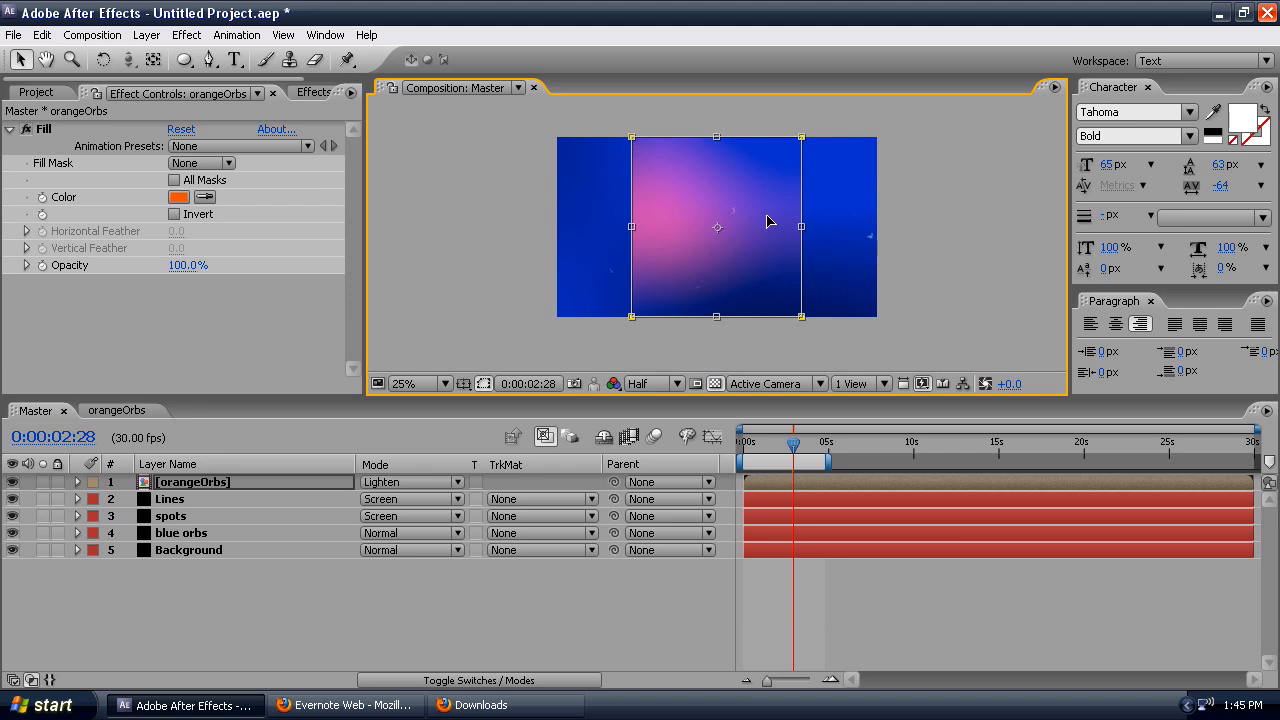
pyautogui.doubleClick(767, 220)
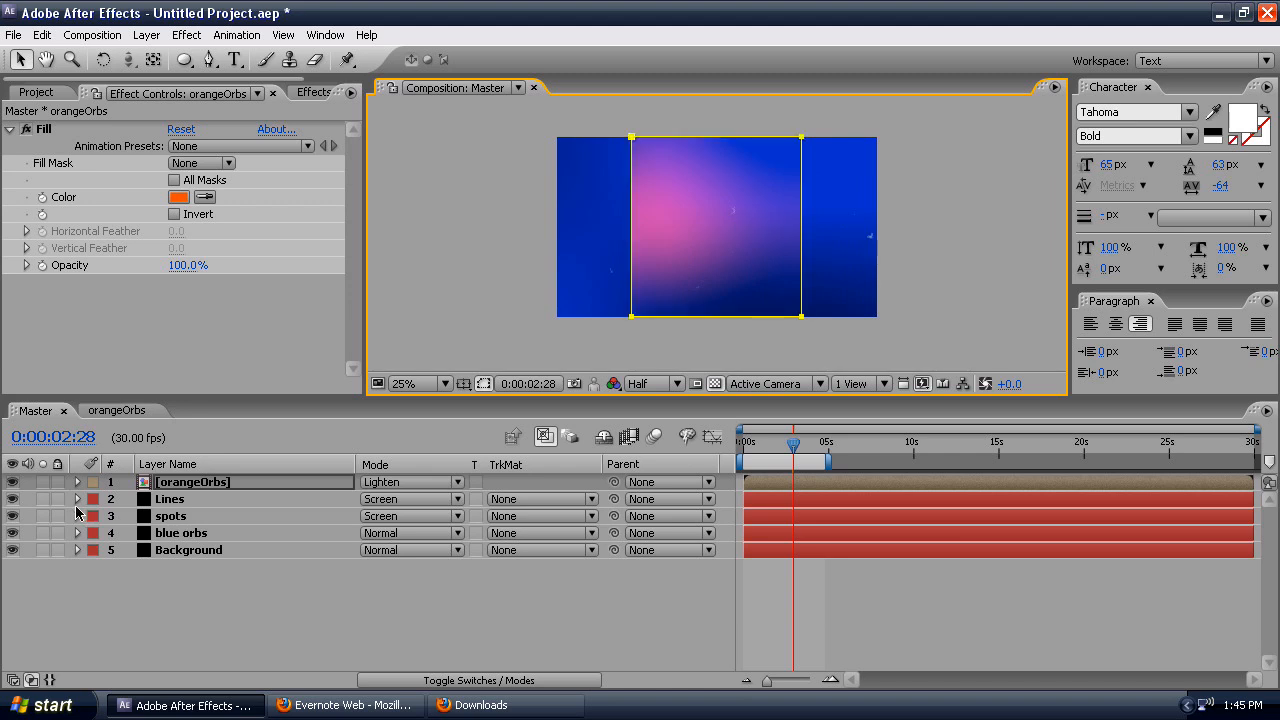
# - Reveal the properties of Mask 1 on orangeOrbs and set its mode to Subtract
pyautogui.press('m')
pyautogui.press('m')
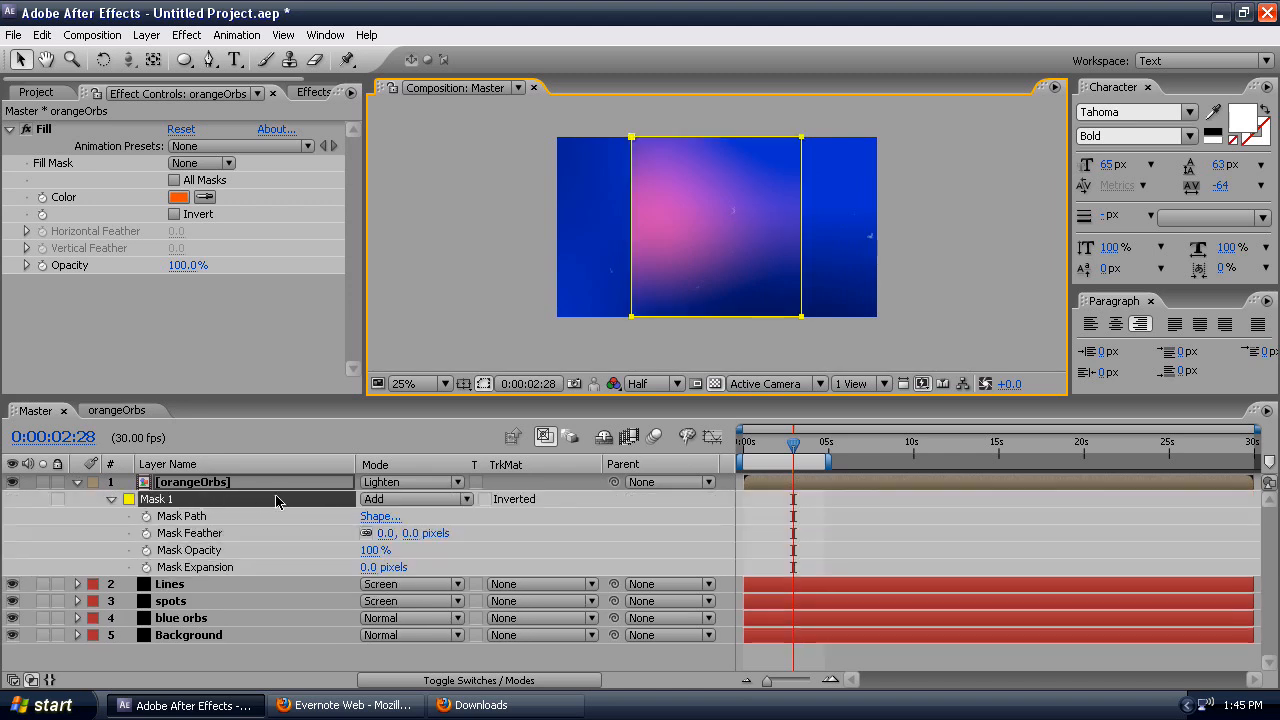
pyautogui.click(415, 498)
pyautogui.click(414, 515)
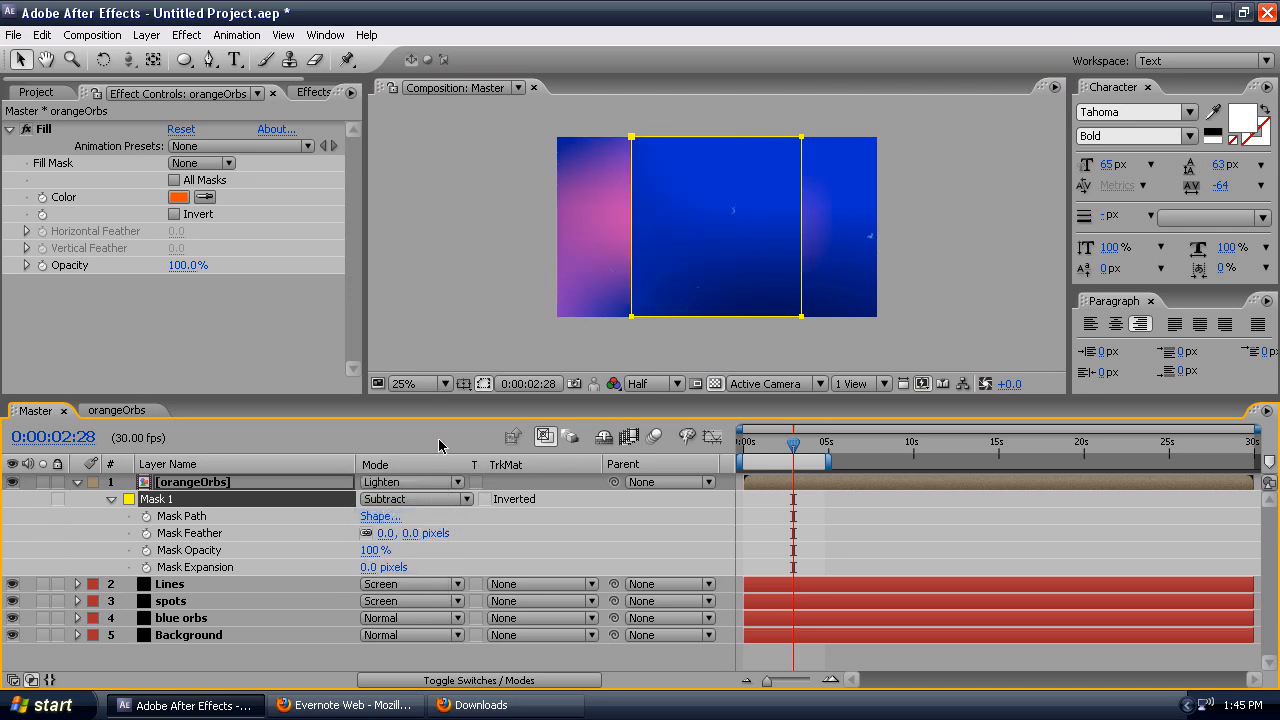
# - Set Mask 1's feather to 150 pixels and its expansion to 196 pixels, and preview from the start
pyautogui.click(410, 533)
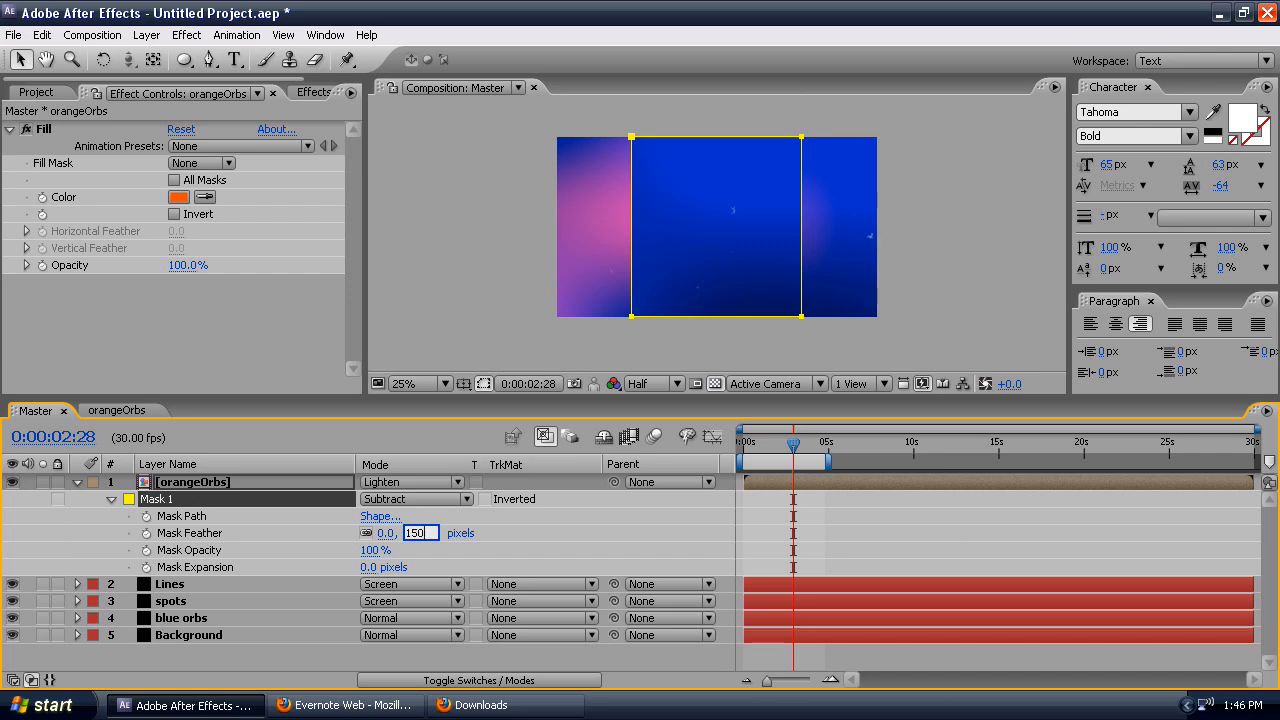
pyautogui.press('Return')
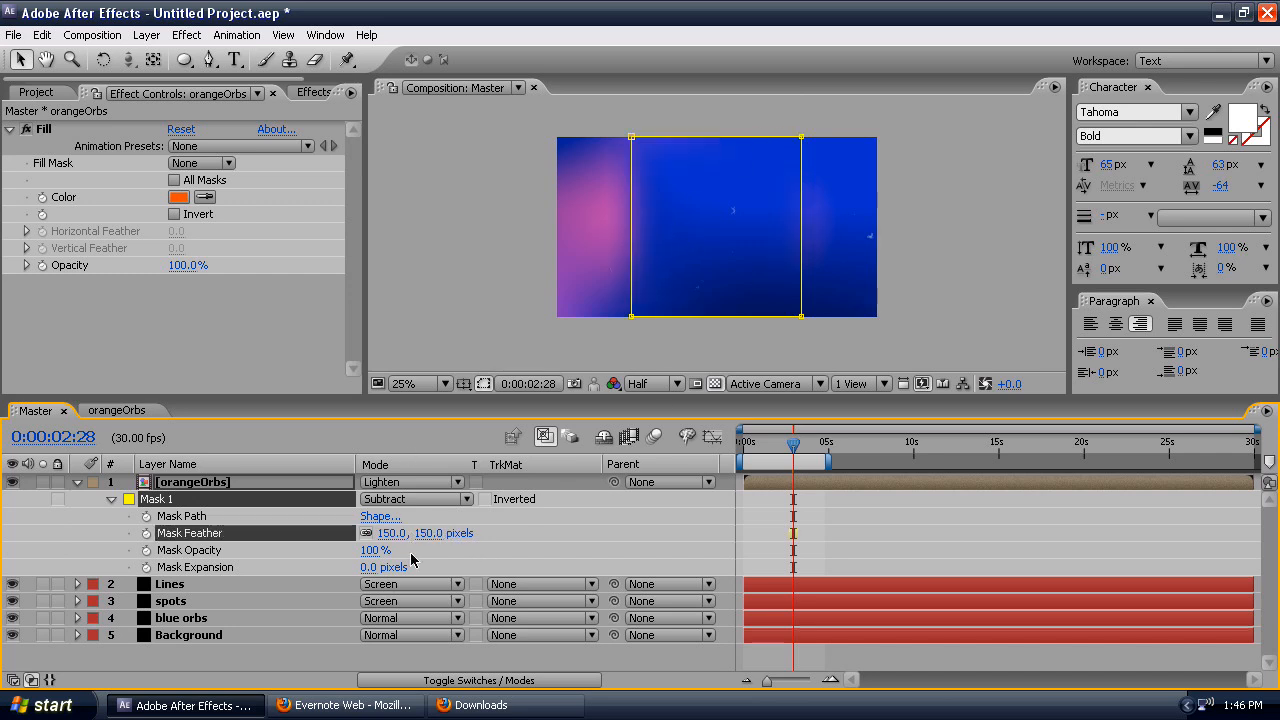
pyautogui.moveTo(366, 567); pyautogui.dragTo(569, 572)
pyautogui.moveTo(797, 446); pyautogui.dragTo(714, 430)
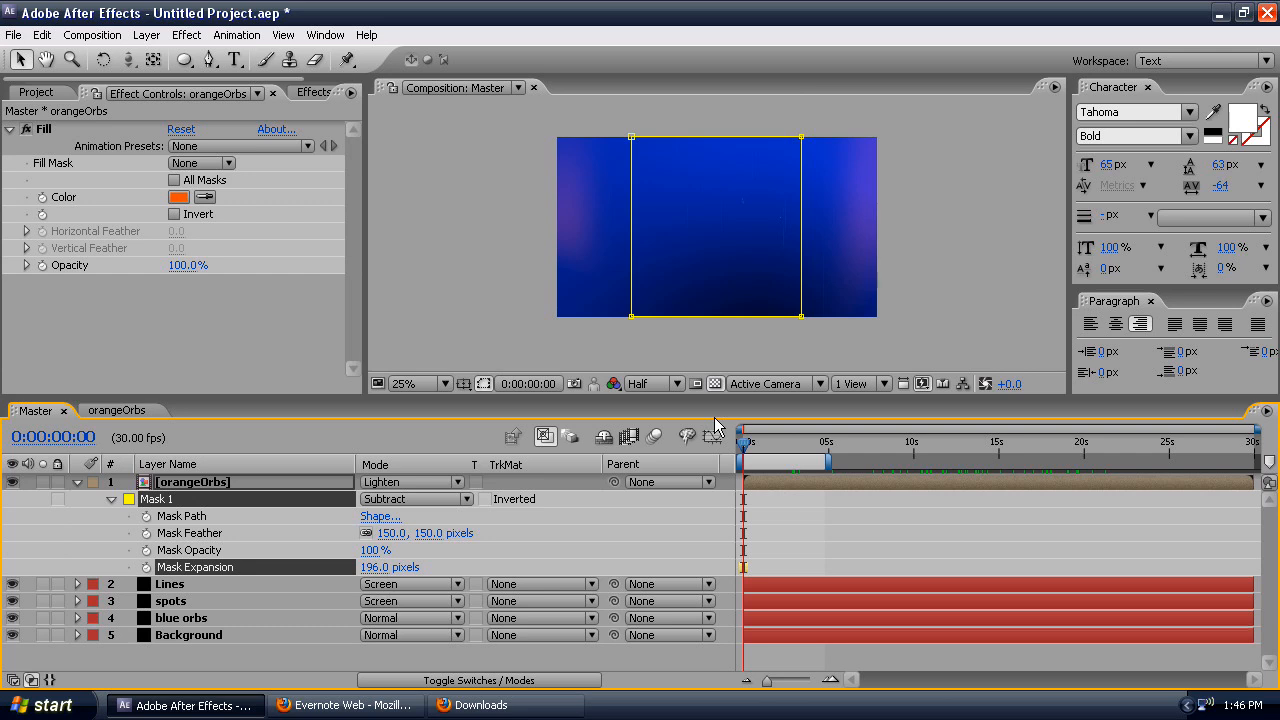
pyautogui.press('space')
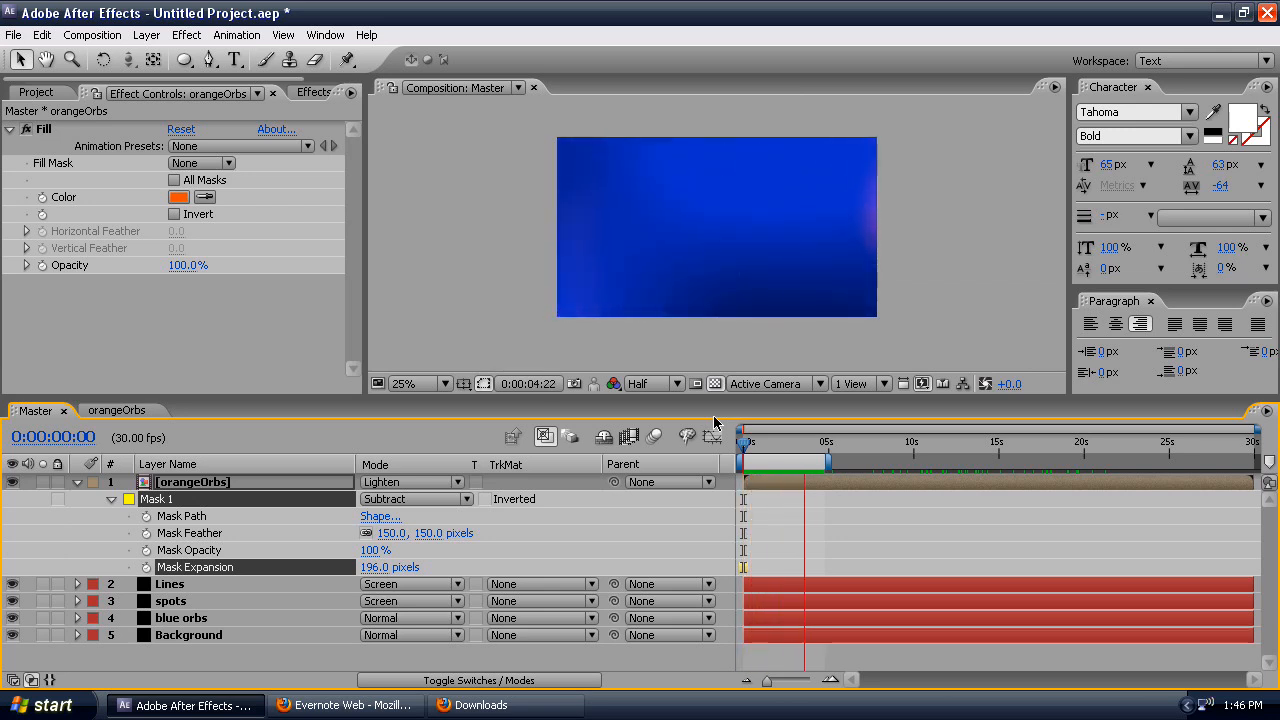
# - Set the Evolution Amount slider to 30 on the noise layer in the orangeOrbs composition and return to 0:00:00:00
pyautogui.click(140, 414)
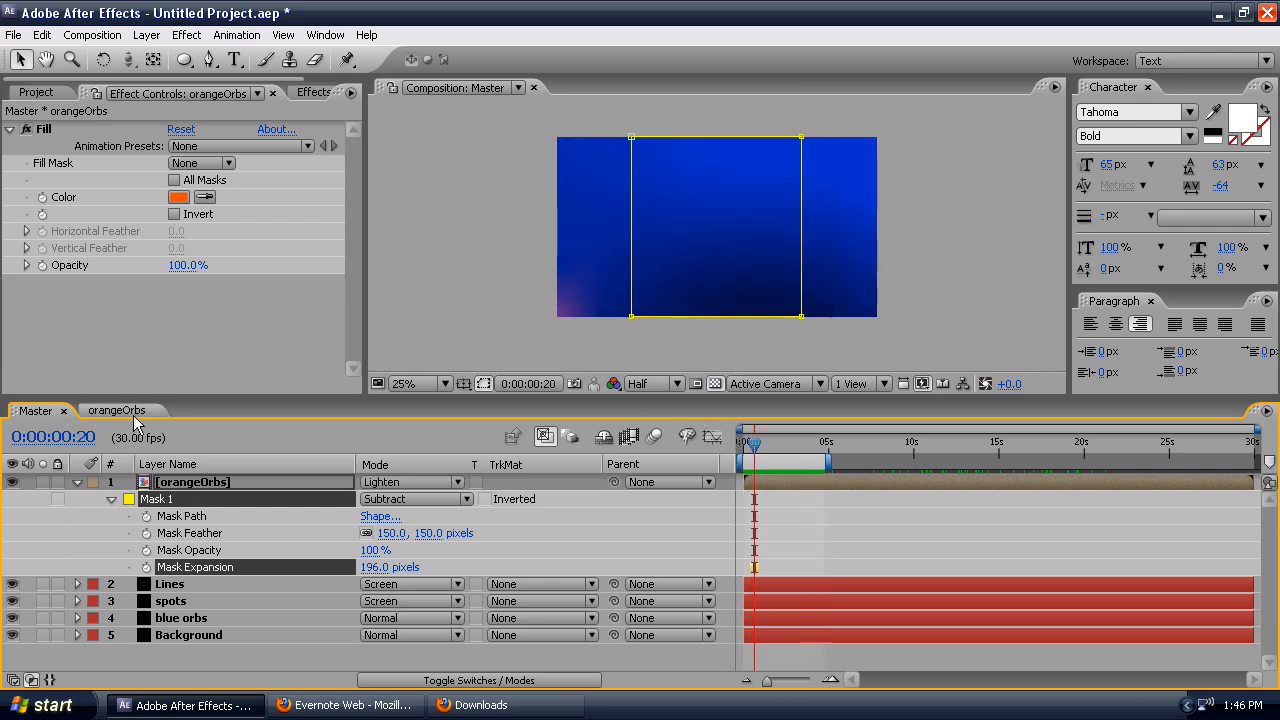
pyautogui.click(140, 411)
pyautogui.scroll(-3, 150, 365)
pyautogui.click(182, 386)
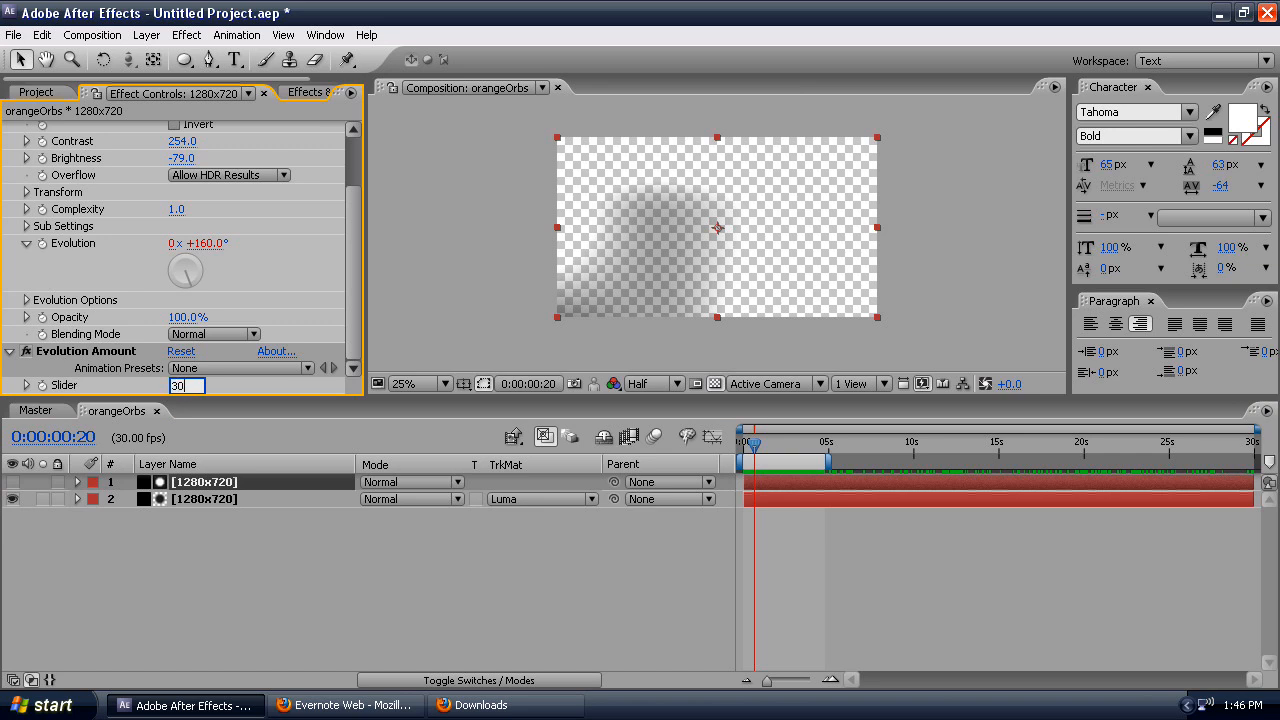
pyautogui.press('Return')
pyautogui.moveTo(807, 442); pyautogui.dragTo(722, 441)
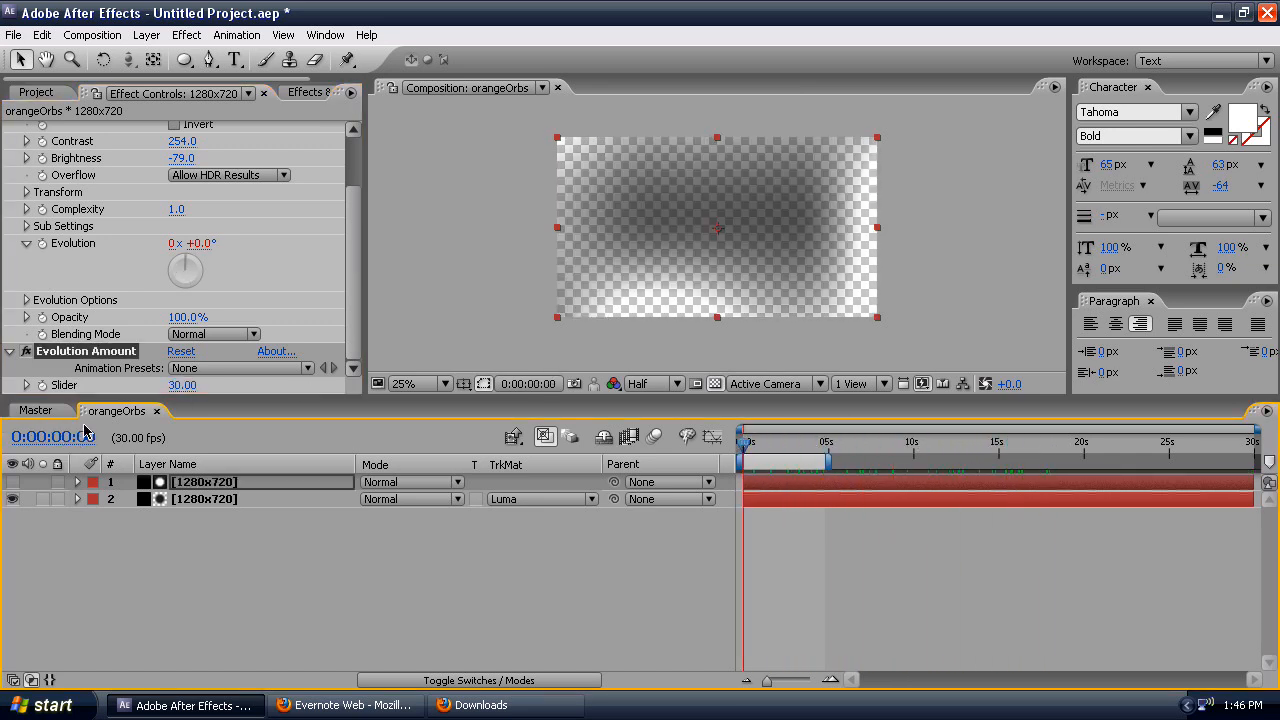
# - Return to Master and paste the looping wiggle expression onto the orangeOrbs layer's Opacity
pyautogui.click(35, 410)
pyautogui.click(191, 484)
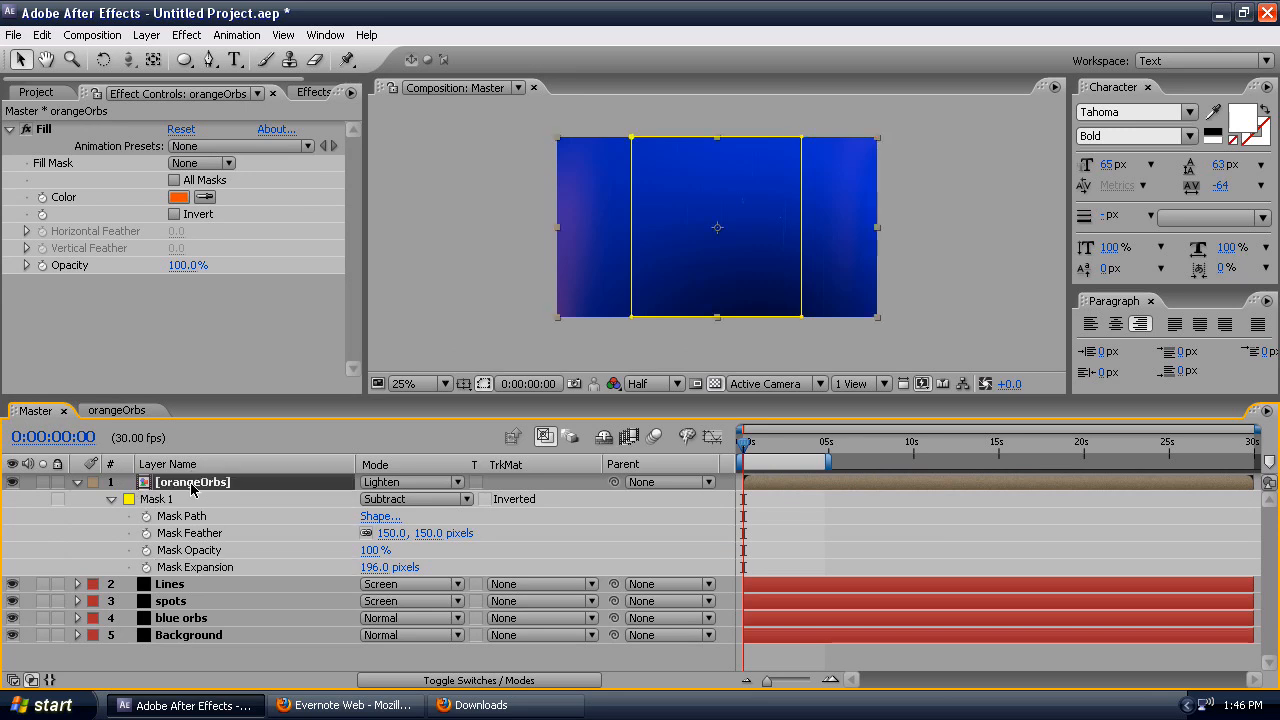
pyautogui.press('t')
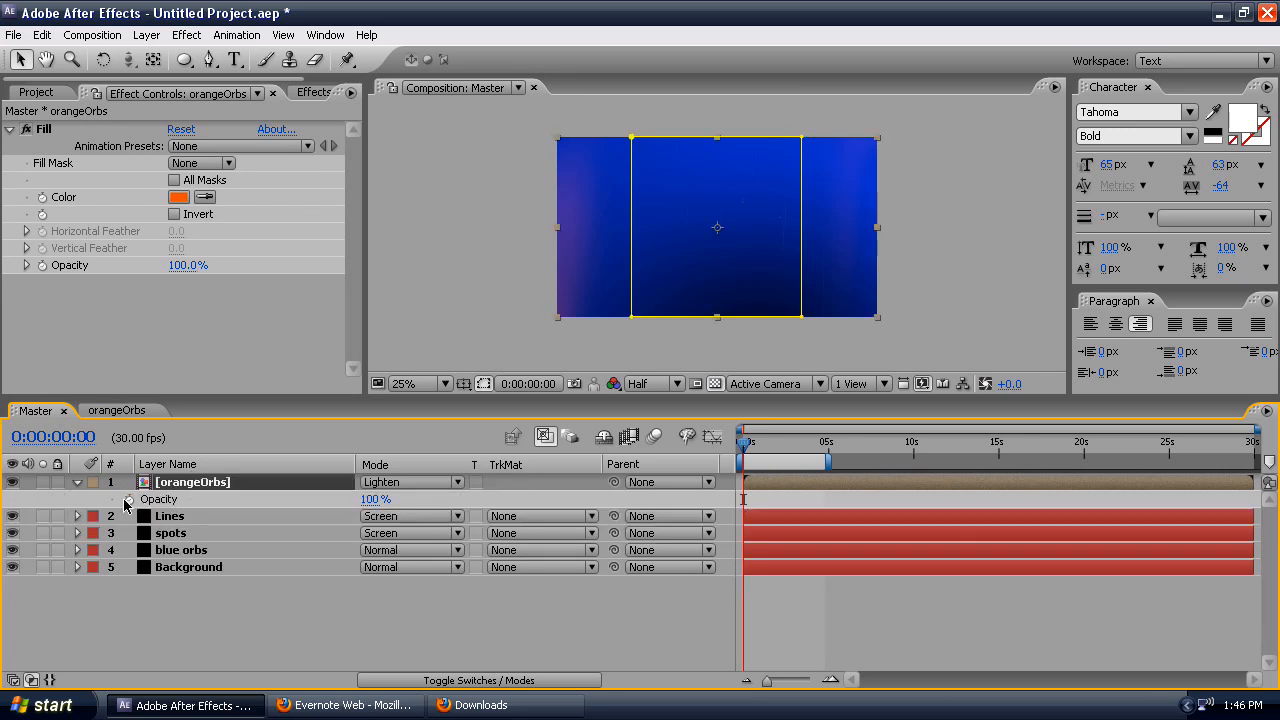
pyautogui.keyDown('alt'); pyautogui.click(127, 501); pyautogui.keyUp('alt')
pyautogui.hotkey('ctrl', 'v')
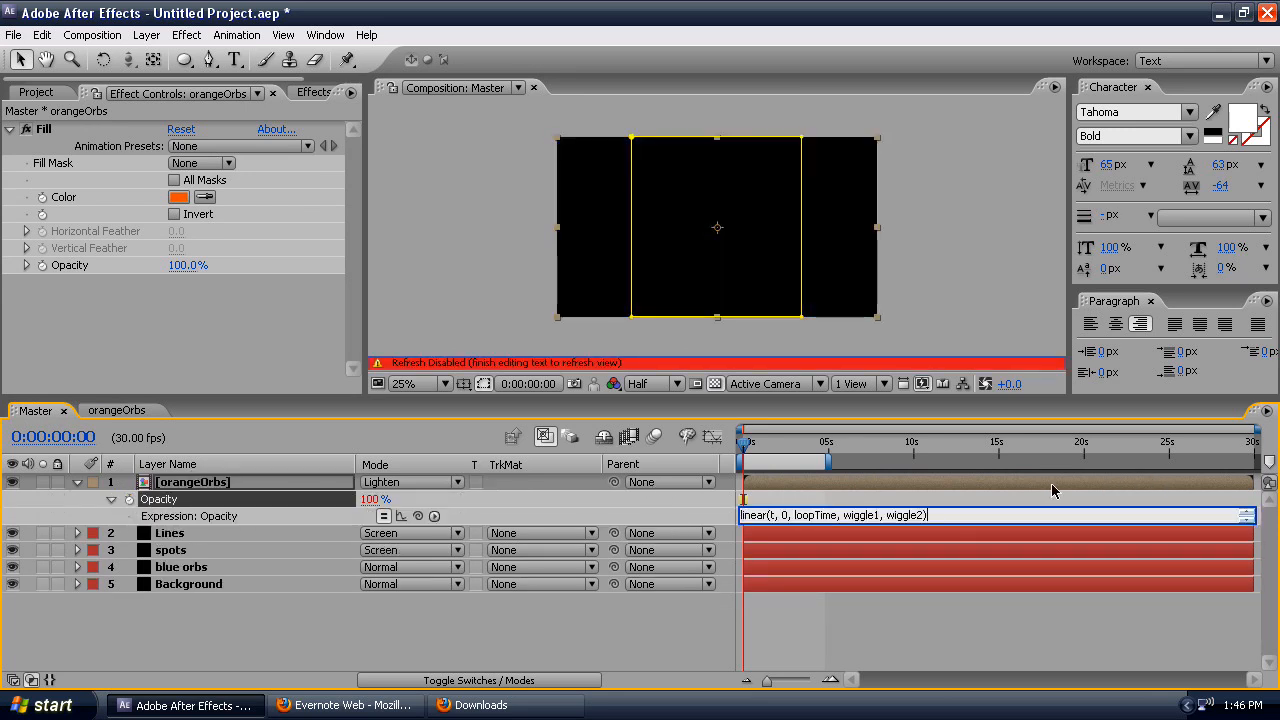
pyautogui.press('KP_Enter')
# - Set freq to 7 in the orangeOrbs opacity expression, adjust the base opacity, and scrub to 0:00:04:03
pyautogui.click(778, 521)
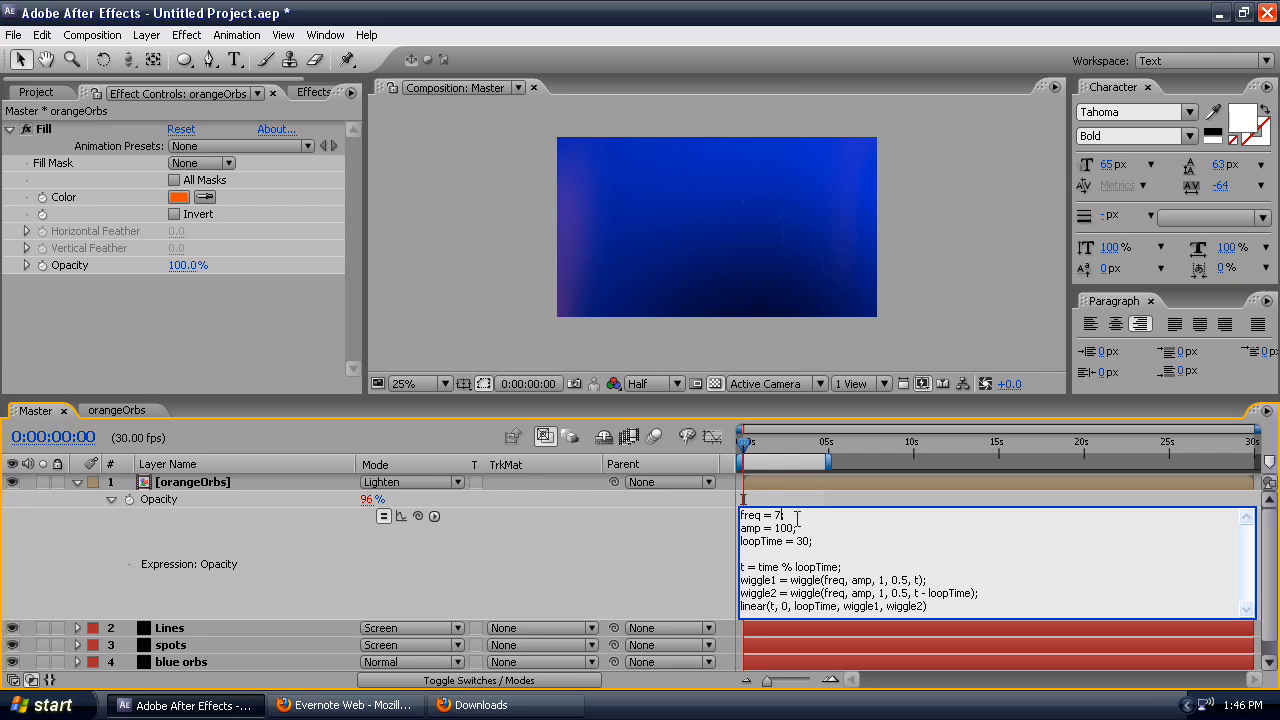
pyautogui.click(375, 502)
pyautogui.click(808, 505)
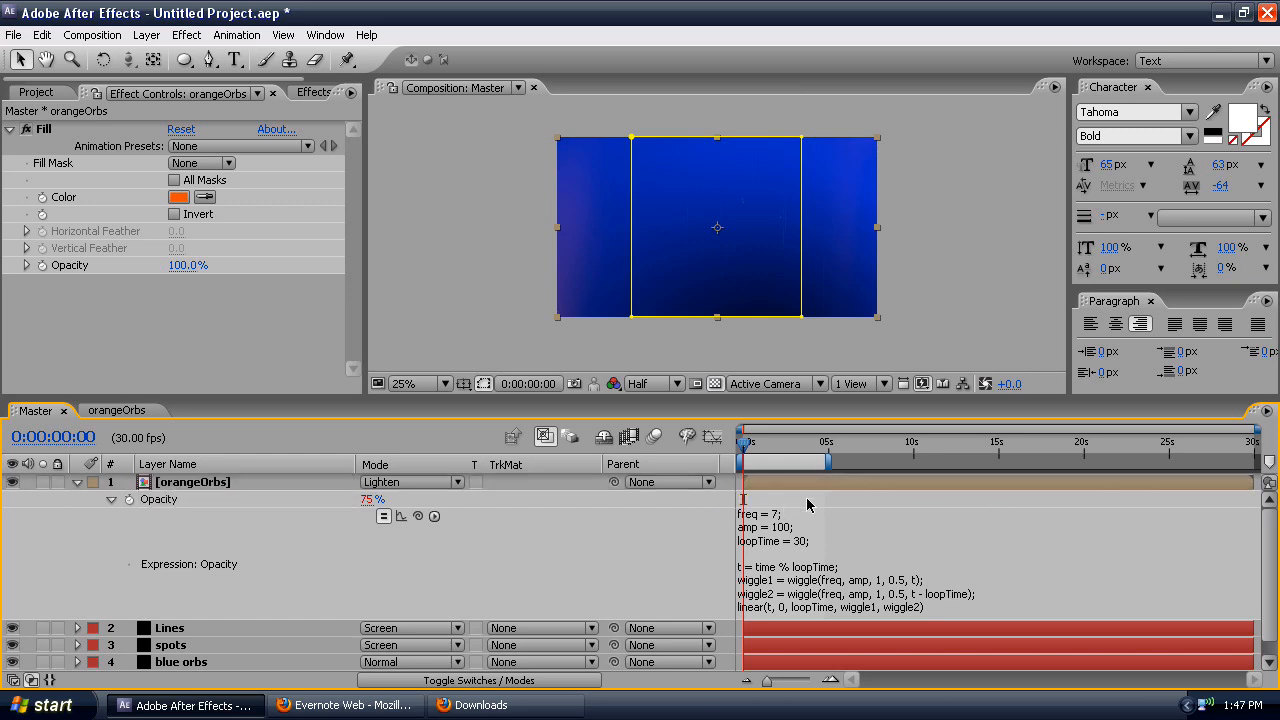
pyautogui.moveTo(745, 444); pyautogui.dragTo(820, 451)
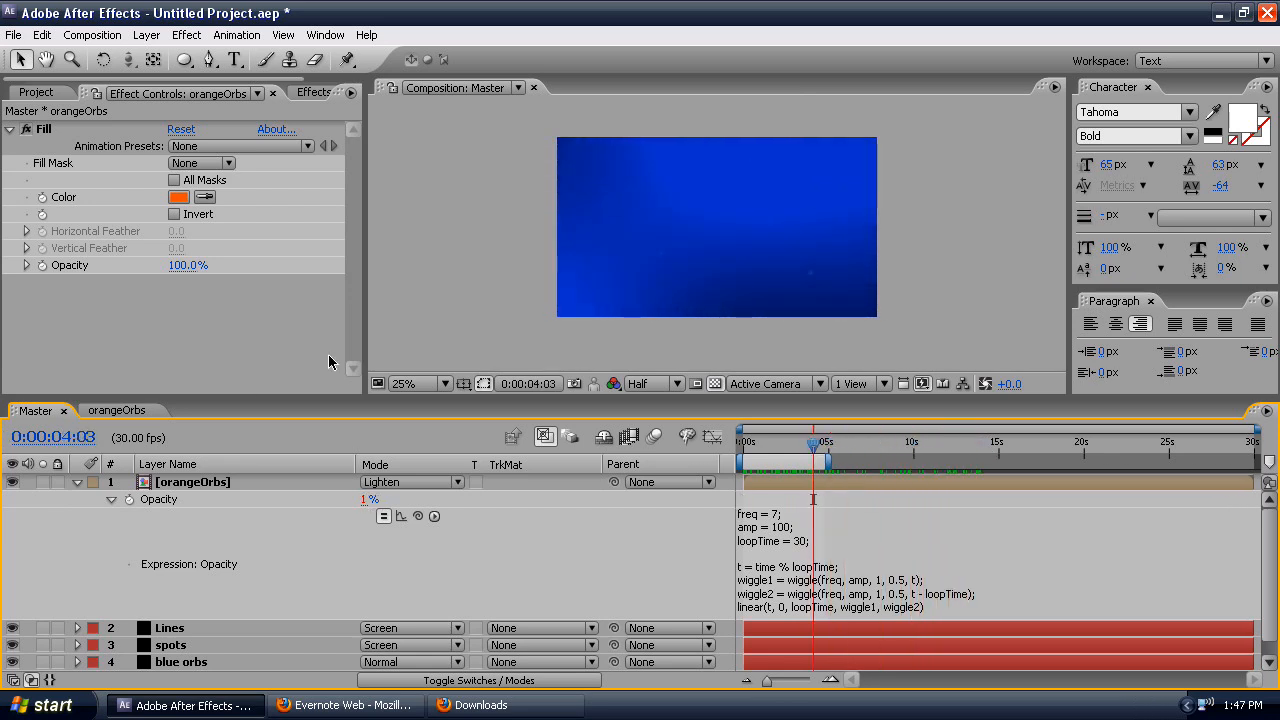
# - Duplicate the orangeOrbs composition in the project and rename the copy pinkOrbs
pyautogui.click(36, 92)
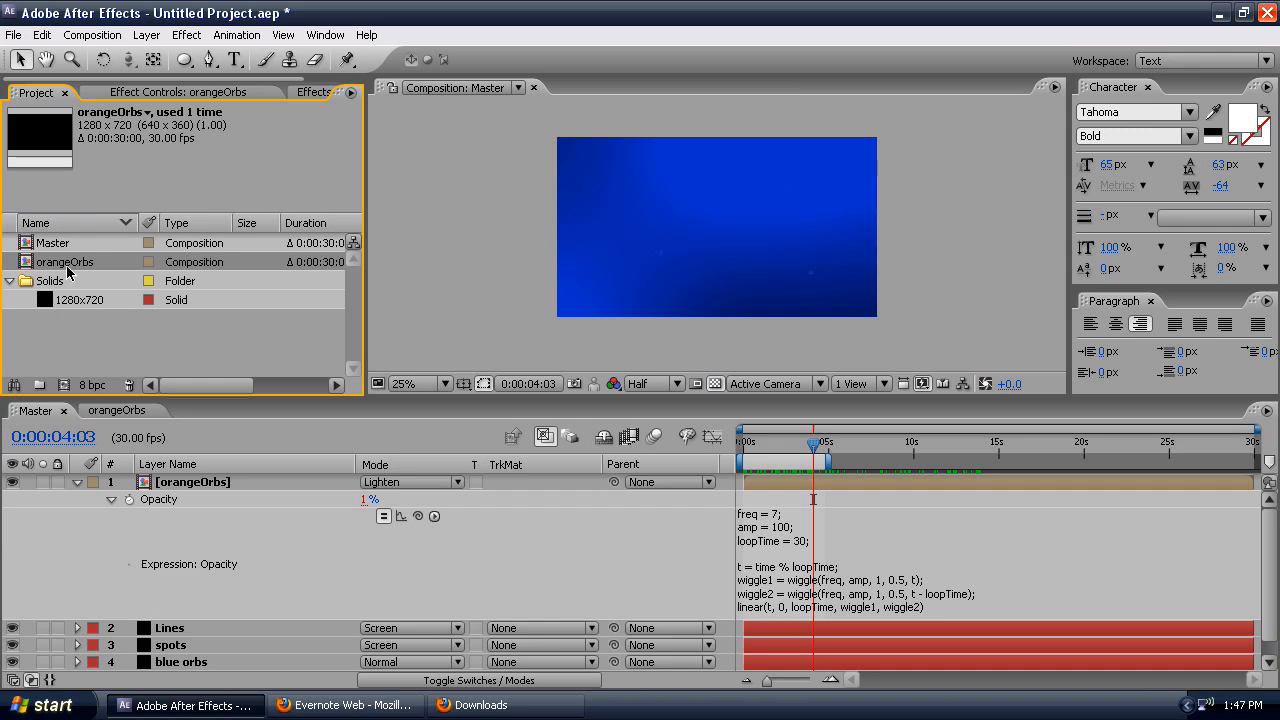
pyautogui.hotkey('ctrl', 'd')
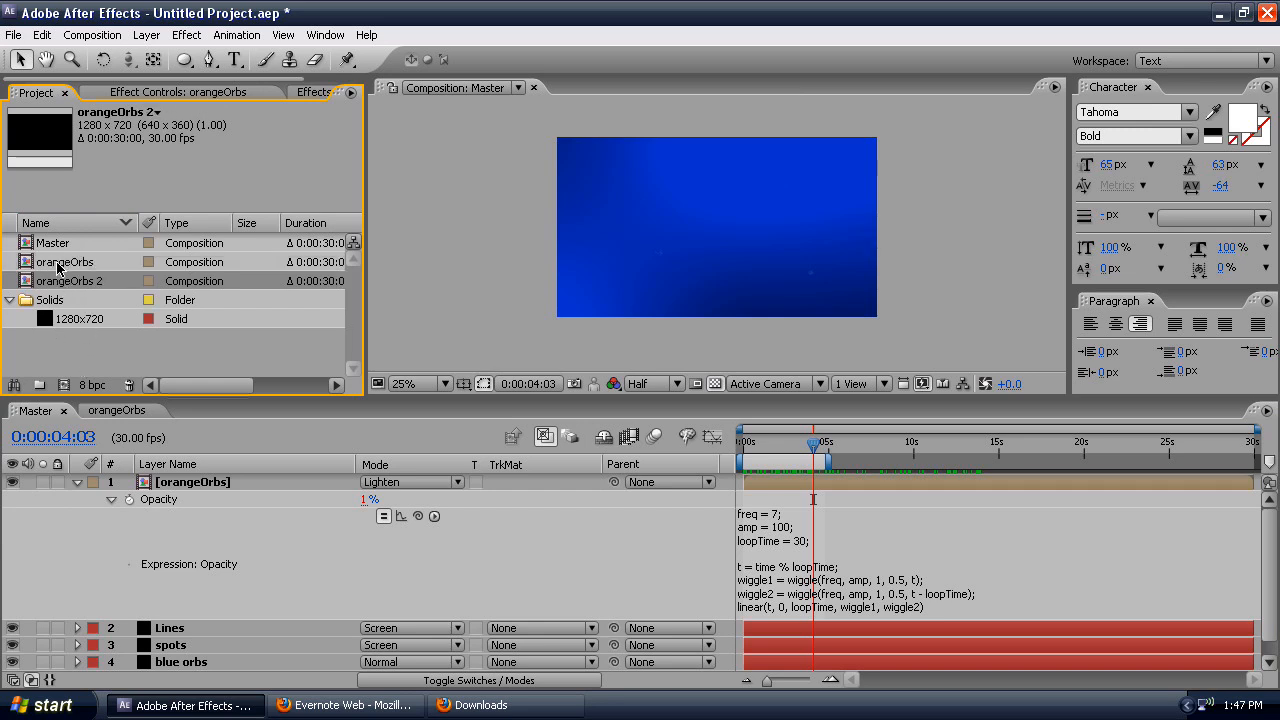
pyautogui.press('Return')
pyautogui.press('End')
pyautogui.press('BackSpace')
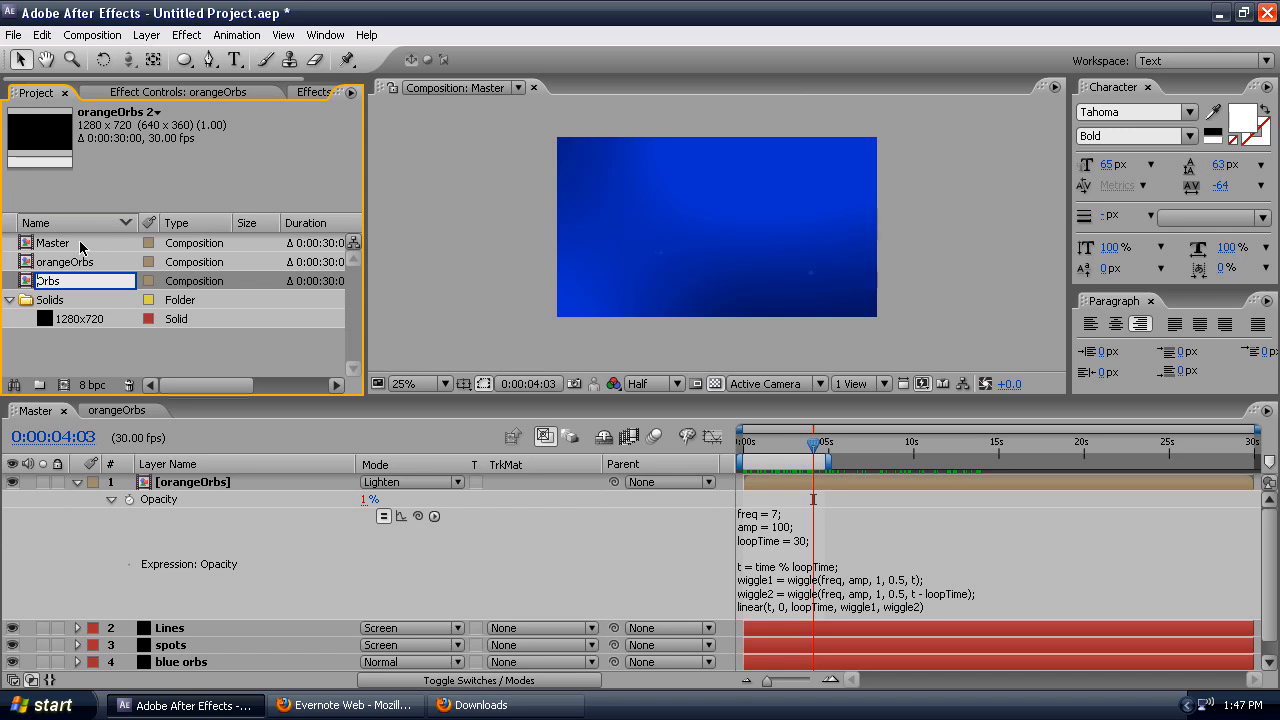
pyautogui.write('pink')
pyautogui.click(83, 367)
# - Open pinkOrbs, set the noise layer's evolution Random Seed to 1, and scrub through the composition to check the new pattern
pyautogui.doubleClick(40, 281)
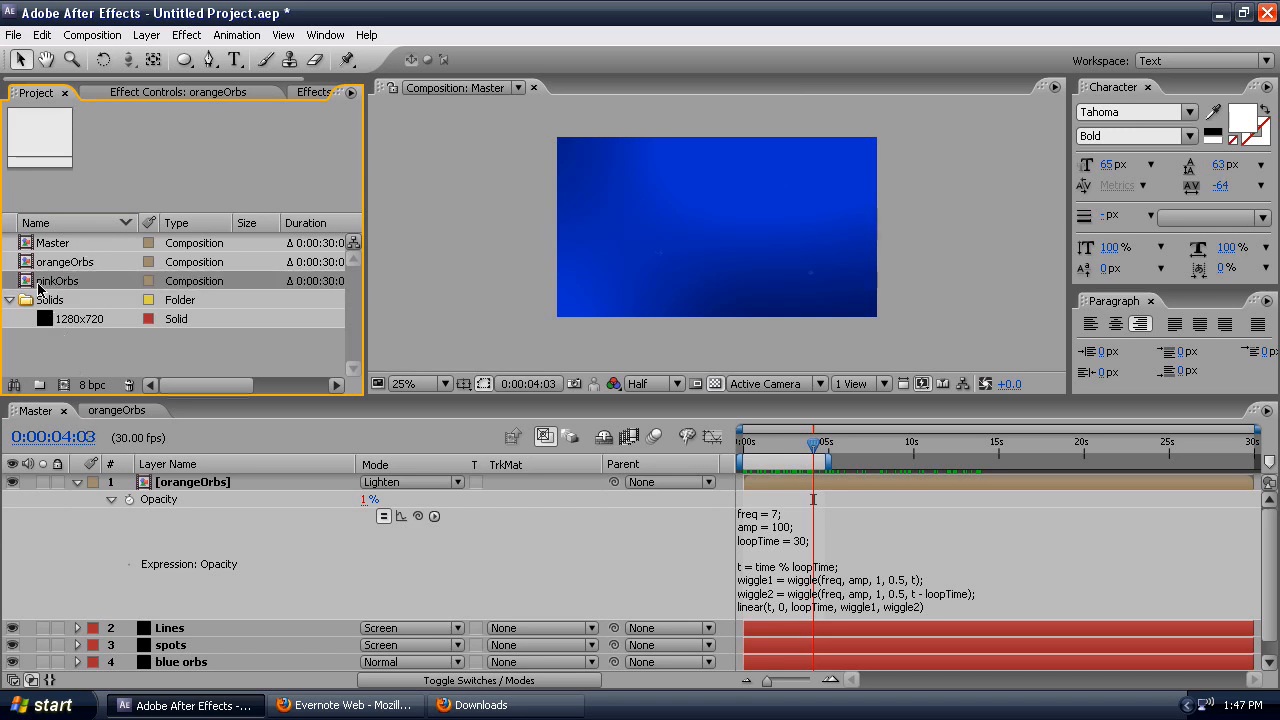
pyautogui.click(228, 487)
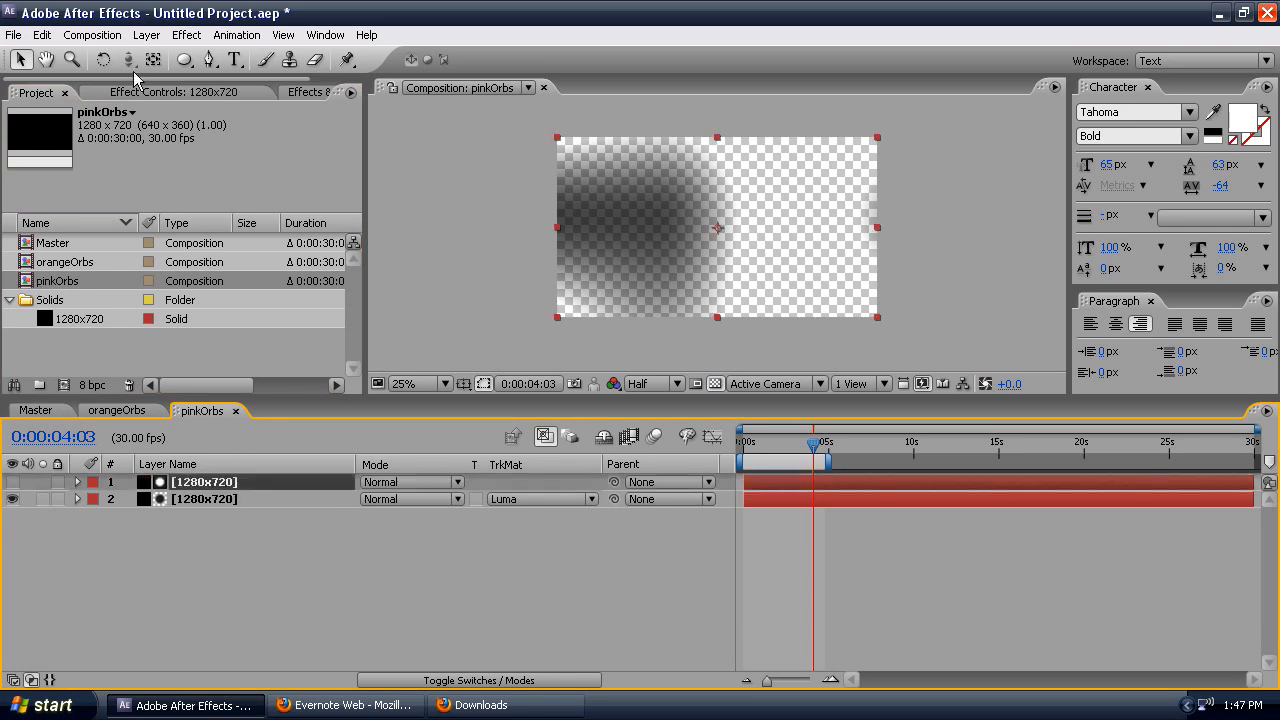
pyautogui.click(182, 91)
pyautogui.scroll(-3, 115, 253)
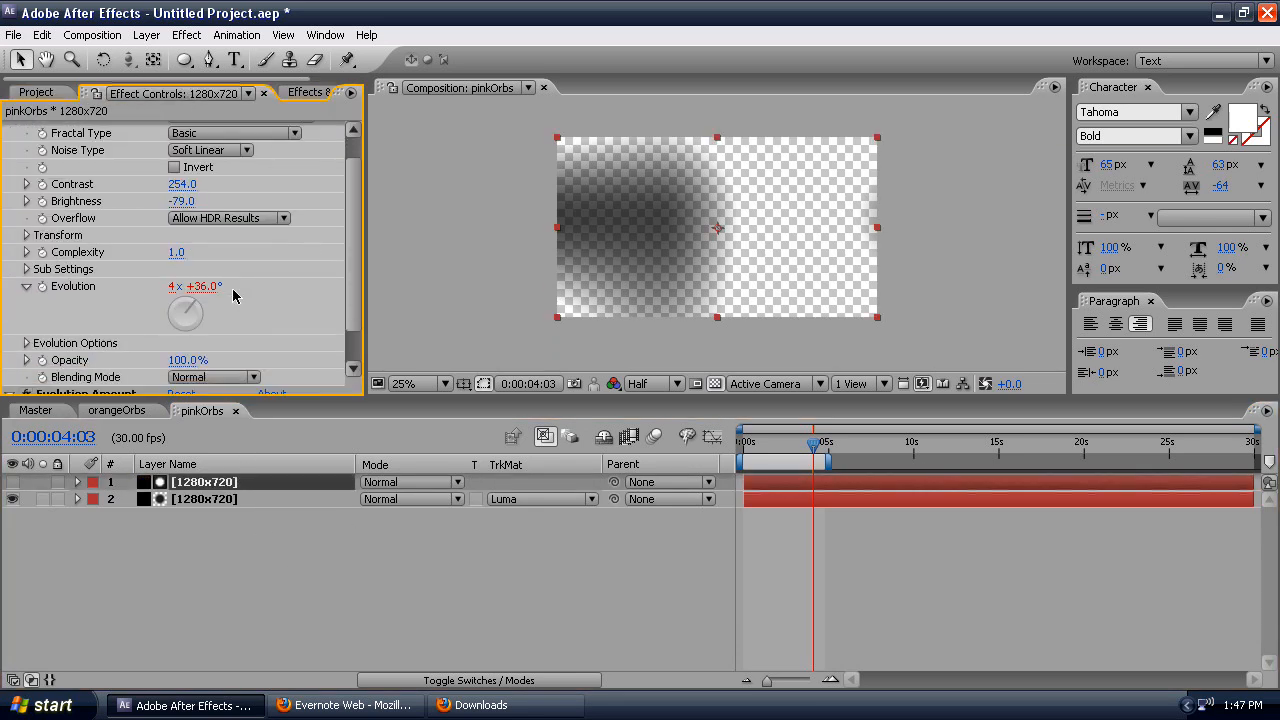
pyautogui.click(28, 301)
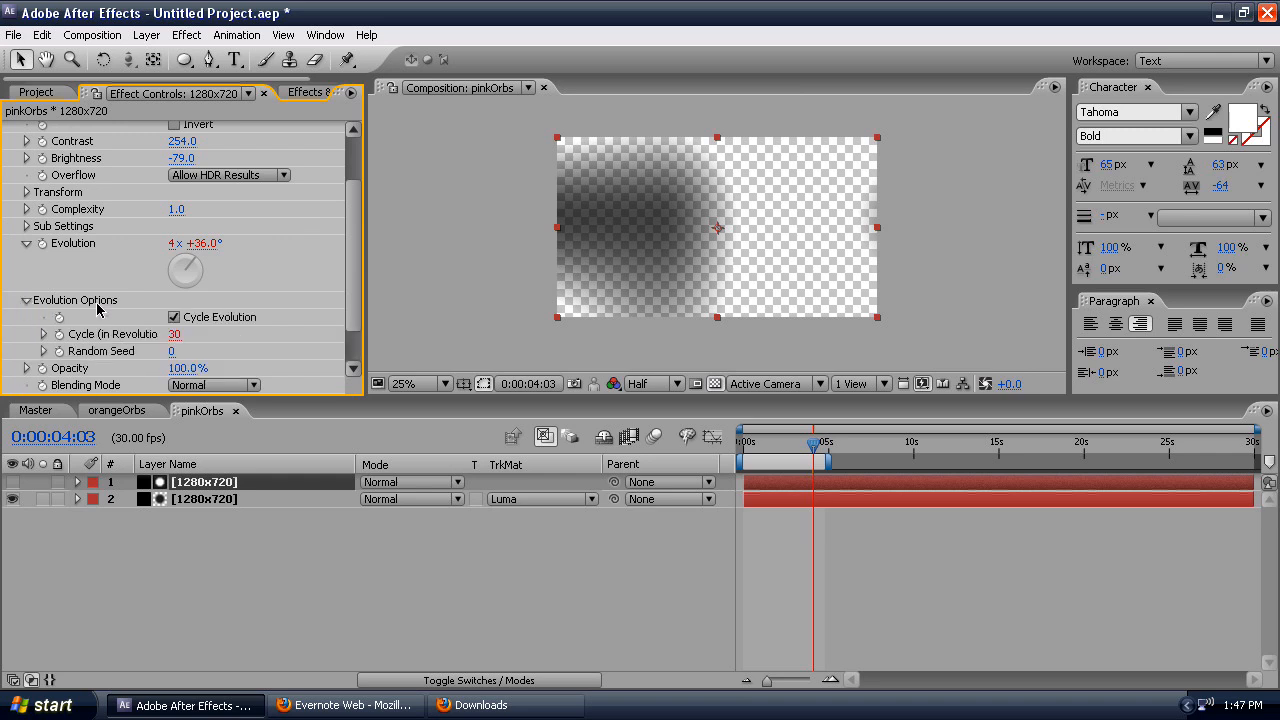
pyautogui.scroll(-1, 245, 320)
pyautogui.click(173, 303)
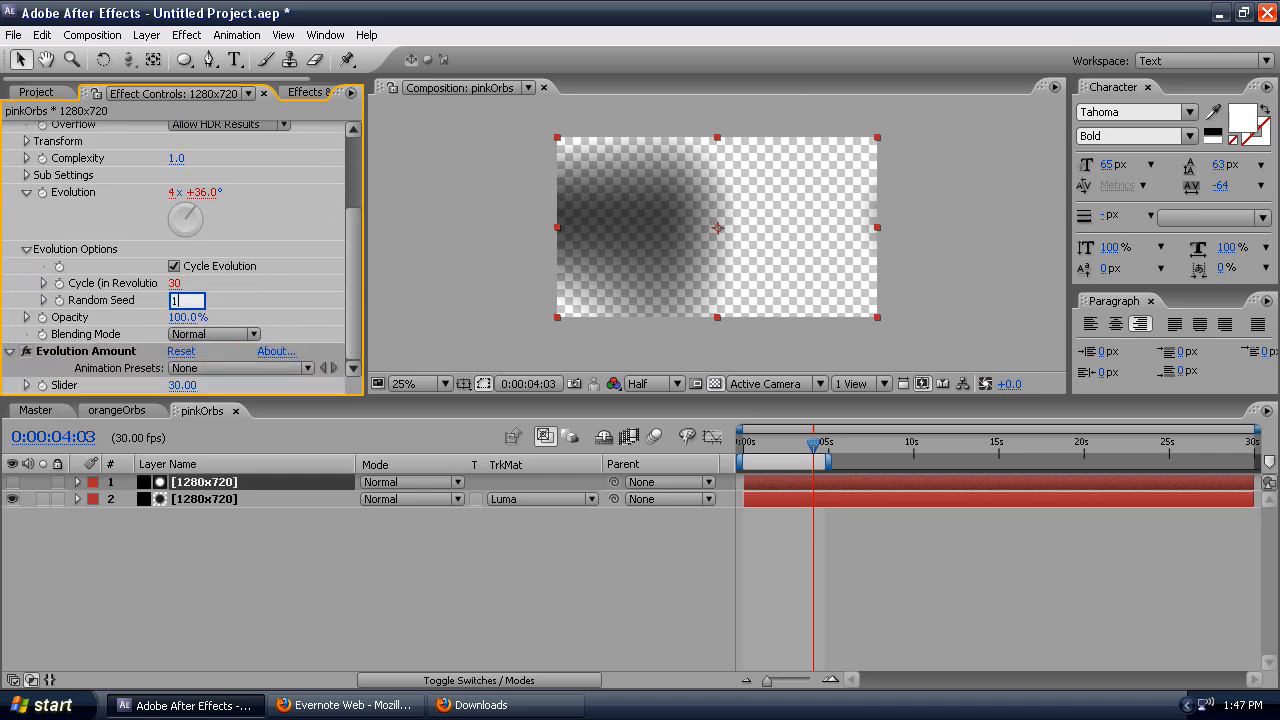
pyautogui.write('1')
pyautogui.press('Return')
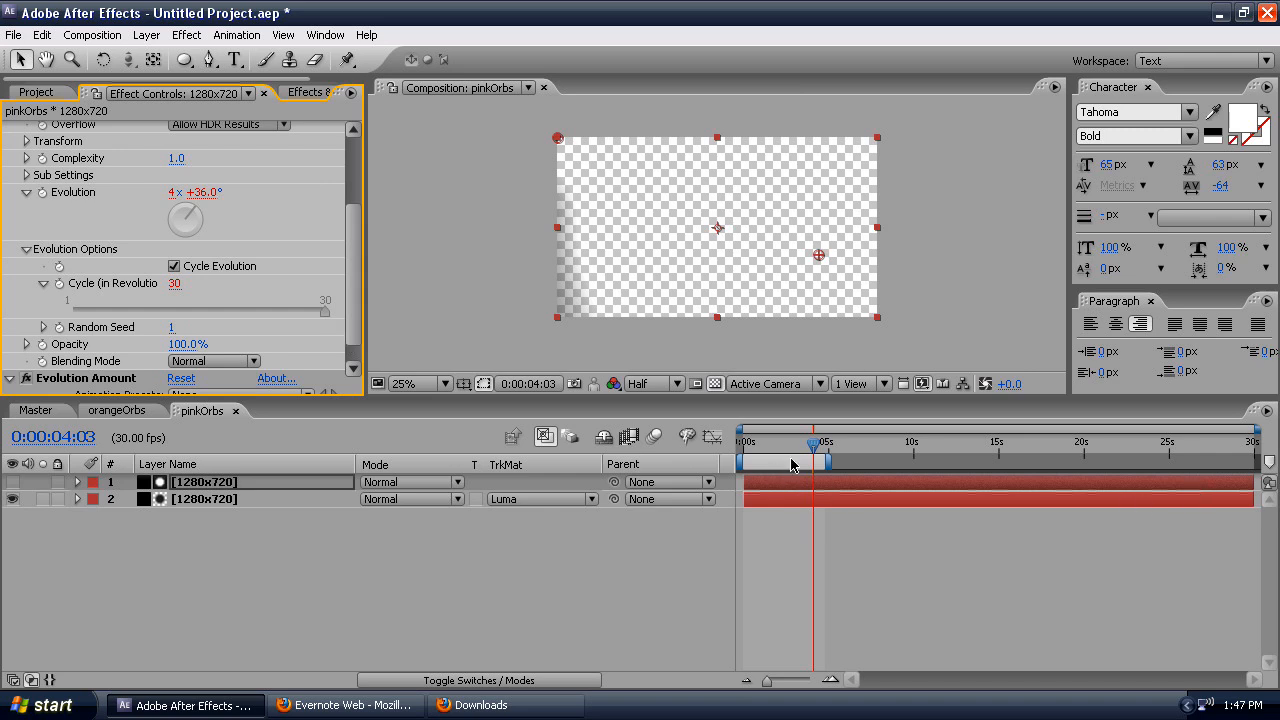
pyautogui.moveTo(812, 447); pyautogui.dragTo(1260, 458)
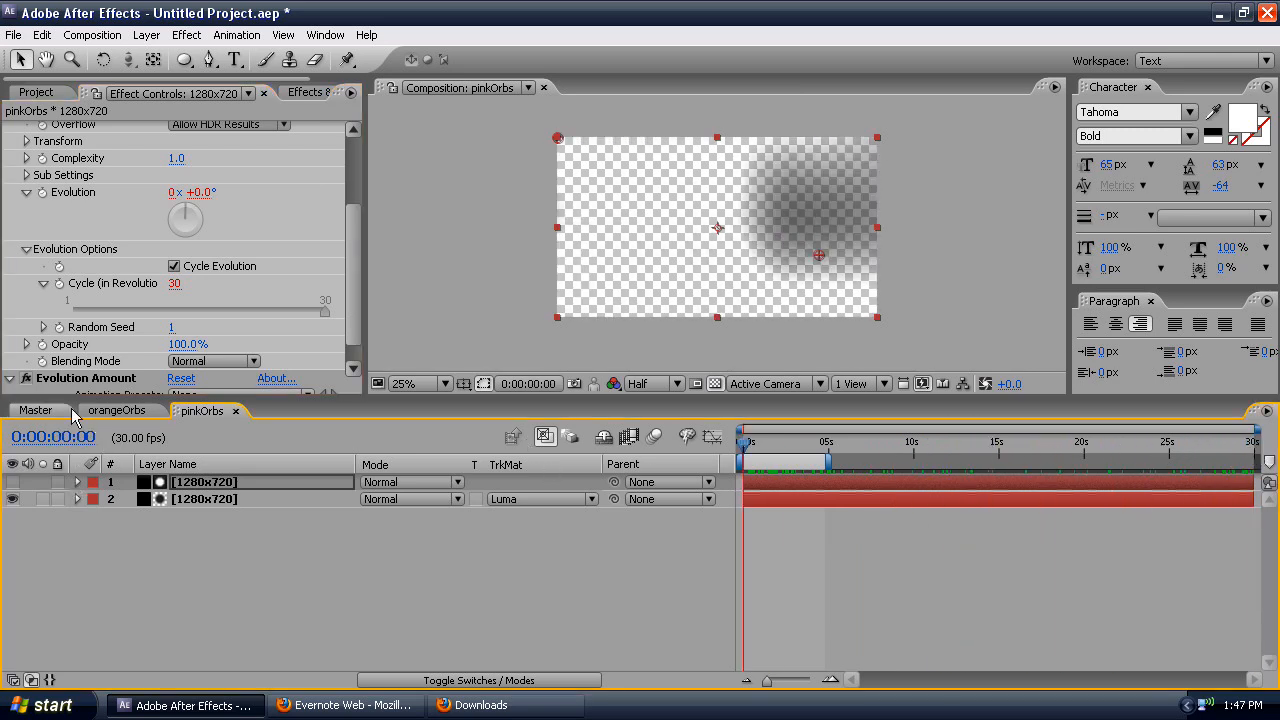
# - In Master, duplicate the orangeOrbs layer and replace the upper copy's source with the pinkOrbs composition
pyautogui.click(33, 411)
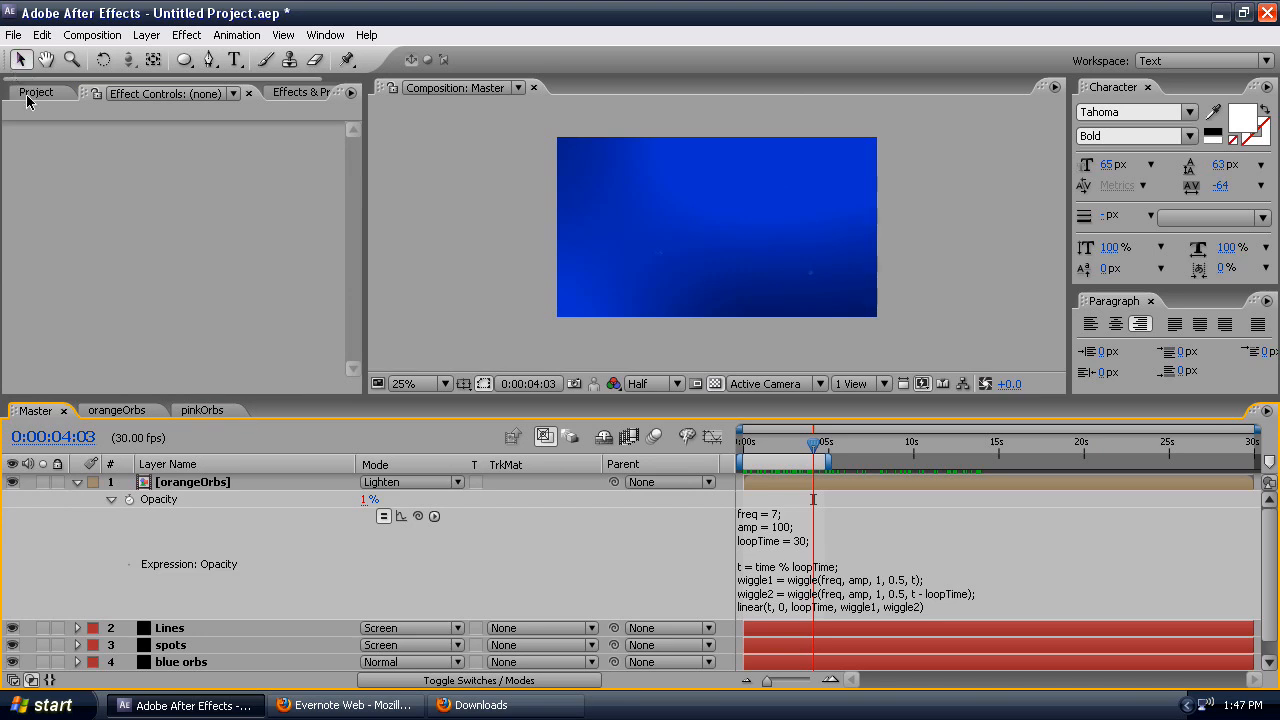
pyautogui.click(206, 483)
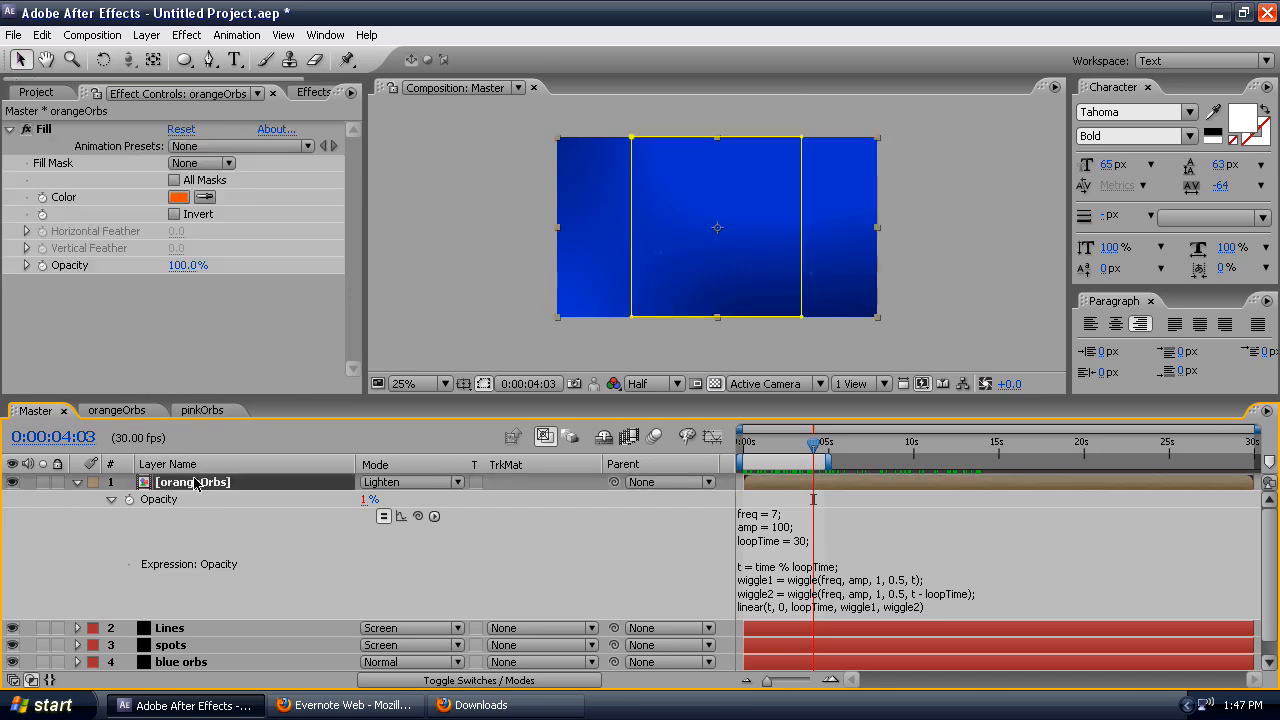
pyautogui.hotkey('ctrl', 'd')
pyautogui.click(77, 499)
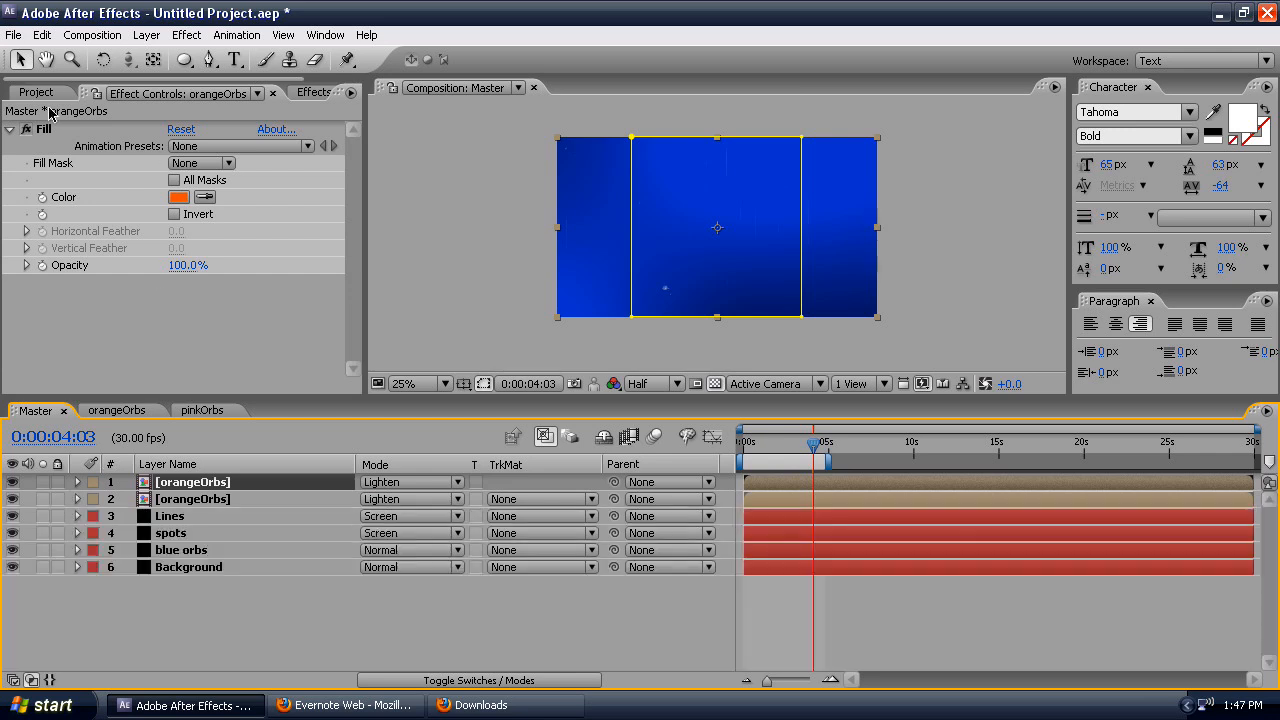
pyautogui.click(39, 93)
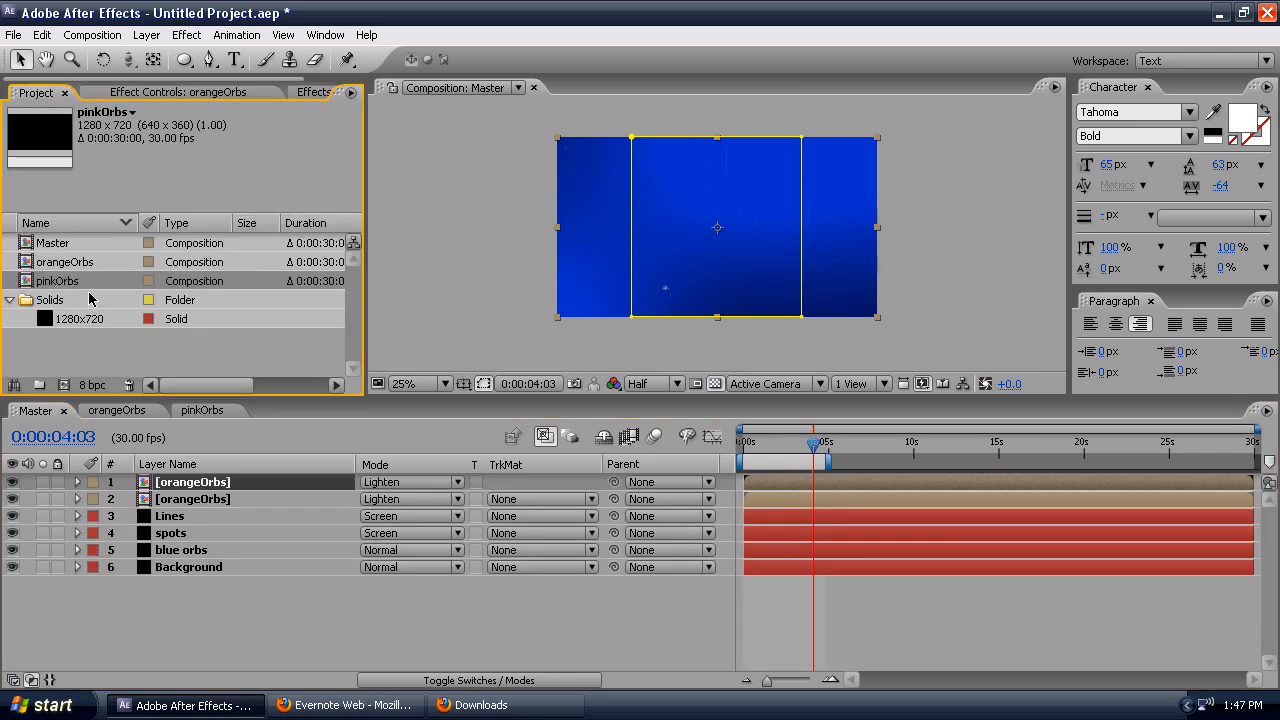
pyautogui.moveTo(48, 281); pyautogui.dragTo(198, 485)
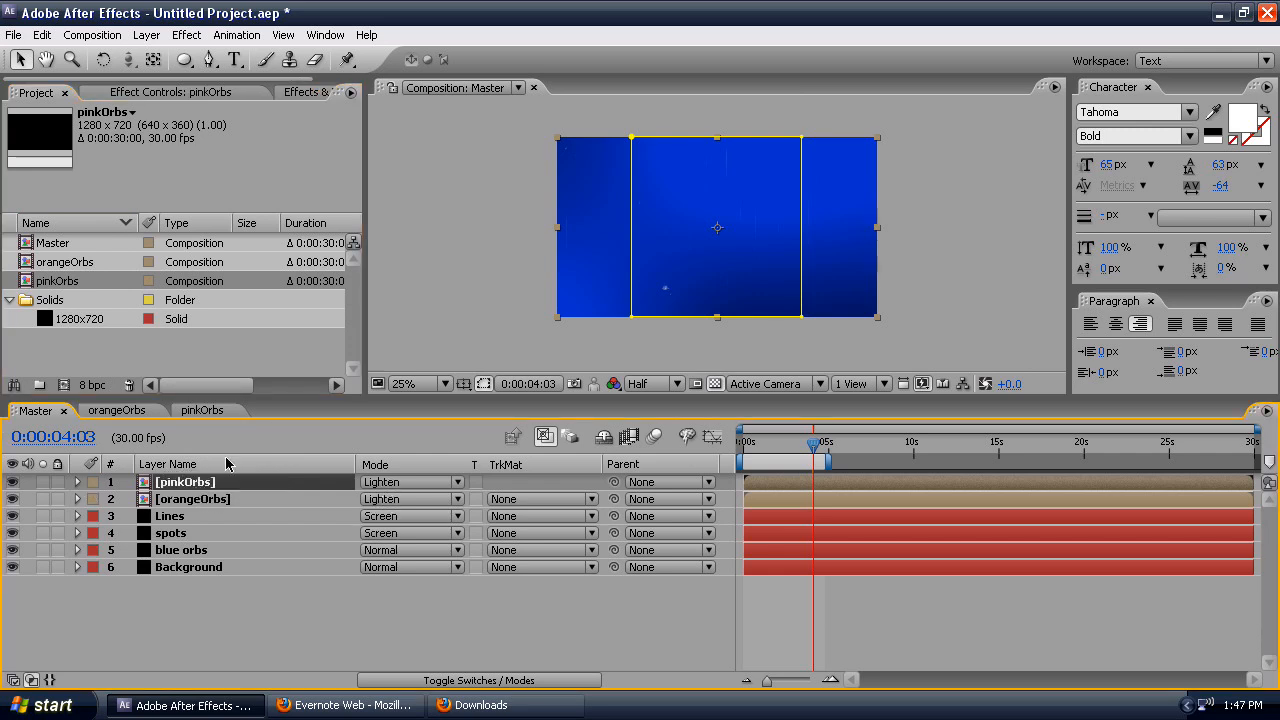
# - Check the pinkOrbs layer's opacity property, scrub through Master, and delete Mask 1 from the pinkOrbs layer
pyautogui.press('t')
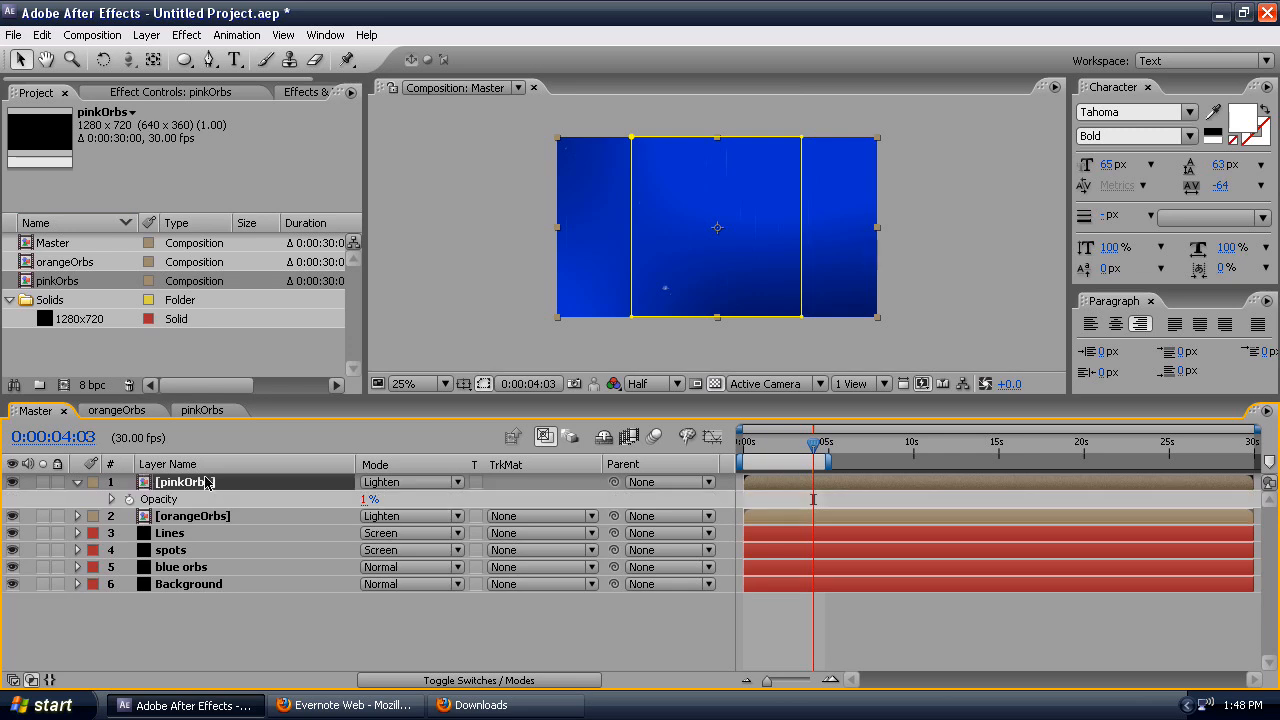
pyautogui.click(77, 482)
pyautogui.click(77, 482)
pyautogui.click(77, 482)
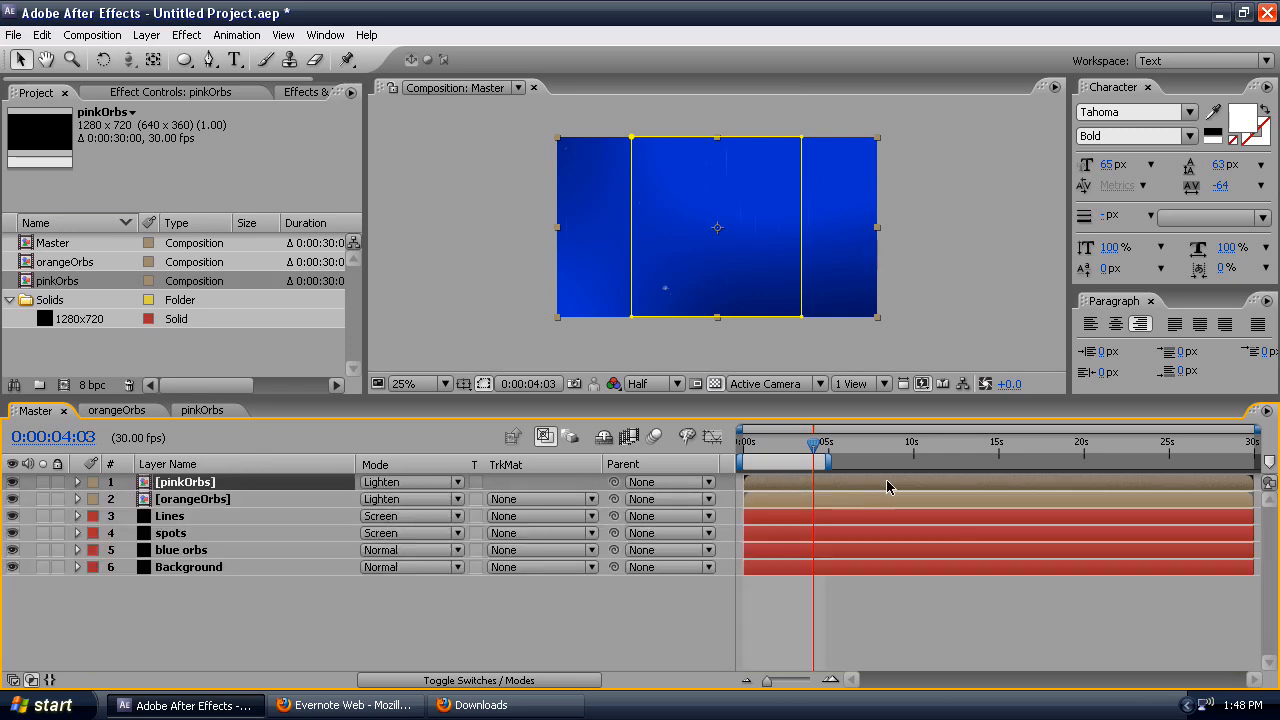
pyautogui.moveTo(806, 450); pyautogui.dragTo(933, 451)
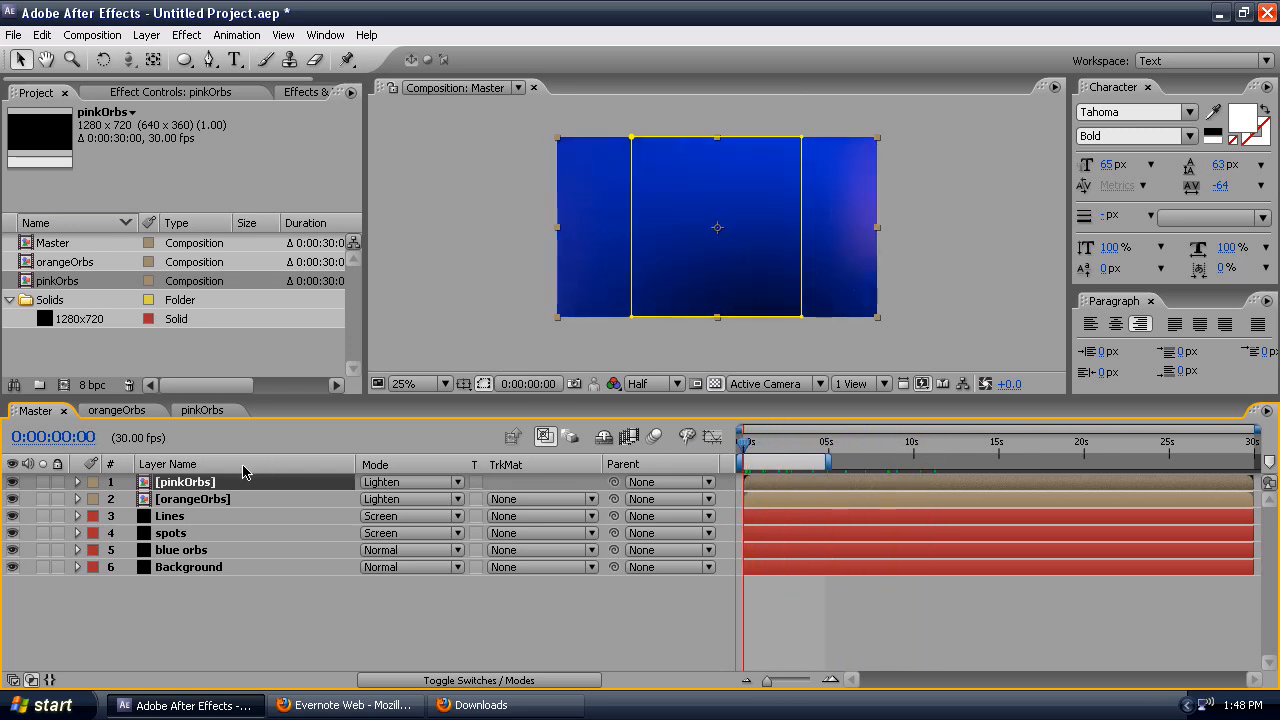
pyautogui.press('m')
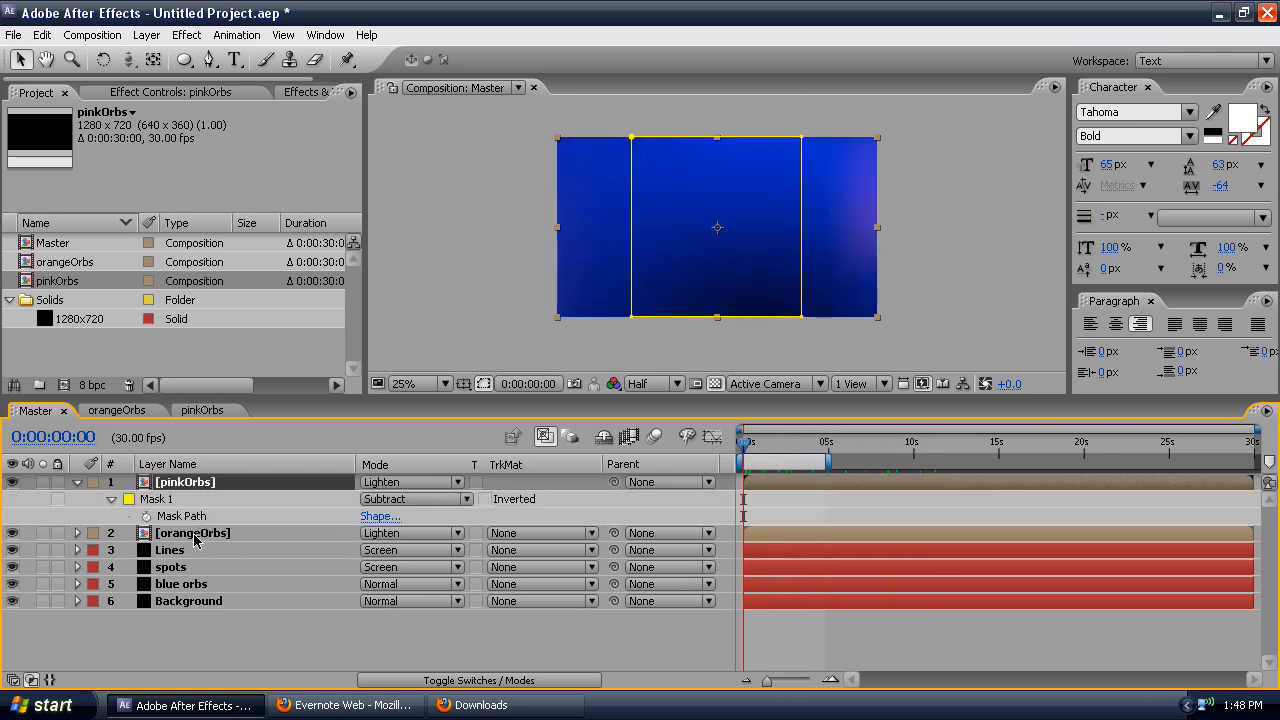
pyautogui.click(150, 499)
pyautogui.press('Delete')
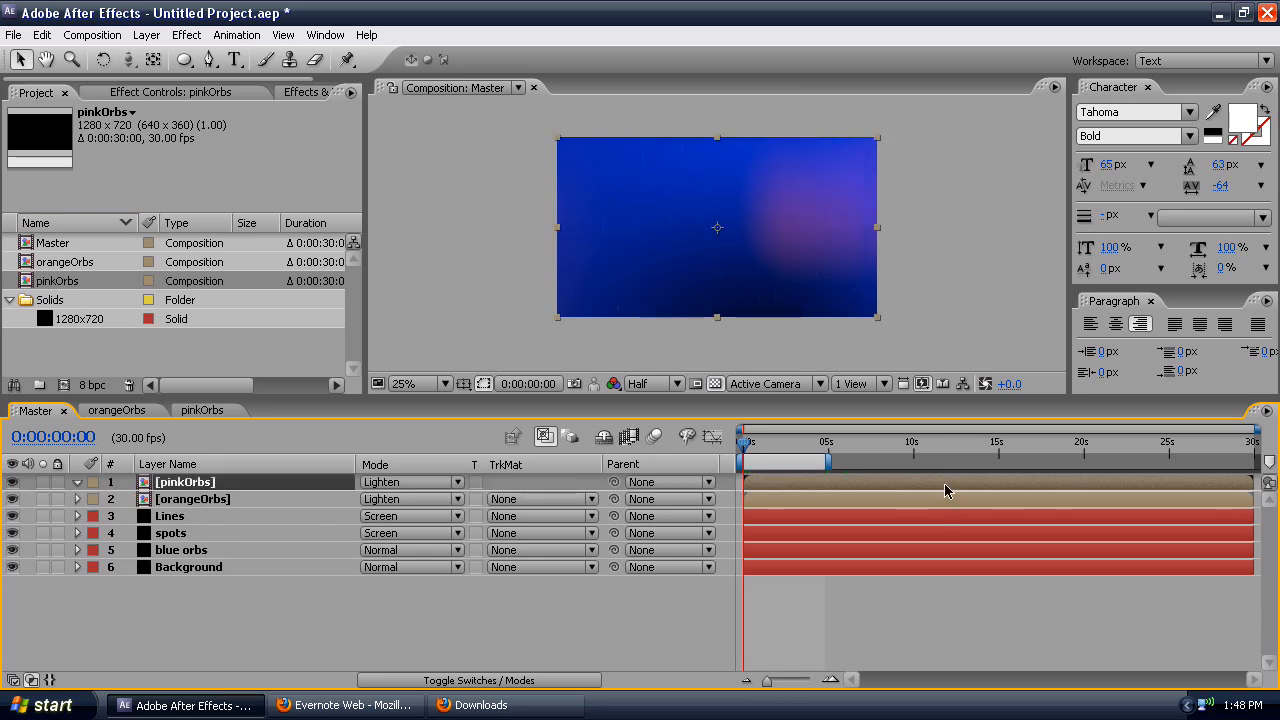
# - Preview Master, set the pinkOrbs layer's base opacity to 0, and scrub through the timeline to check the pink orbs
pyautogui.moveTo(740, 452); pyautogui.dragTo(668, 442)
pyautogui.press('space')
pyautogui.press('t')
pyautogui.click(370, 499)
pyautogui.write('0')
pyautogui.press('Return')
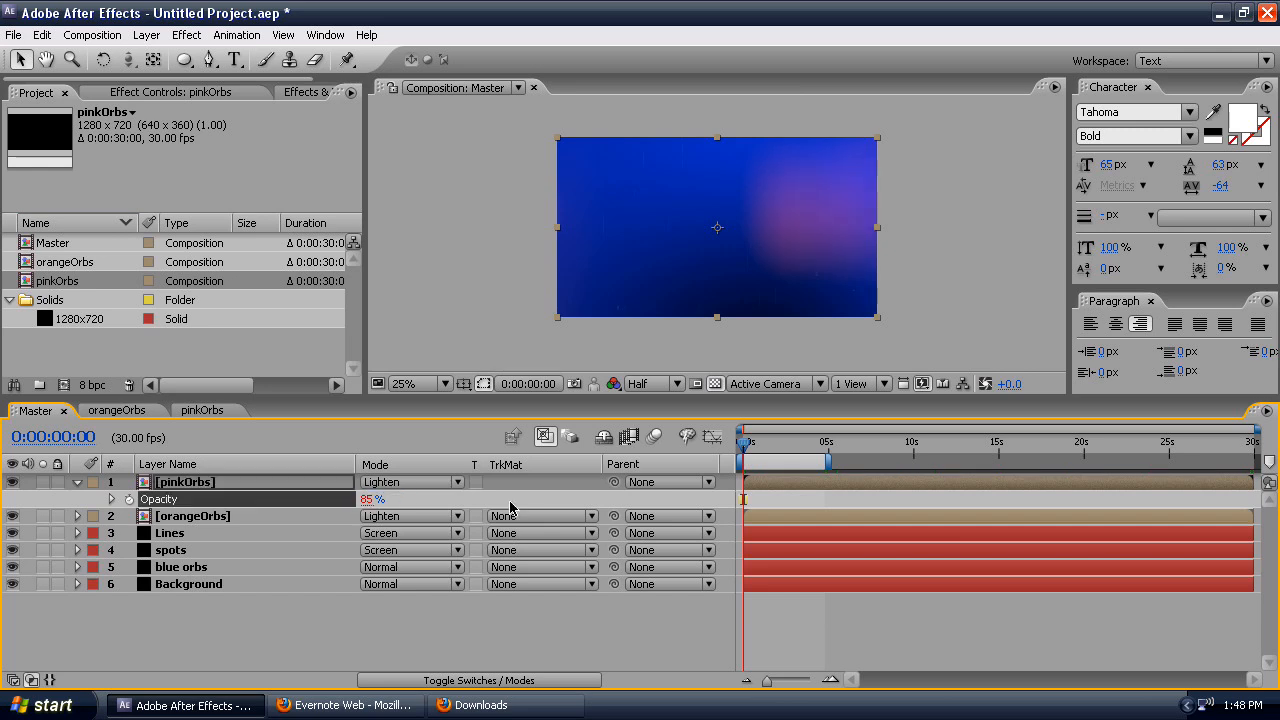
pyautogui.moveTo(790, 447); pyautogui.dragTo(718, 453)
# - Duplicate the pinkOrbs composition in the project and rename the copy yellowOrbs
pyautogui.click(26, 282)
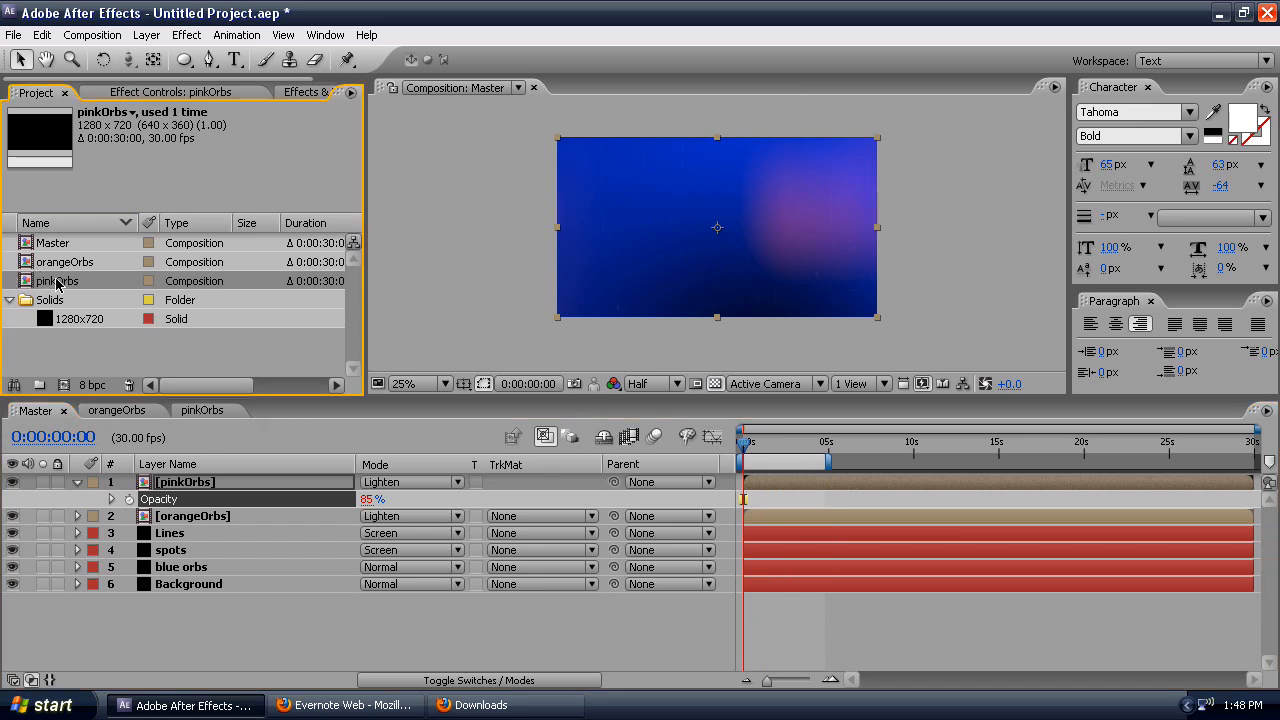
pyautogui.hotkey('ctrl', 'd')
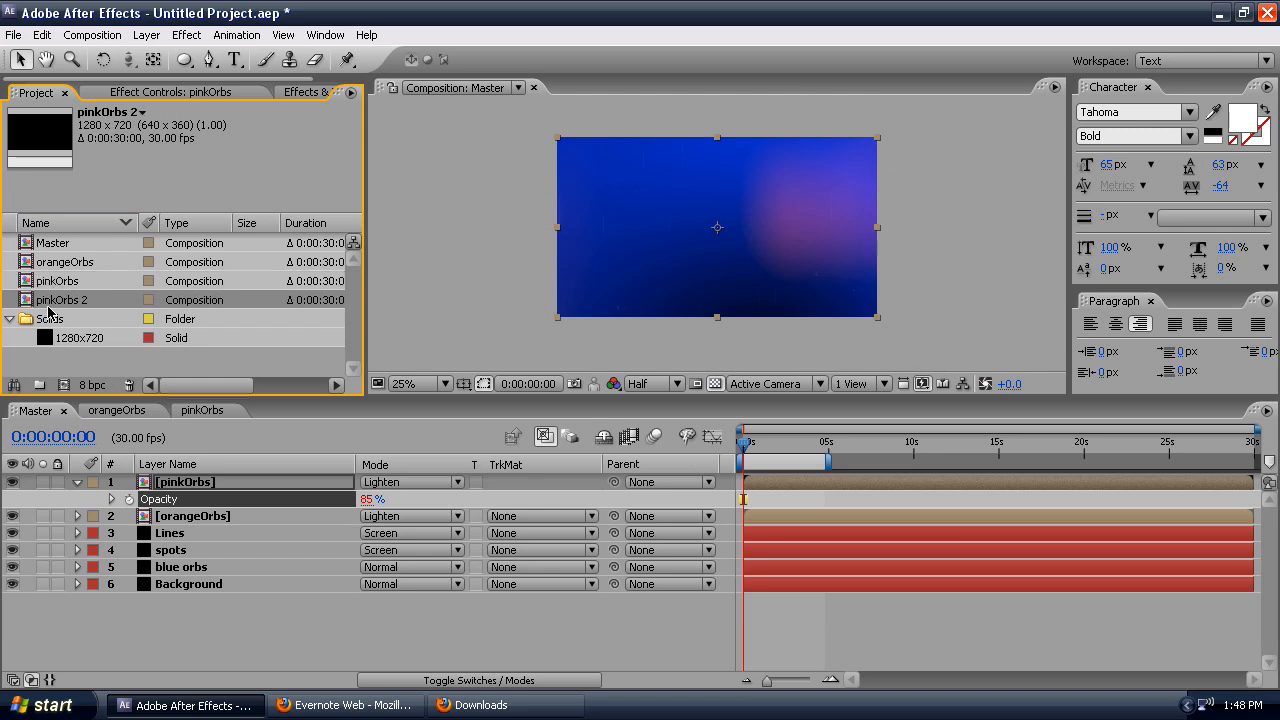
pyautogui.press('Return')
pyautogui.press('End')
pyautogui.press('BackSpace')
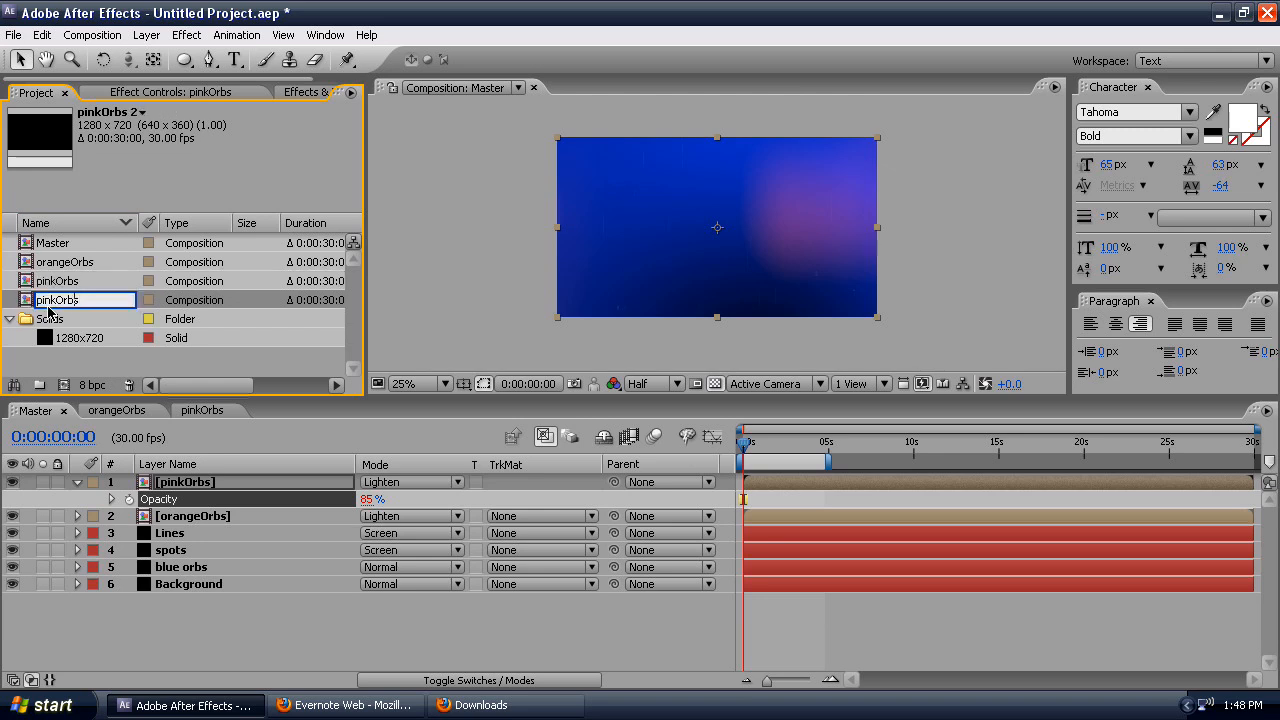
pyautogui.write('yel')
pyautogui.click(65, 350)
# - Duplicate the pinkOrbs layer in Master, replace the upper copy's source with the yellowOrbs composition, and reveal its opacity
pyautogui.moveTo(53, 345); pyautogui.dragTo(180, 488)
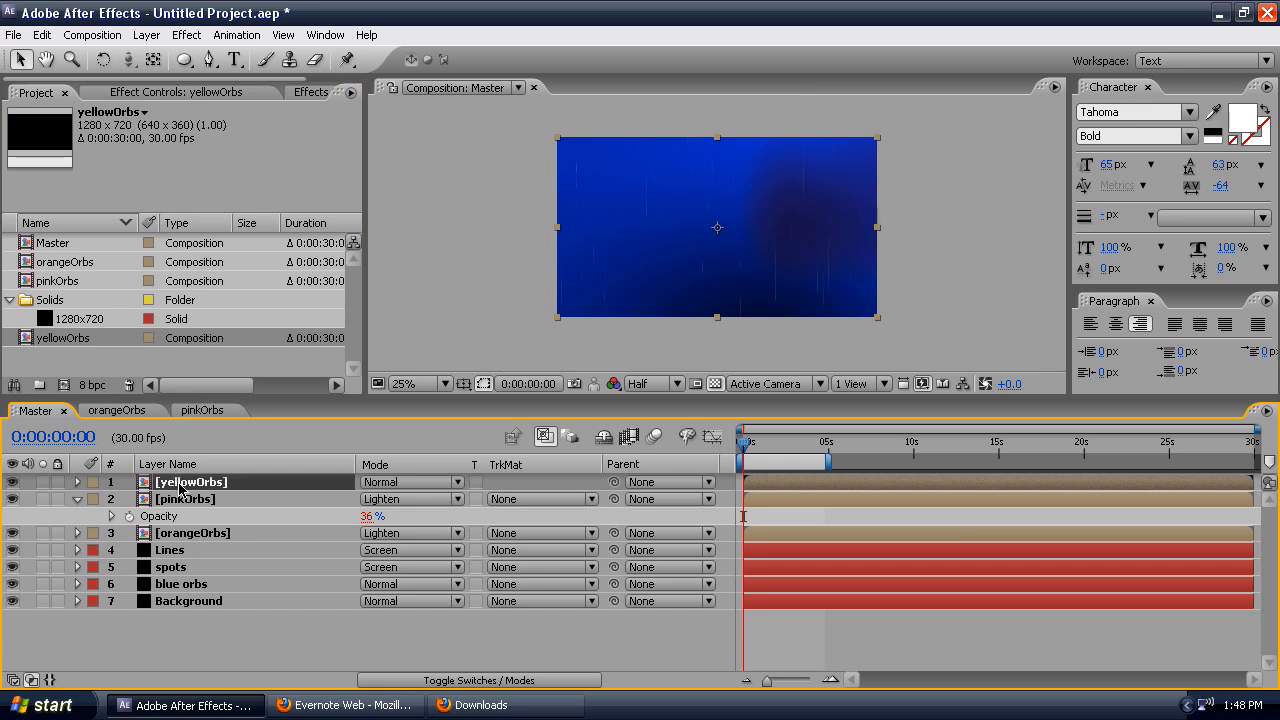
pyautogui.hotkey('ctrl', 'z')
pyautogui.click(180, 488)
pyautogui.hotkey('ctrl', 'd')
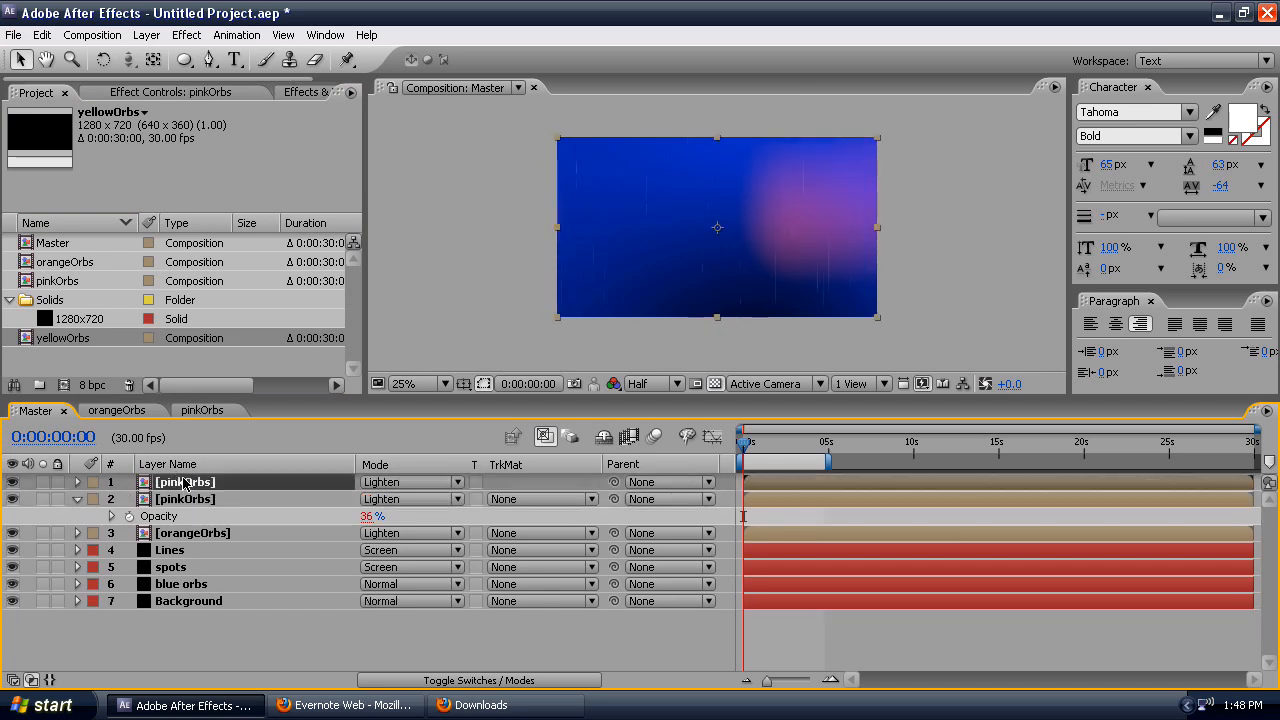
pyautogui.moveTo(63, 343); pyautogui.dragTo(187, 487)
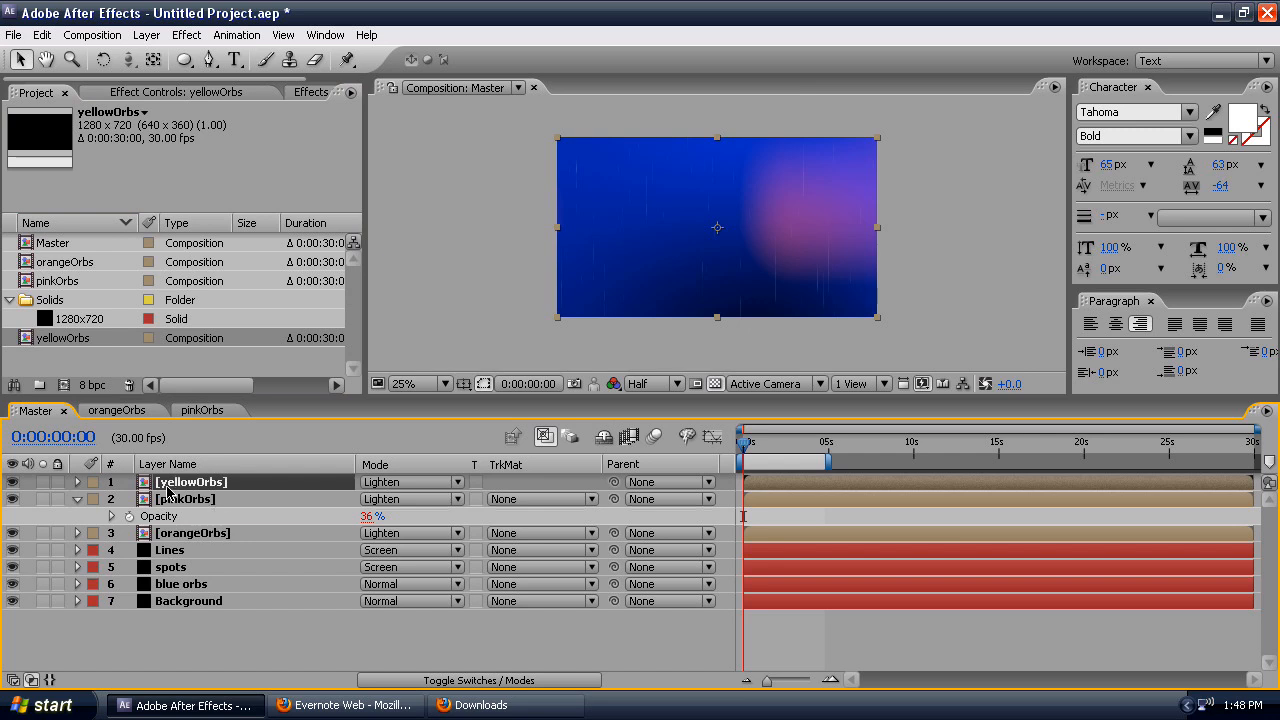
pyautogui.press('t')
pyautogui.click(368, 499)
pyautogui.click(464, 494)
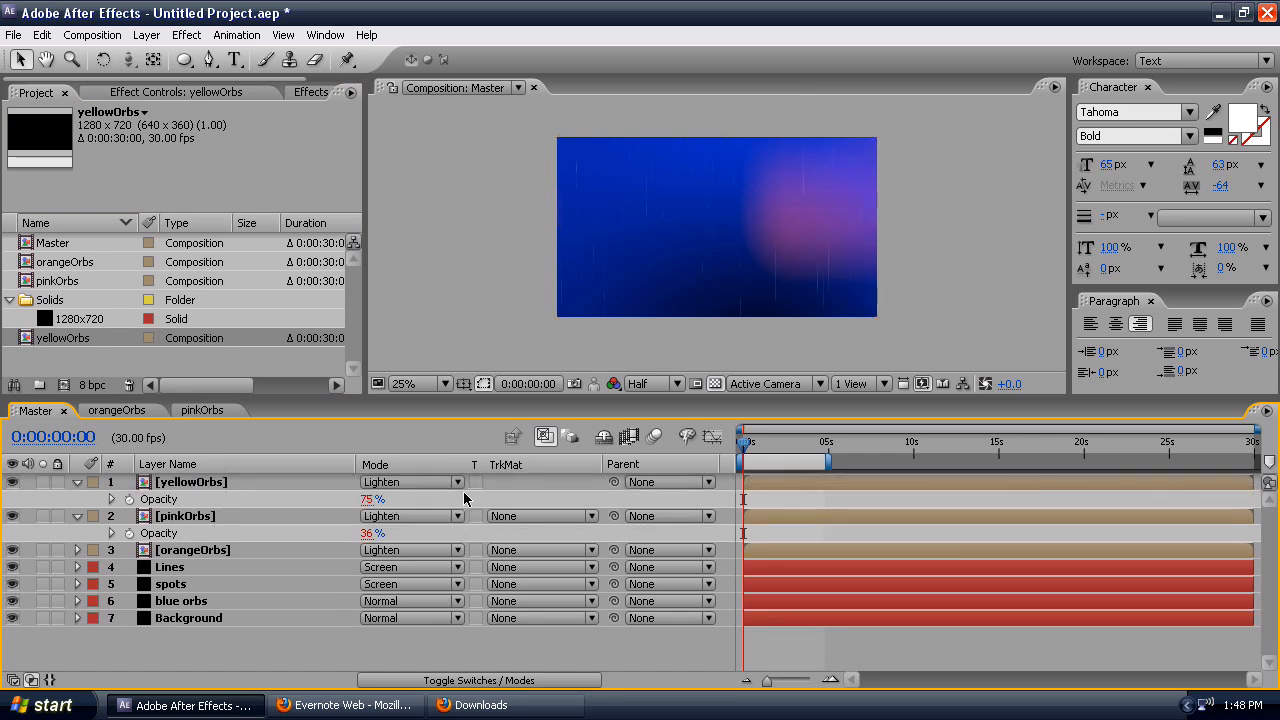
# - Set the Fill effect color on the yellowOrbs layer to yellow, D2FF00
pyautogui.click(232, 481)
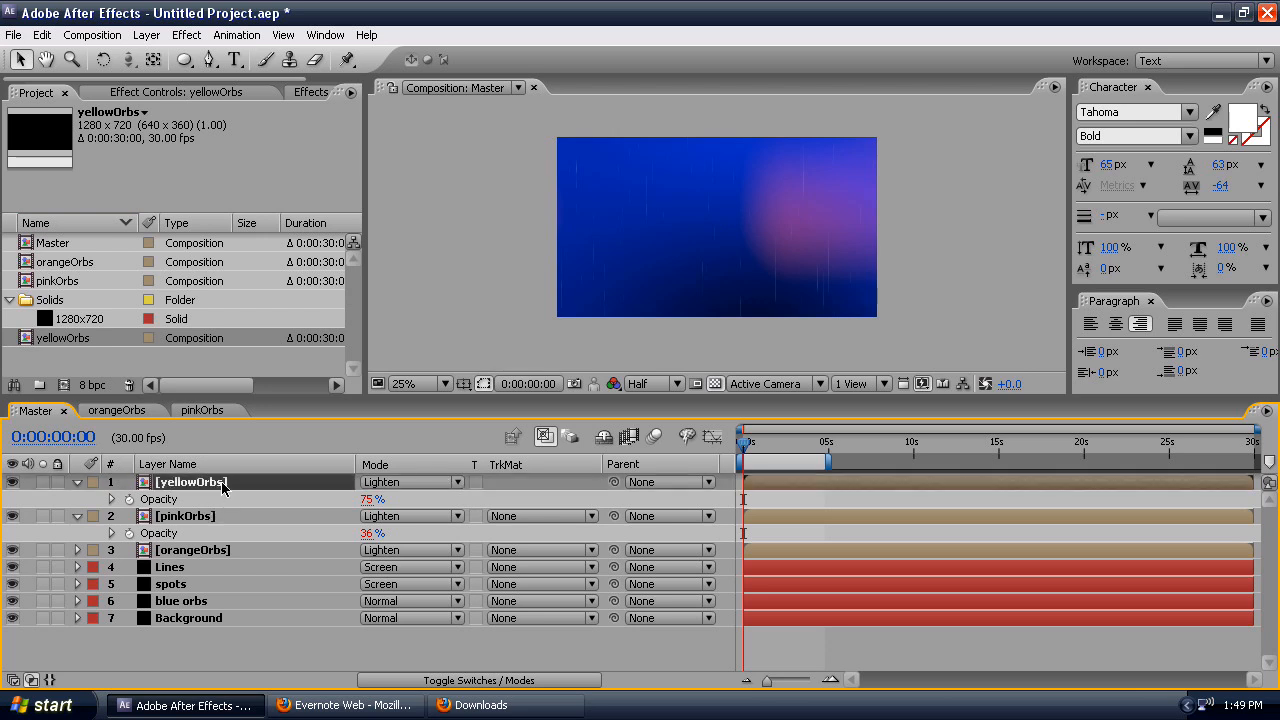
pyautogui.click(190, 93)
pyautogui.click(178, 197)
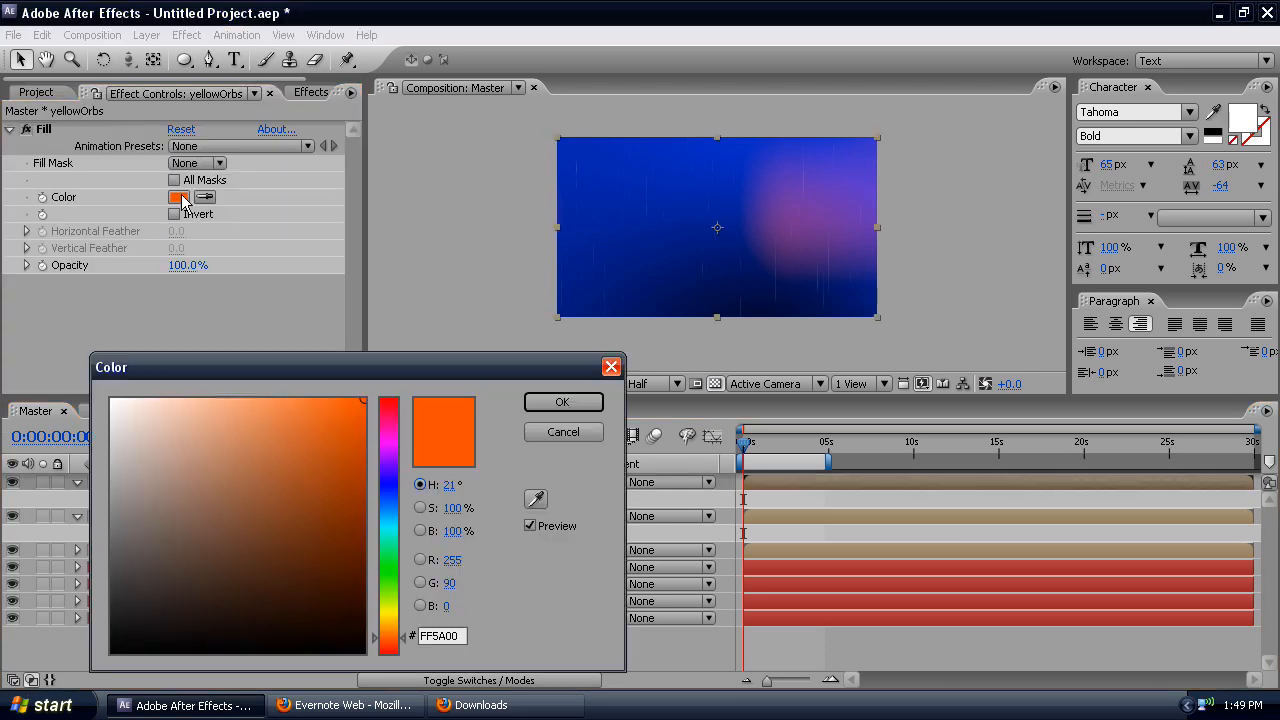
pyautogui.moveTo(389, 605)
pyautogui.mouseDown()
pyautogui.moveTo(389, 619)
pyautogui.moveTo(390, 603)
pyautogui.mouseUp()
pyautogui.click(561, 403)
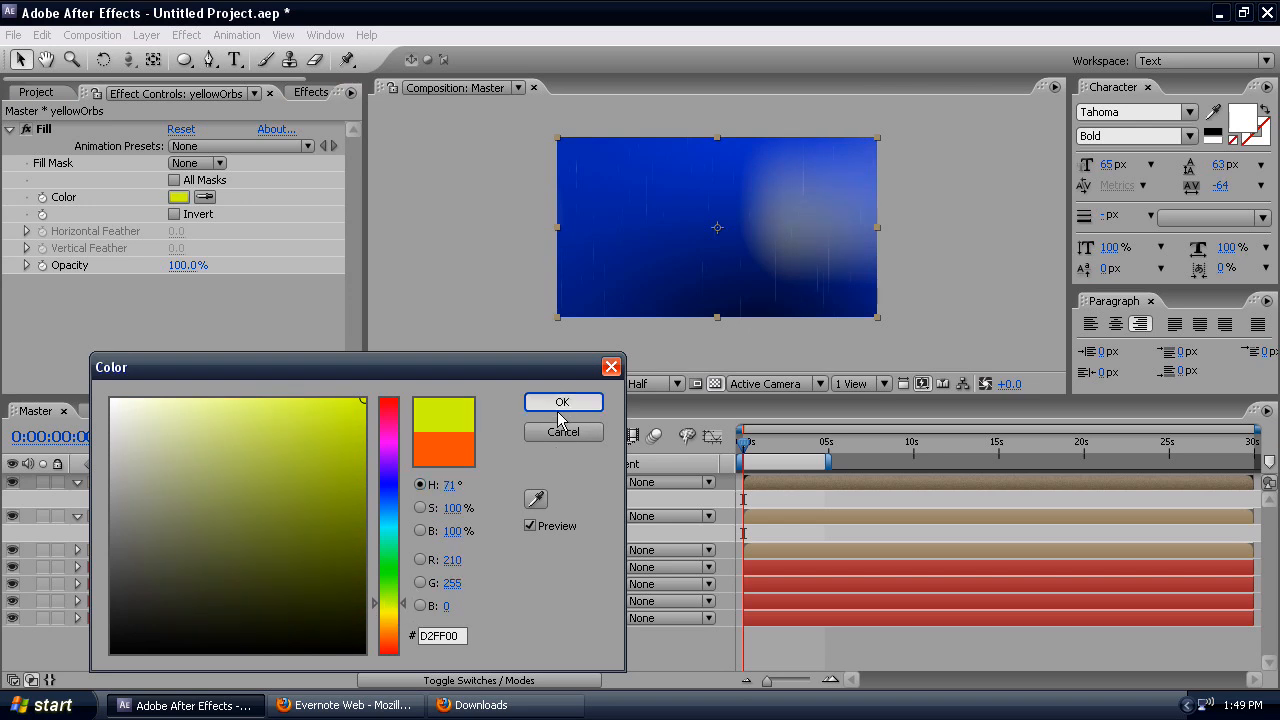
# - Change the Fill effect color on the pinkOrbs layer from orange to hot pink
pyautogui.click(182, 516)
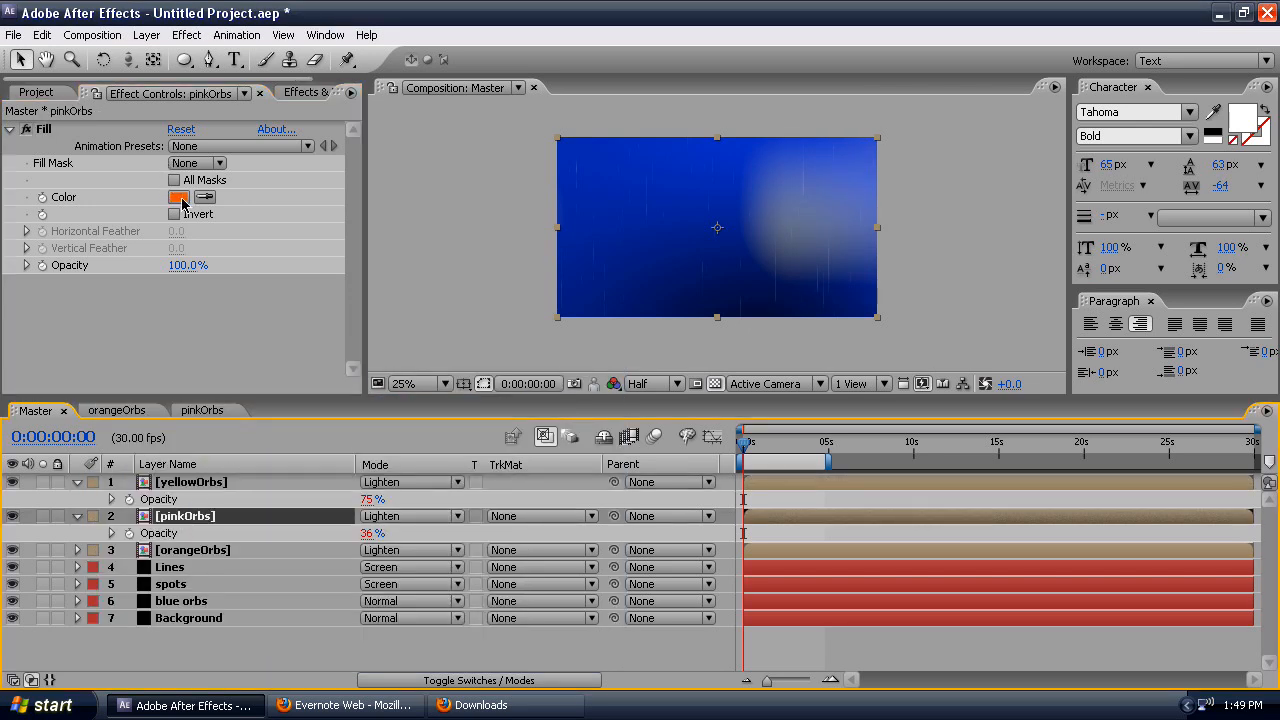
pyautogui.click(182, 199)
pyautogui.moveTo(391, 432); pyautogui.dragTo(391, 422)
pyautogui.click(562, 402)
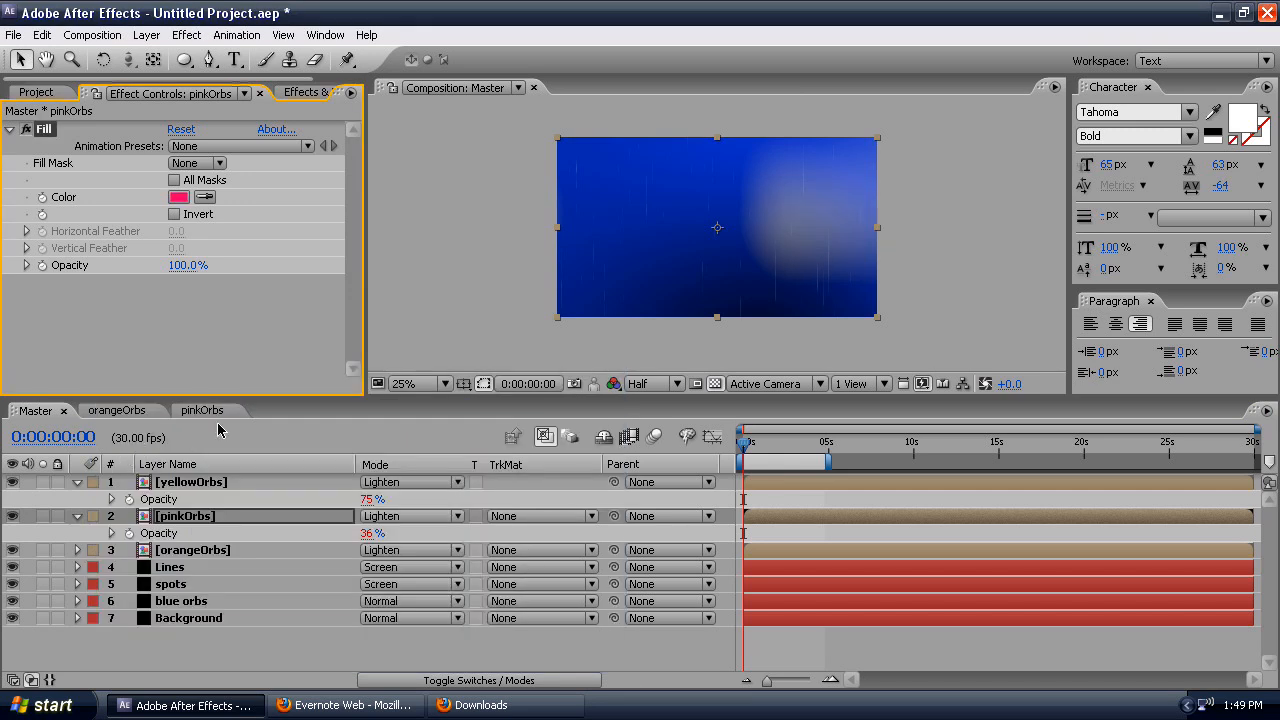
# - Open the yellowOrbs composition and set the top noise layer's evolution Random Seed to 7
pyautogui.click(36, 92)
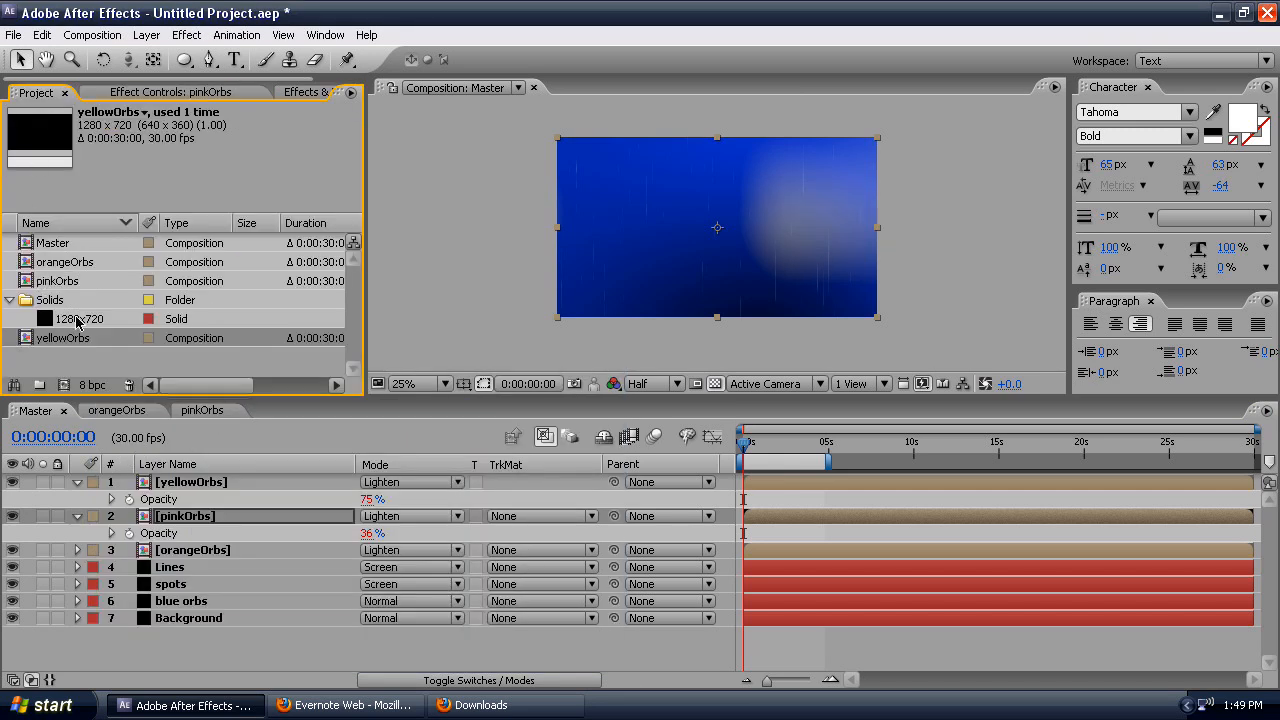
pyautogui.doubleClick(28, 341)
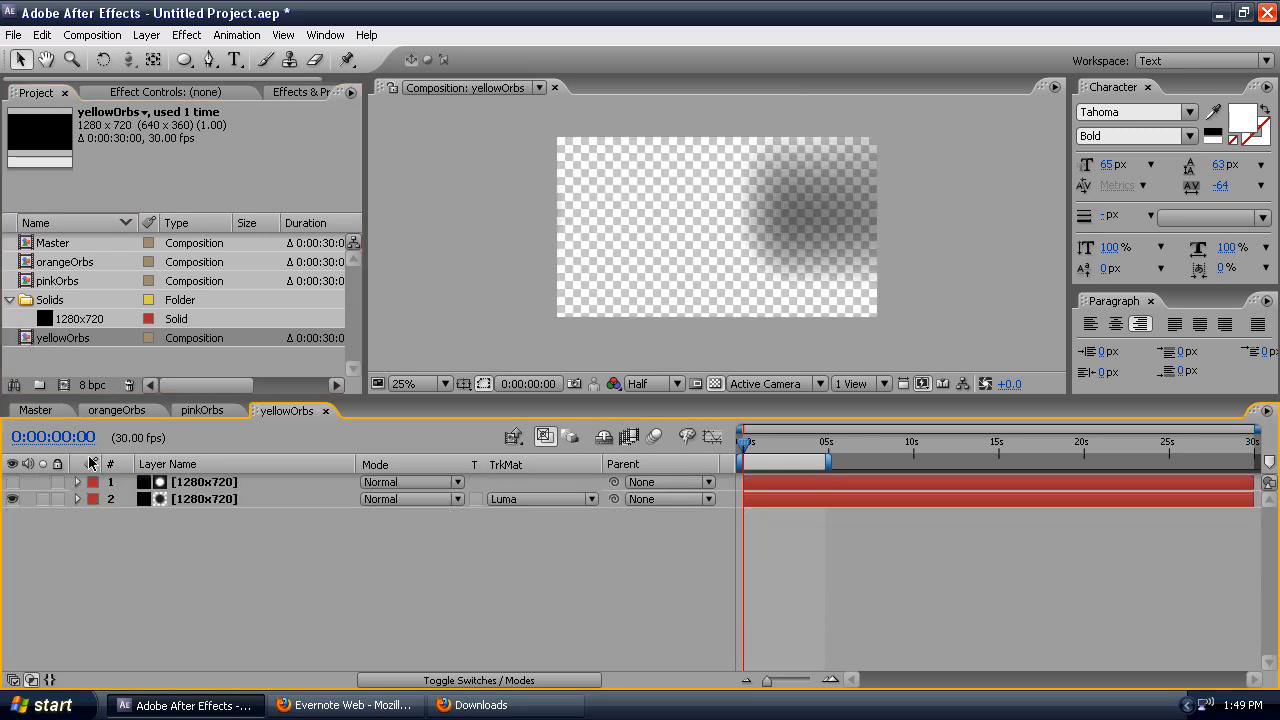
pyautogui.click(200, 482)
pyautogui.click(165, 92)
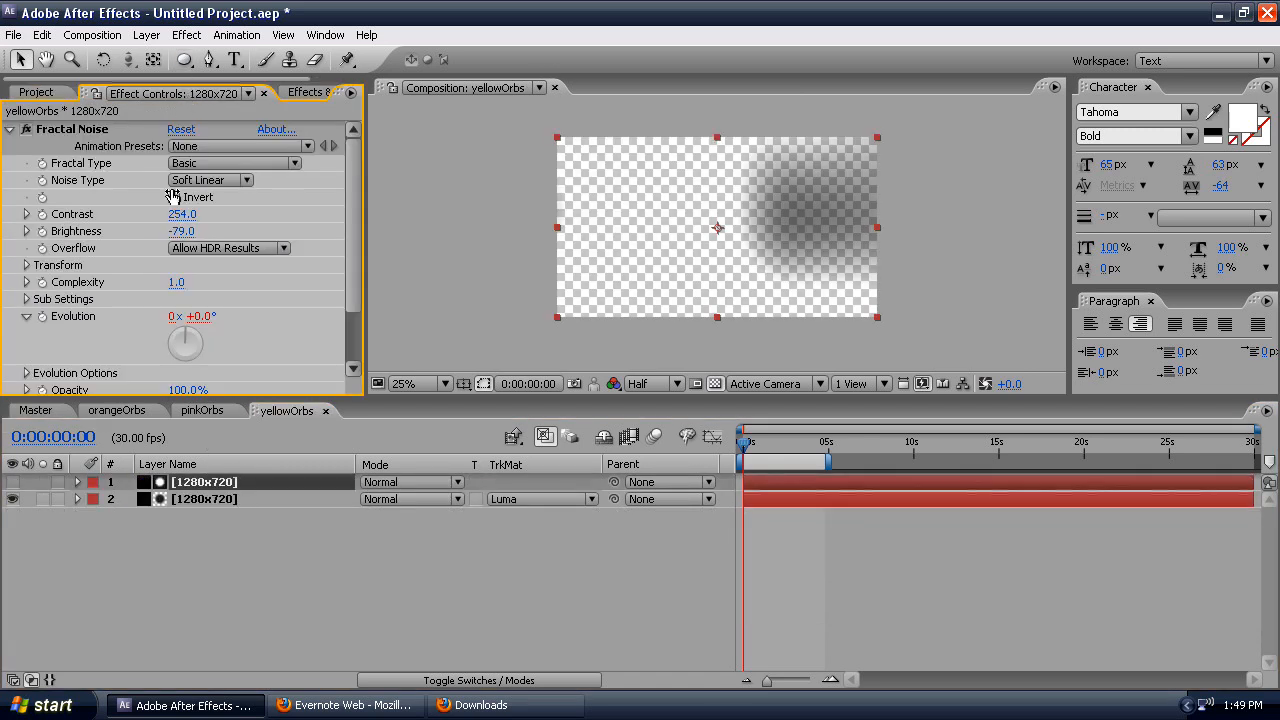
pyautogui.scroll(-3, 200, 320)
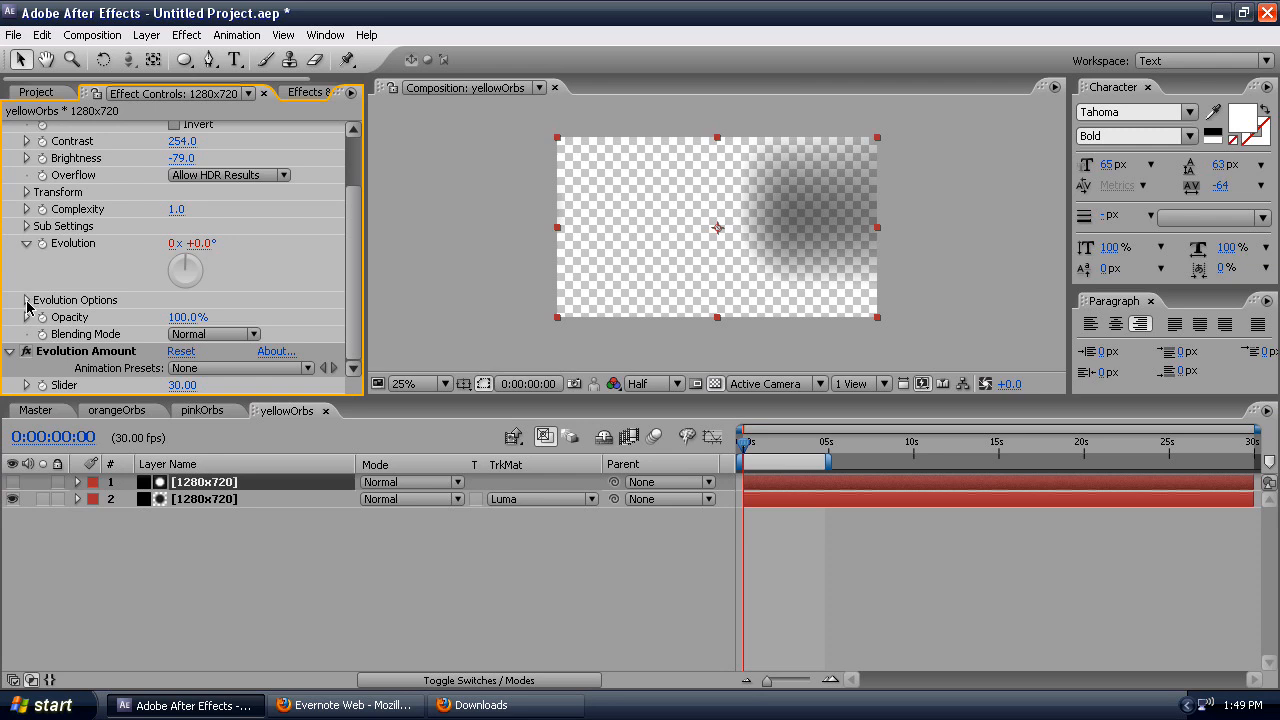
pyautogui.click(27, 300)
pyautogui.click(178, 352)
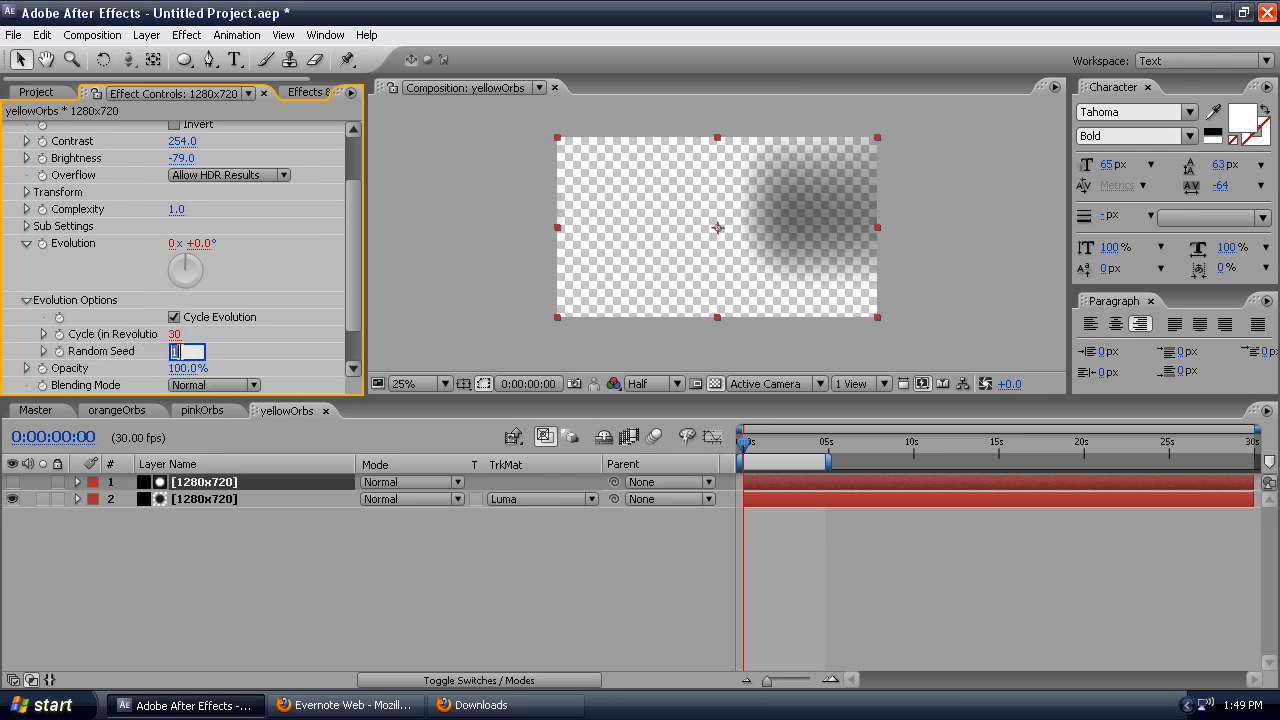
pyautogui.write('7')
pyautogui.press('Return')
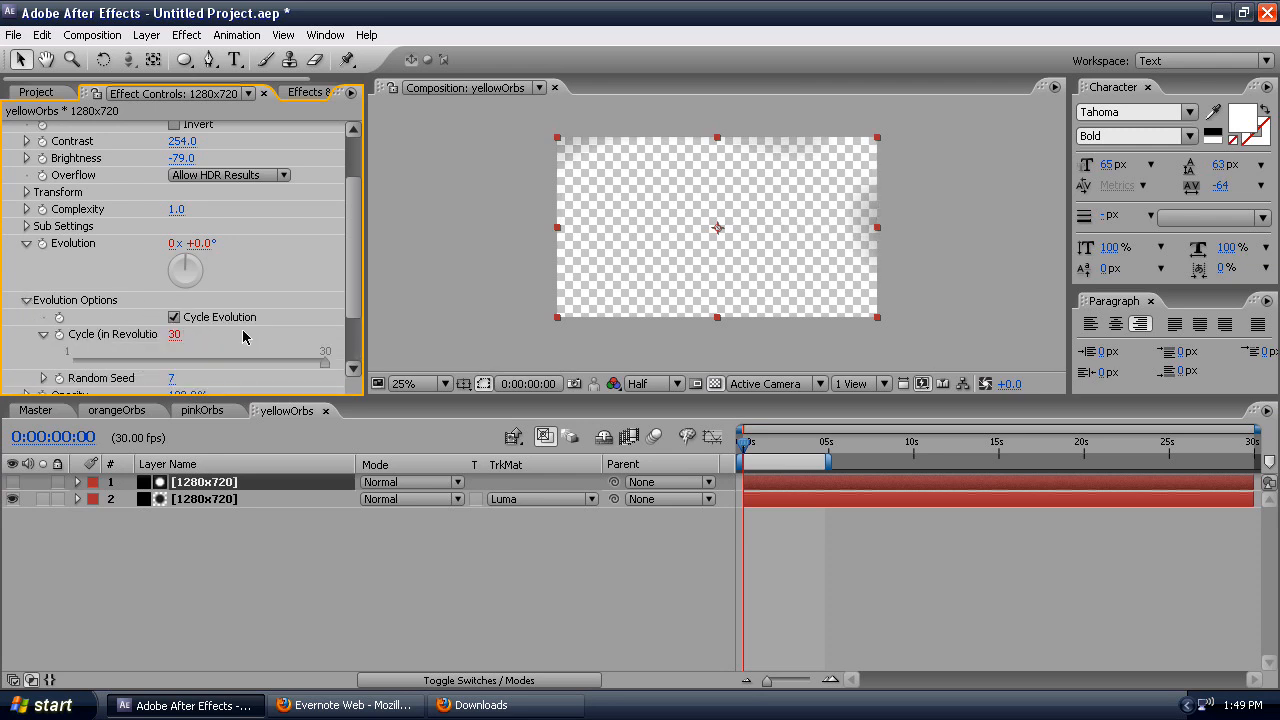
# - Return to Master and scrub to 0:00:29:12 to check how the colored orbs combine
pyautogui.click(38, 93)
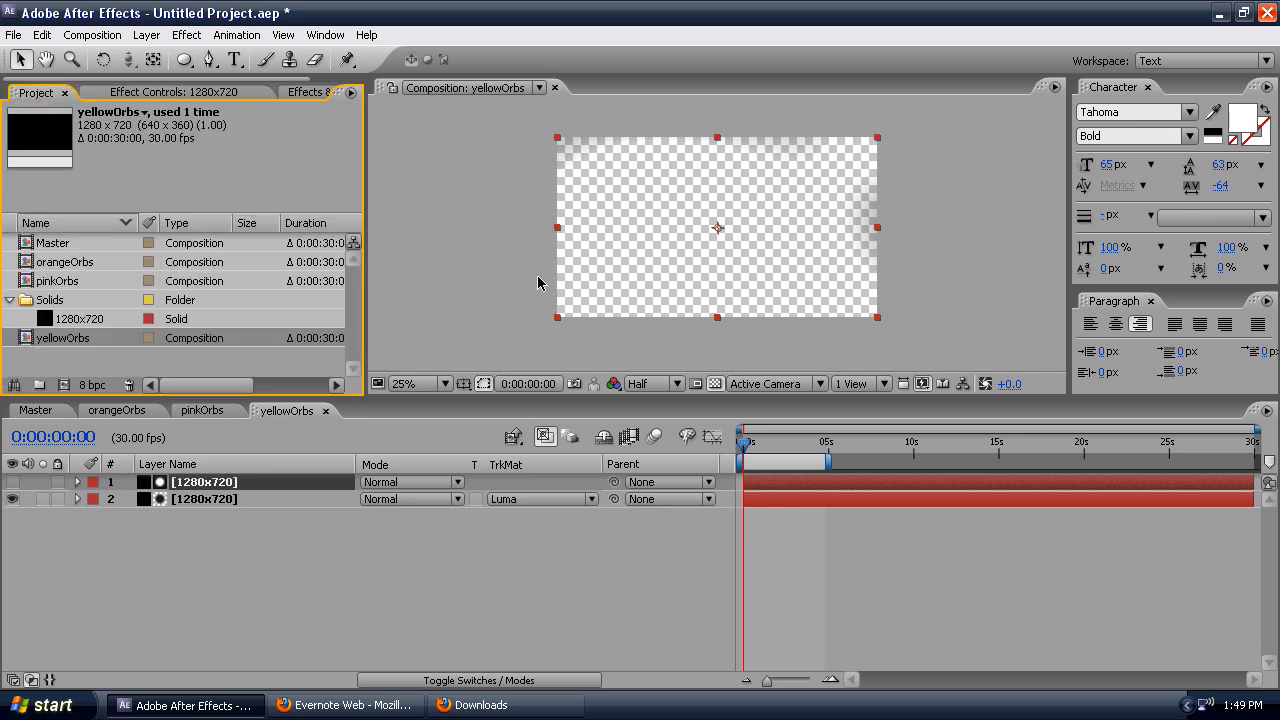
pyautogui.click(36, 411)
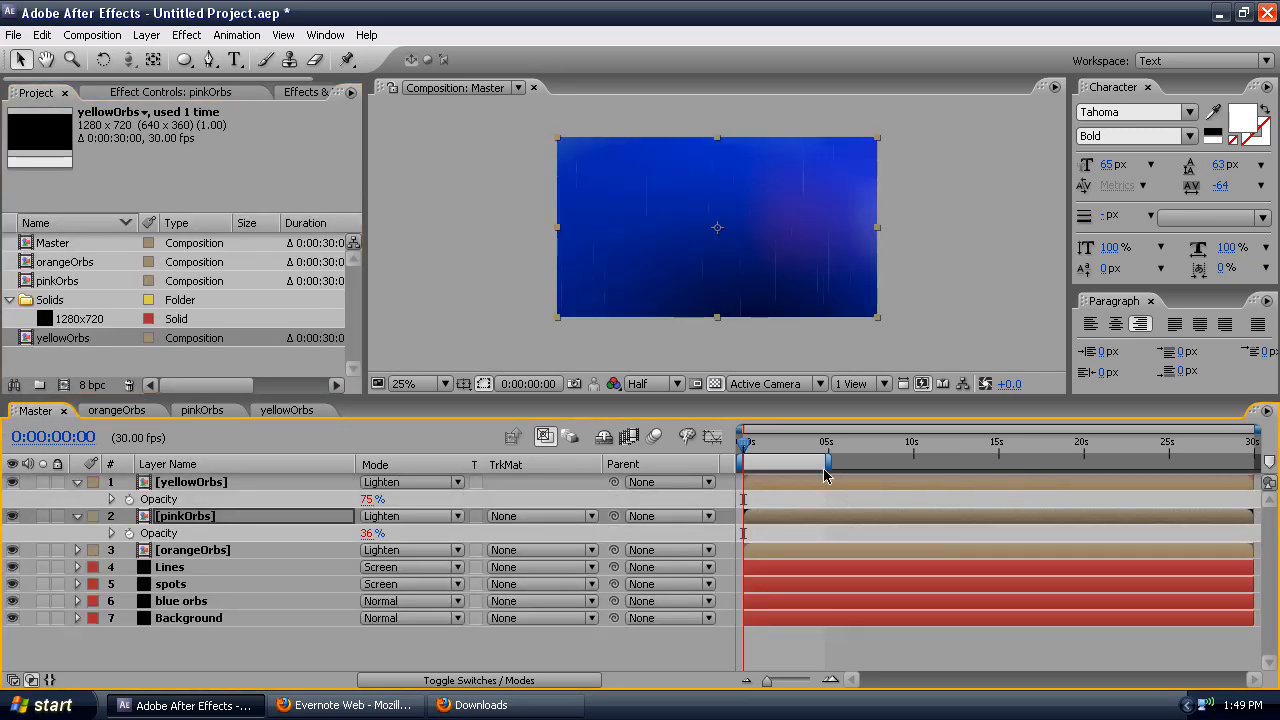
pyautogui.moveTo(756, 453); pyautogui.dragTo(1240, 440)
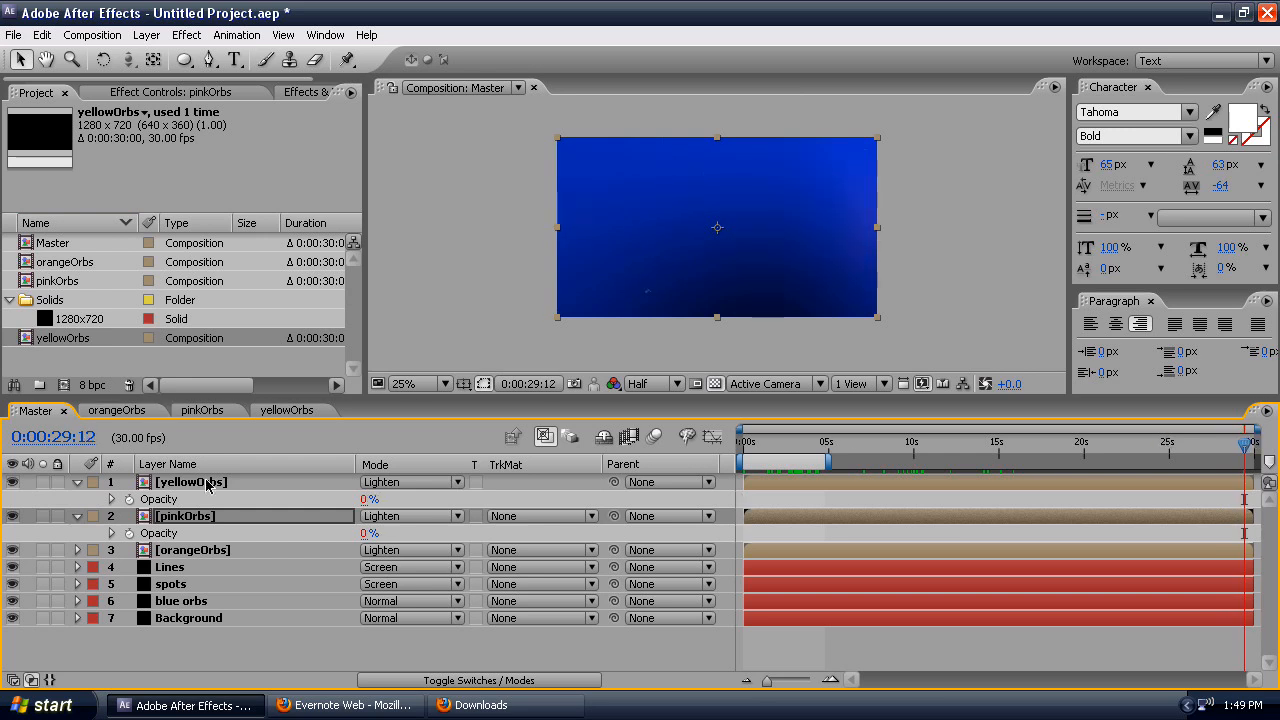
# - In yellowOrbs, lower the noise layer's Fractal Noise Brightness to -100 and scrub to 0:00:12:29 to check the pattern
pyautogui.click(287, 410)
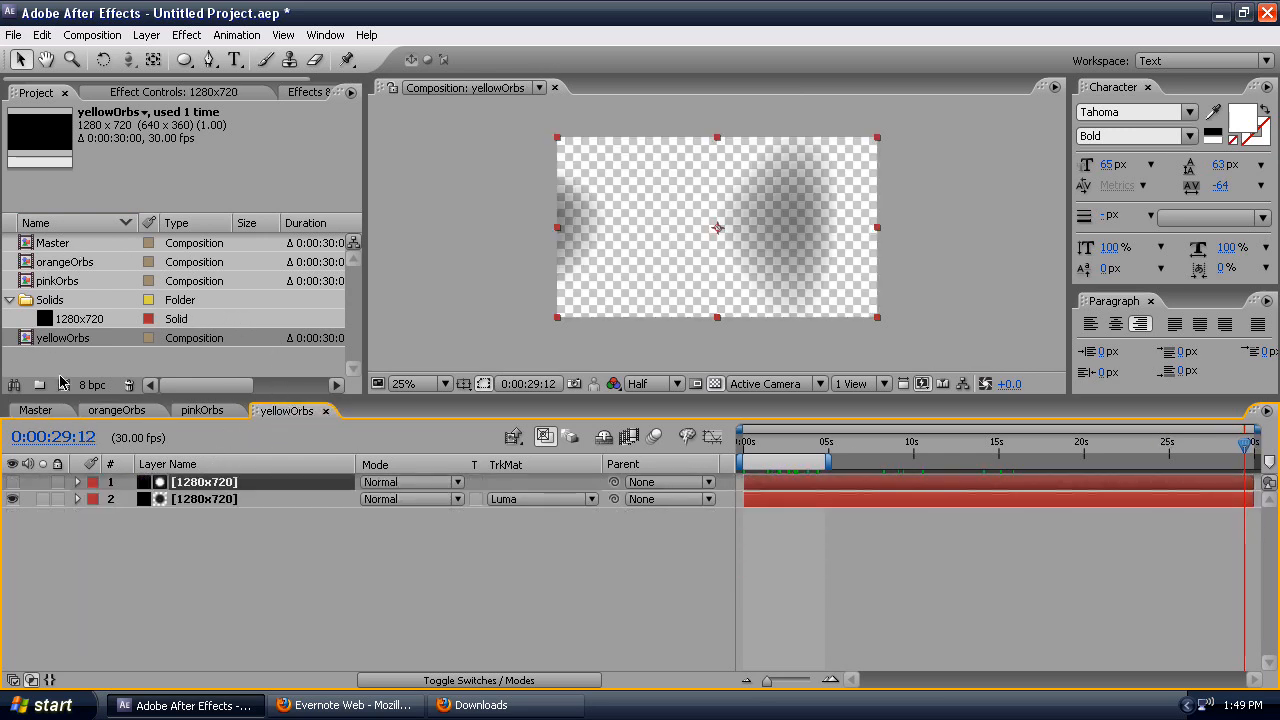
pyautogui.click(170, 92)
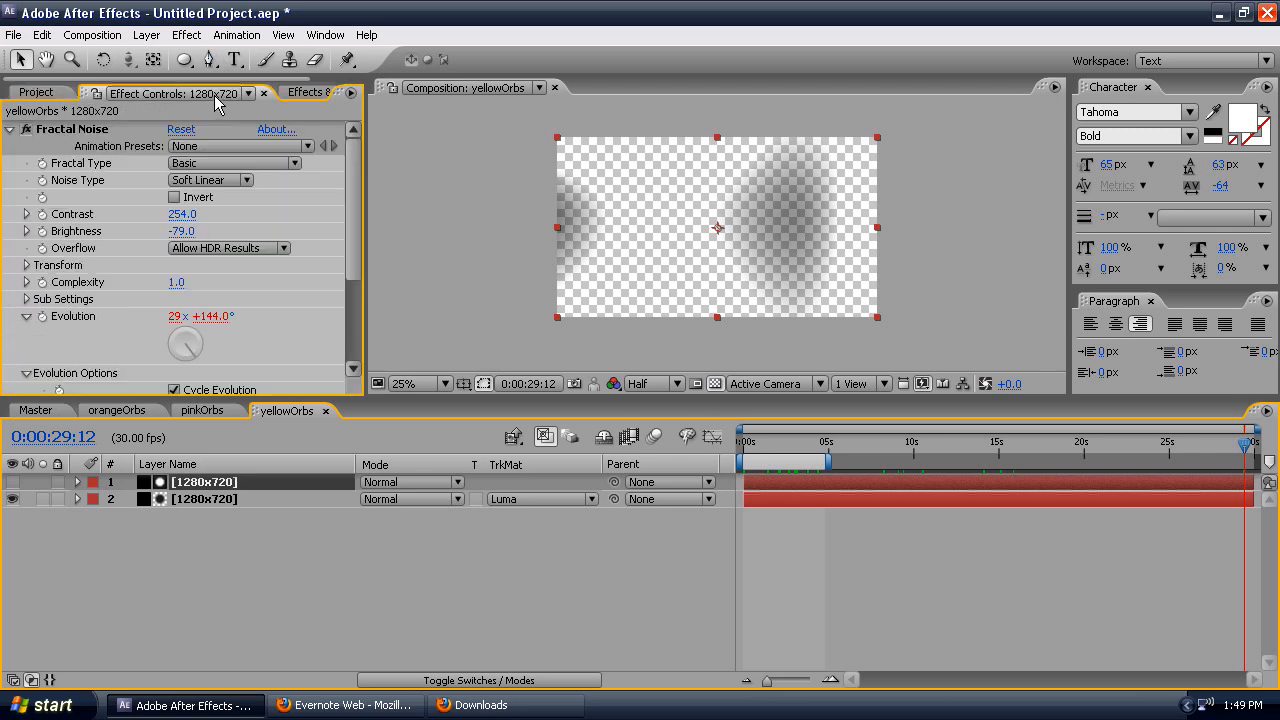
pyautogui.moveTo(187, 232); pyautogui.dragTo(166, 231)
pyautogui.moveTo(938, 447); pyautogui.dragTo(964, 452)
pyautogui.click(965, 452)
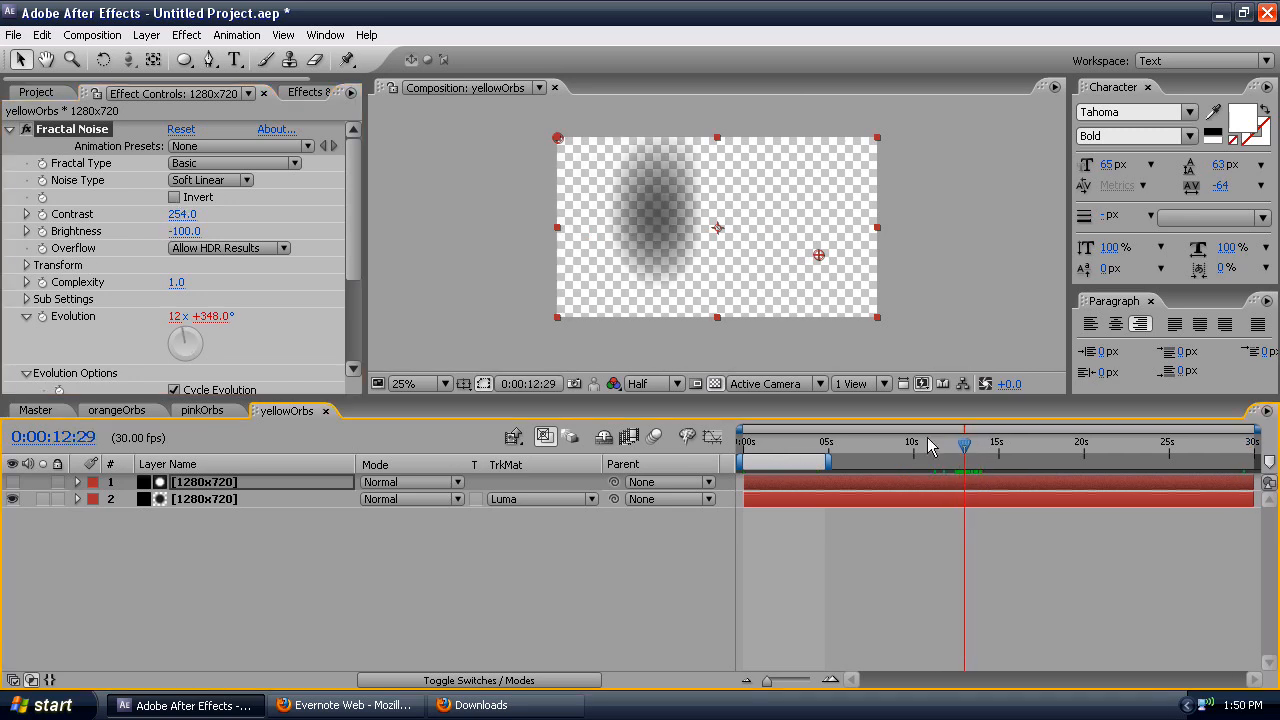
# - Lower the yellowOrbs noise layer's Brightness to -112, check it at 0:00:20:15, and return to the start of the Master composition
pyautogui.moveTo(191, 241); pyautogui.dragTo(179, 241)
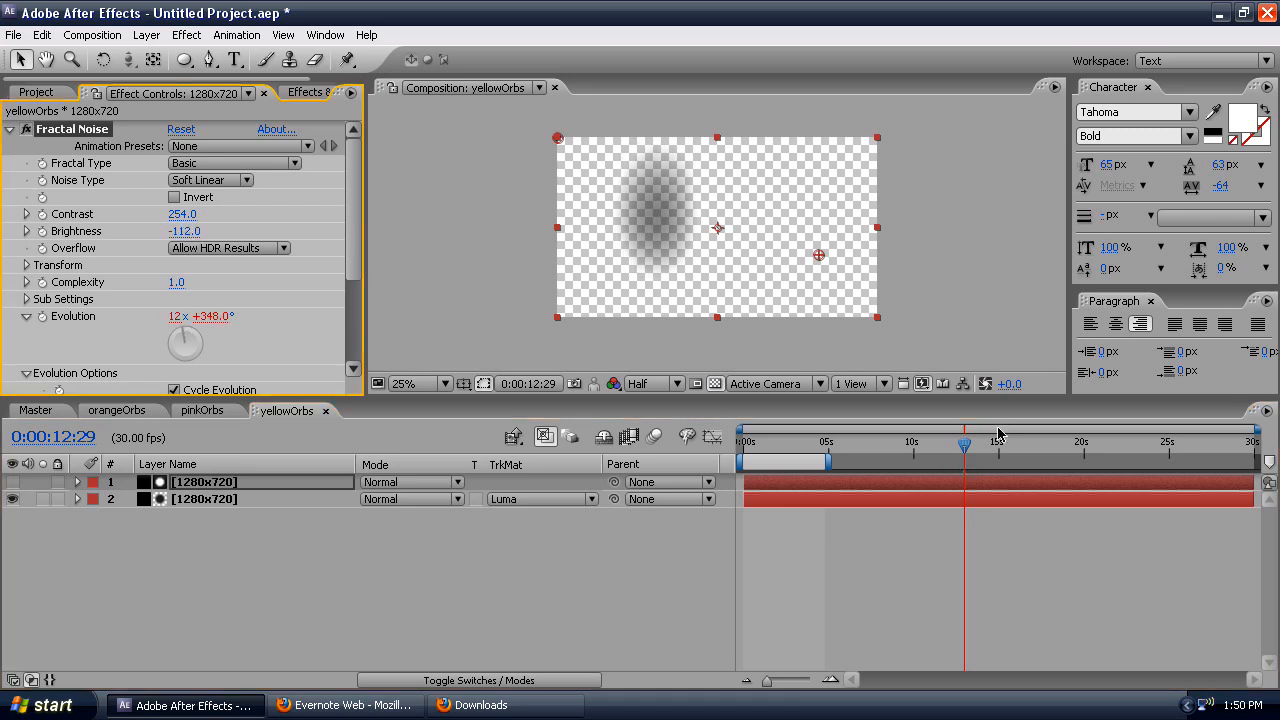
pyautogui.moveTo(980, 445); pyautogui.dragTo(1091, 445)
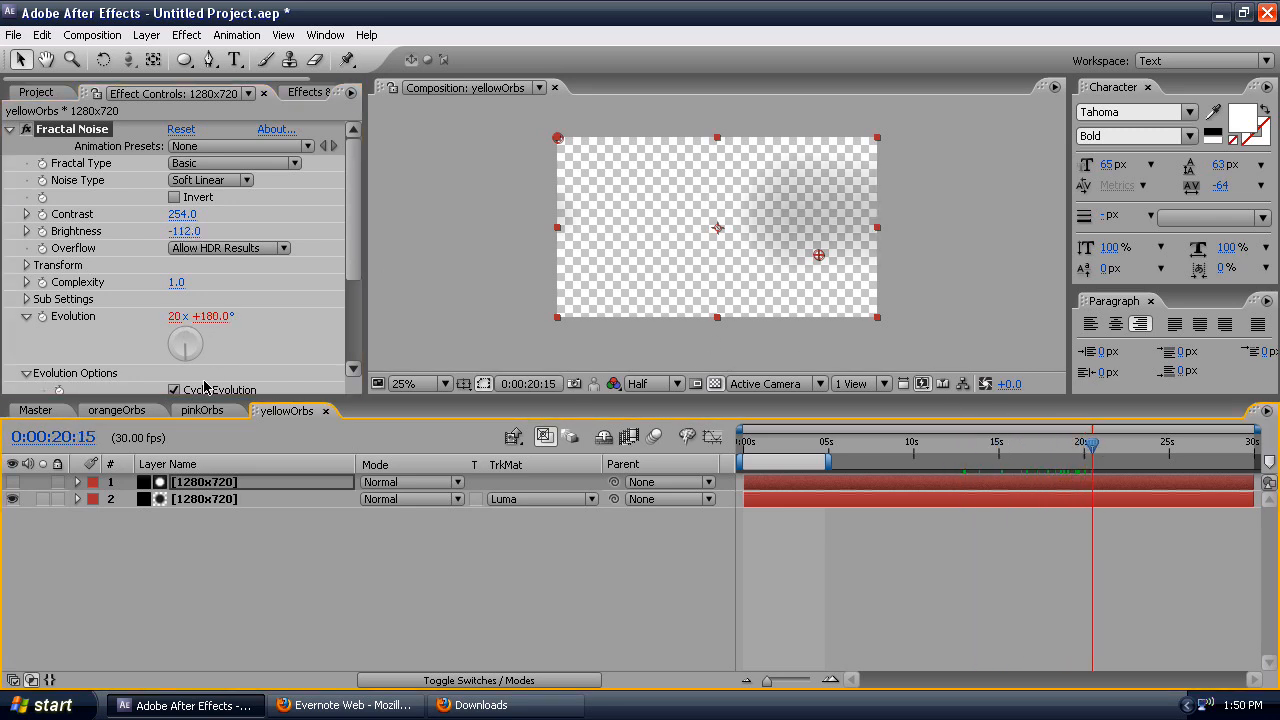
pyautogui.click(35, 410)
pyautogui.moveTo(1093, 446); pyautogui.dragTo(766, 453)
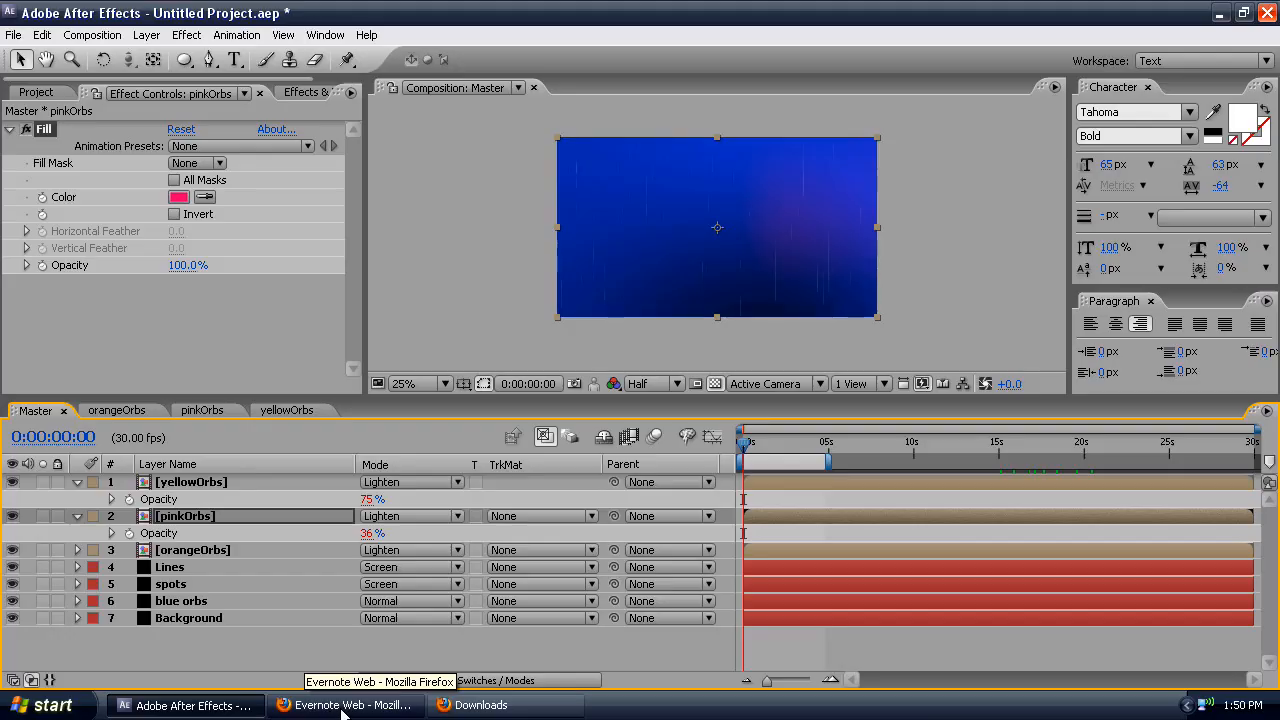
# - Switch to Firefox and examine the Lost and Taken grungy film textures page and the full-size 11.jpg texture
pyautogui.click(350, 705)
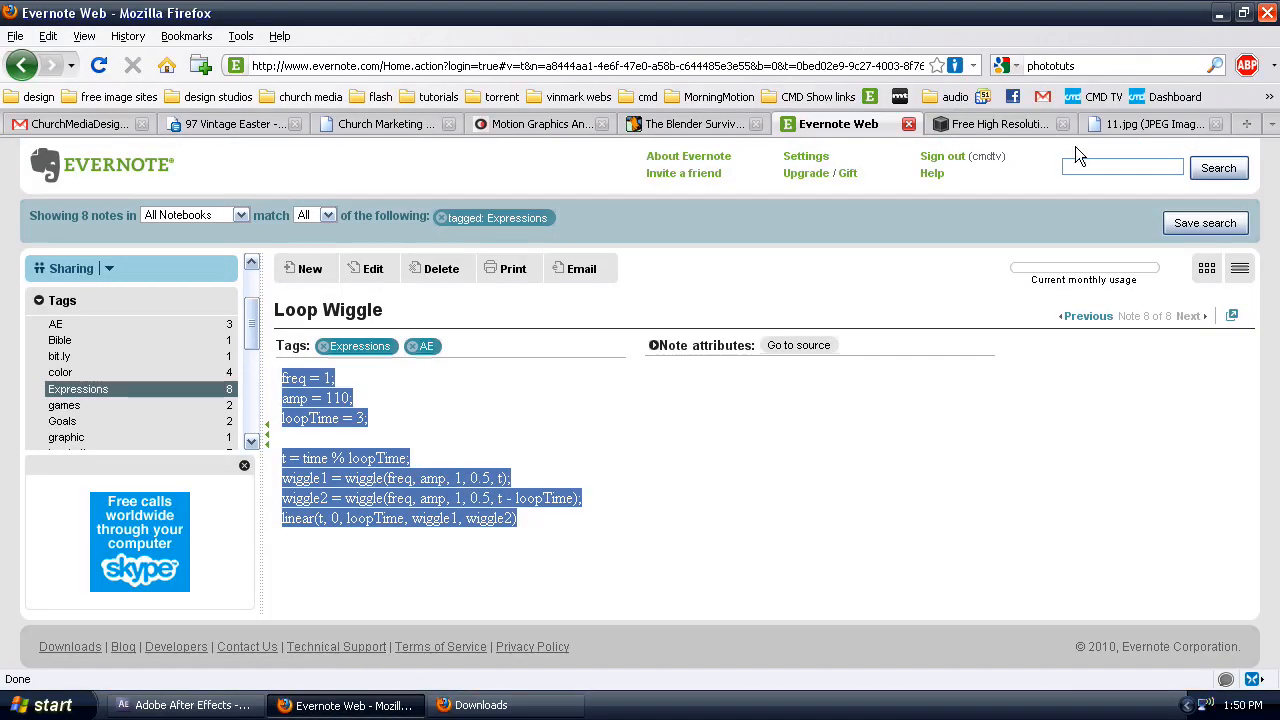
pyautogui.click(1024, 124)
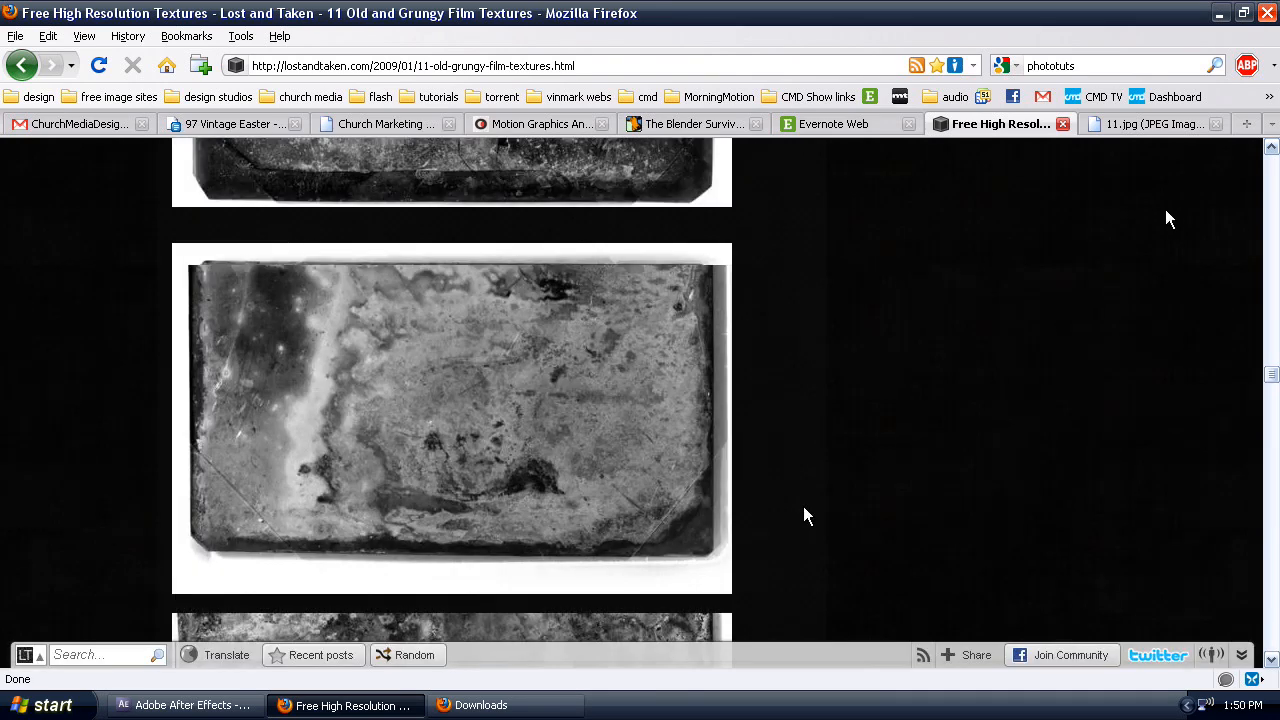
pyautogui.moveTo(1271, 372); pyautogui.dragTo(1270, 135)
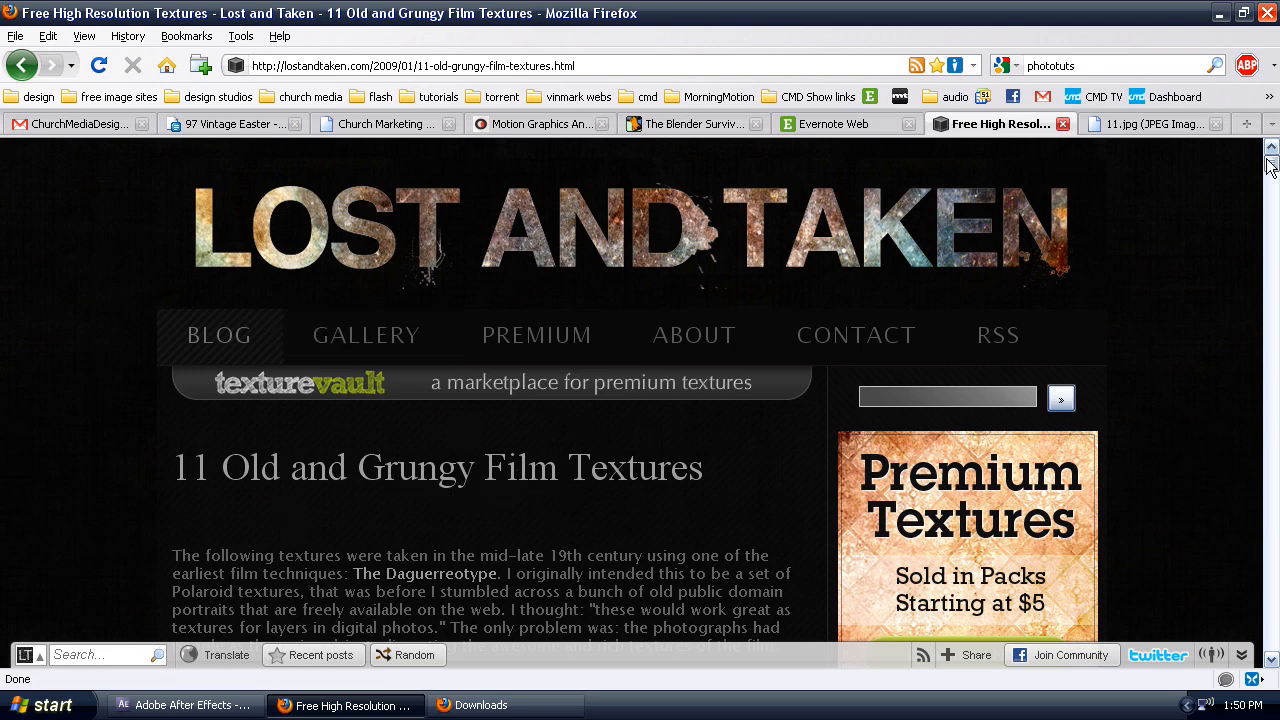
pyautogui.click(1150, 124)
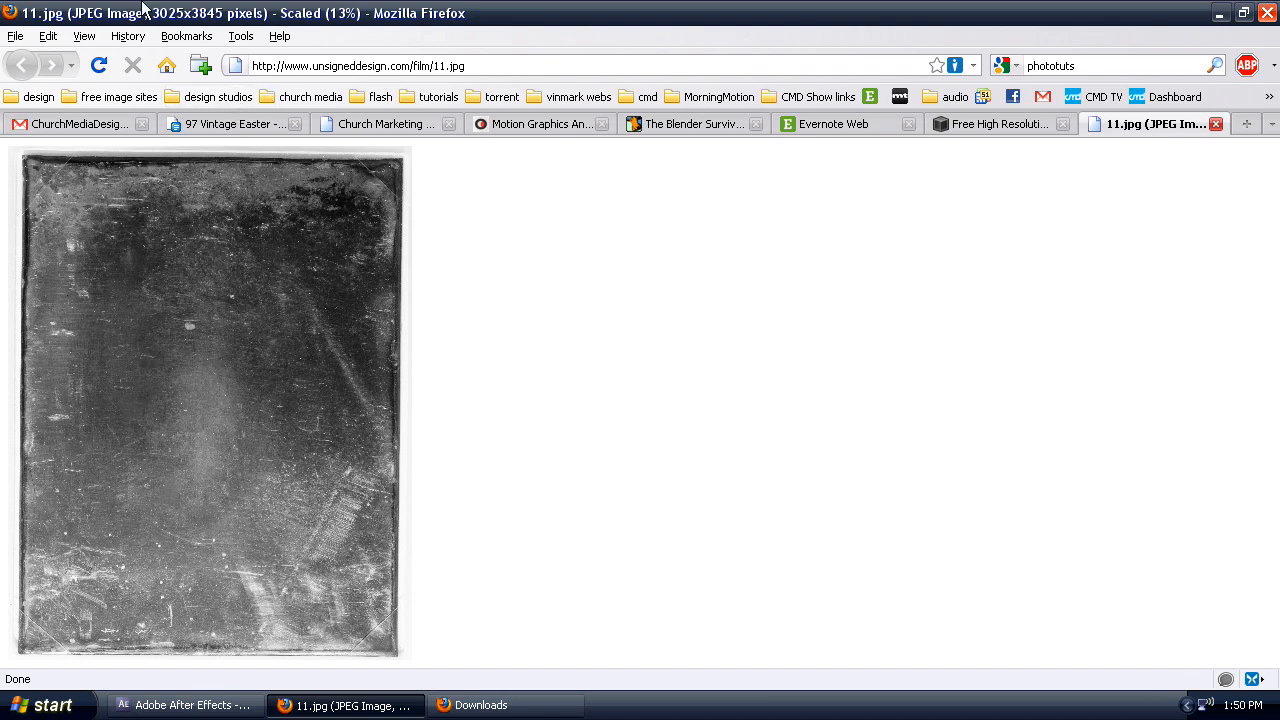
pyautogui.click(1221, 12)
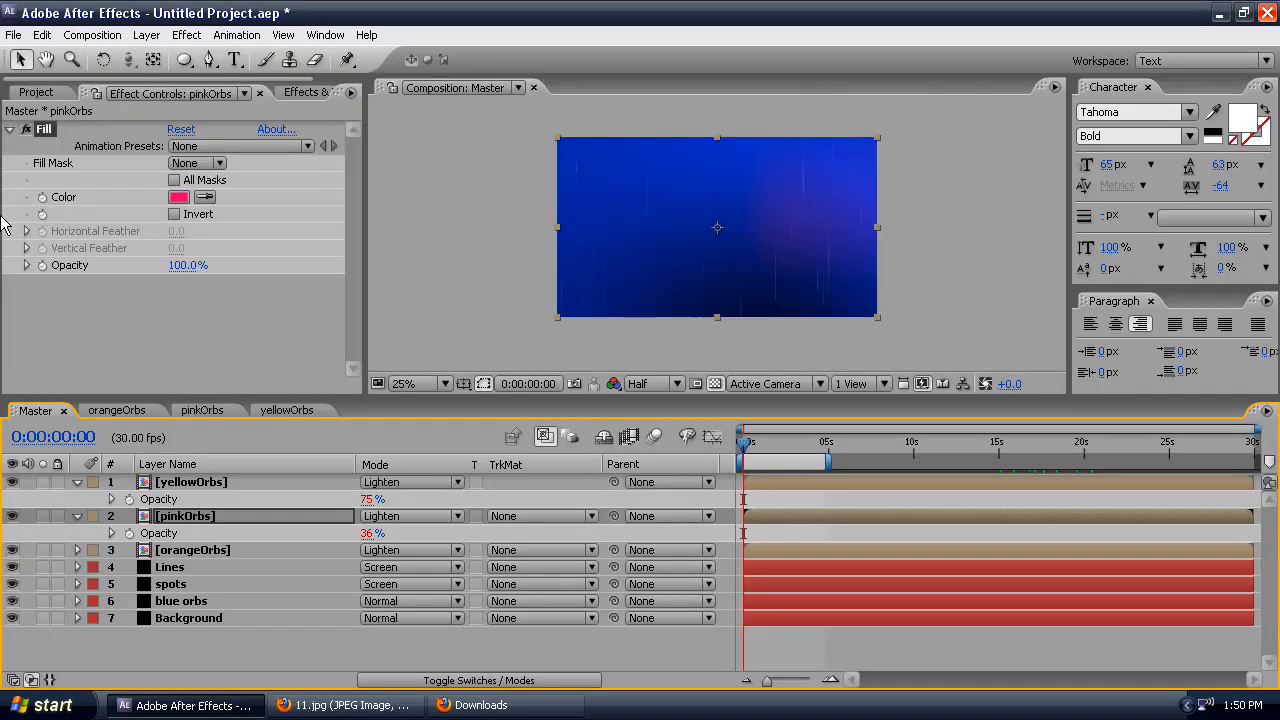
# - Import 11.jpg from the desktop into the After Effects project and add it as the top layer of Master
pyautogui.click(1220, 12)
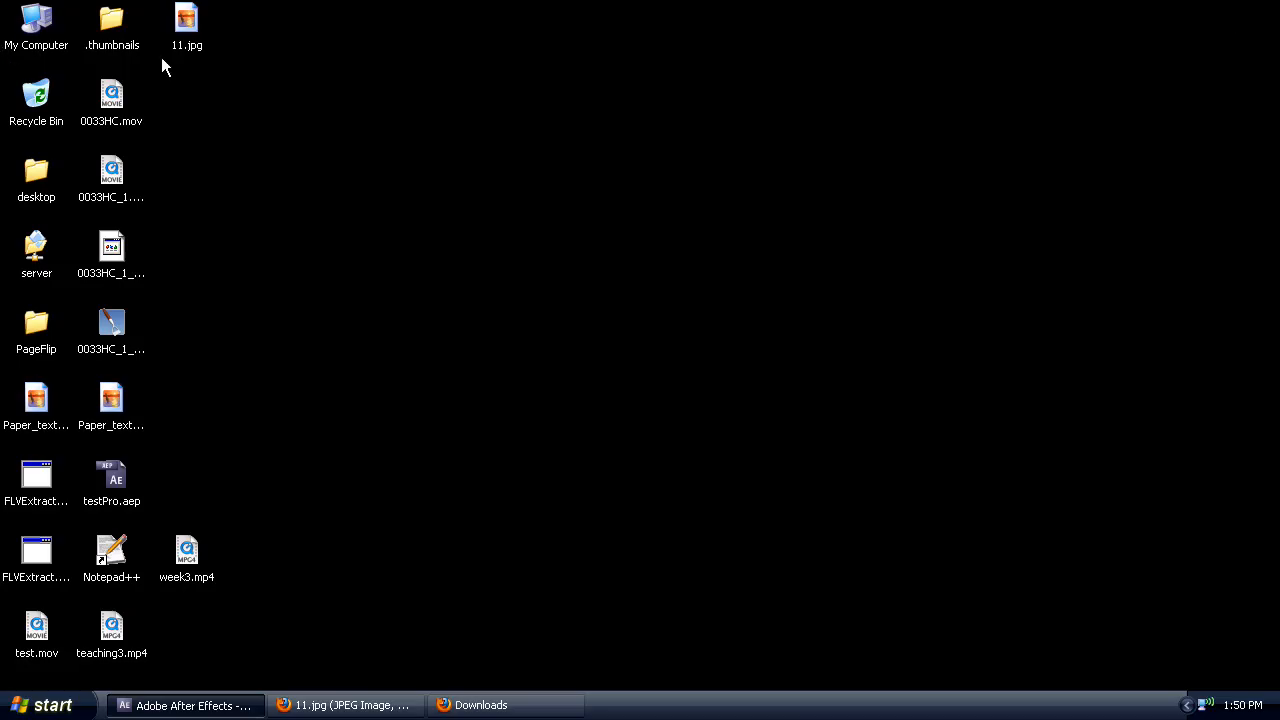
pyautogui.moveTo(196, 32); pyautogui.dragTo(170, 489)
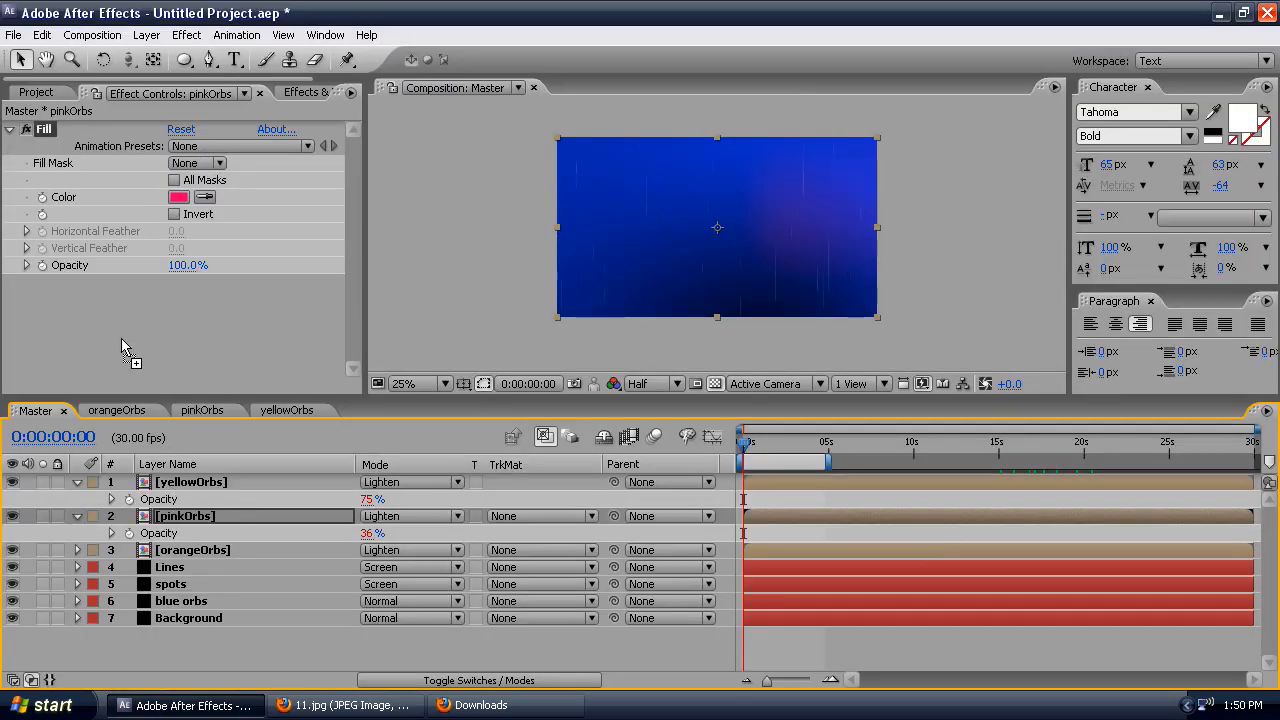
pyautogui.click(40, 92)
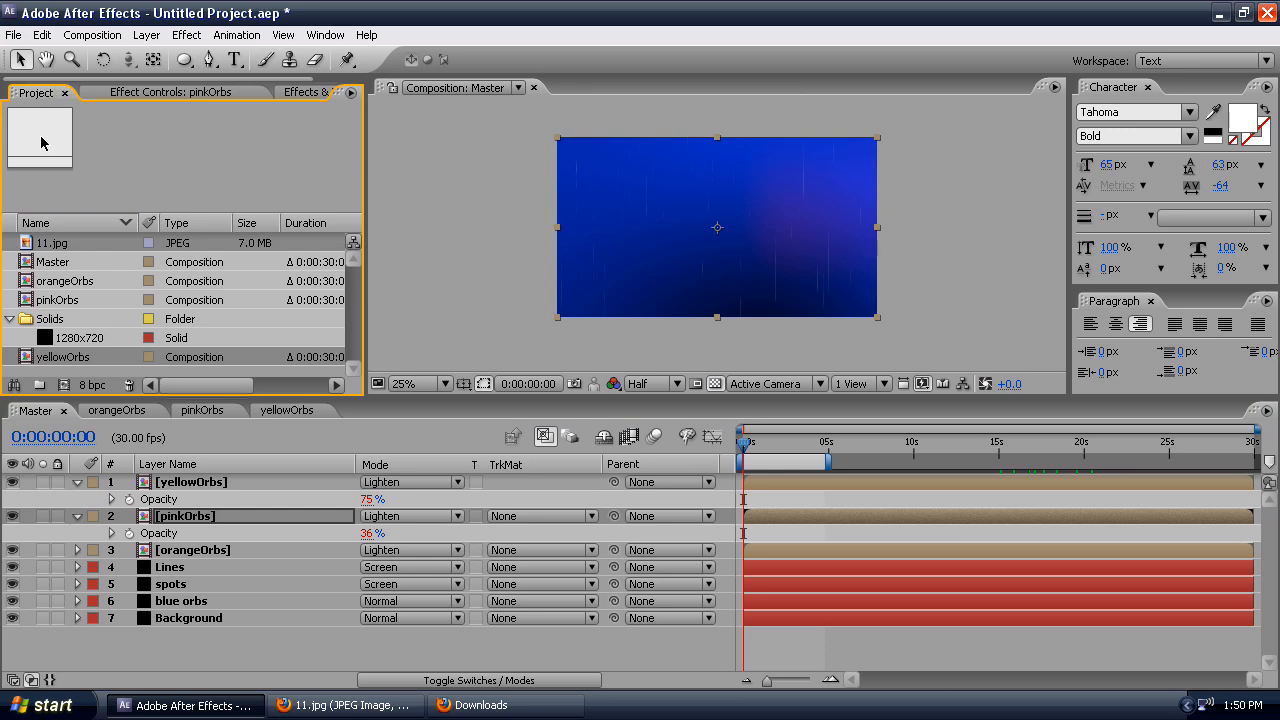
pyautogui.click(48, 265)
pyautogui.click(57, 243)
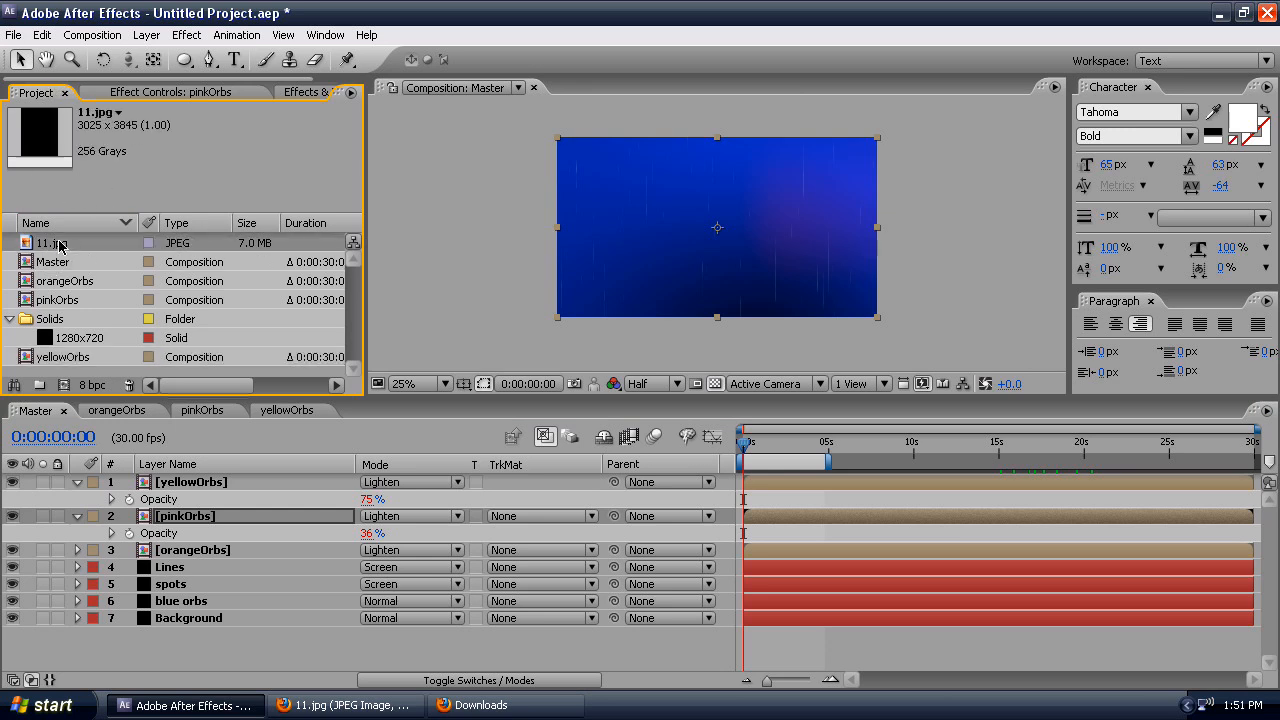
pyautogui.moveTo(57, 243); pyautogui.dragTo(214, 485)
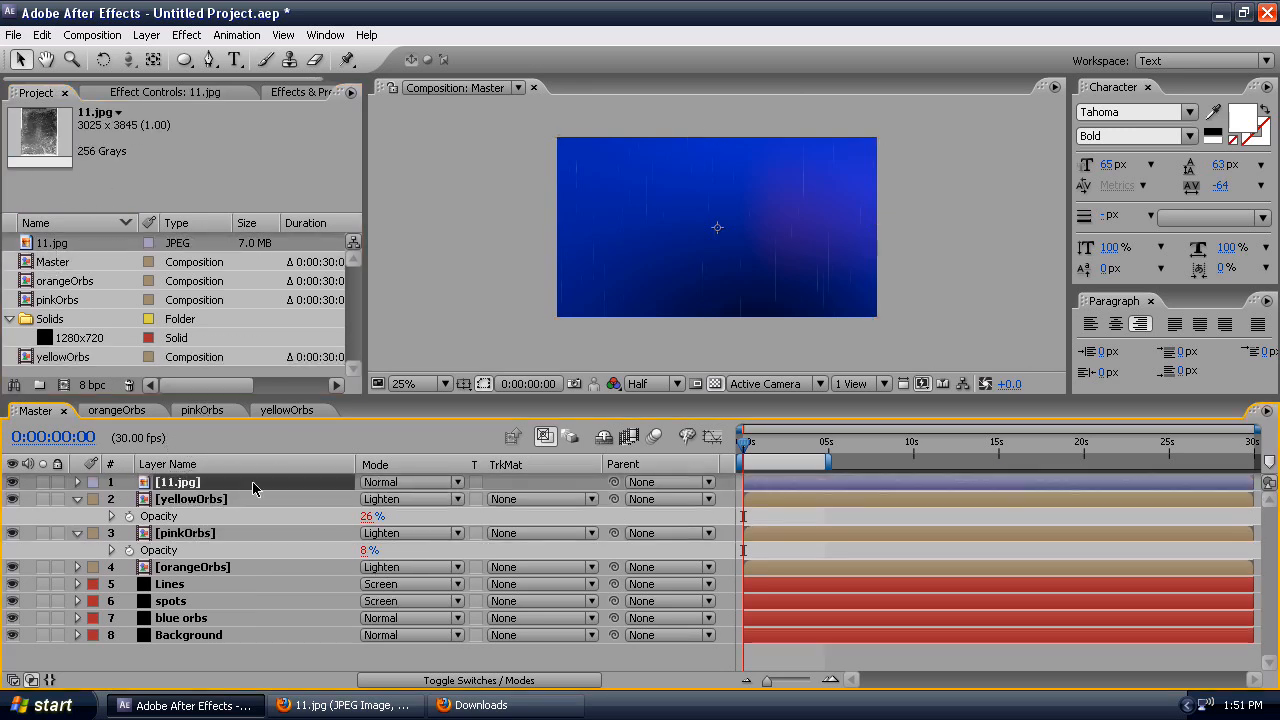
# - Scale the 11.jpg layer down proportionally until it is only slightly wider than the composition frame
pyautogui.scroll(-1, 918, 223)
pyautogui.scroll(-1, 850, 224)
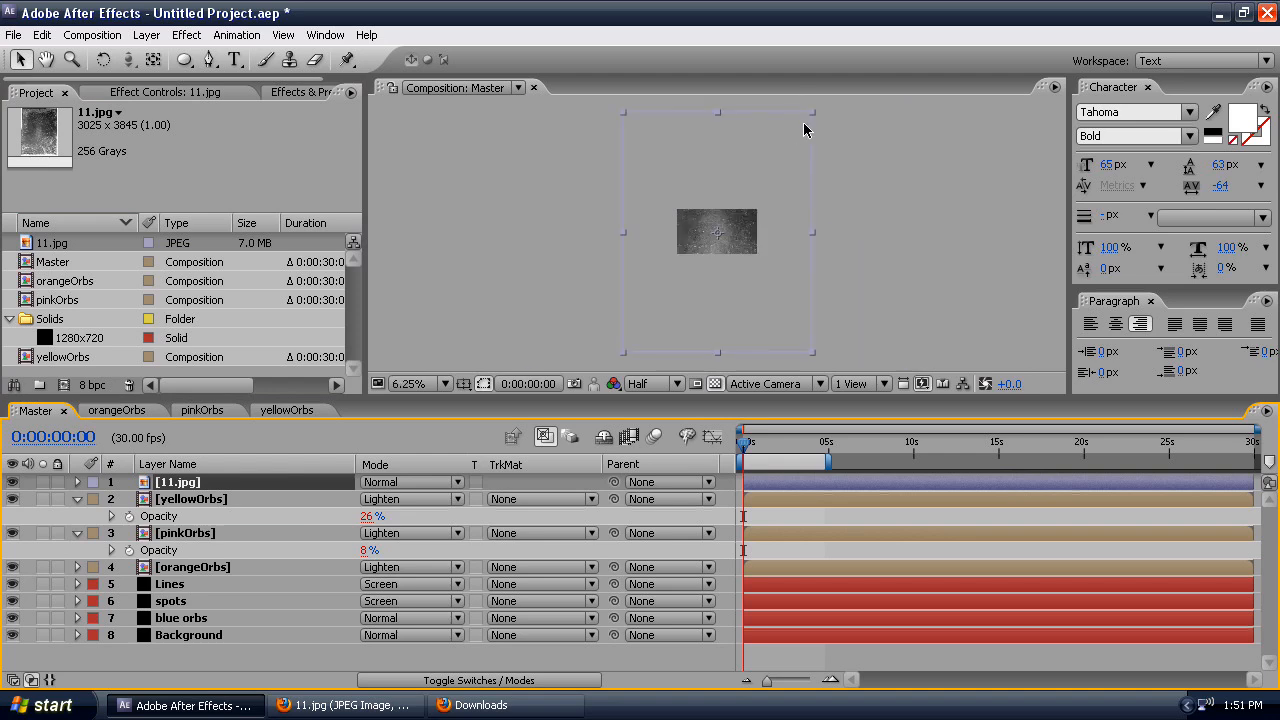
pyautogui.press('super')
pyautogui.moveTo(811, 115); pyautogui.dragTo(769, 163)
pyautogui.click(769, 162)
pyautogui.click(761, 172)
pyautogui.click(771, 171)
pyautogui.click(763, 171)
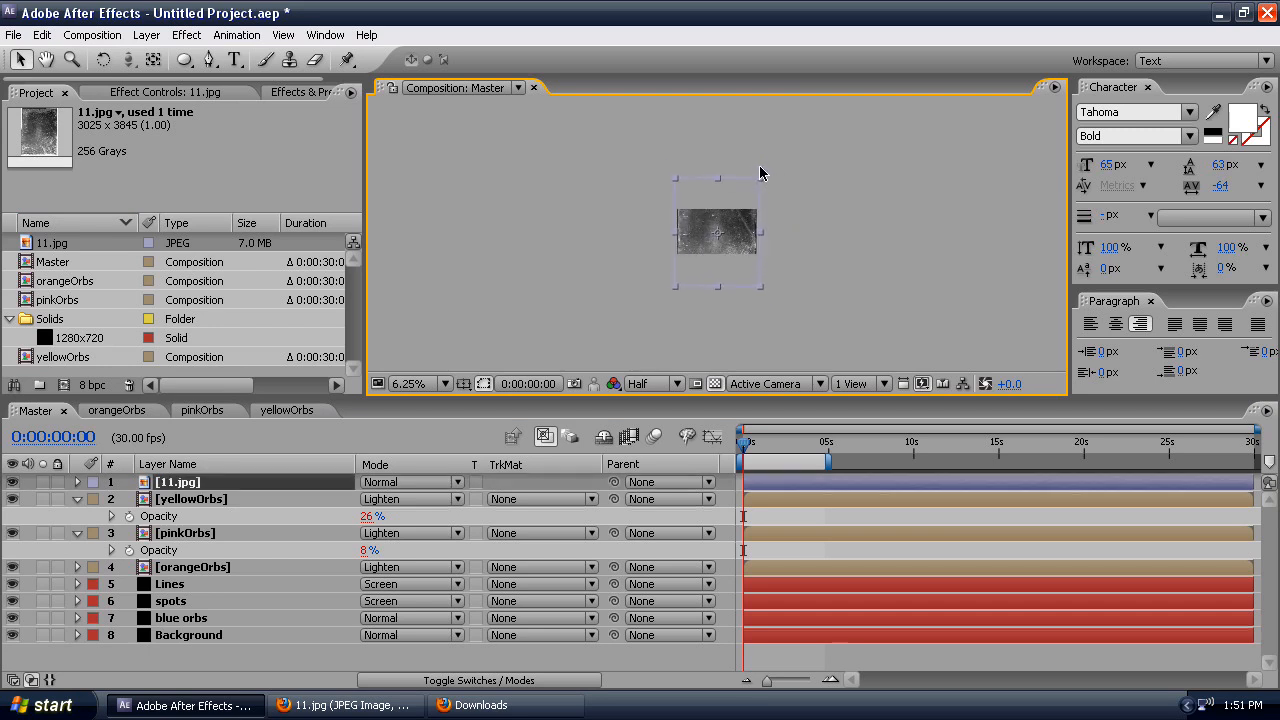
pyautogui.press('.')
pyautogui.press('.')
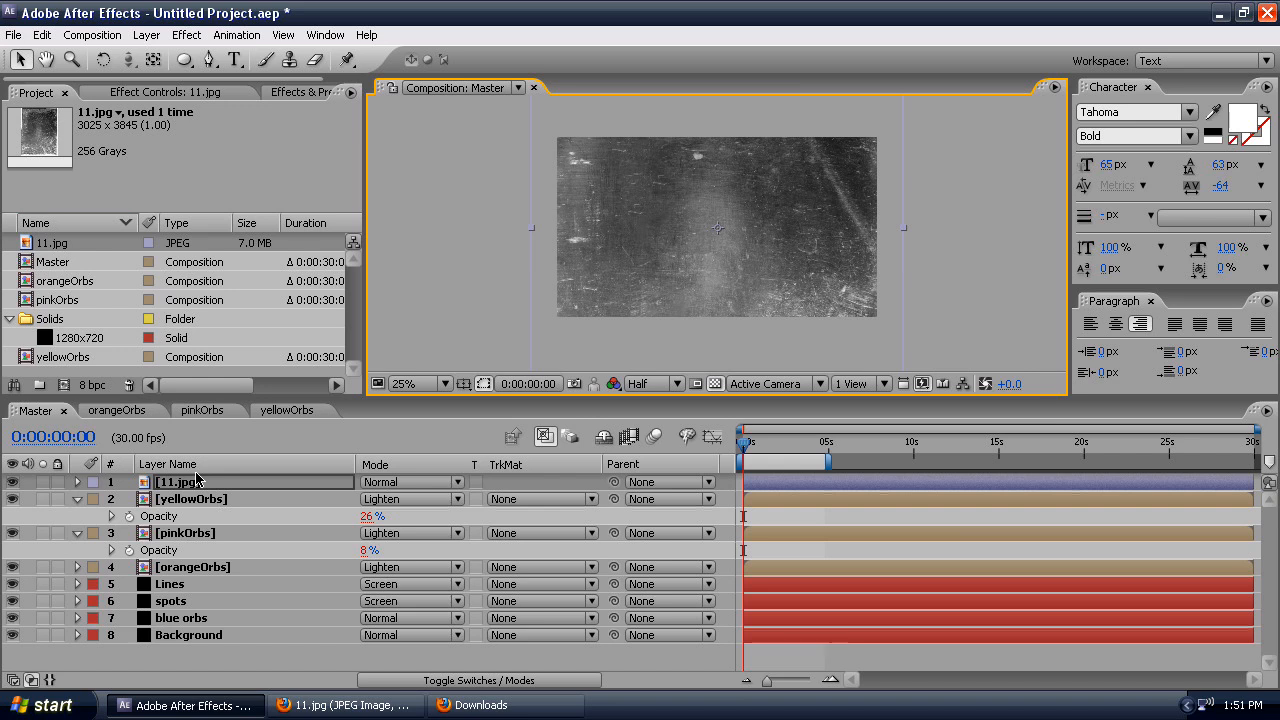
# - Cycle through the blending modes of the 11.jpg layer and set it to Overlay
pyautogui.hotkey('shift', '=')
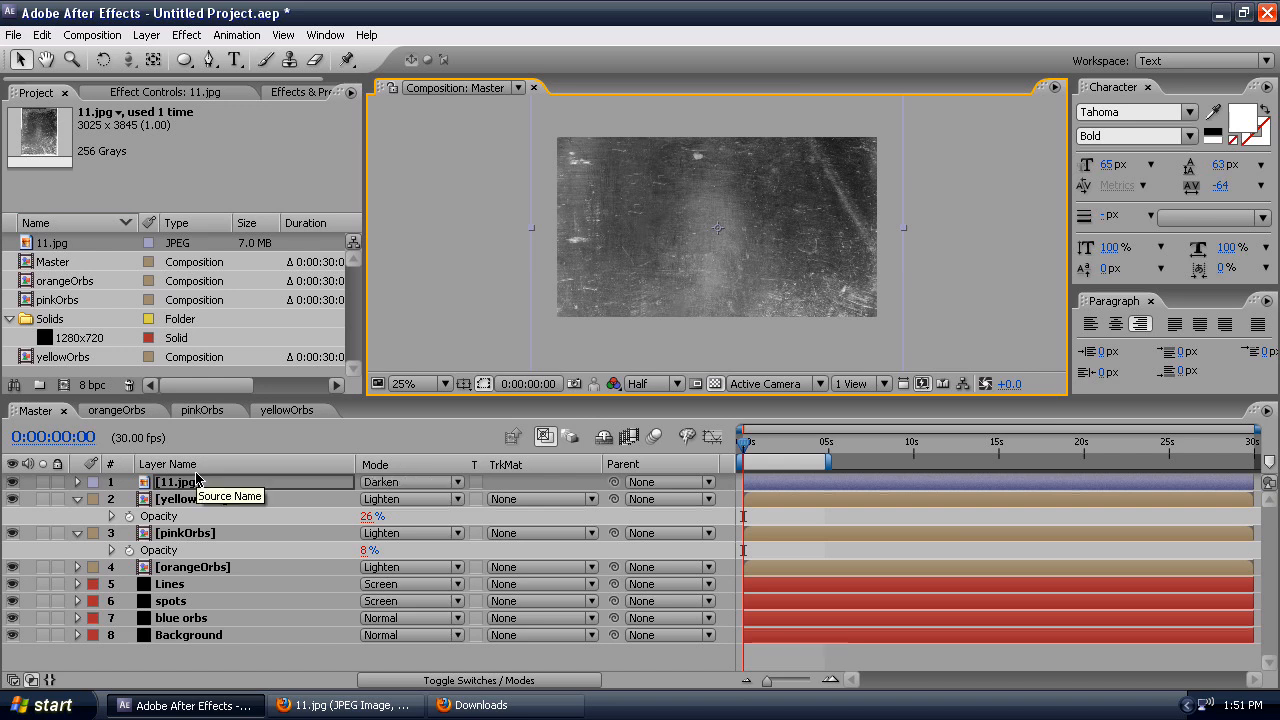
pyautogui.hotkey('shift', '=')
pyautogui.hotkey('shift', '=')
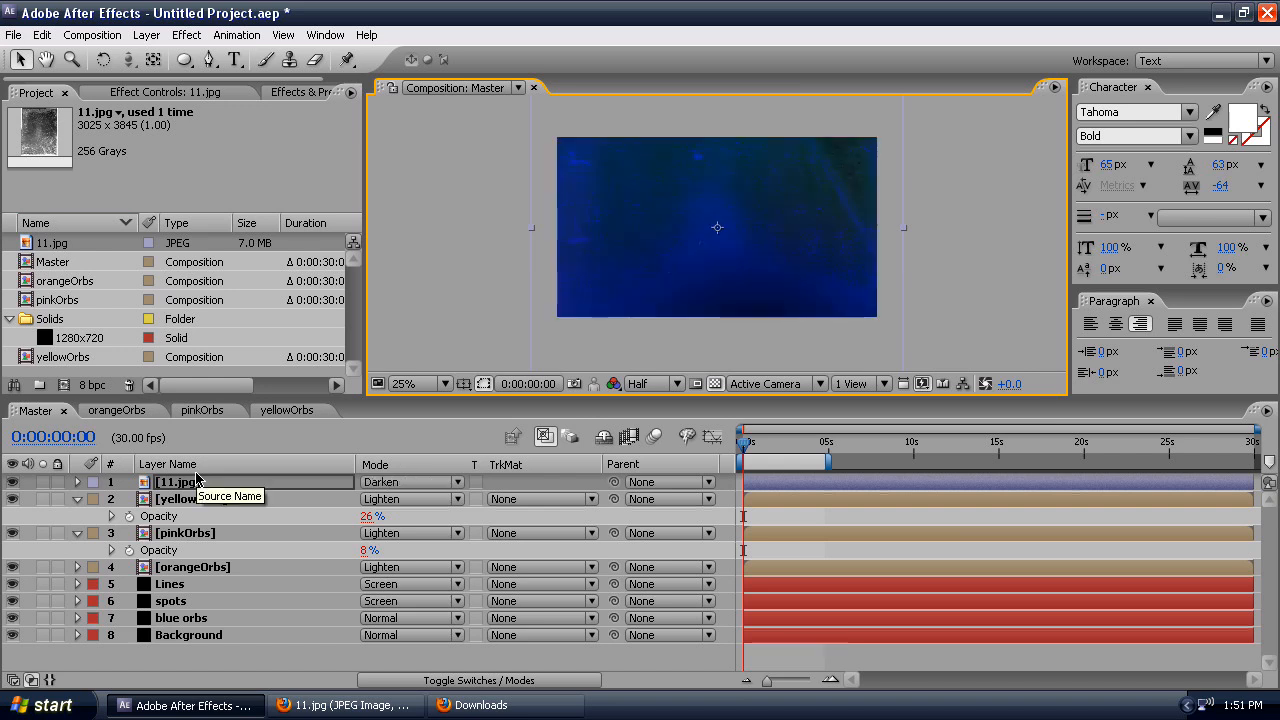
pyautogui.hotkey('shift', '=')
pyautogui.hotkey('shift', '=')
pyautogui.hotkey('shift', '=')
pyautogui.hotkey('shift', '=')
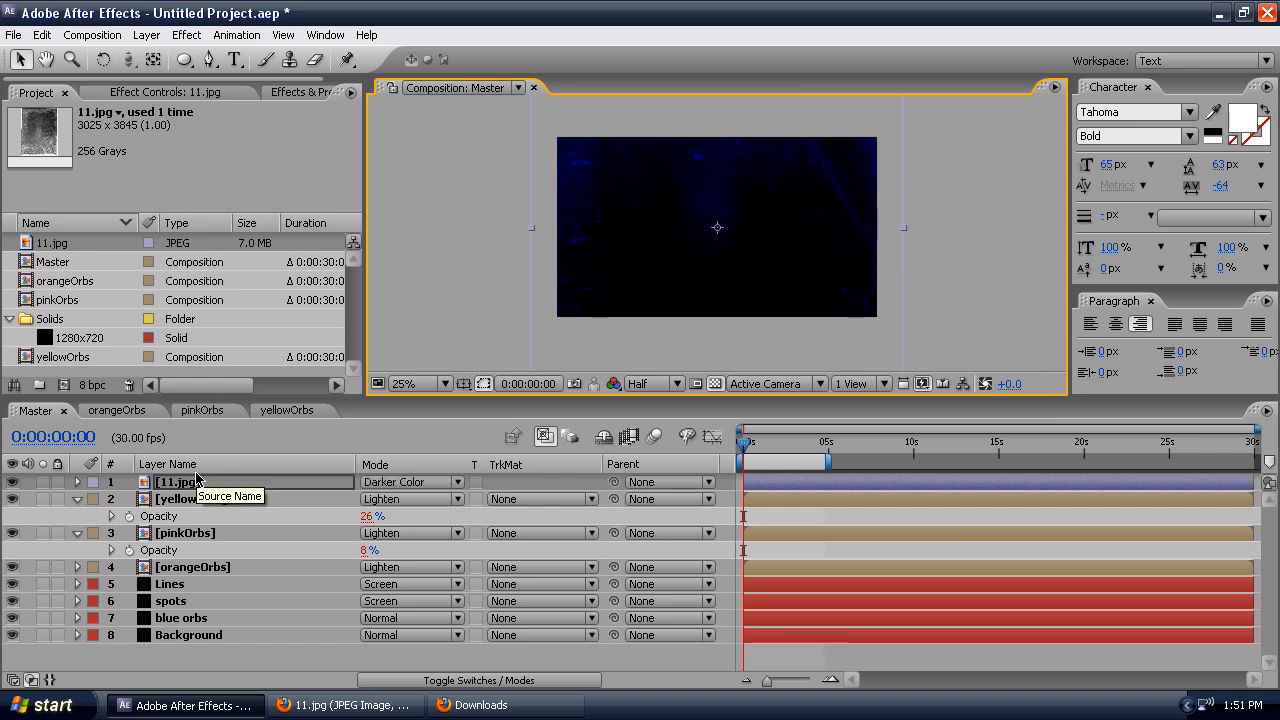
pyautogui.hotkey('shift', '=')
pyautogui.hotkey('shift', '=')
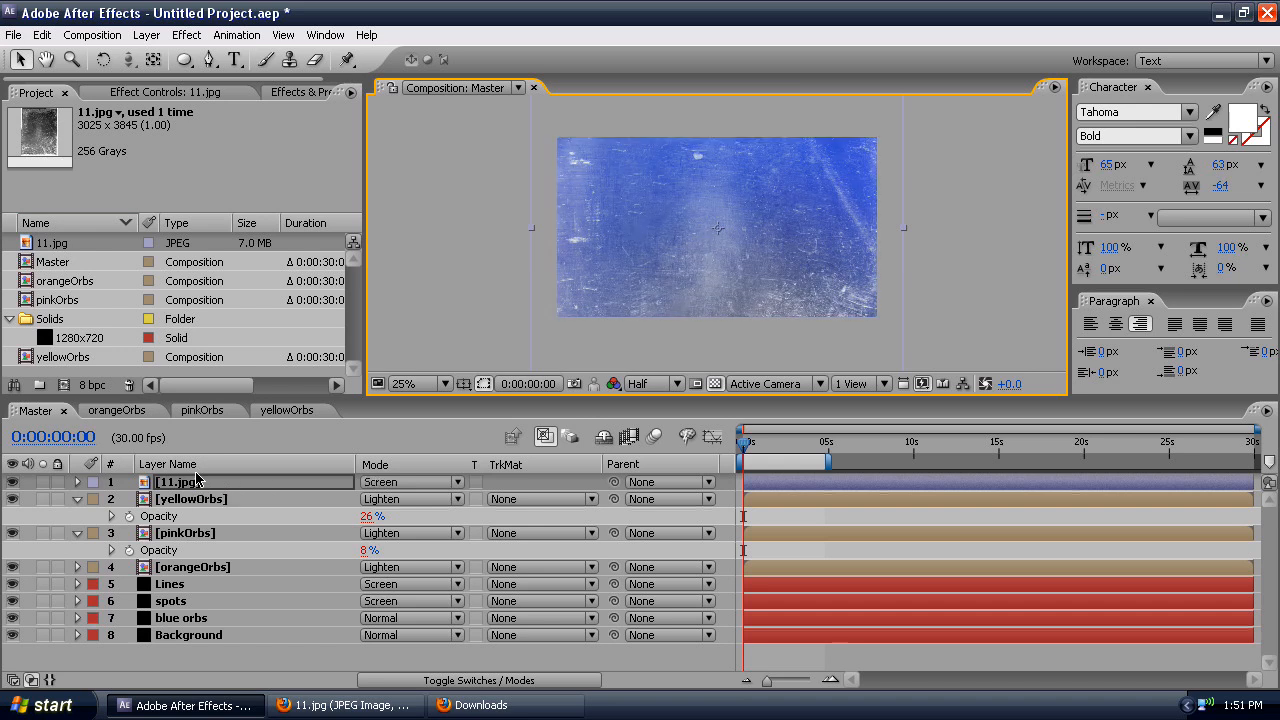
pyautogui.hotkey('shift', '=')
pyautogui.hotkey('shift', '-')
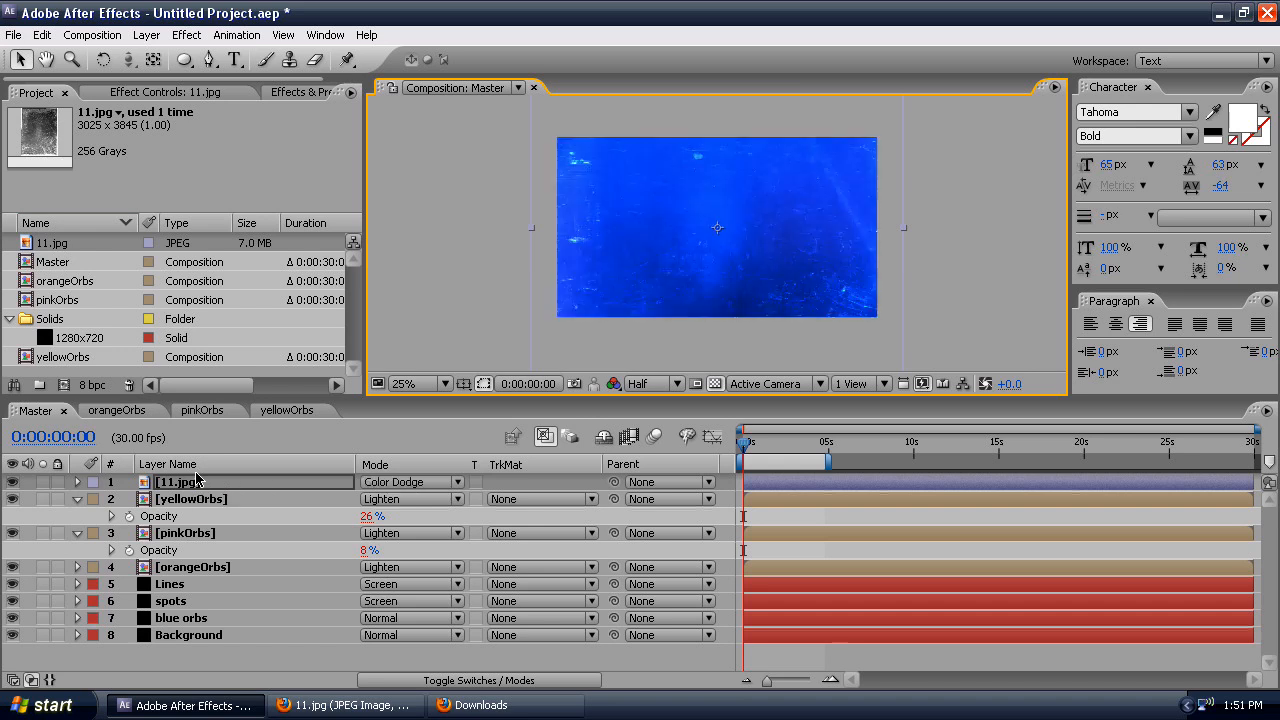
pyautogui.hotkey('shift', '=')
pyautogui.hotkey('shift', '=')
pyautogui.hotkey('shift', '=')
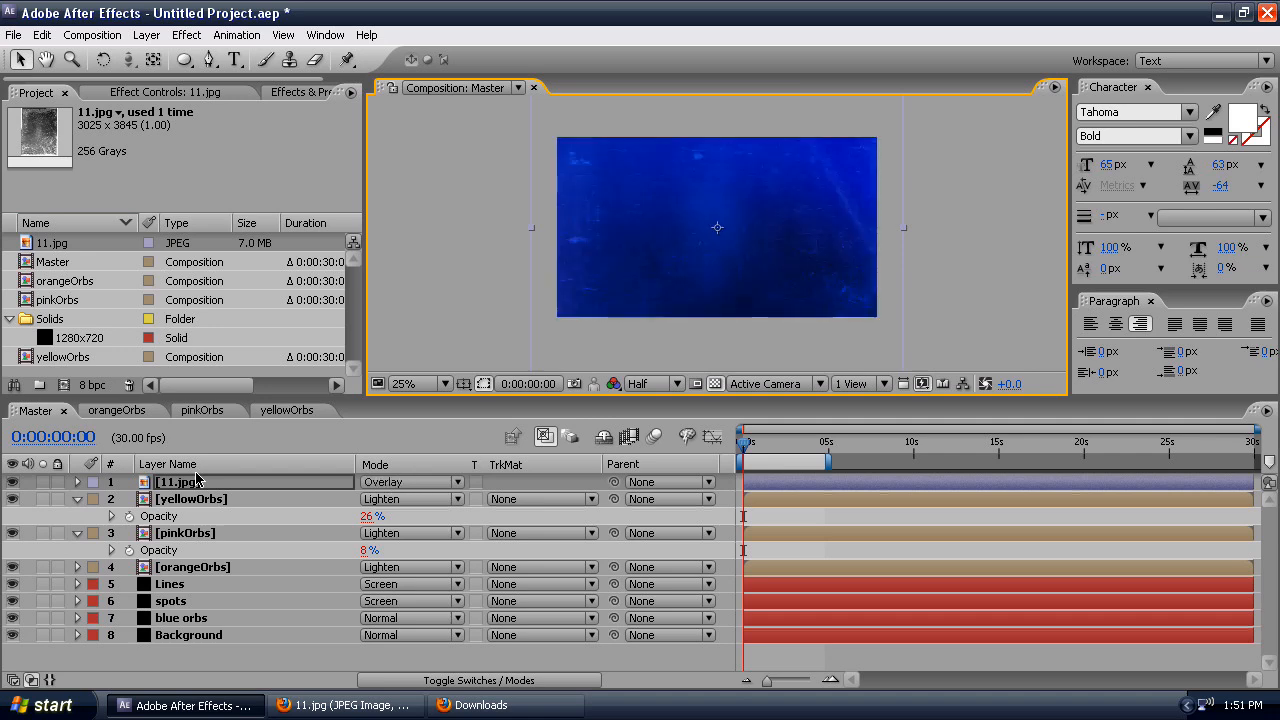
pyautogui.hotkey('shift', '-')
pyautogui.hotkey('shift', '=')
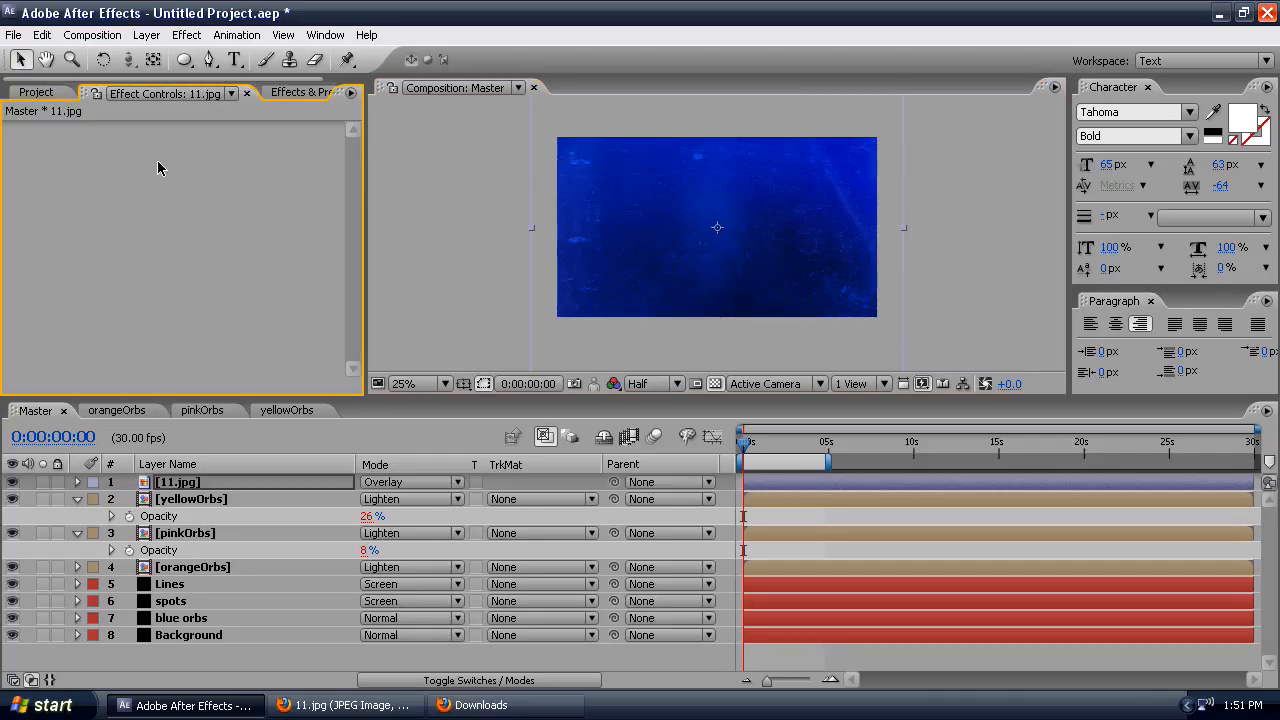
# - Add a Levels effect to the 11.jpg layer with Input Black 48, Input White 160 and Gamma 3.21
pyautogui.rightClick(160, 168)
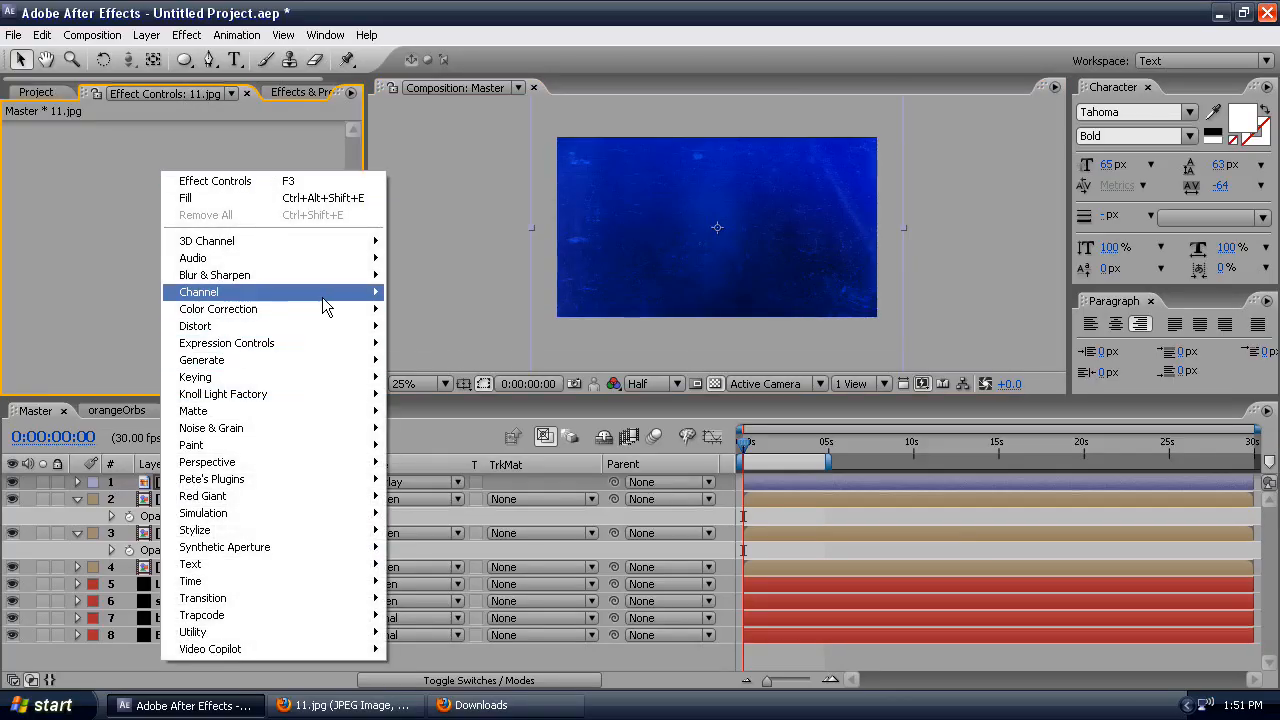
pyautogui.moveTo(322, 305)
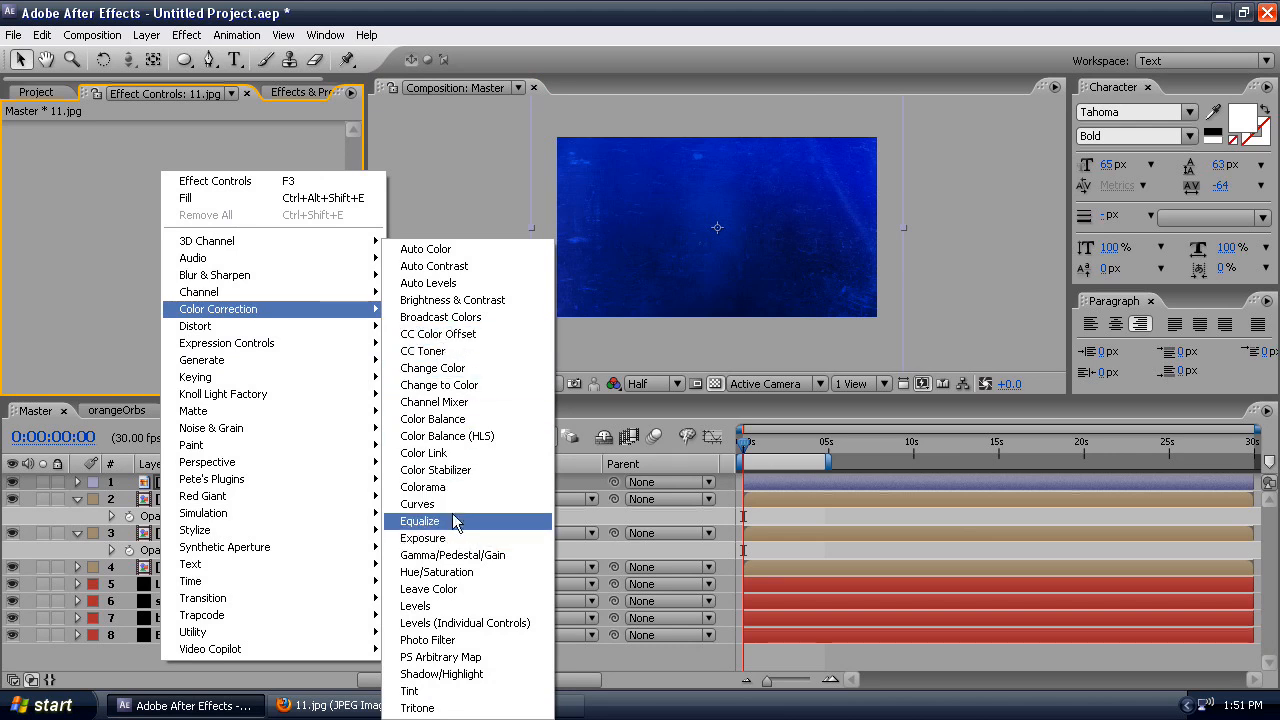
pyautogui.click(432, 606)
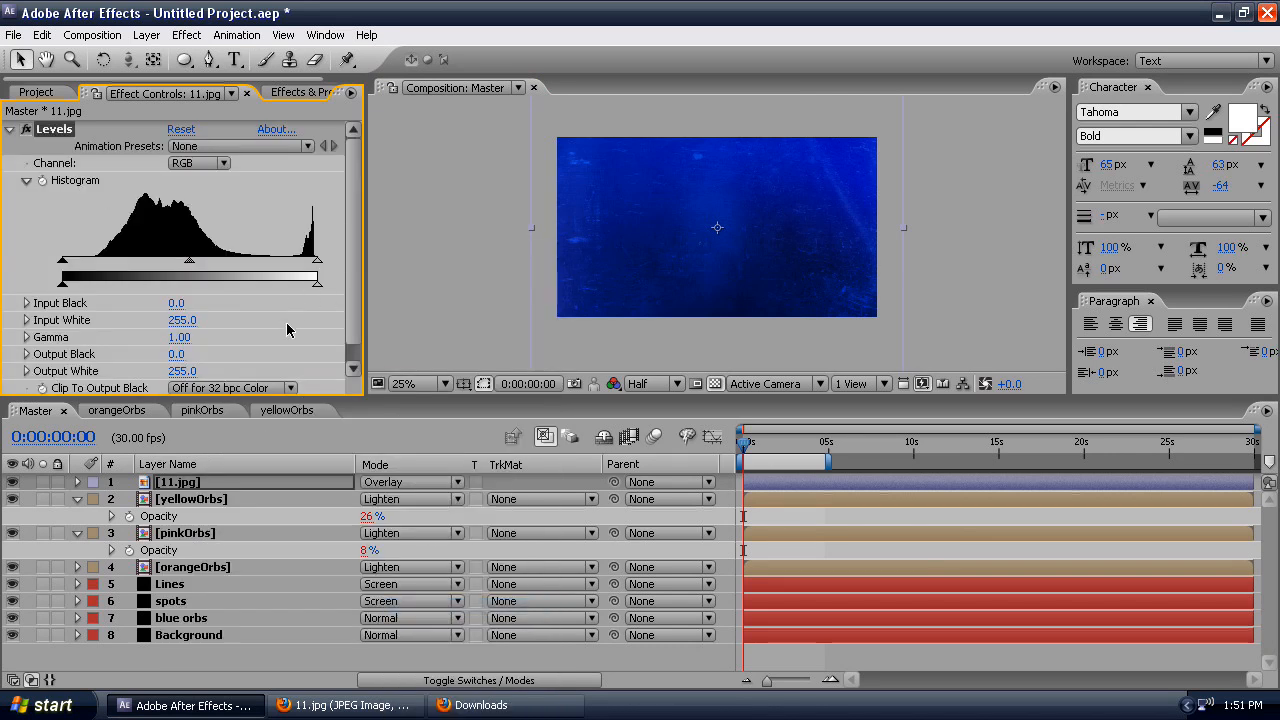
pyautogui.moveTo(190, 265)
pyautogui.mouseDown()
pyautogui.moveTo(206, 264)
pyautogui.moveTo(177, 252)
pyautogui.mouseUp()
pyautogui.moveTo(62, 262); pyautogui.dragTo(113, 267)
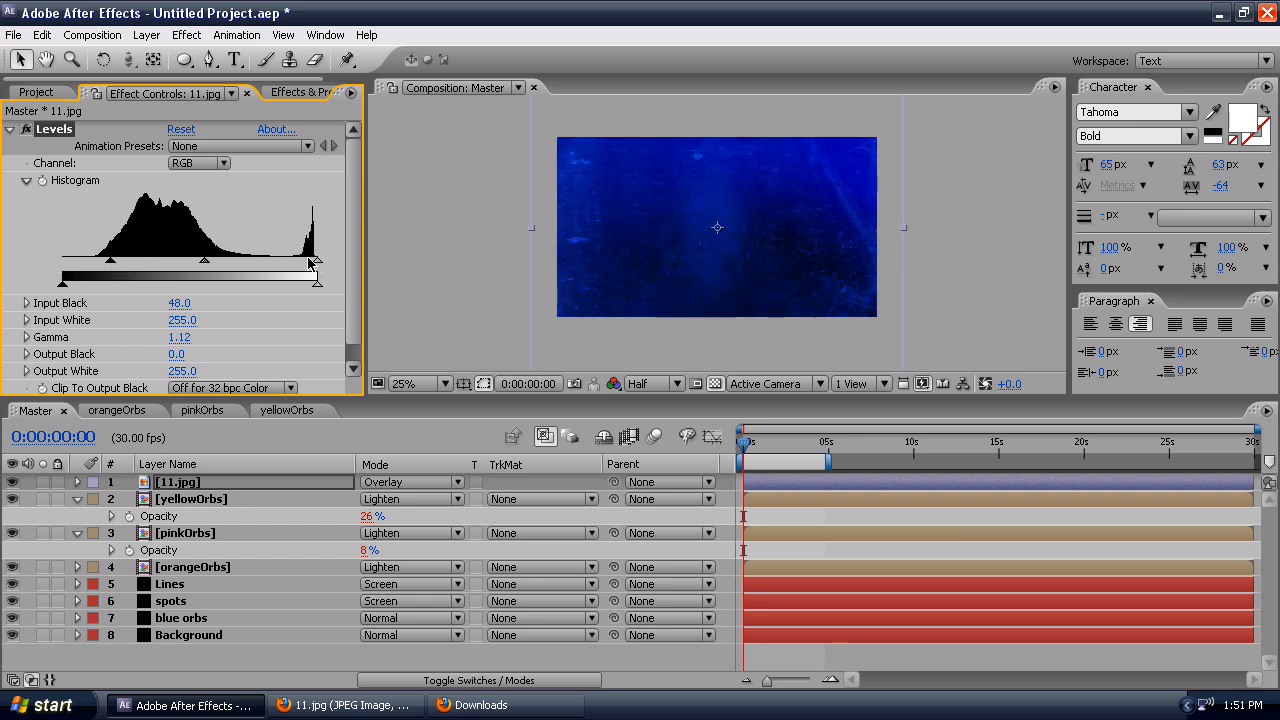
pyautogui.moveTo(313, 265); pyautogui.dragTo(122, 264)
# - Lower the 11.jpg layer's opacity to 22%
pyautogui.click(212, 487)
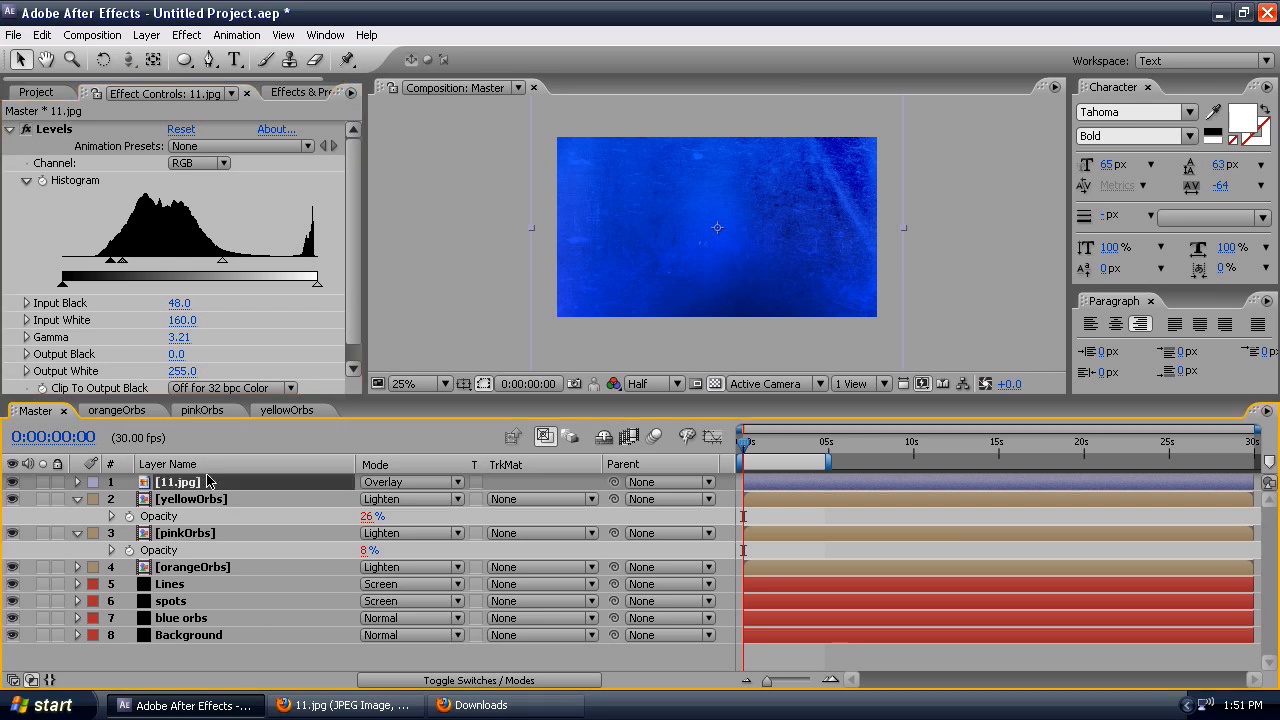
pyautogui.press('t')
pyautogui.moveTo(376, 499); pyautogui.dragTo(288, 493)
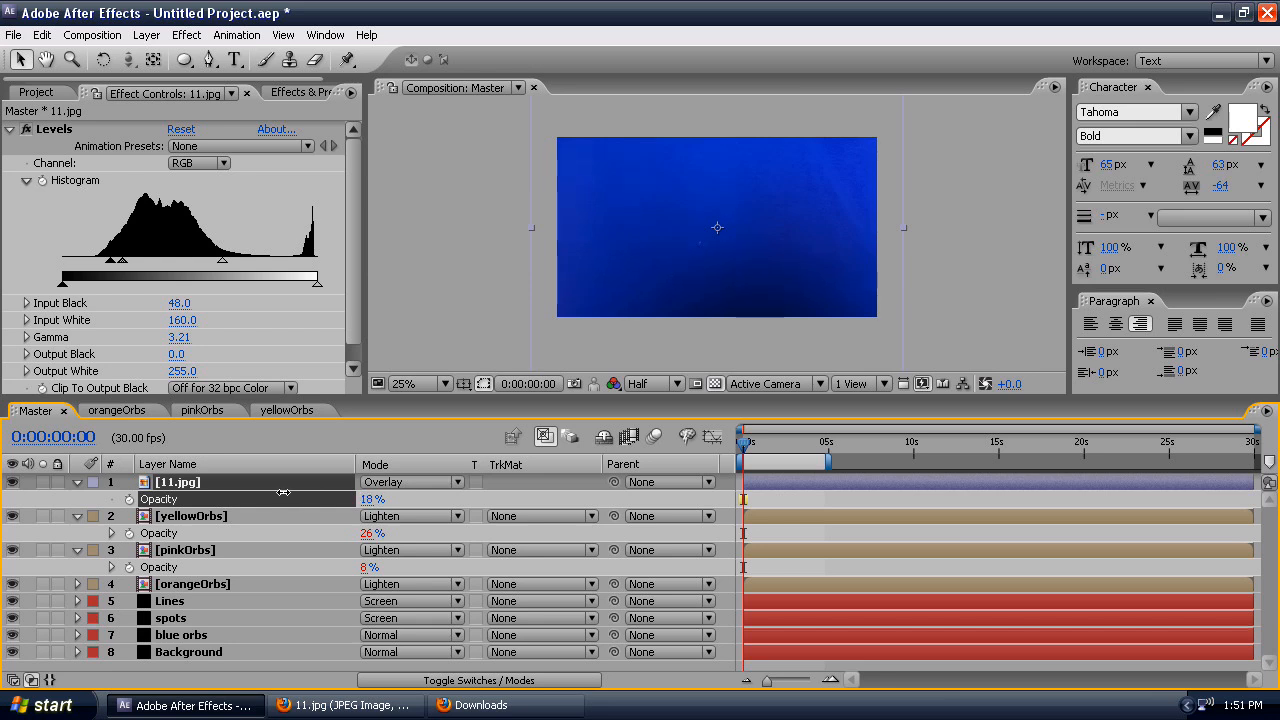
pyautogui.scroll(-1, 889, 242)
pyautogui.scroll(1, 821, 264)
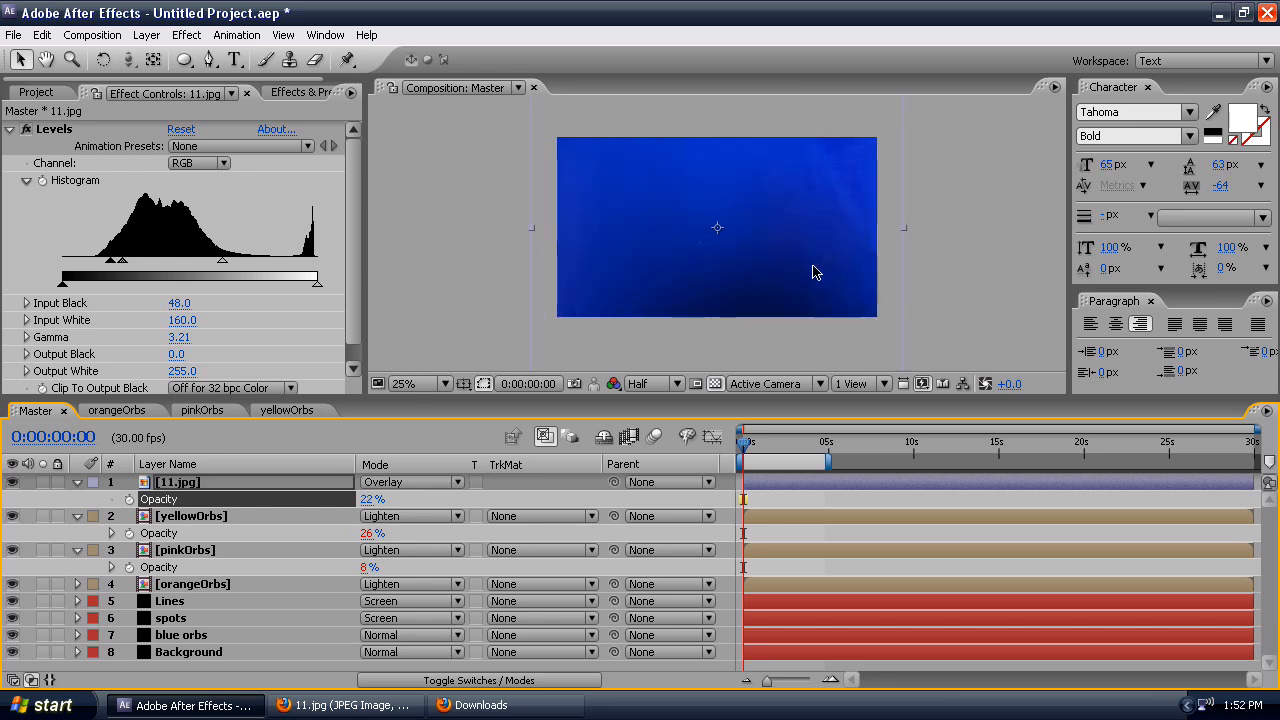
# - Enlarge the 11.jpg texture layer slightly and shift it upward while keeping the whole frame covered
pyautogui.scroll(-1, 734, 140)
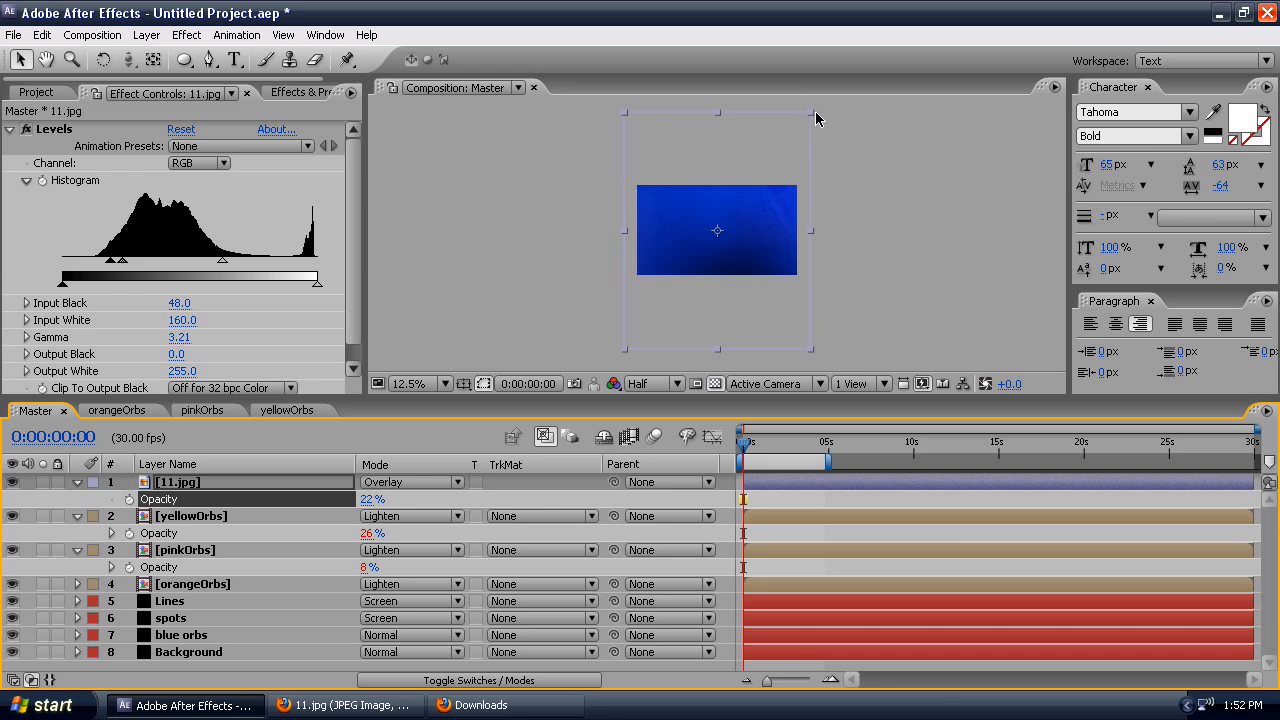
pyautogui.moveTo(812, 113); pyautogui.dragTo(836, 101)
pyautogui.moveTo(776, 160)
pyautogui.mouseDown()
pyautogui.moveTo(780, 100)
pyautogui.moveTo(755, 155)
pyautogui.mouseUp()
pyautogui.scroll(3, 780, 223)
pyautogui.scroll(-2, 775, 225)
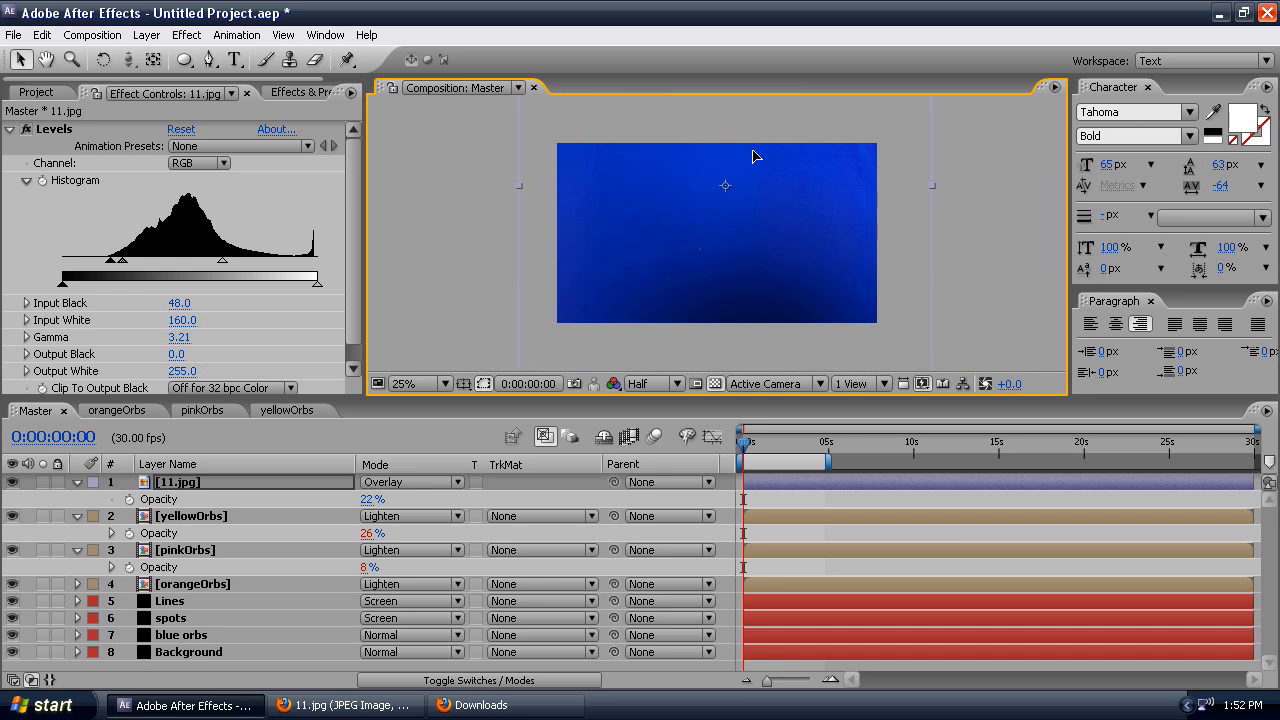
# - Change the Fill effect color on the blue orbs layer to the darker blue 1539BE
pyautogui.click(180, 636)
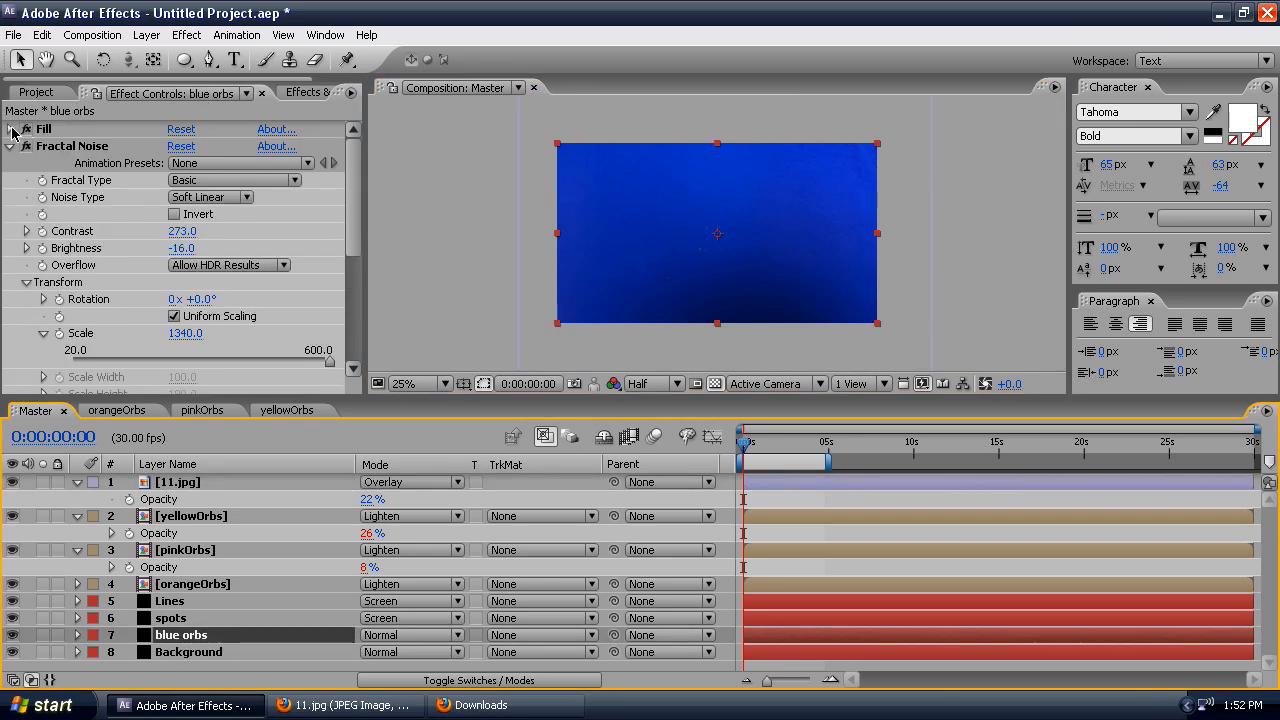
pyautogui.click(11, 129)
pyautogui.click(180, 198)
pyautogui.moveTo(332, 450); pyautogui.dragTo(335, 470)
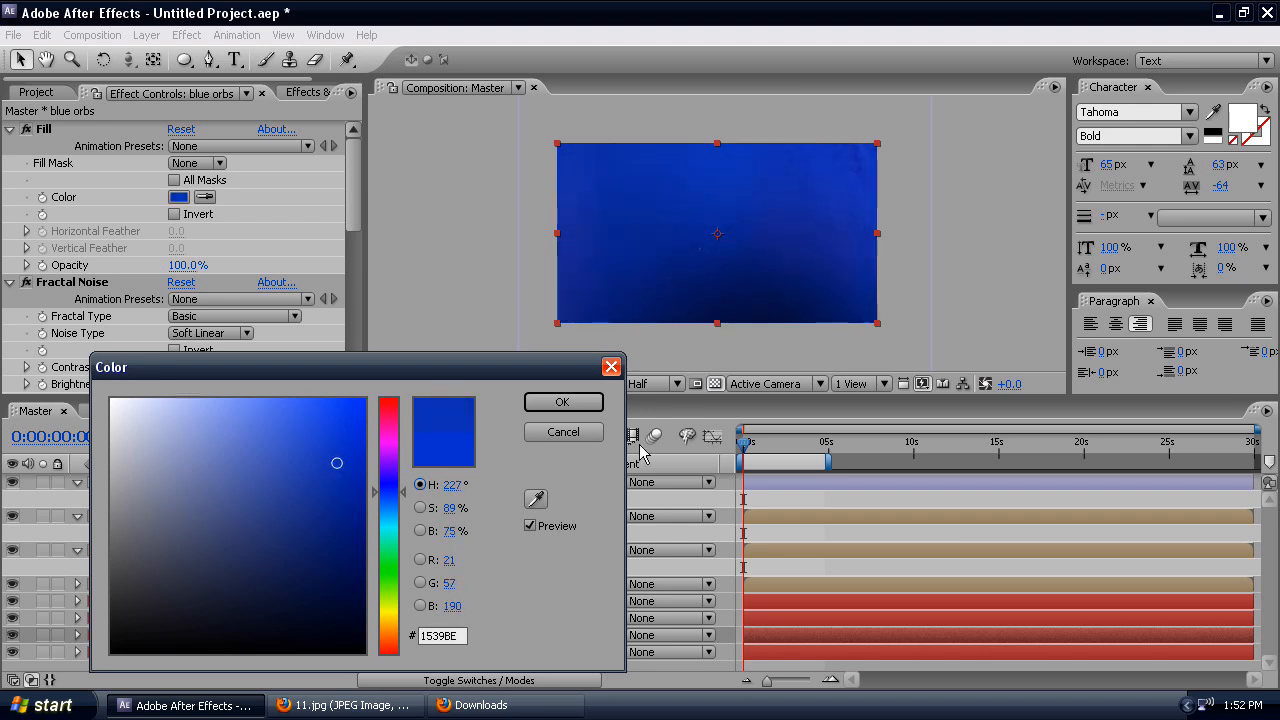
pyautogui.click(558, 402)
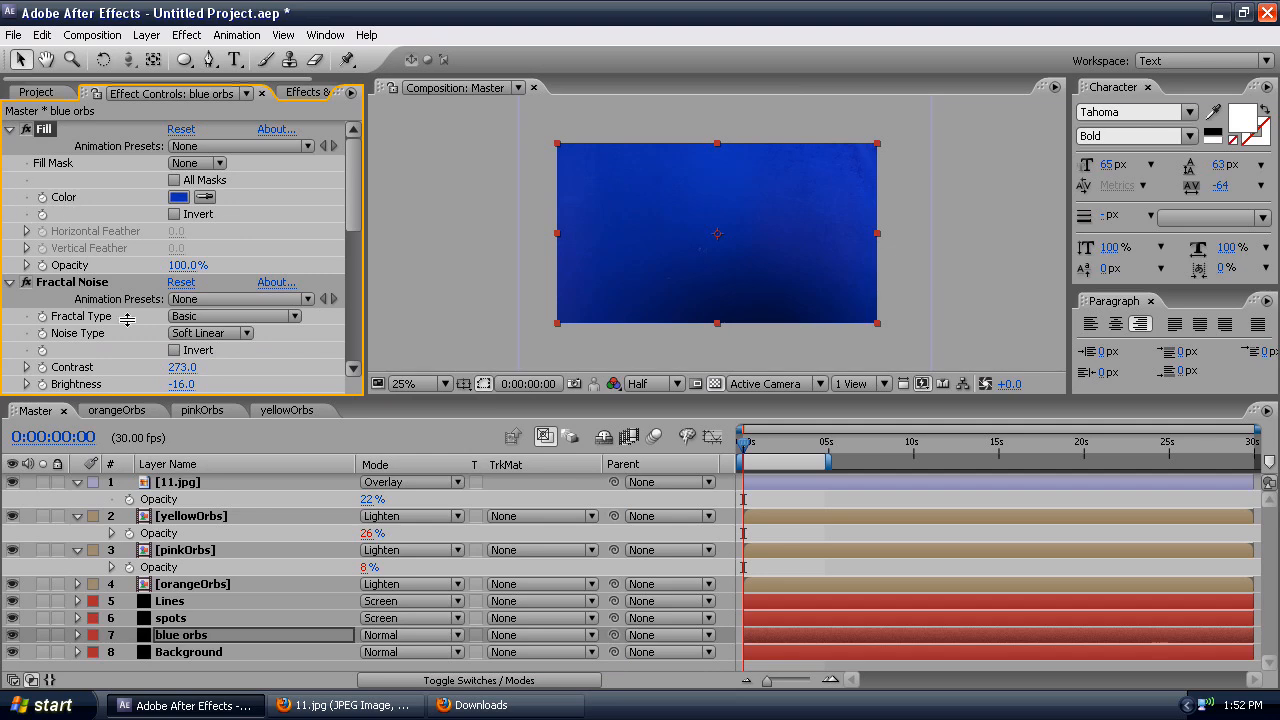
# - Add a new adjustment layer above the 11.jpg texture in the Master composition
pyautogui.rightClick(277, 481)
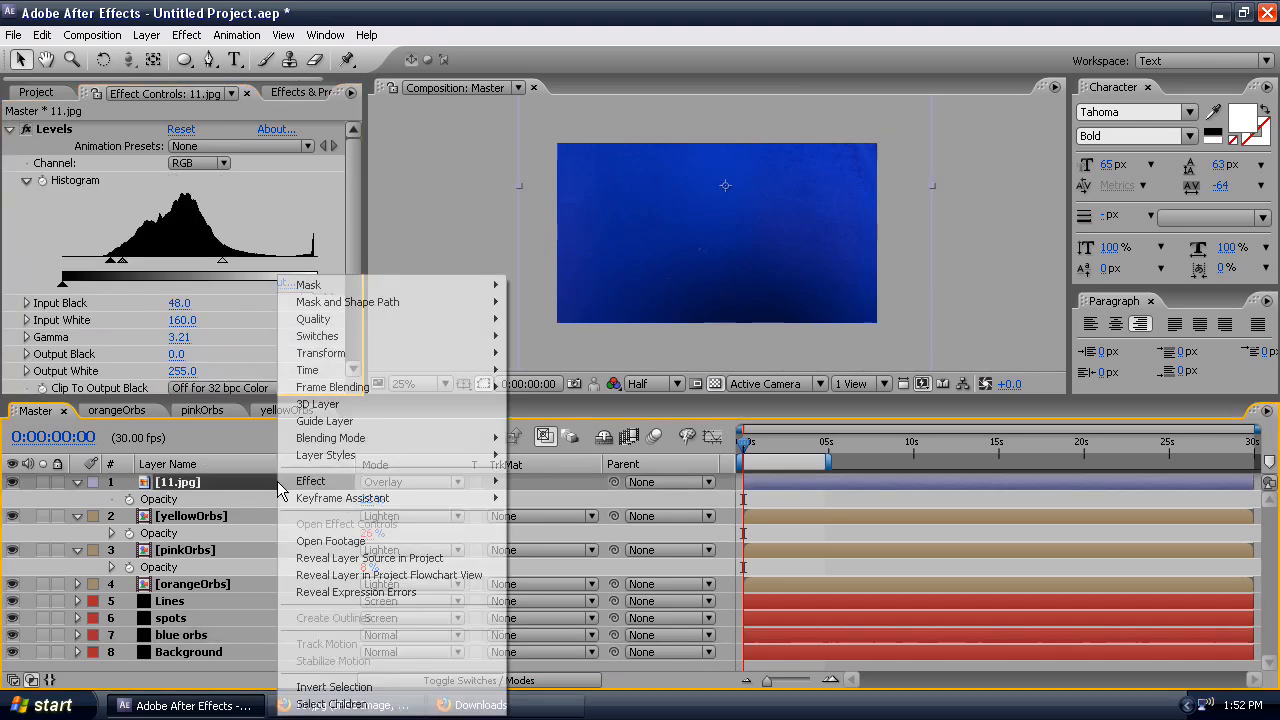
pyautogui.rightClick(247, 499)
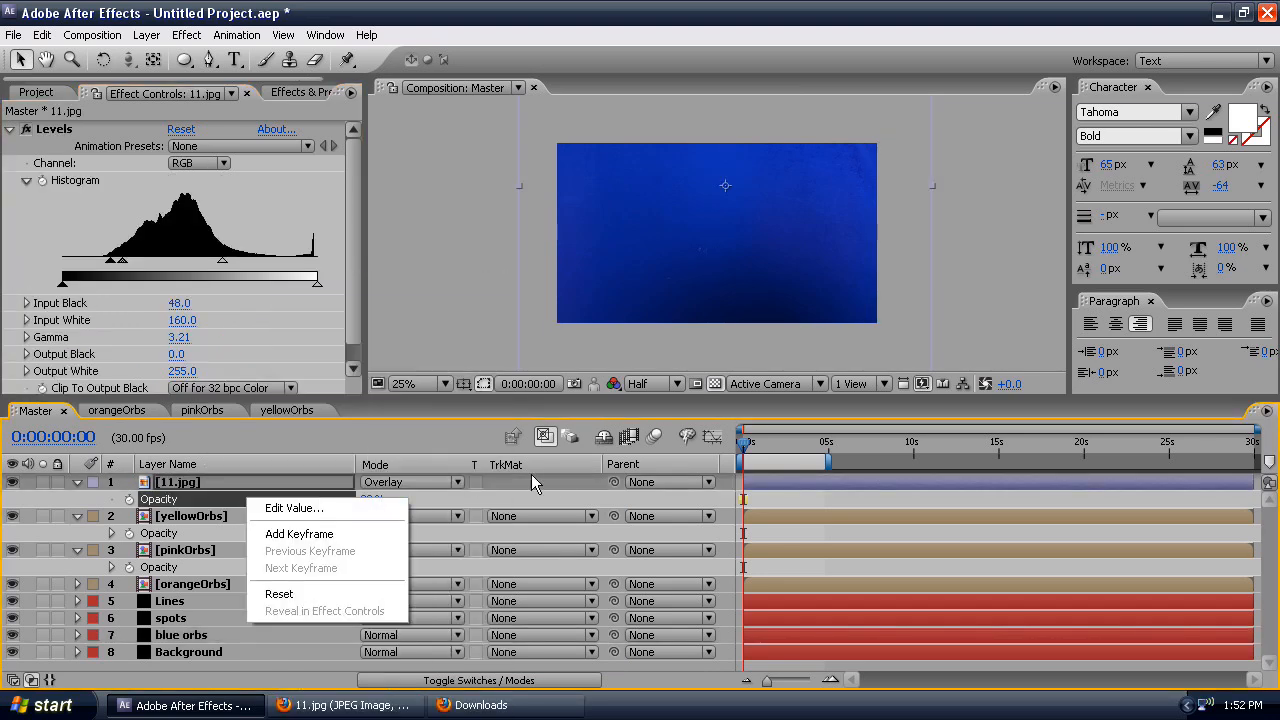
pyautogui.rightClick(573, 490)
pyautogui.moveTo(623, 503)
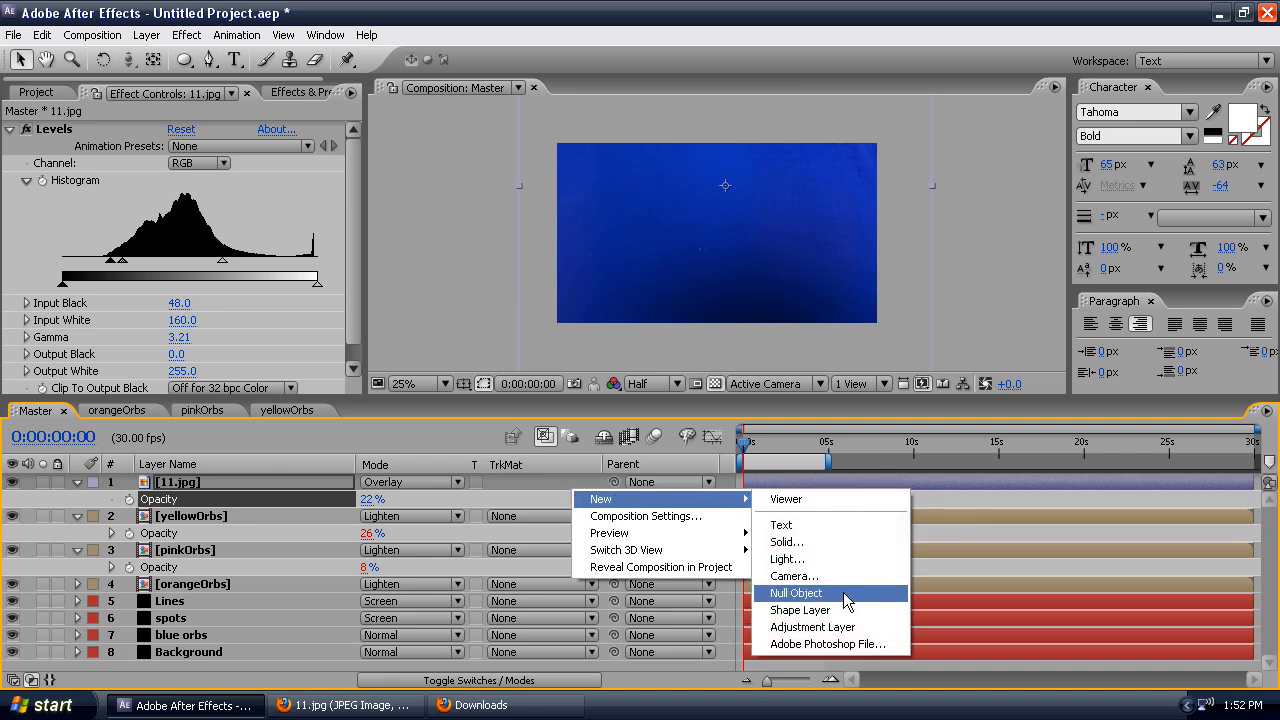
pyautogui.click(820, 628)
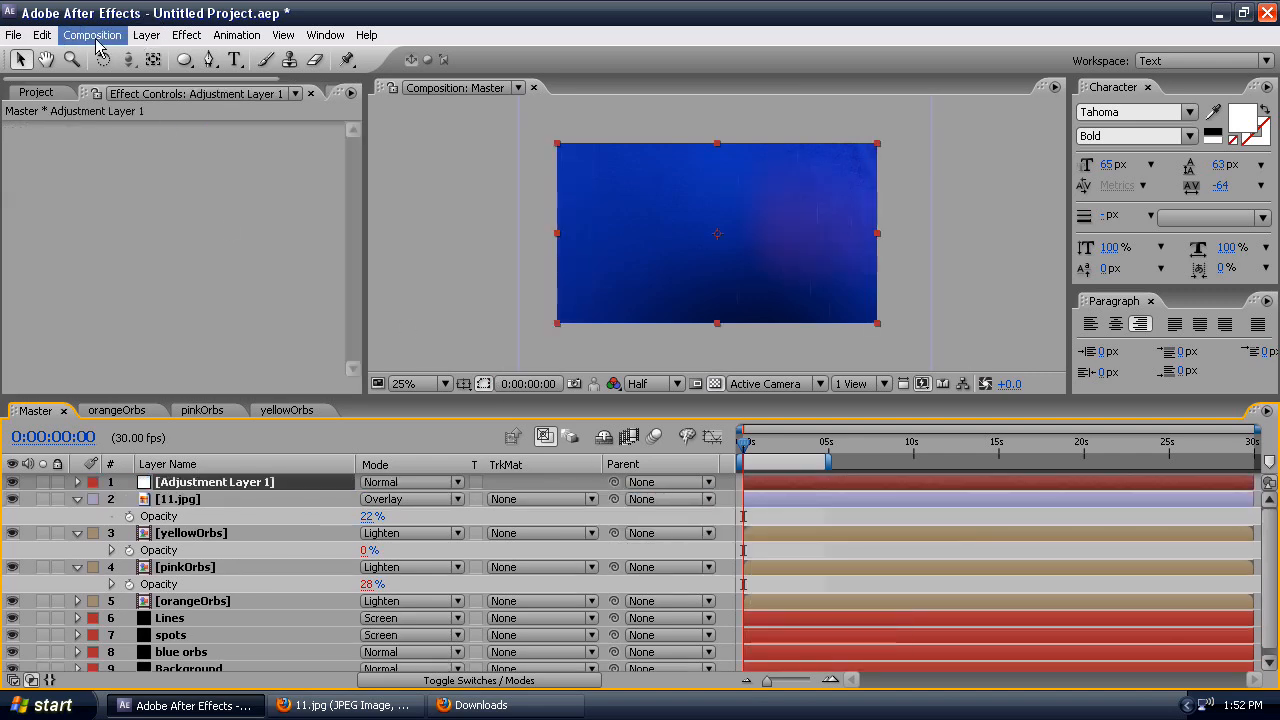
pyautogui.click(146, 40)
pyautogui.click(654, 5)
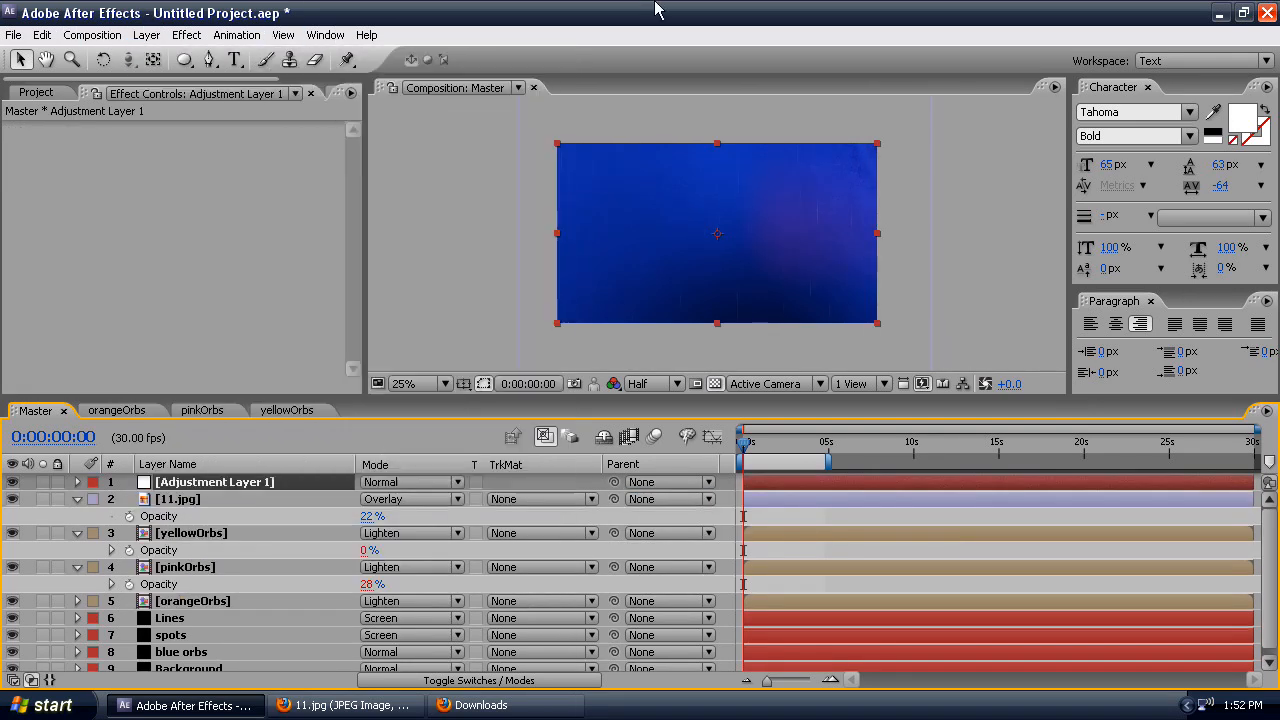
# - Apply a Curves effect to the adjustment layer and bend the RGB curve downward at two points to darken the image strongly
pyautogui.rightClick(212, 208)
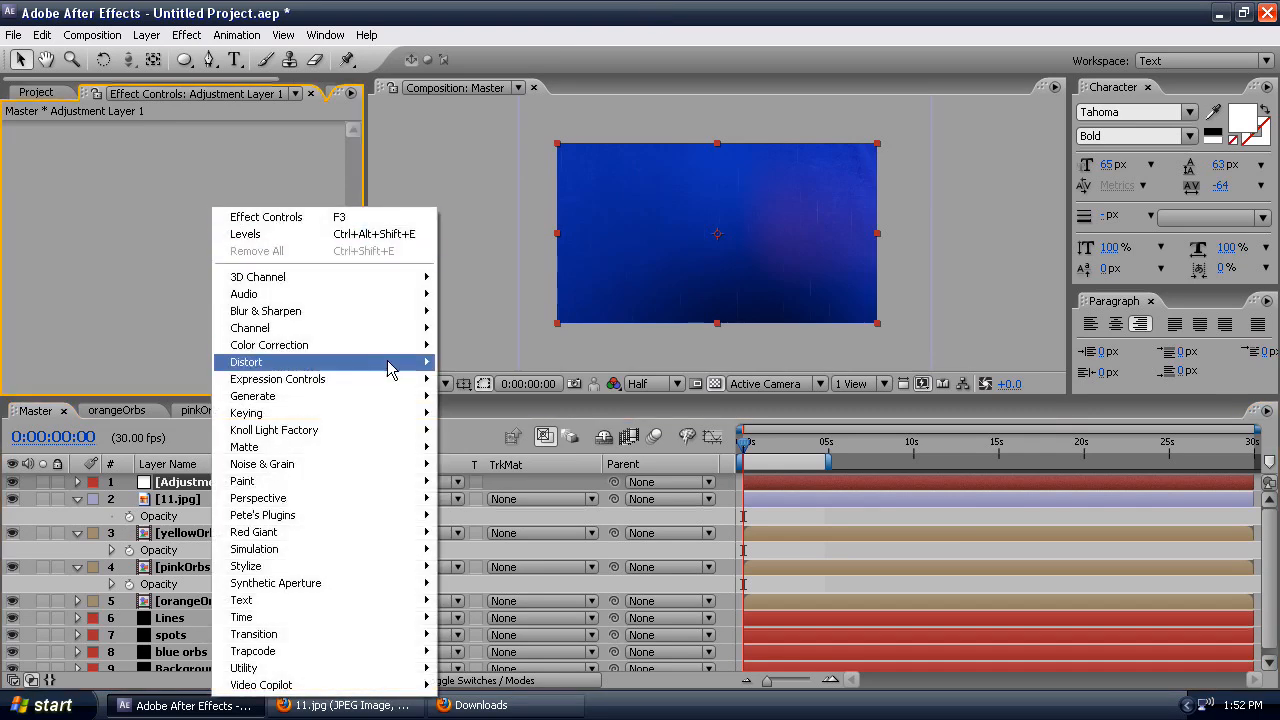
pyautogui.moveTo(380, 345)
pyautogui.click(538, 508)
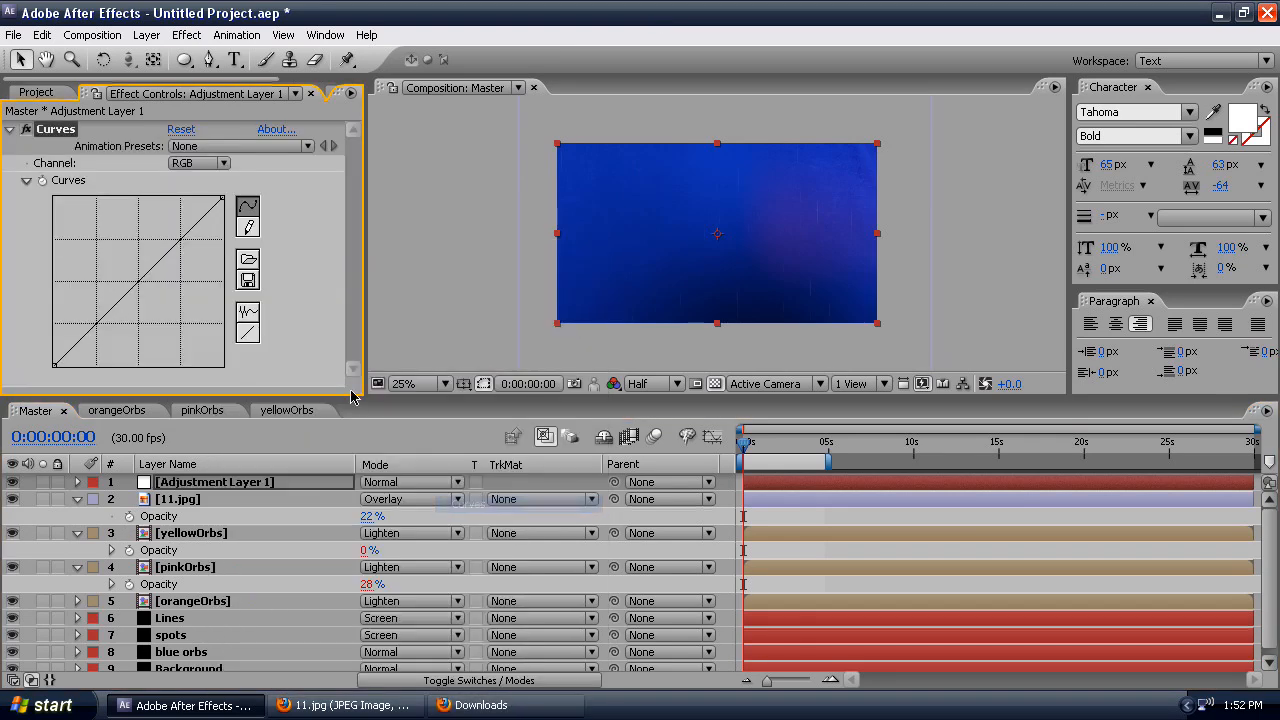
pyautogui.moveTo(92, 330); pyautogui.dragTo(103, 344)
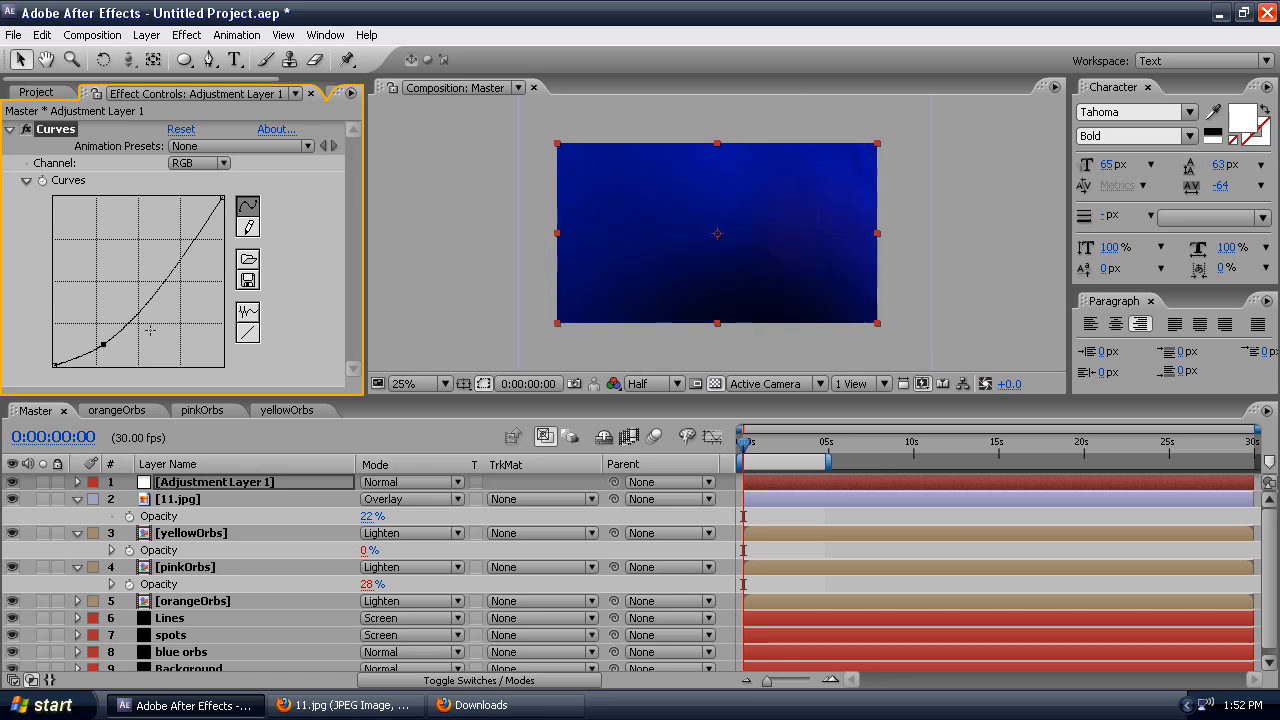
pyautogui.moveTo(189, 251); pyautogui.dragTo(204, 247)
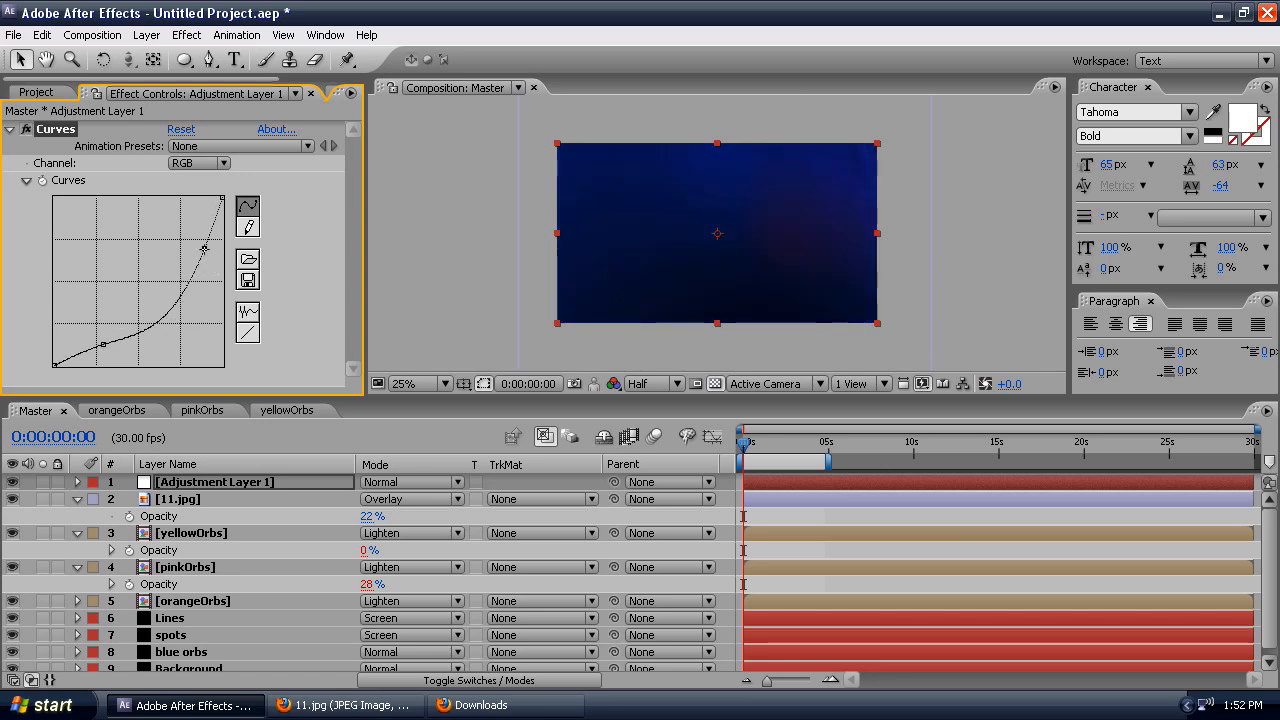
# - Add a full-frame elliptical mask to the adjustment layer and set its mode to Subtract
pyautogui.doubleClick(184, 60)
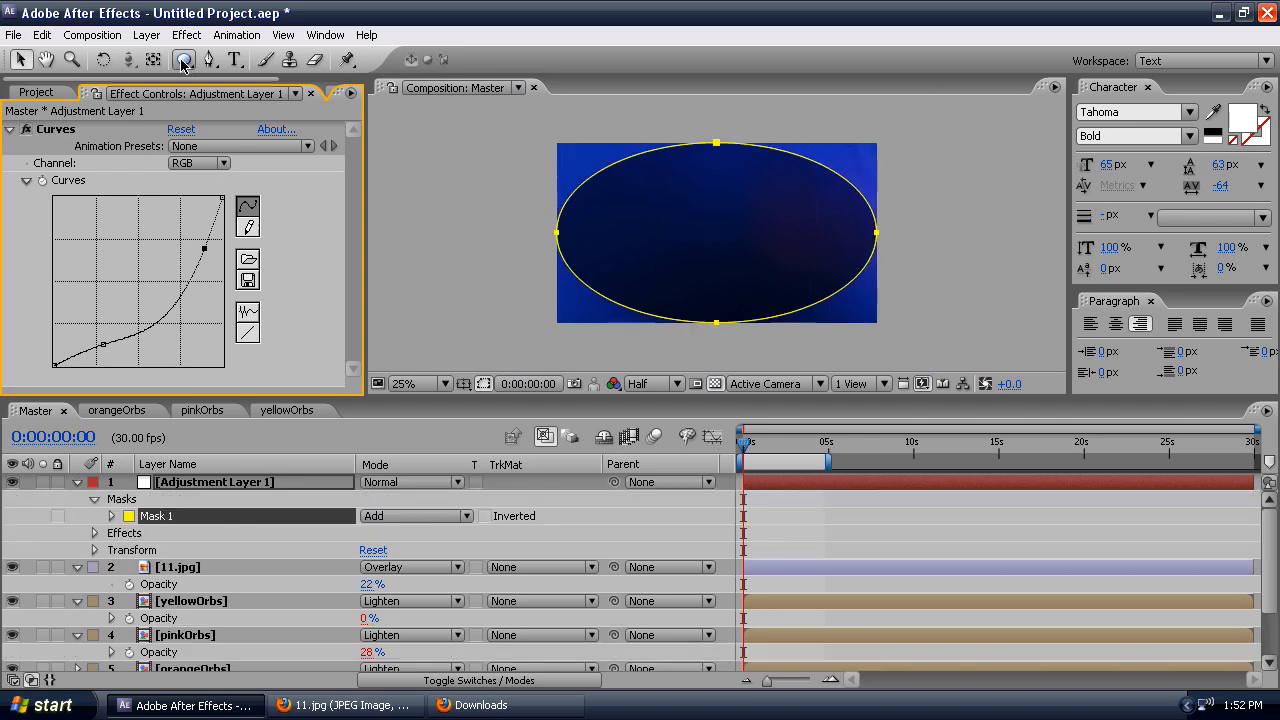
pyautogui.click(379, 507)
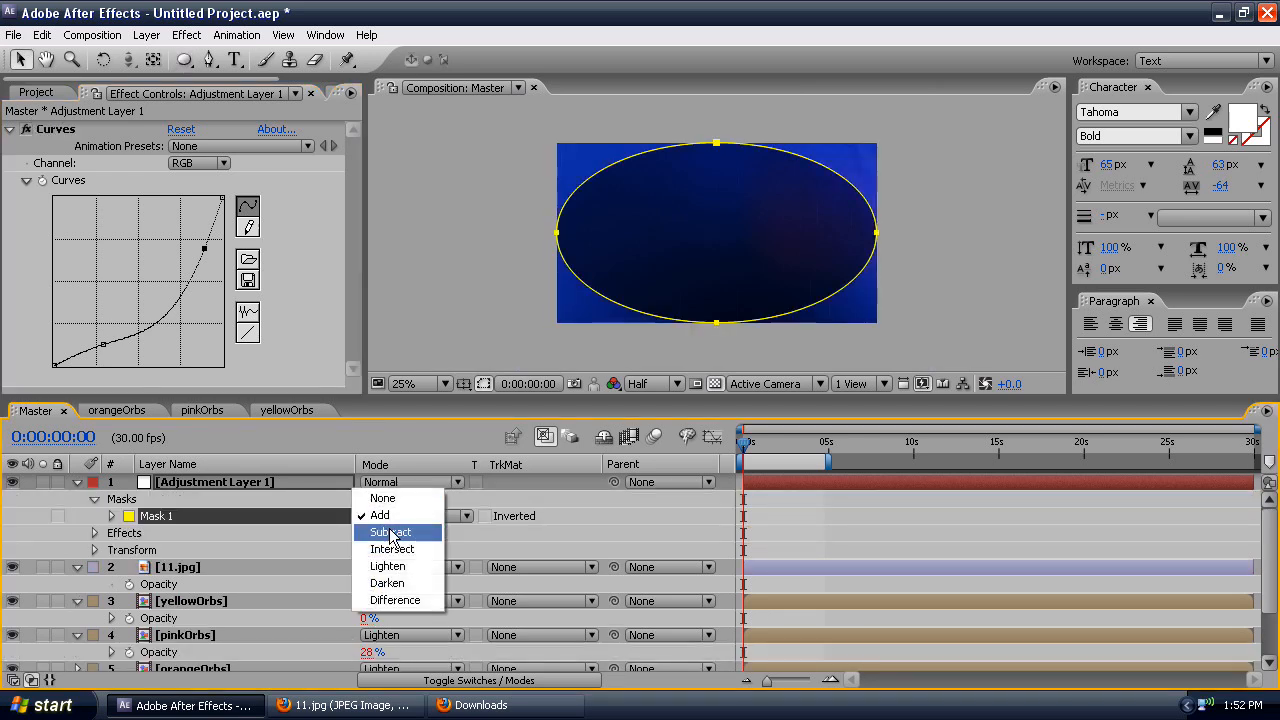
pyautogui.click(395, 532)
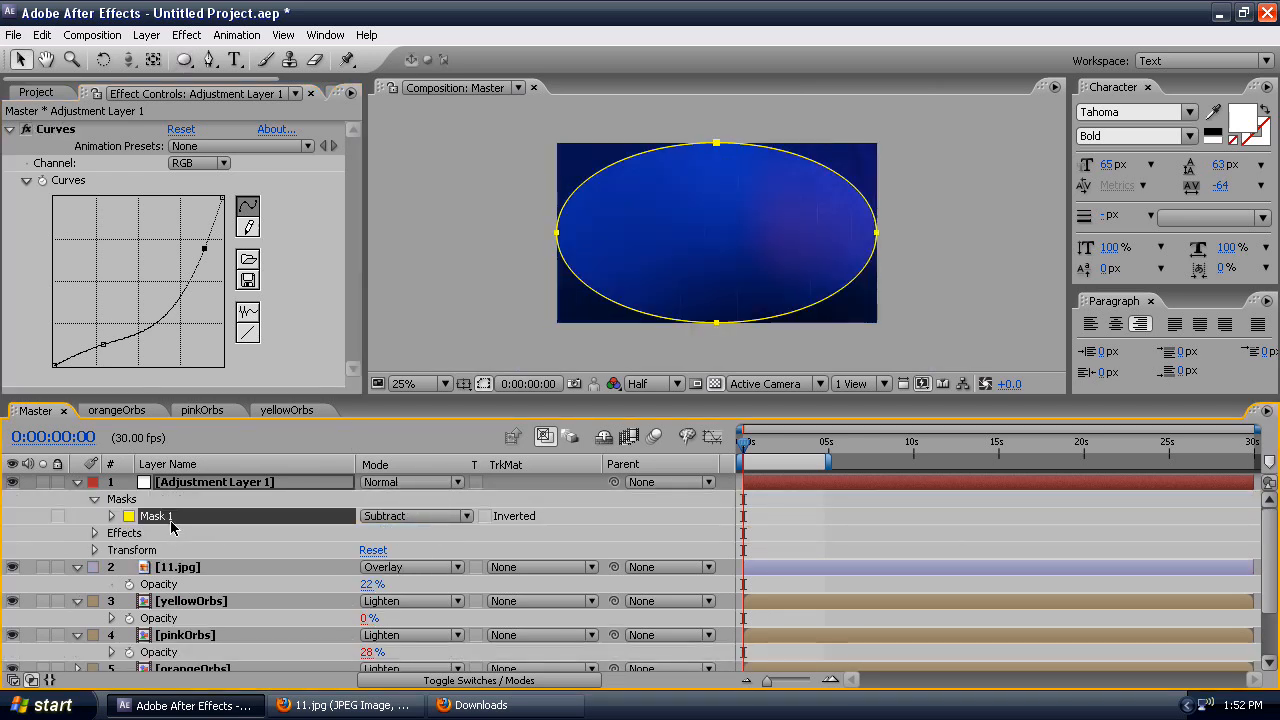
# - Reveal the properties of Mask 1 and set its feather to 150 pixels
pyautogui.press('m')
pyautogui.press('m')
pyautogui.click(420, 533)
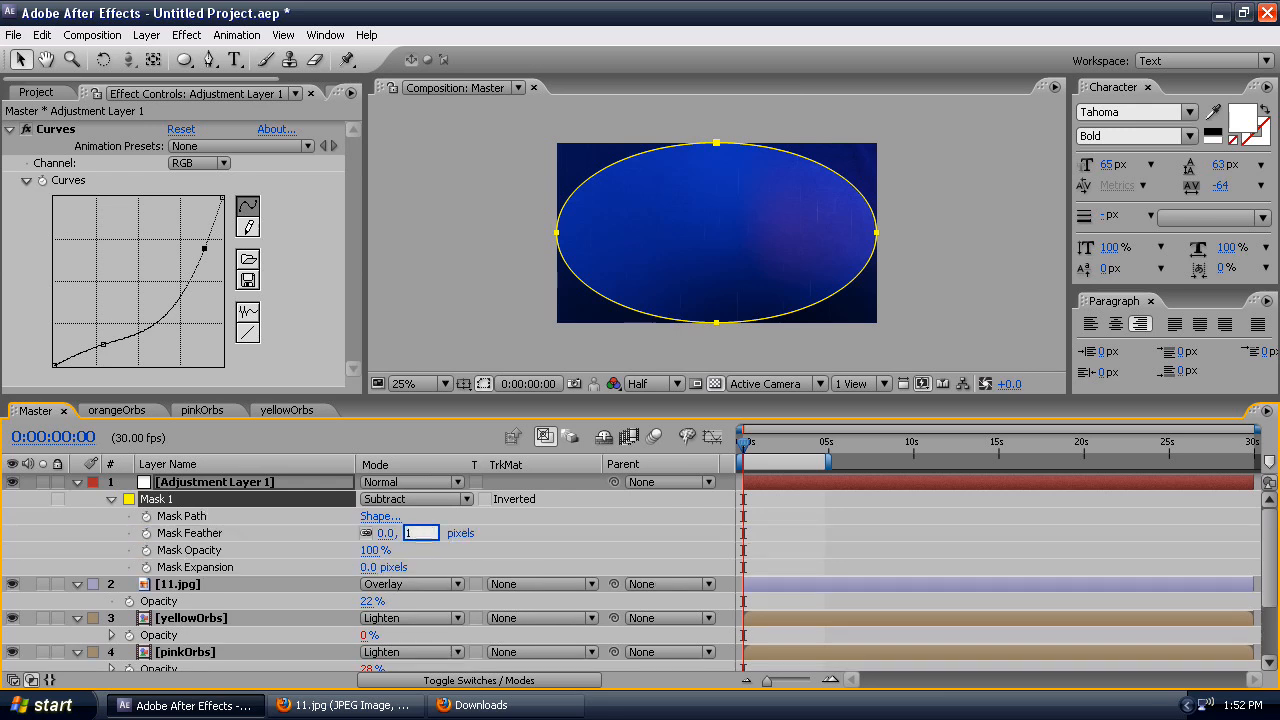
pyautogui.write('150')
pyautogui.press('Return')
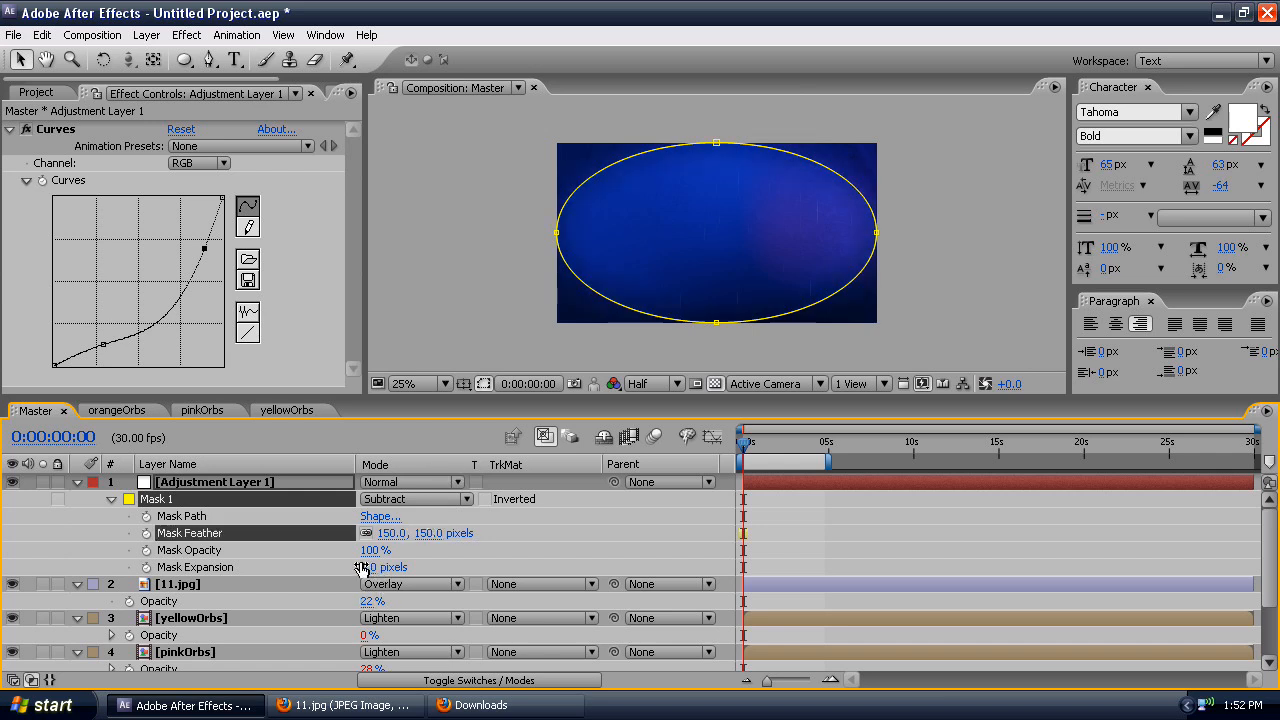
# - Set the expansion of Mask 1 to 51 pixels and its feather to 200 pixels
pyautogui.moveTo(364, 567); pyautogui.dragTo(428, 579)
pyautogui.click(432, 533)
pyautogui.write('200')
pyautogui.press('Return')
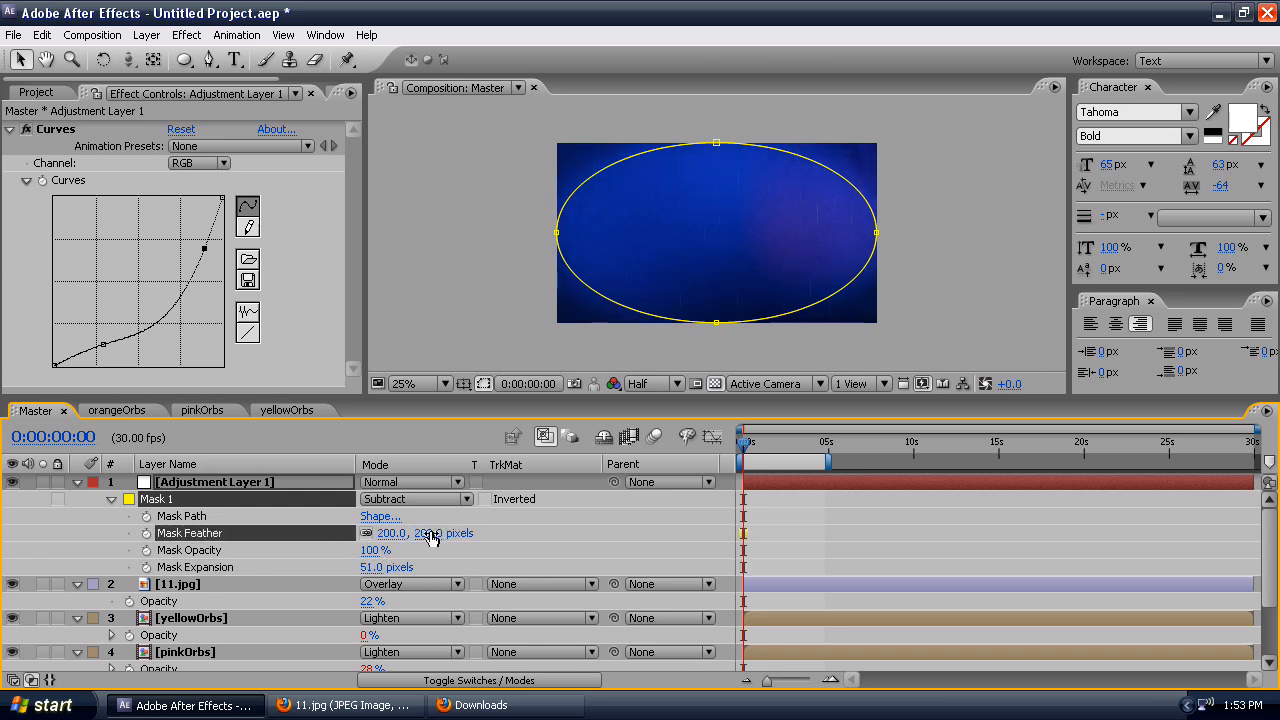
# - Deselect the adjustment layer, check the vignette and preview the animation over the work area
pyautogui.press(',')
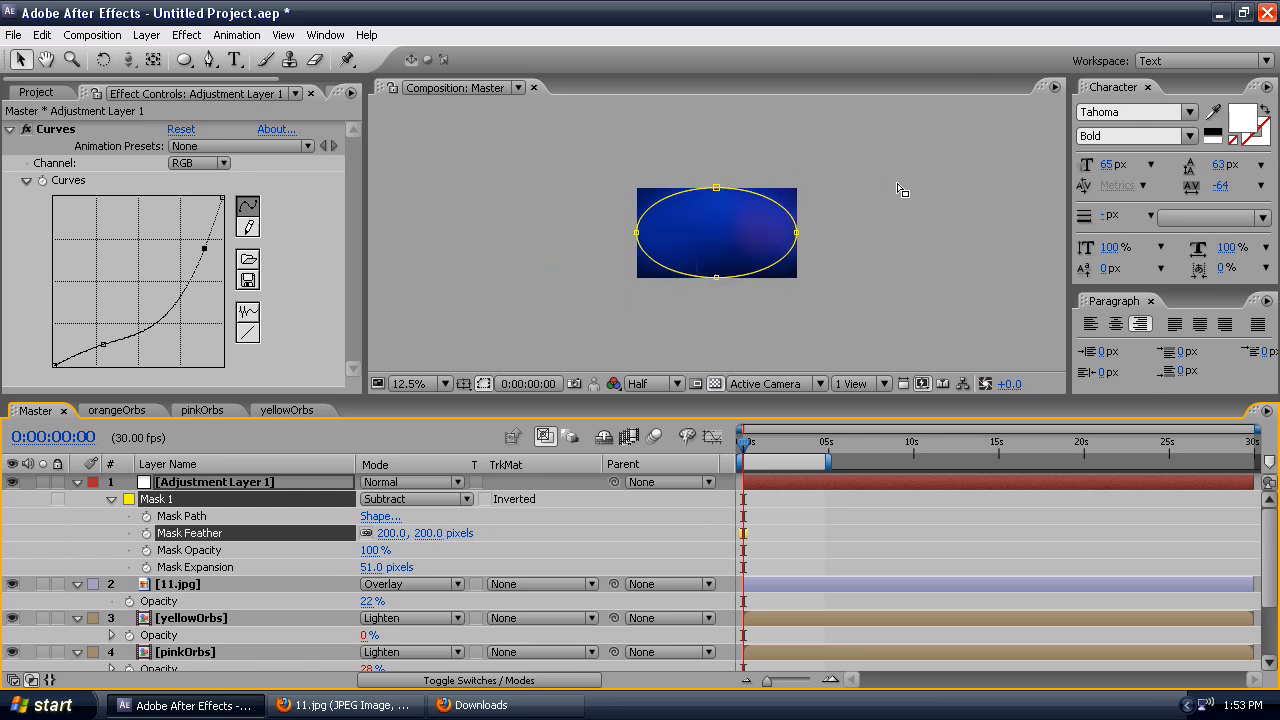
pyautogui.click(900, 190)
pyautogui.press('.')
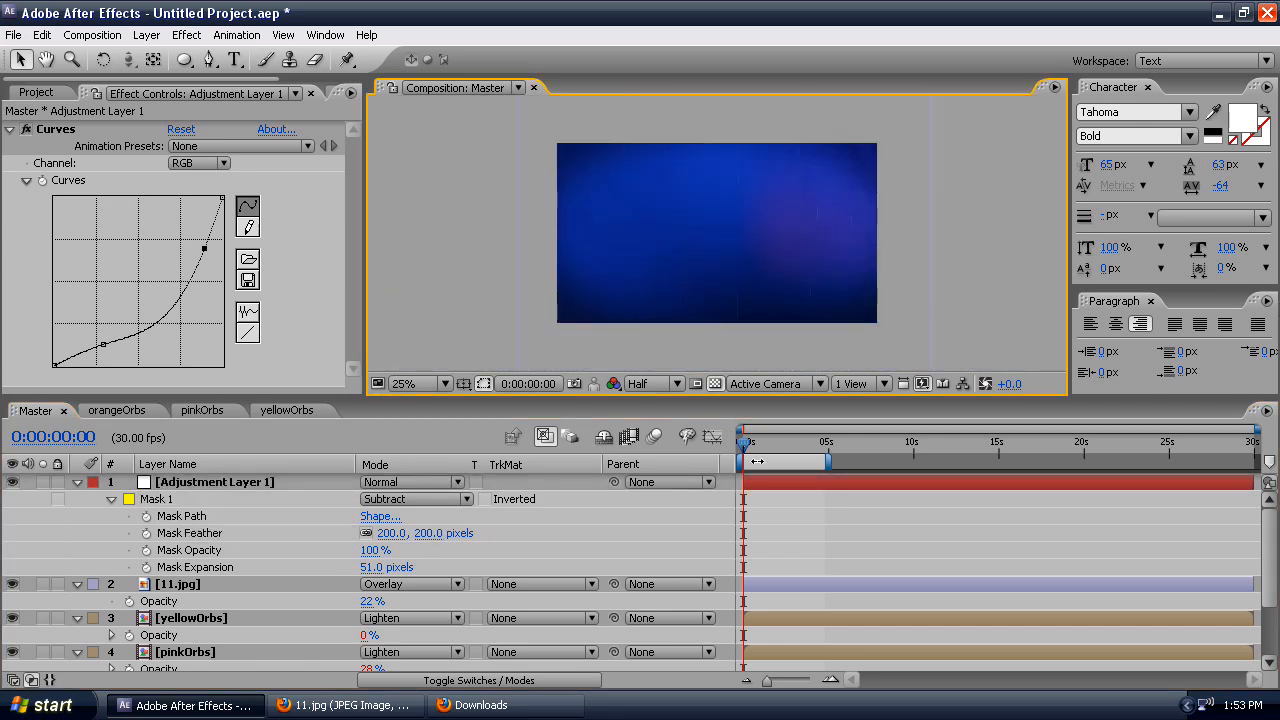
pyautogui.click(816, 460)
pyautogui.press('KP_0')
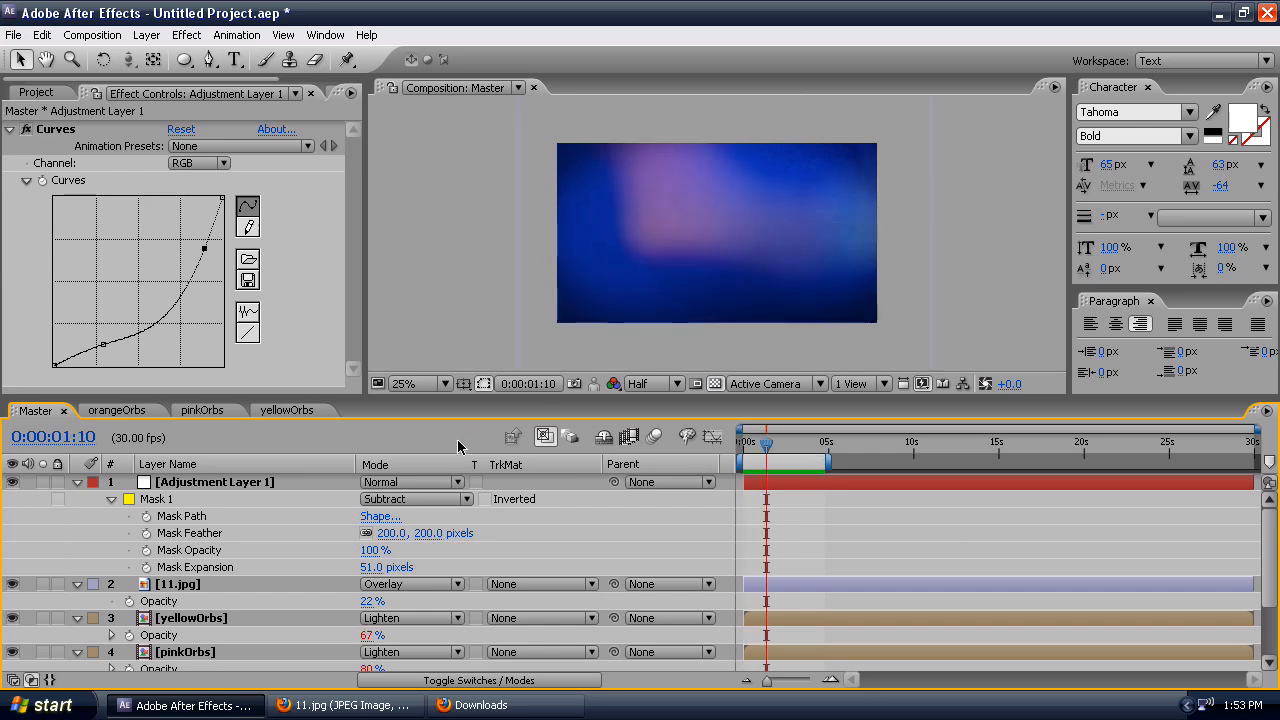
# - Add a 35mm camera named Camera 1 with depth of field enabled to the Master composition
pyautogui.rightClick(605, 517)
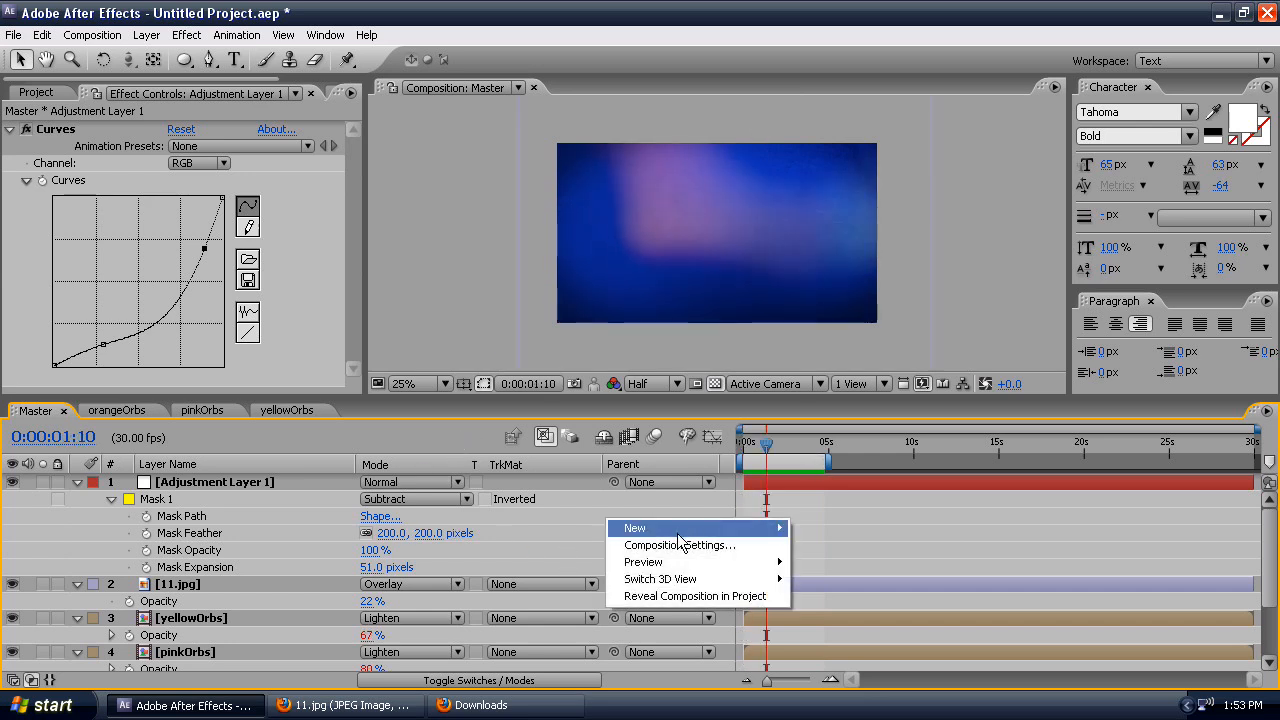
pyautogui.moveTo(678, 537)
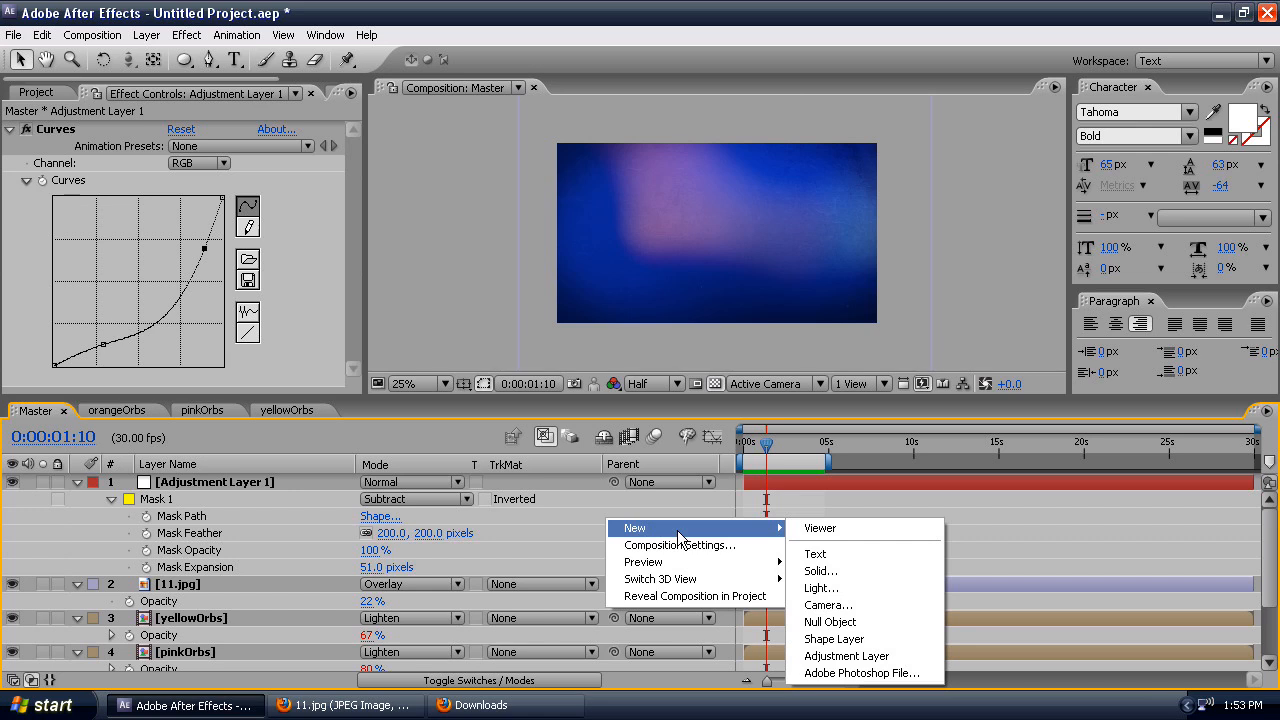
pyautogui.click(826, 605)
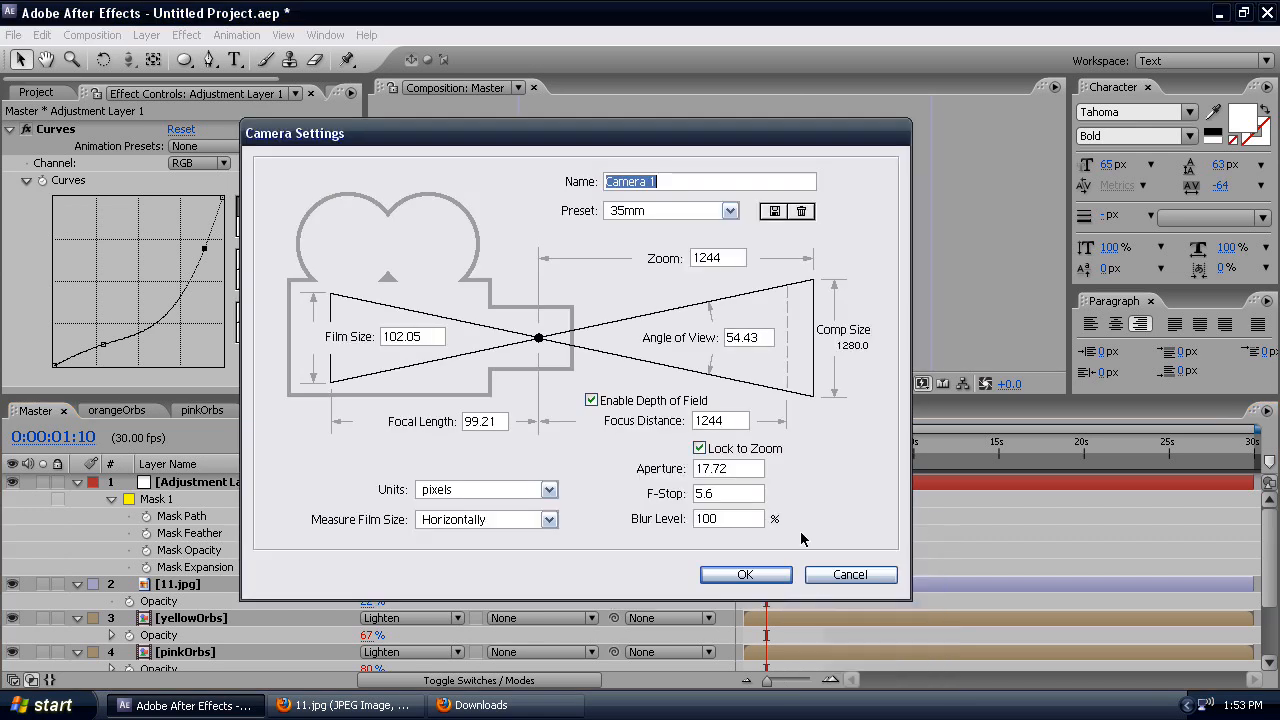
pyautogui.click(748, 575)
# - Add a null object above the camera in the Master composition
pyautogui.rightClick(638, 546)
pyautogui.moveTo(705, 558)
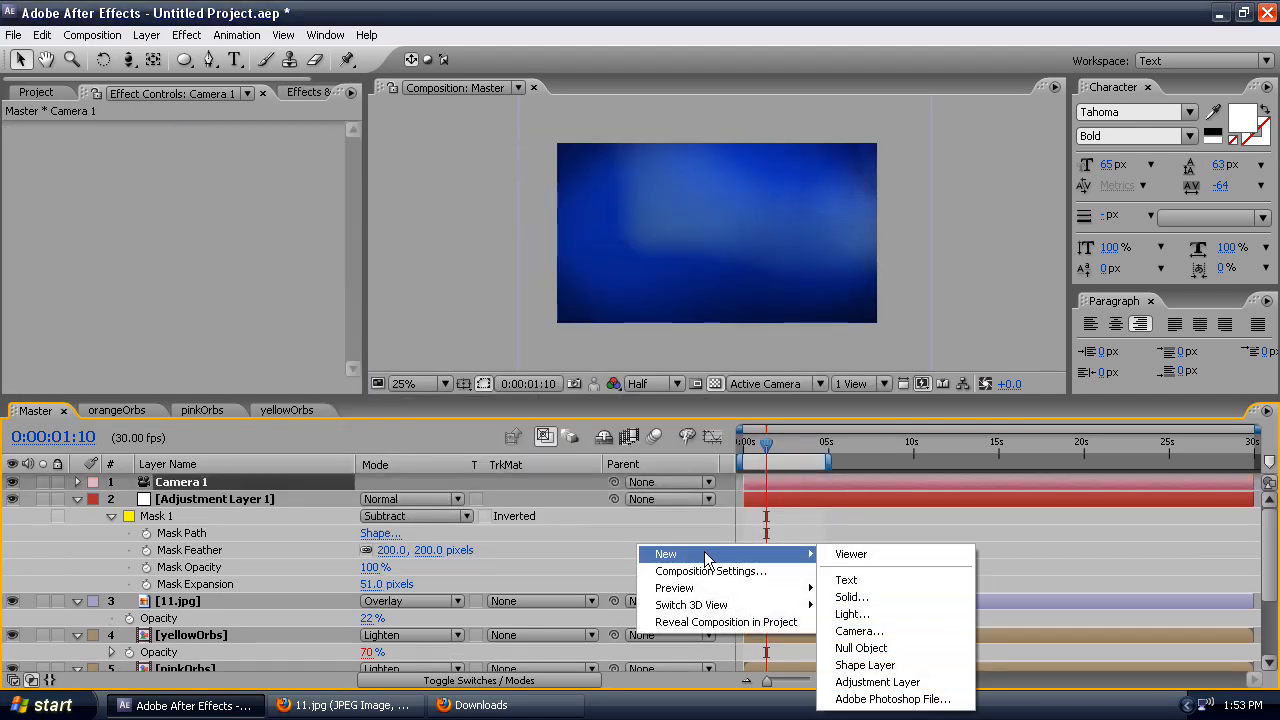
pyautogui.click(880, 648)
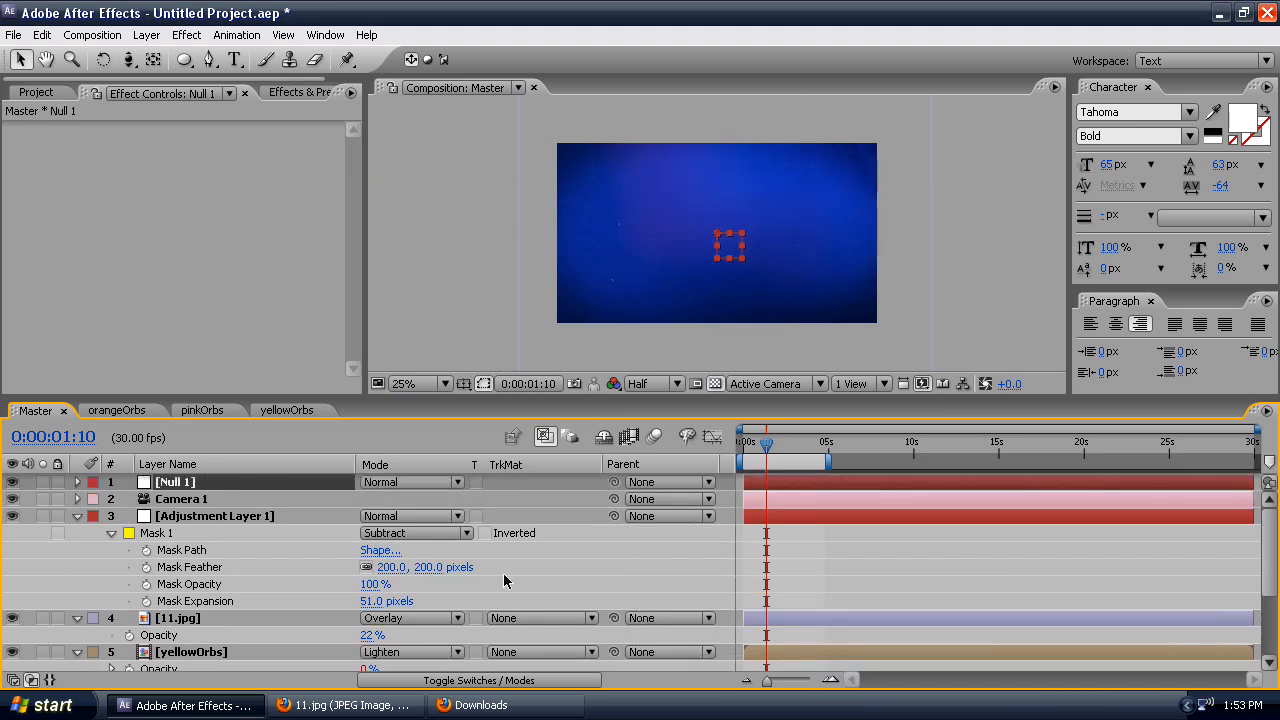
# - Make the null object a 3D layer and parent Camera 1 to it
pyautogui.click(538, 681)
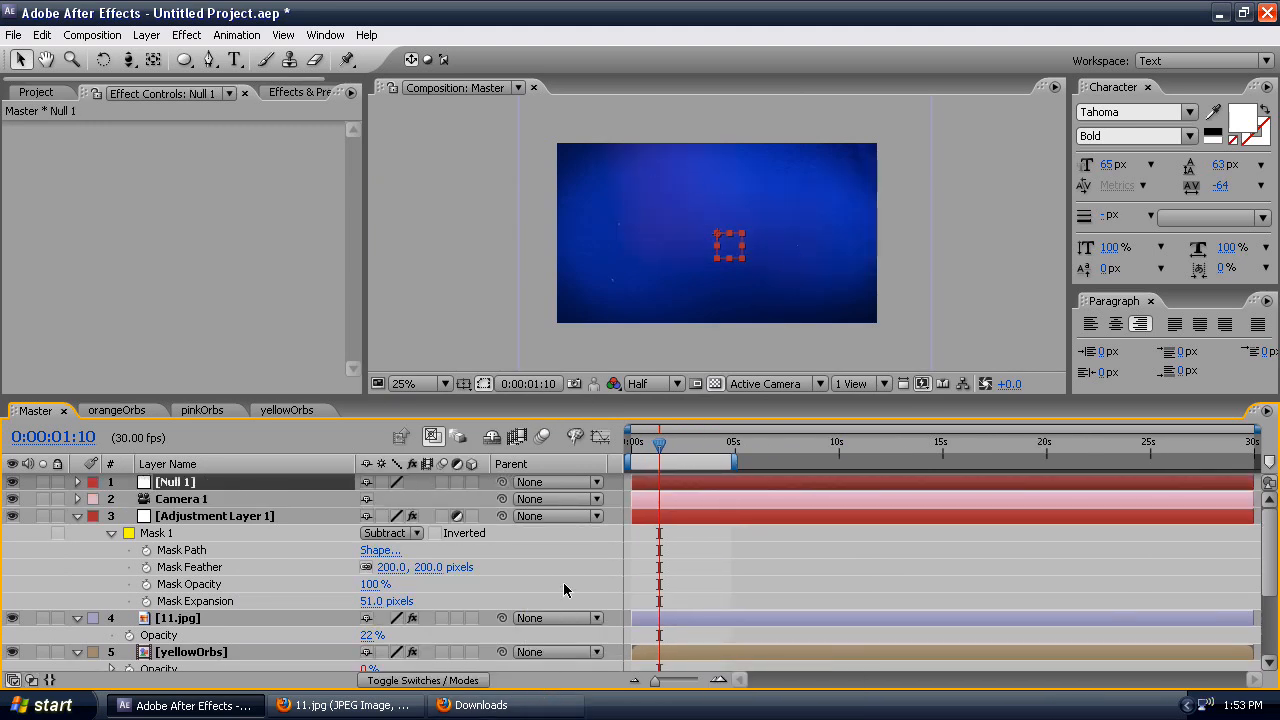
pyautogui.click(471, 482)
pyautogui.moveTo(503, 499); pyautogui.dragTo(244, 485)
# - Convert the layers from 11.jpg down through blue orbs to 3D layers
pyautogui.click(234, 518)
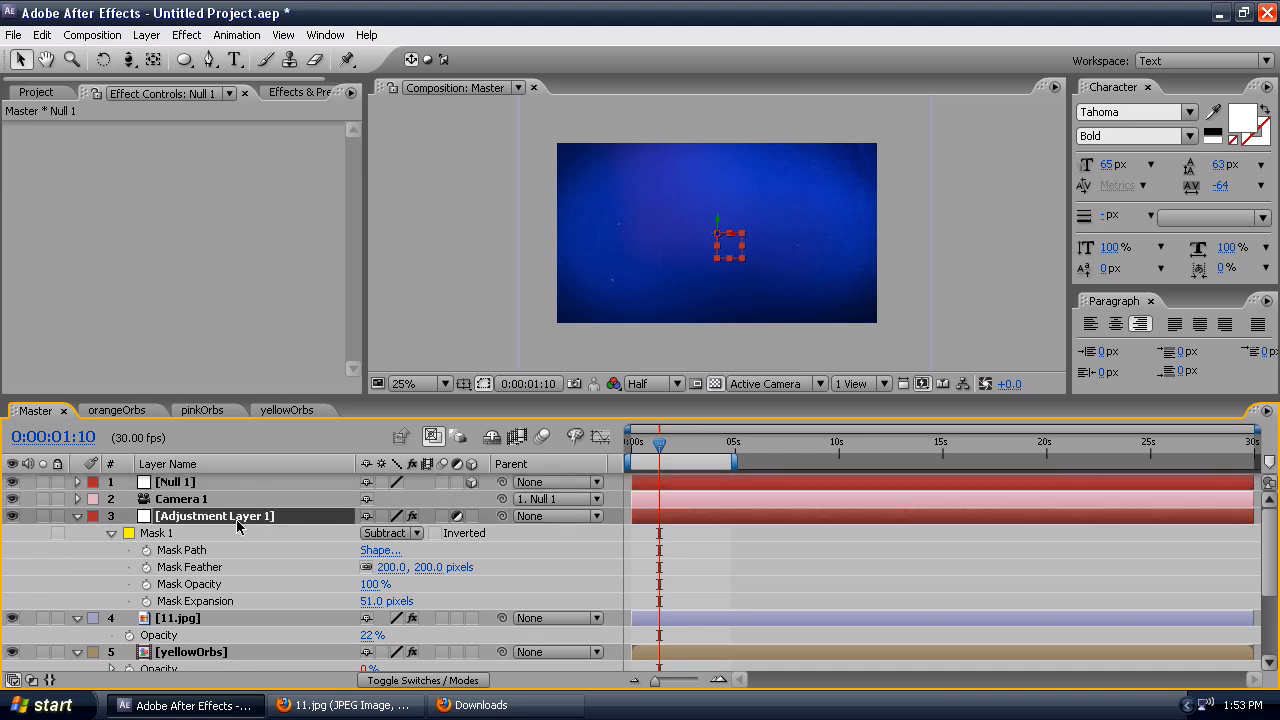
pyautogui.scroll(-2, 234, 597)
pyautogui.click(225, 552)
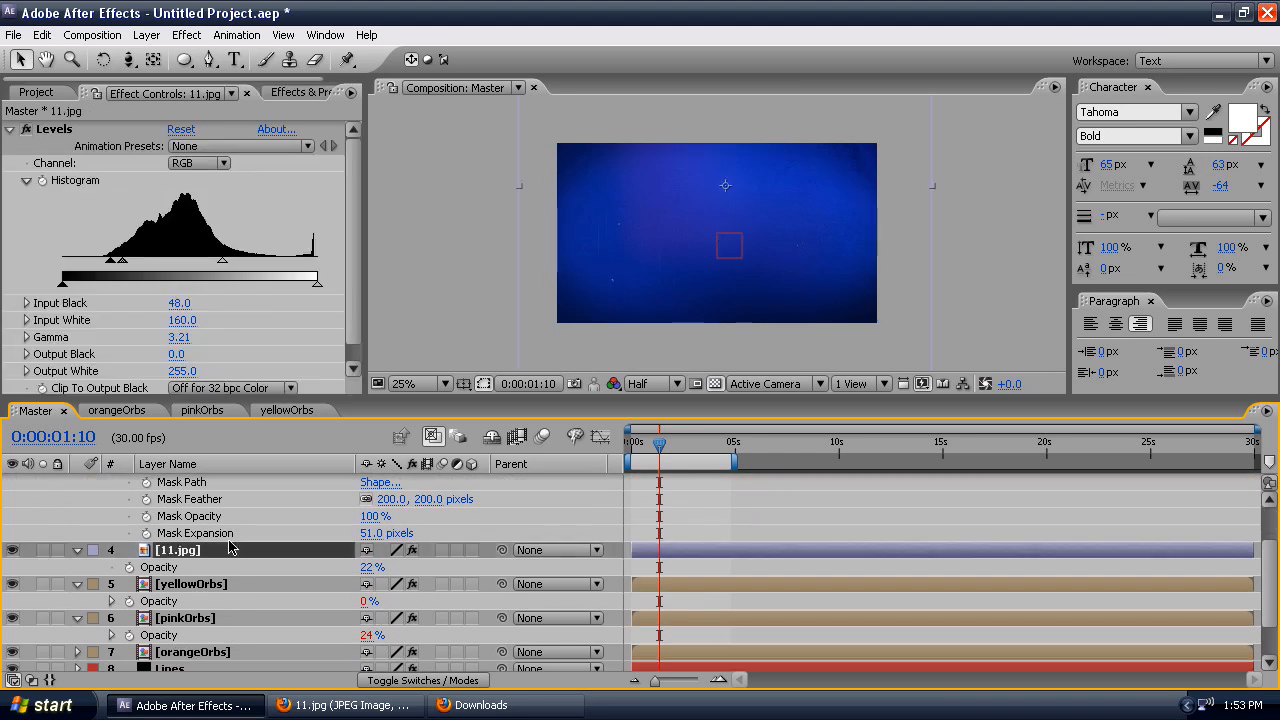
pyautogui.scroll(2, 225, 590)
pyautogui.scroll(-4, 222, 620)
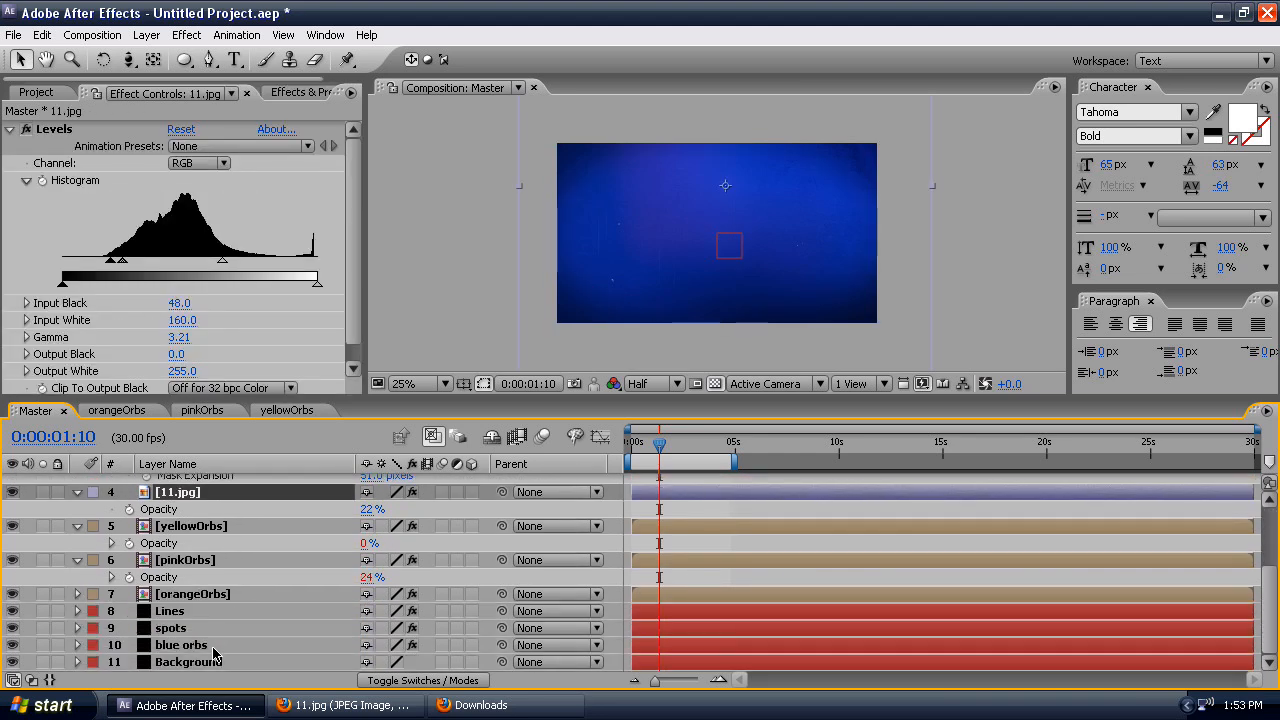
pyautogui.keyDown('shift'); pyautogui.click(214, 652); pyautogui.keyUp('shift')
pyautogui.click(471, 645)
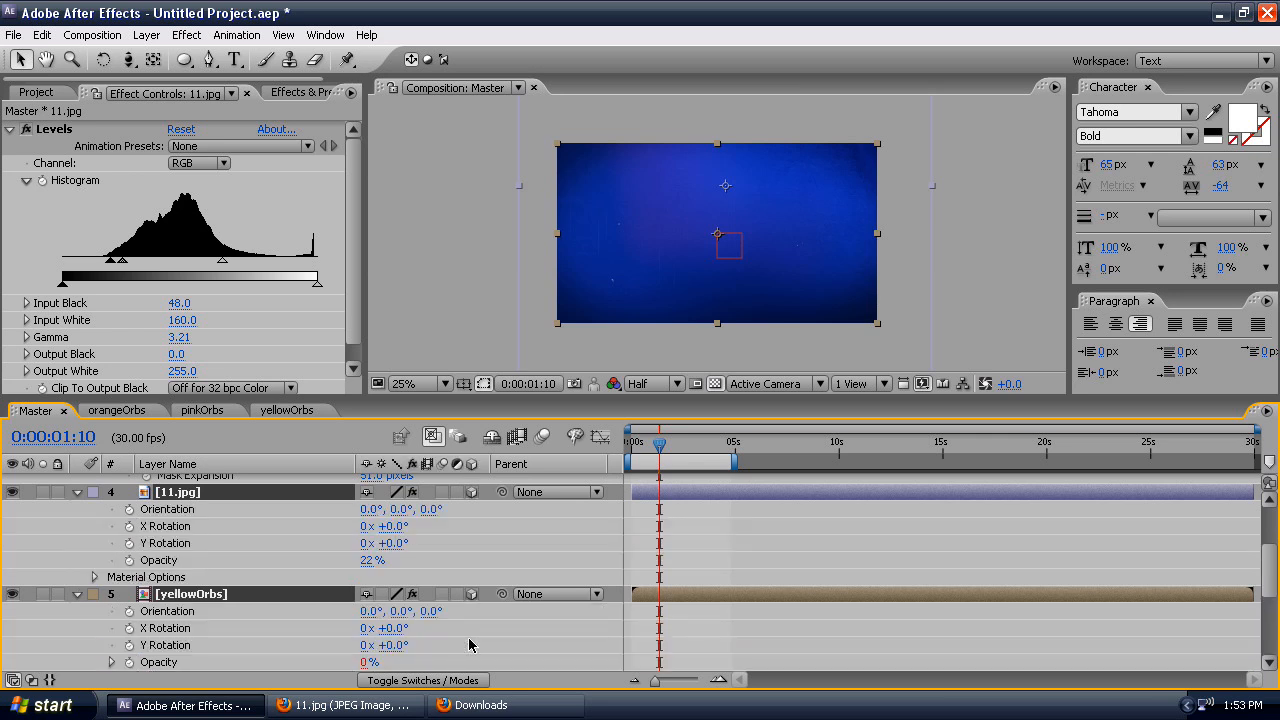
pyautogui.click(517, 579)
# - Show the Position property of the Null 1 layer and try moving the null sideways in the composition
pyautogui.scroll(4, 523, 549)
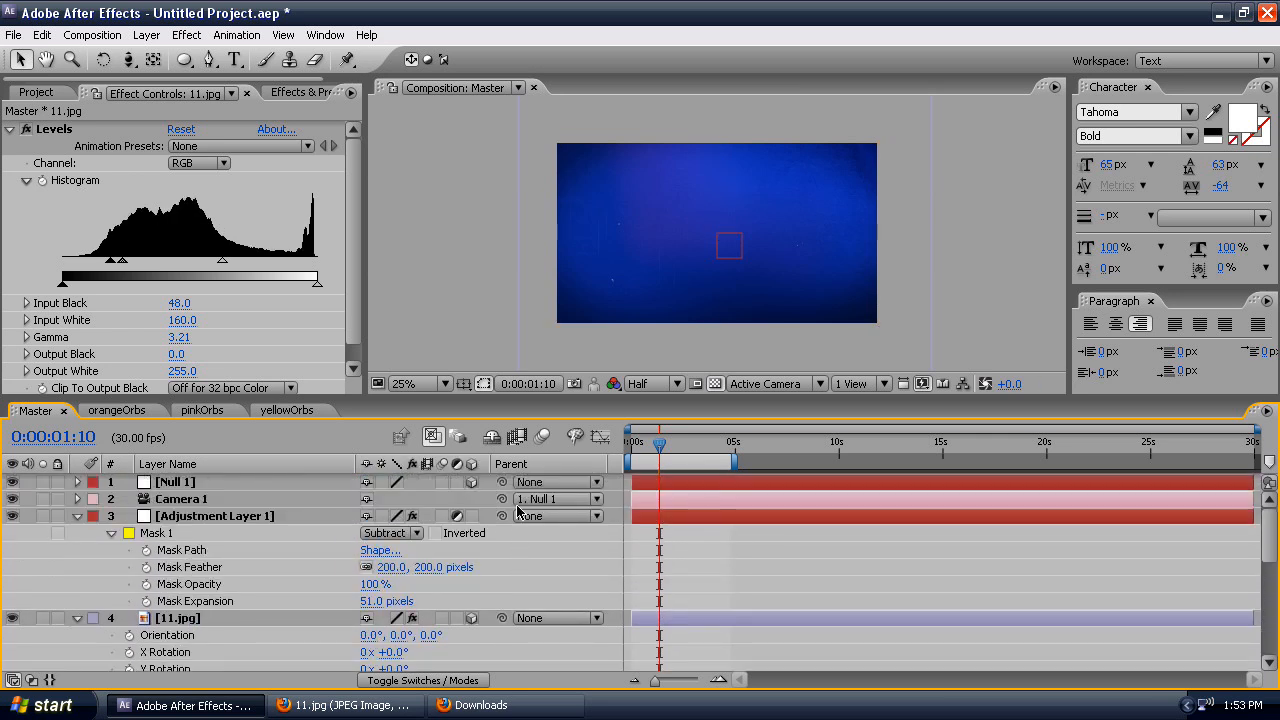
pyautogui.click(180, 483)
pyautogui.press('p')
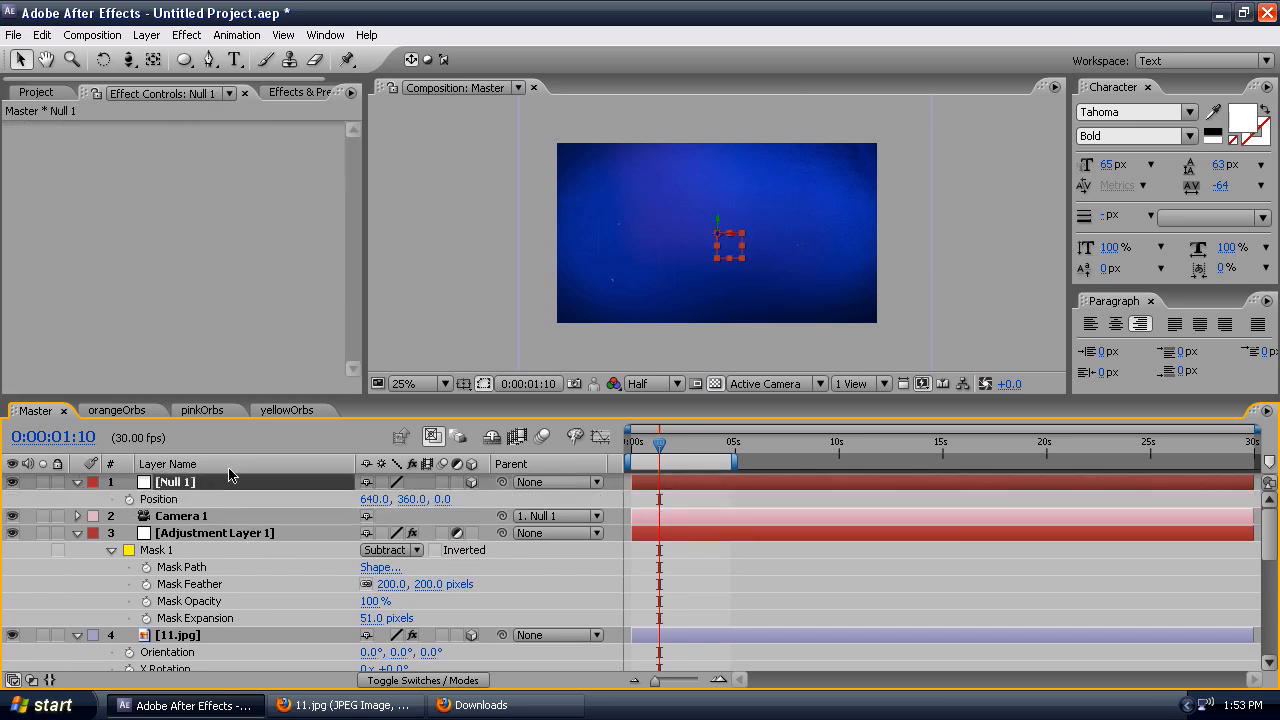
pyautogui.moveTo(740, 240); pyautogui.dragTo(802, 251)
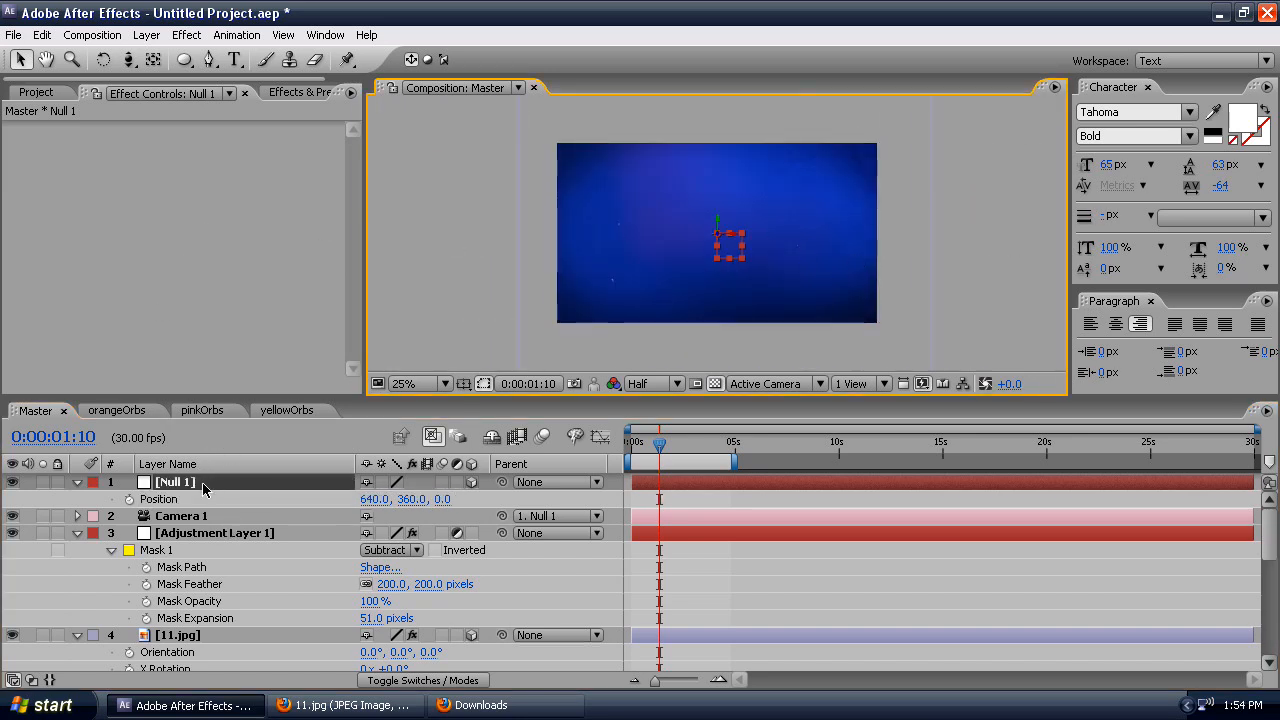
# - Add the looping wiggle expression to the null's Position, with freq 5, amp 100 and loopTime 30, blending wiggle1 into wiggle2
pyautogui.keyDown('alt'); pyautogui.click(130, 499); pyautogui.keyUp('alt')
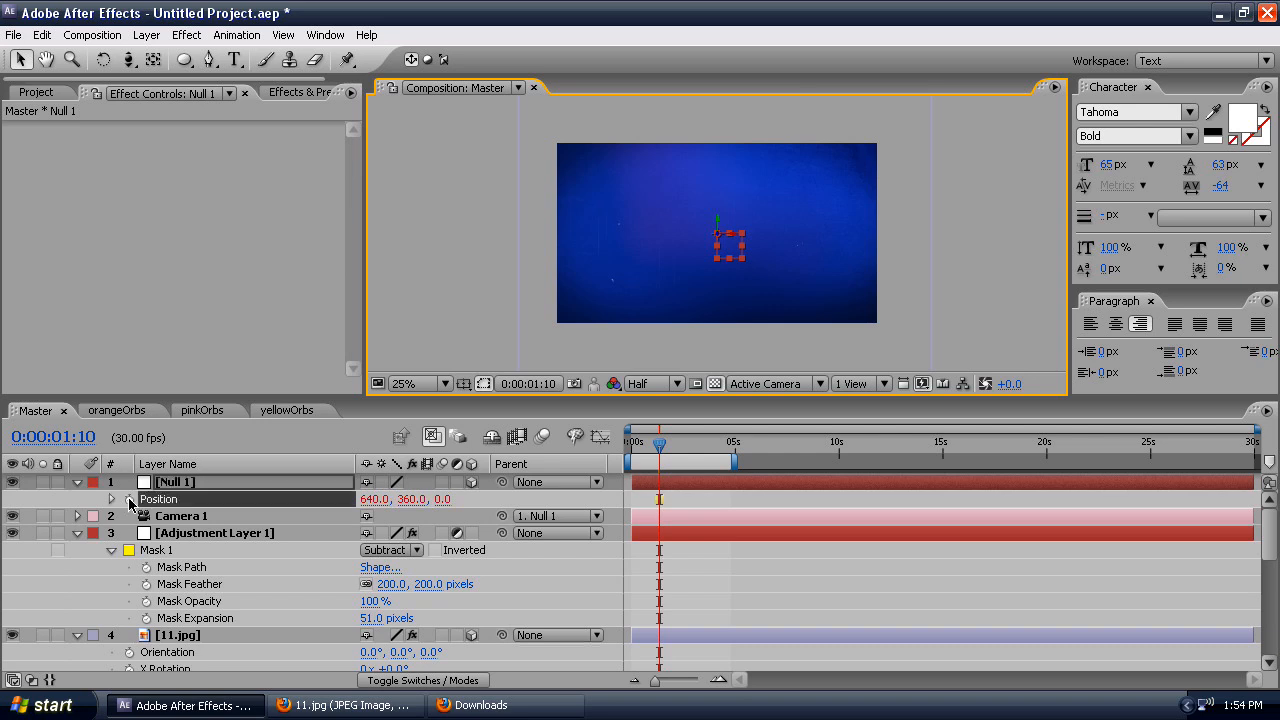
pyautogui.write('linear(t, 0, loopTime, wiggle1, wiggle2)')
pyautogui.click(860, 493)
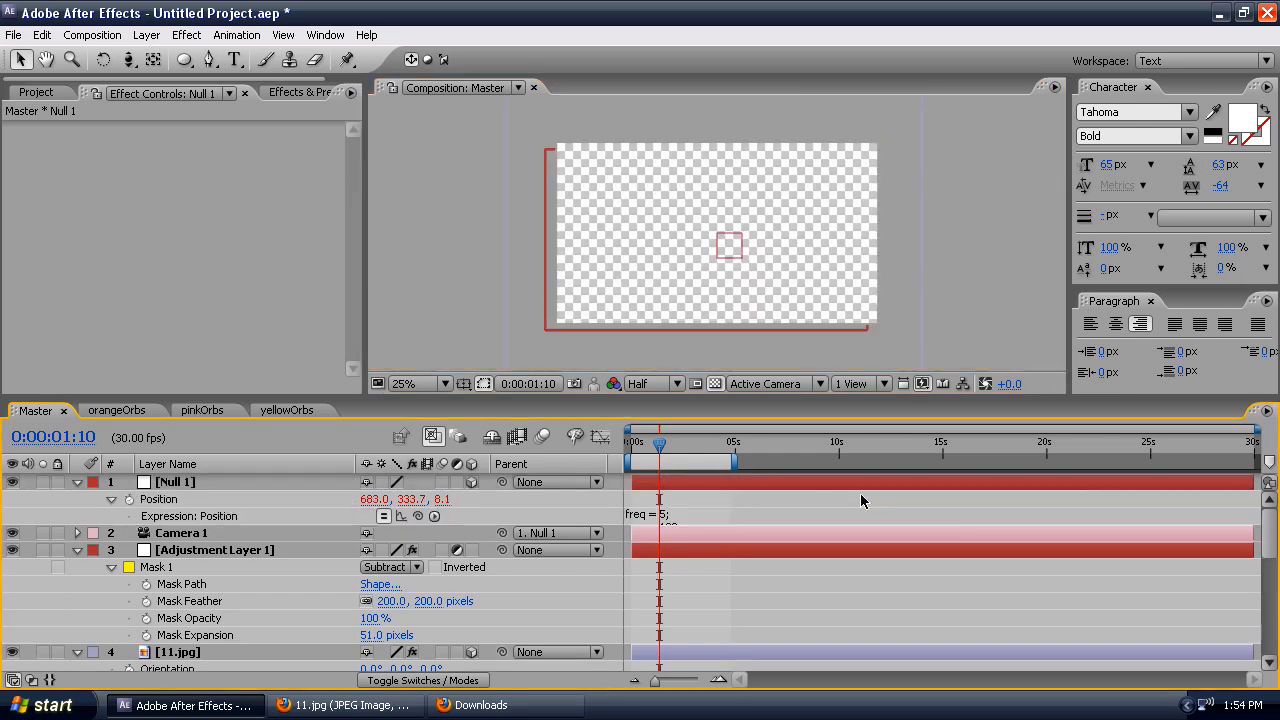
# - Maximize the timeline and open the null's Position expression for editing at the loopTime line
pyautogui.press('`')
pyautogui.click(687, 190)
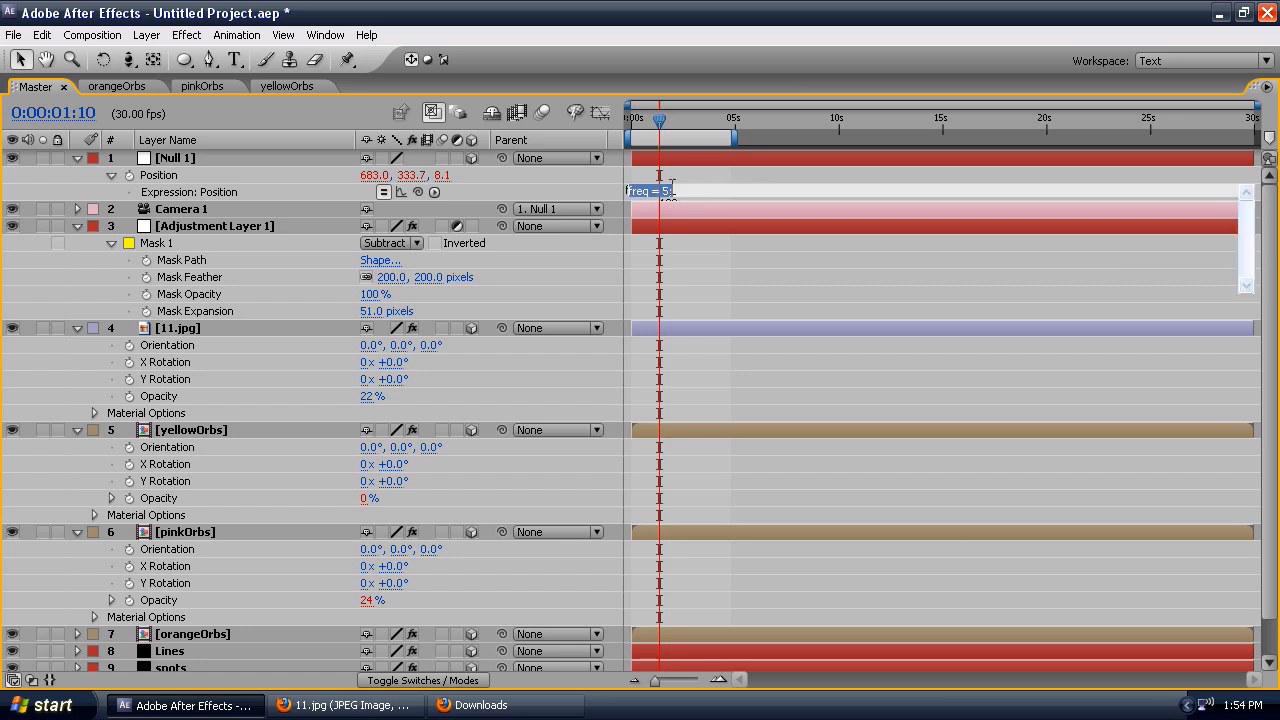
pyautogui.click(757, 215)
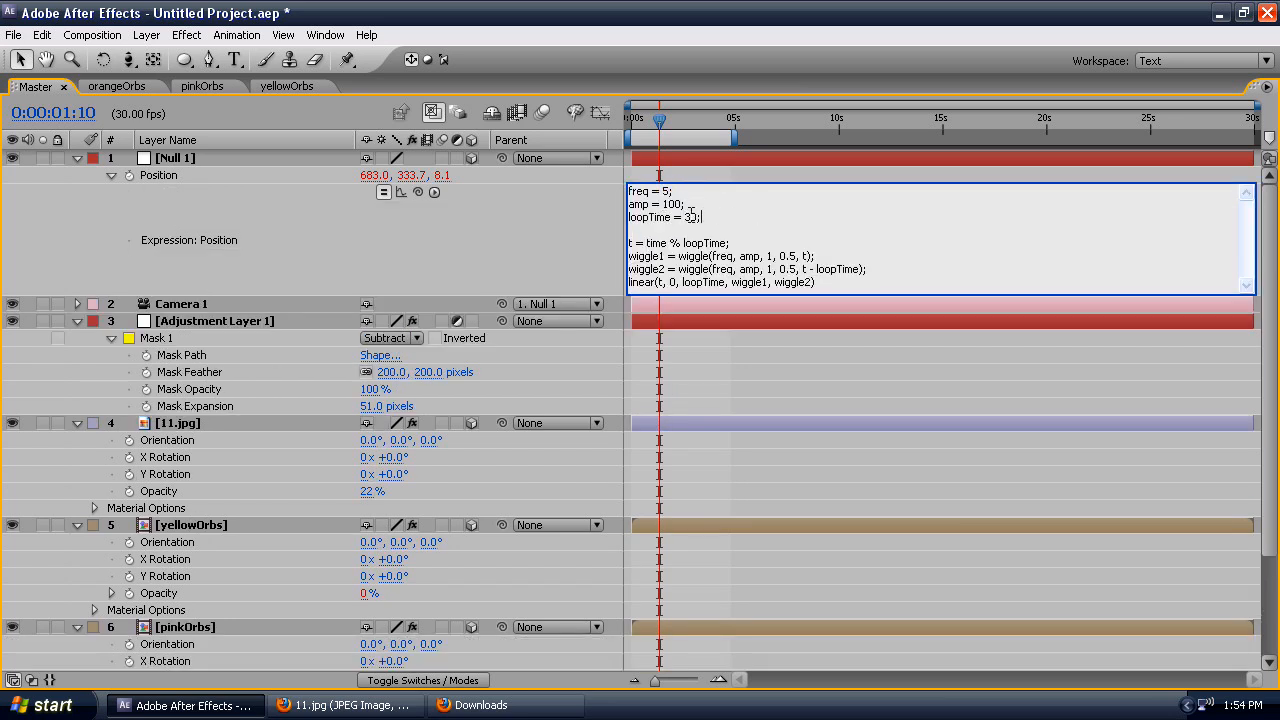